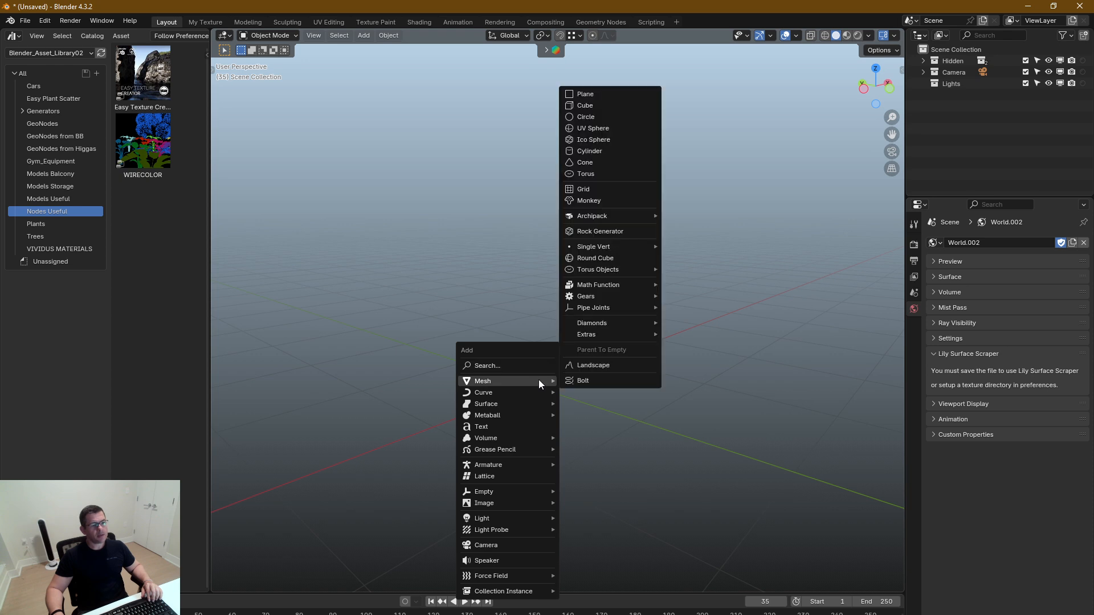
# Add a cube mesh and scale its geometry down along the Y axis into a thinner block
pyautogui.click(590, 104)
pyautogui.press('Tab')
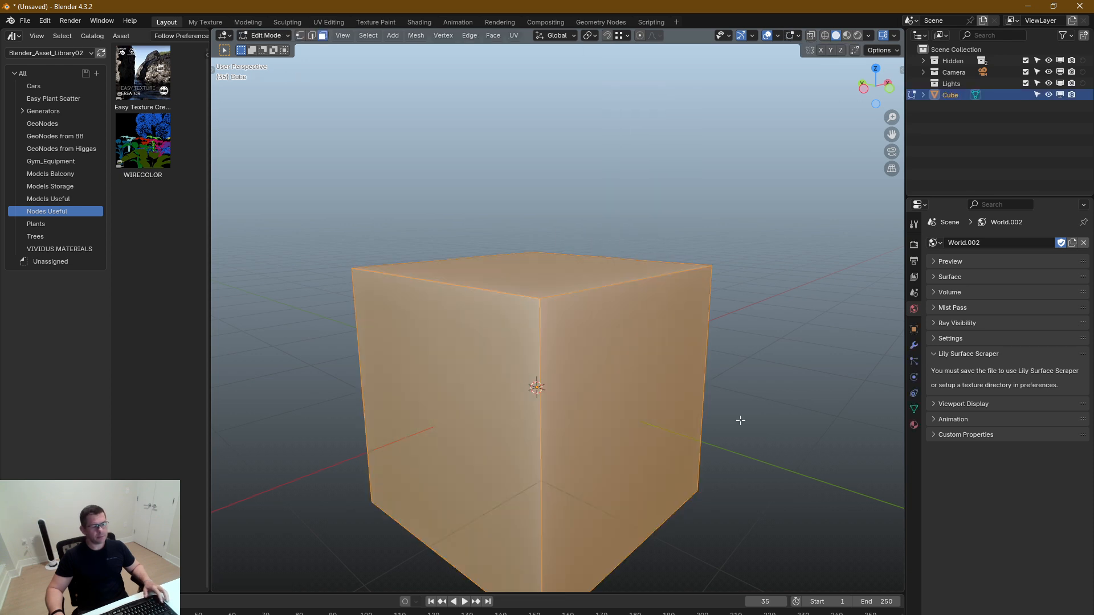
pyautogui.press('s')
pyautogui.press('y')
pyautogui.click(607, 338)
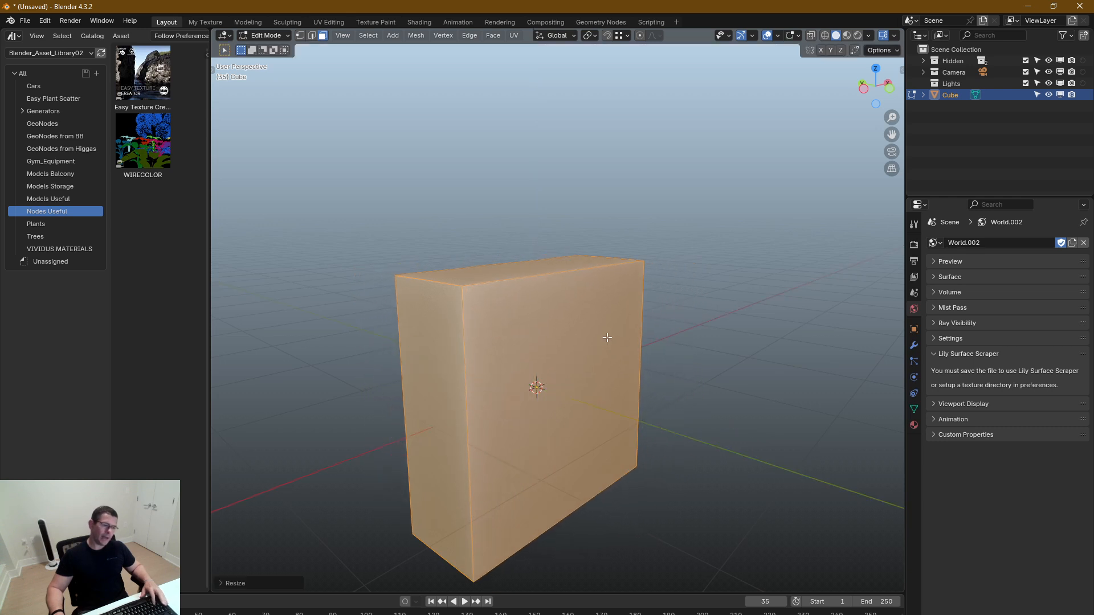
# Raise the block's bottom face along the Z axis to just below the origin, making the block shorter
pyautogui.moveTo(701, 423); pyautogui.dragTo(283, 591)
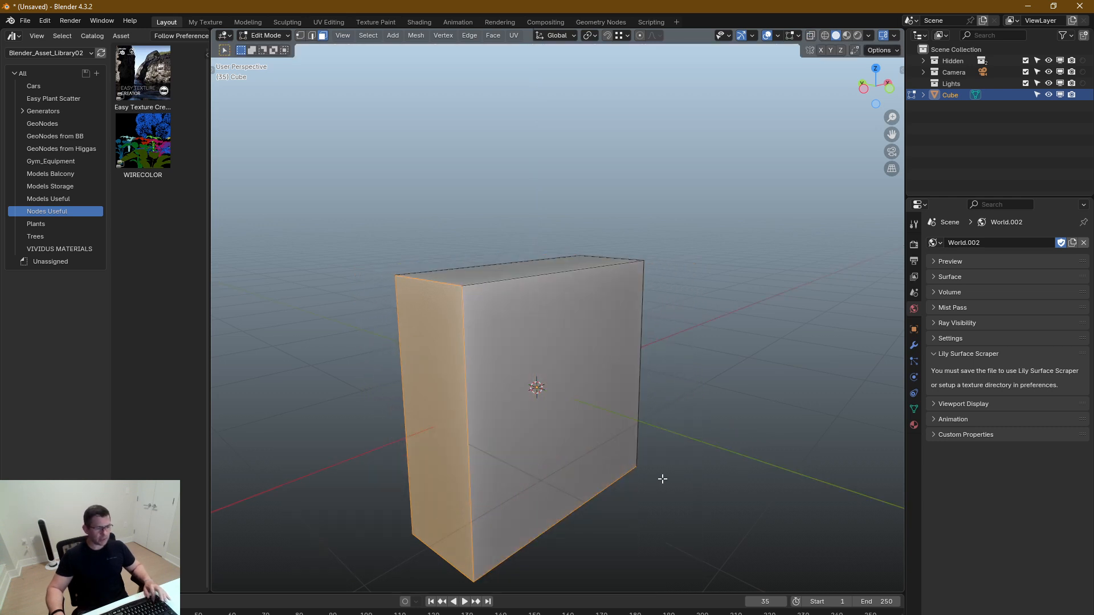
pyautogui.click(555, 507)
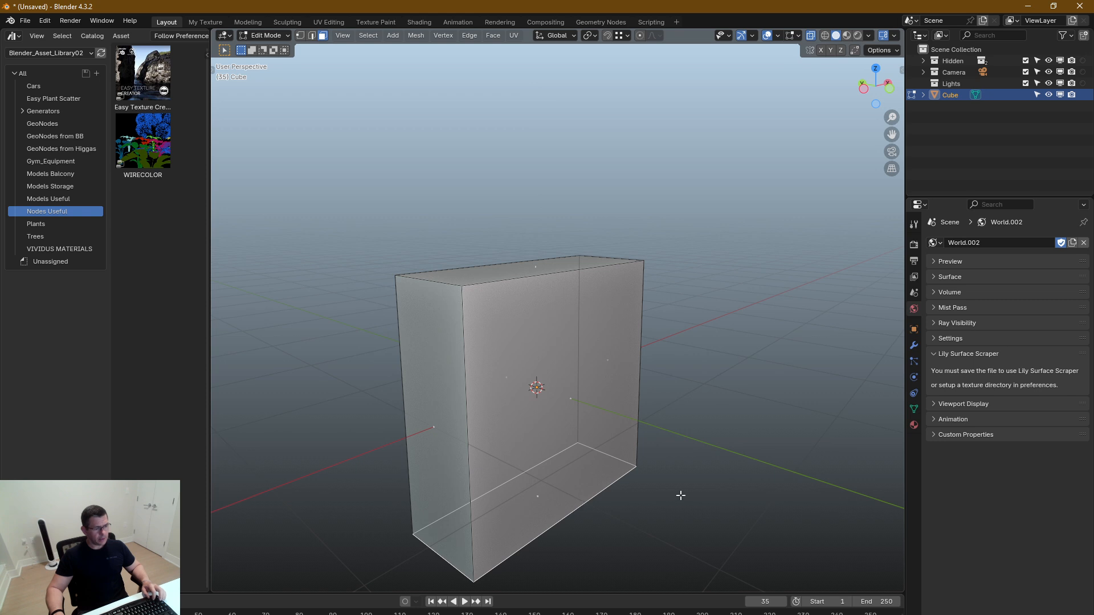
pyautogui.hotkey('alt', 'z')
pyautogui.press('g')
pyautogui.press('z')
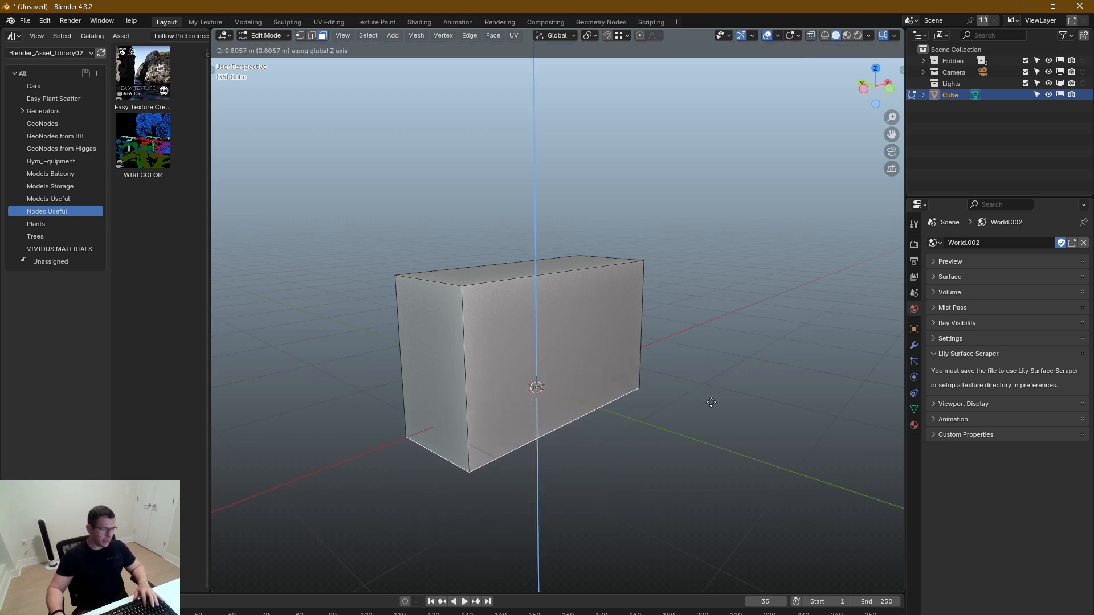
pyautogui.click(713, 390)
# Add two evenly spaced vertical loop cuts across the block's length, dividing it into three sections
pyautogui.moveTo(511, 379); pyautogui.dragTo(539, 403, button='middle')
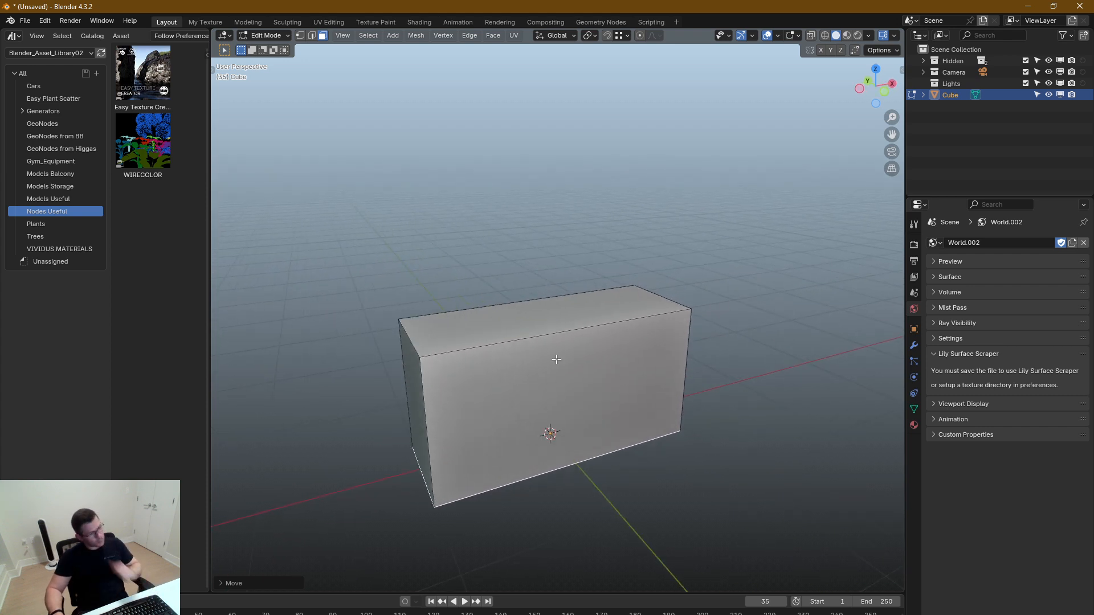
pyautogui.hotkey('ctrl', 'r')
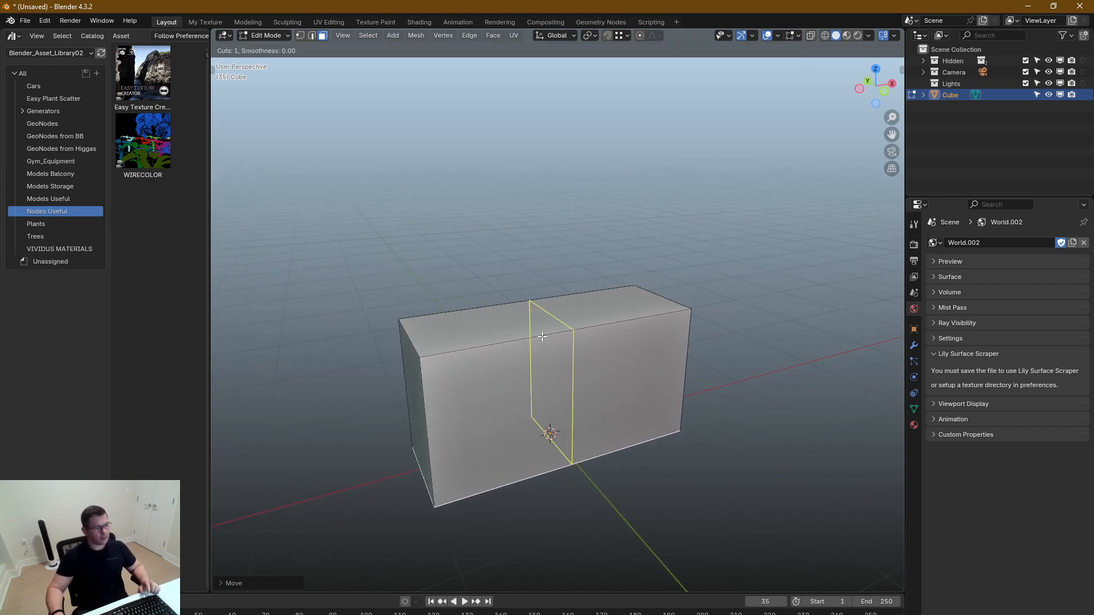
pyautogui.scroll(1, 542, 337)
pyautogui.click(542, 337)
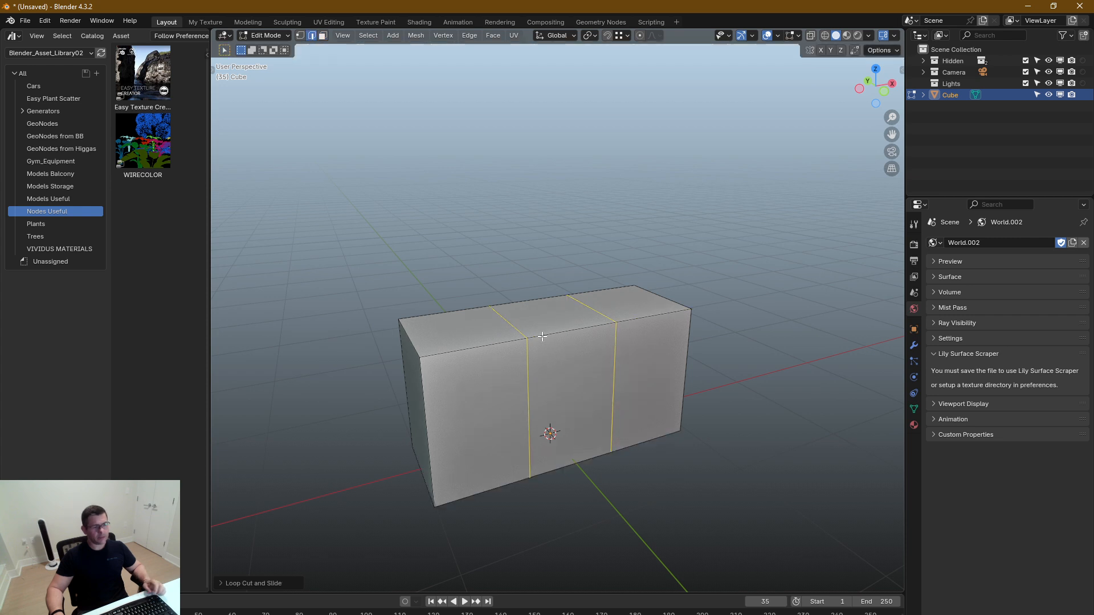
pyautogui.press('e')
pyautogui.rightClick(589, 335)
pyautogui.hotkey('ctrl', 'z')
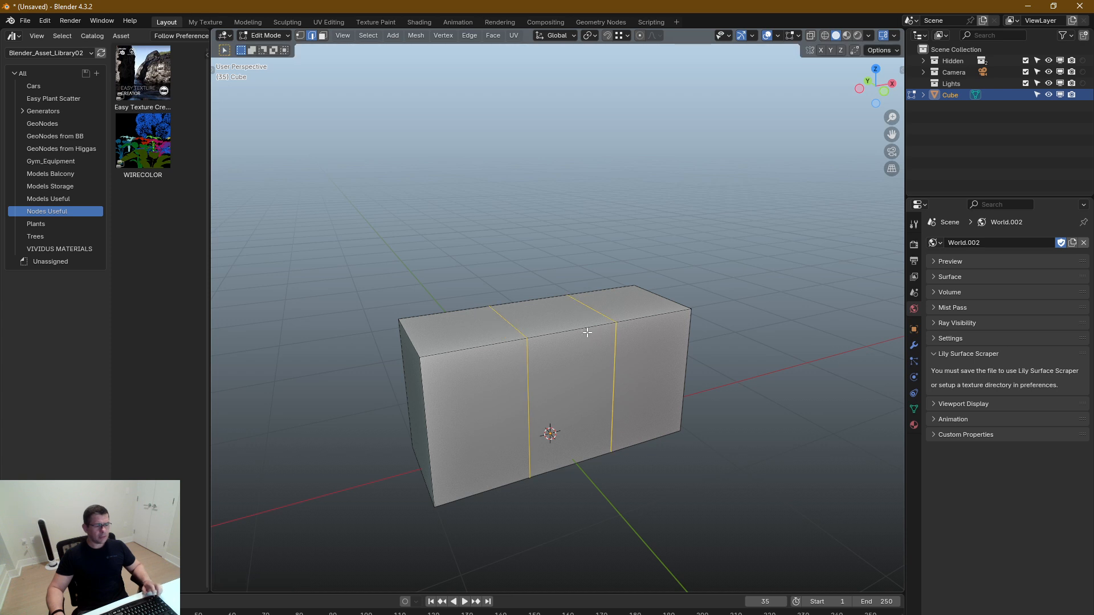
# Extrude the middle section's ring of faces inward along their normals by about 0.225 m and return to Object Mode
pyautogui.press('3')
pyautogui.keyDown('alt'); pyautogui.click(576, 330); pyautogui.keyUp('alt')
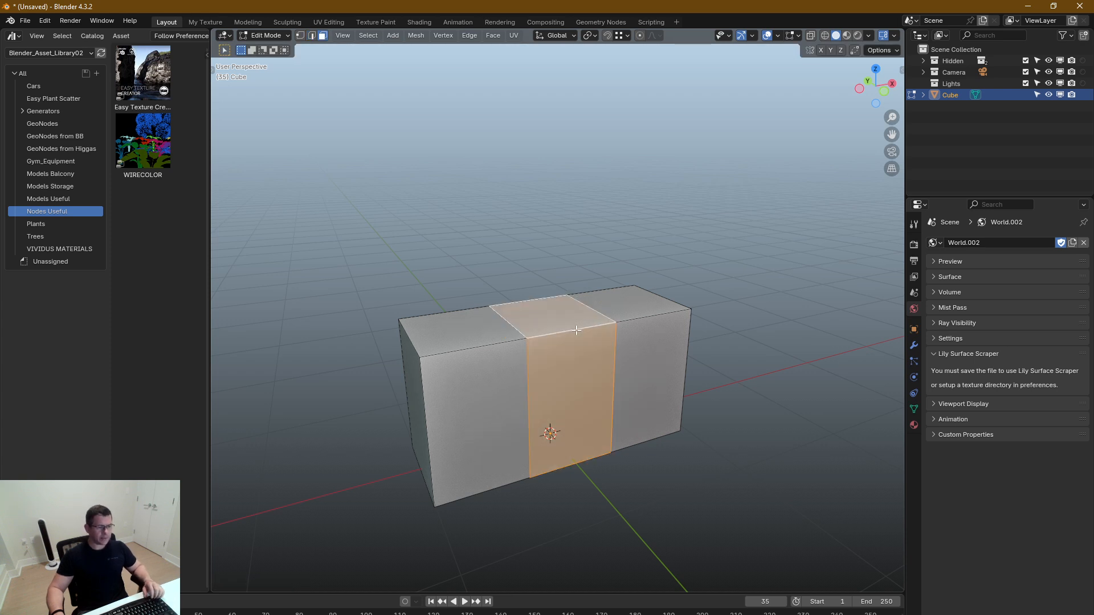
pyautogui.hotkey('alt', 'e')
pyautogui.click(721, 325)
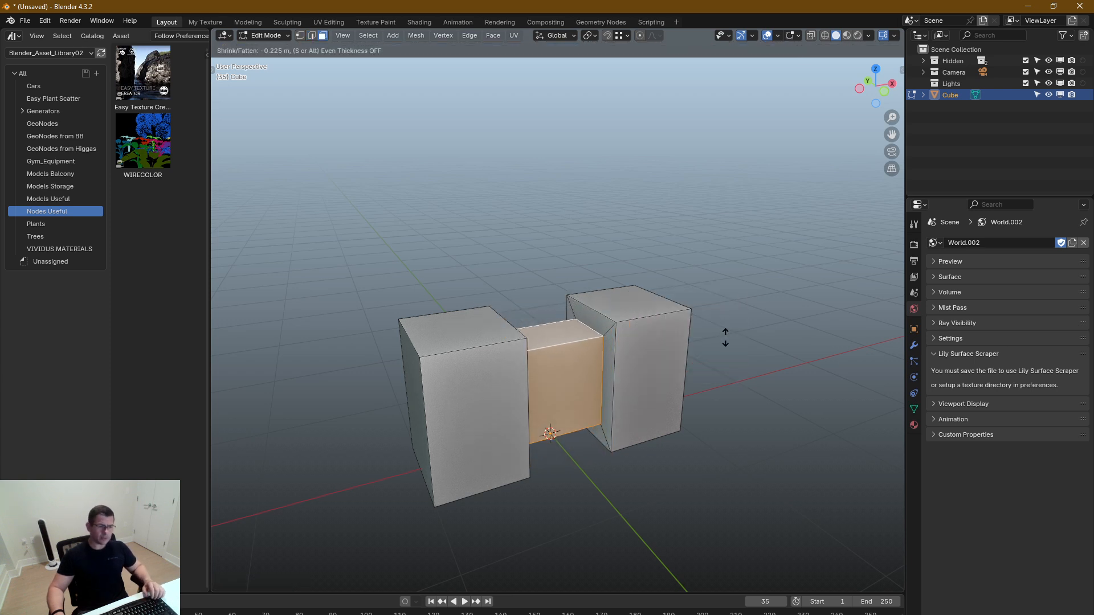
pyautogui.click(725, 339)
pyautogui.moveTo(572, 347); pyautogui.dragTo(587, 352, button='middle')
pyautogui.press('Tab')
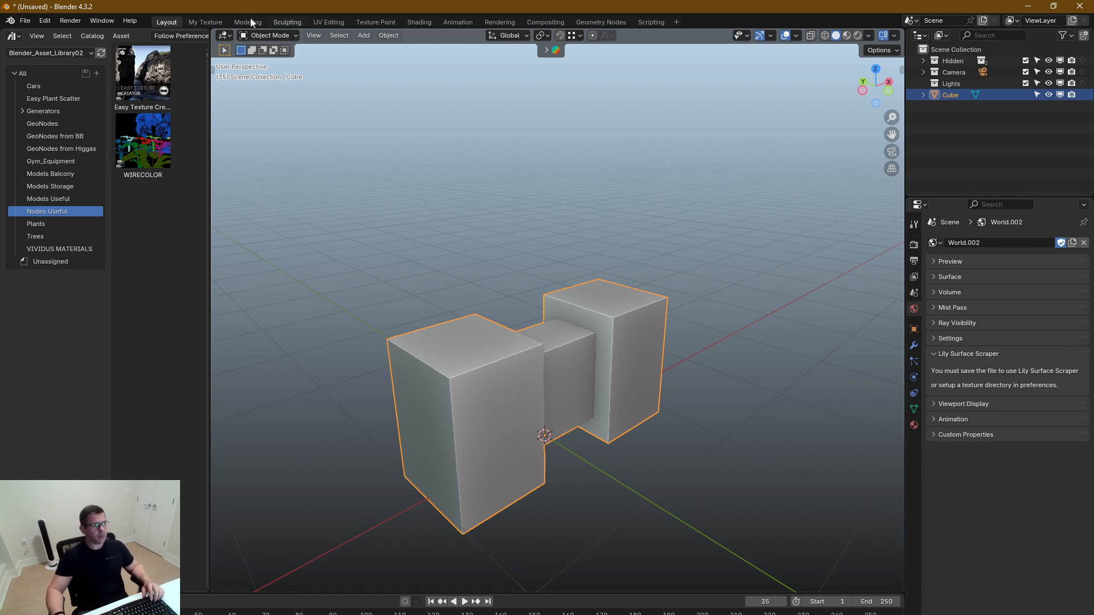
# Switch to the My Texture workspace and create a new material for the block
pyautogui.click(205, 21)
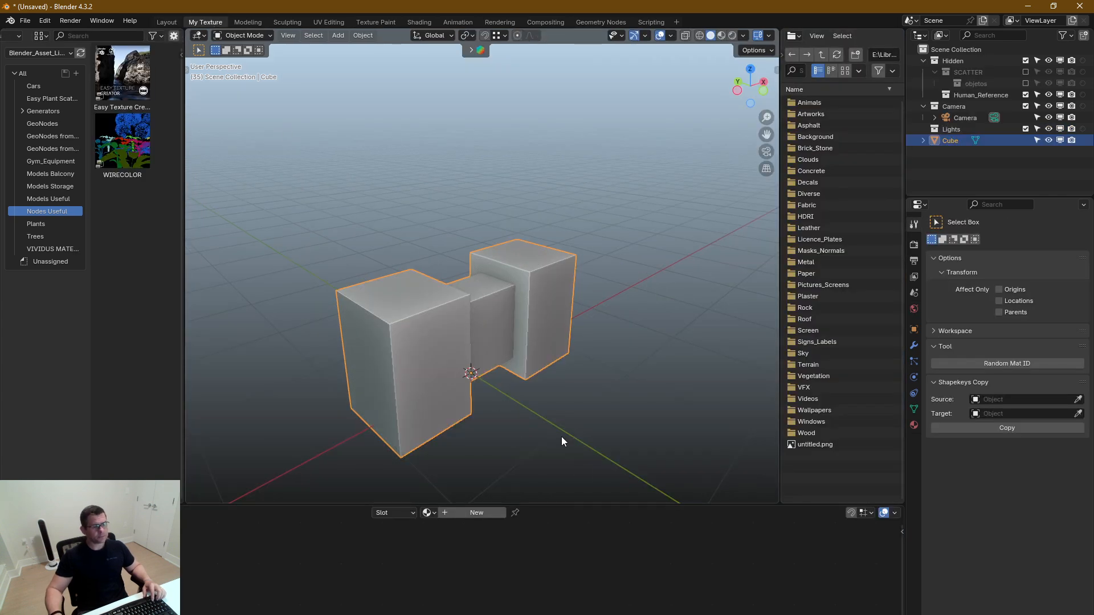
pyautogui.moveTo(481, 352); pyautogui.dragTo(488, 330, button='middle')
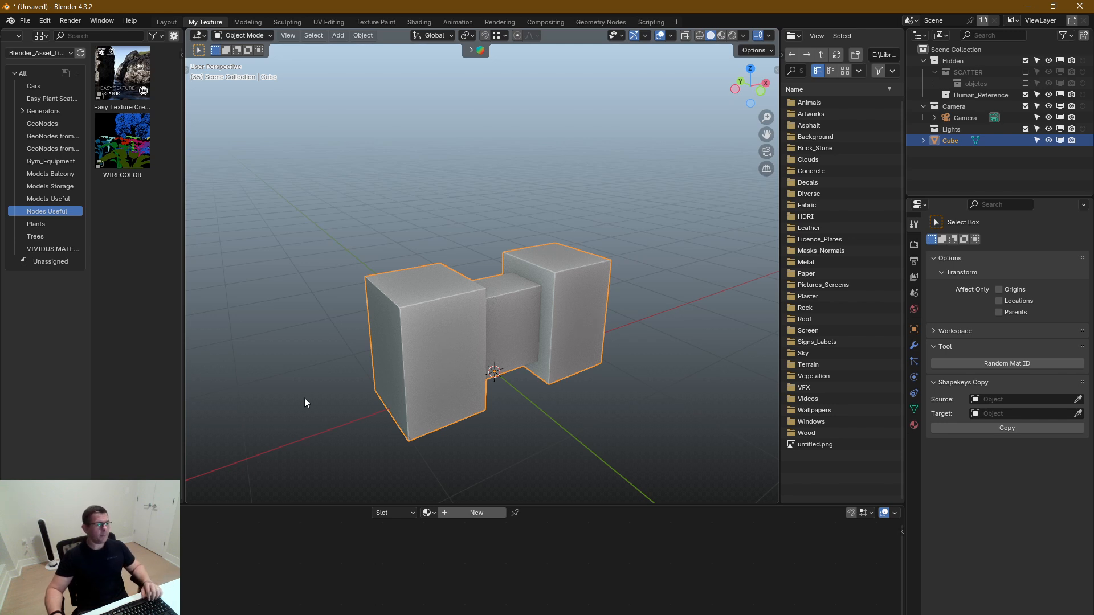
pyautogui.click(914, 426)
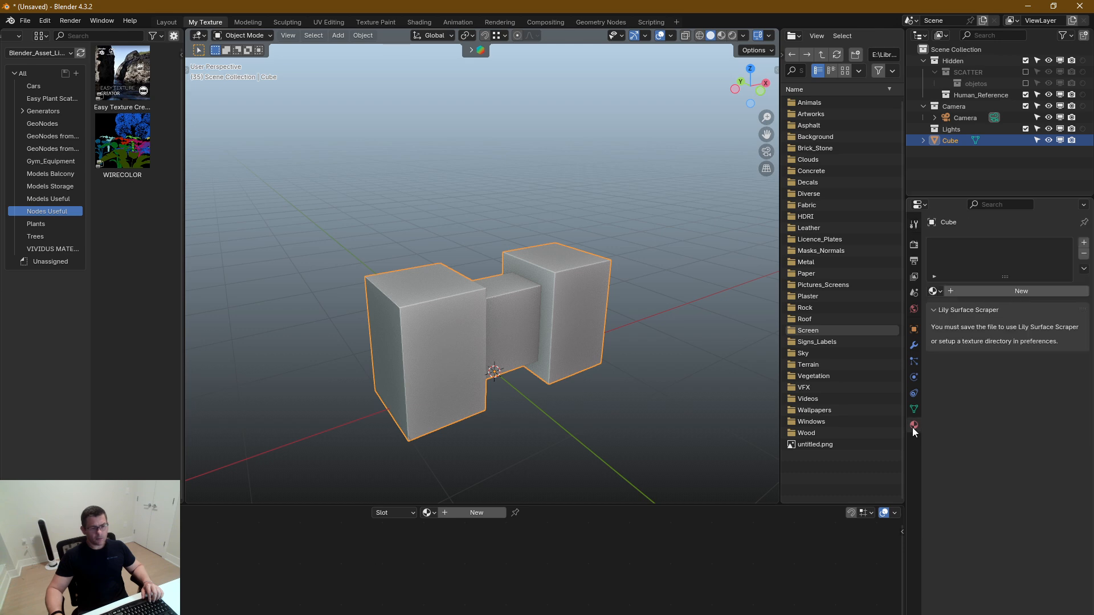
pyautogui.click(983, 294)
# Show the viewport in rendered shading with Scene World lighting turned off
pyautogui.moveTo(522, 333); pyautogui.dragTo(477, 470, button='middle')
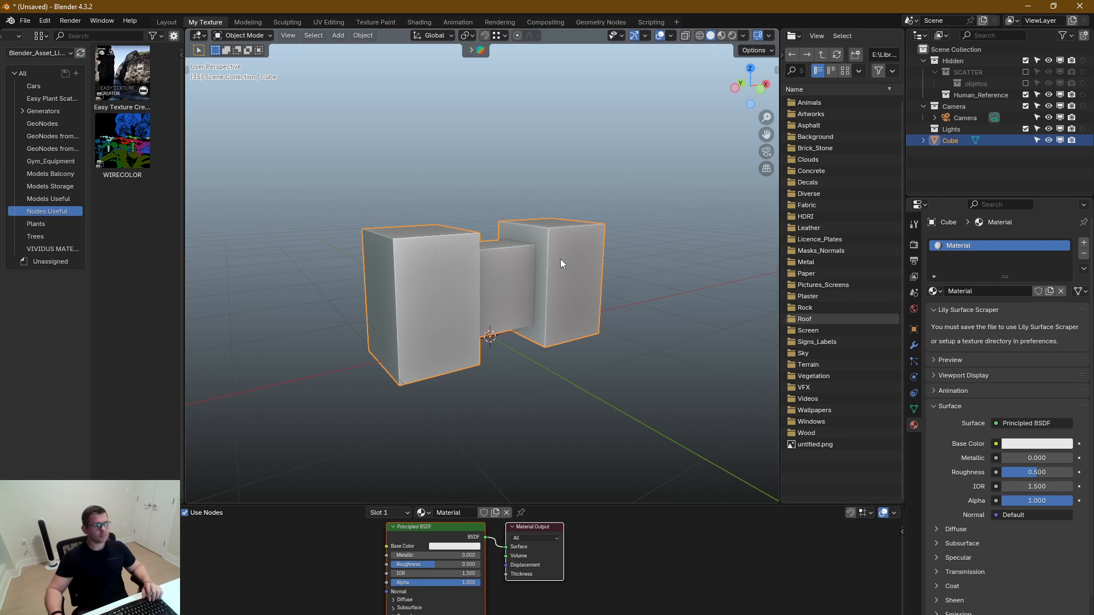
pyautogui.press('z')
pyautogui.click(545, 297)
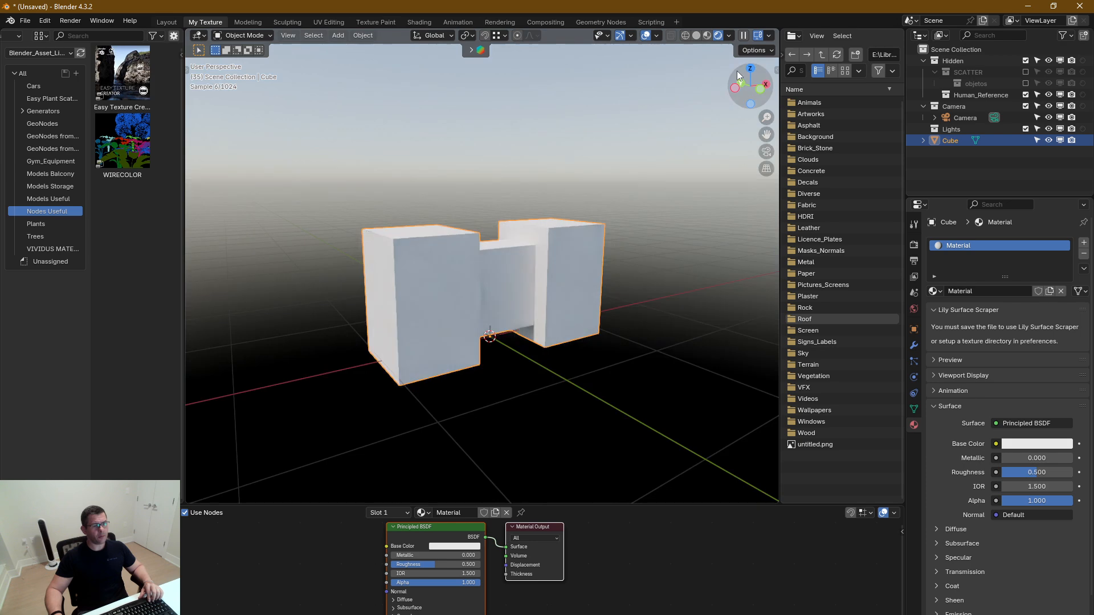
pyautogui.moveTo(470, 270)
pyautogui.mouseDown(button='middle')
pyautogui.moveTo(634, 271)
pyautogui.moveTo(499, 288)
pyautogui.moveTo(547, 245)
pyautogui.mouseUp(button='middle')
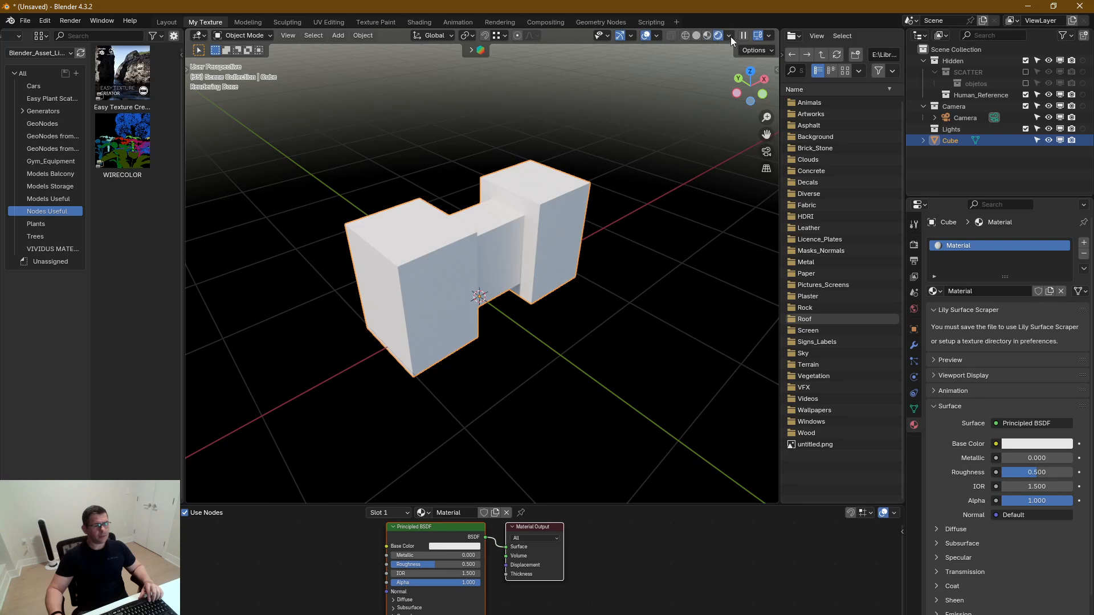
pyautogui.click(730, 36)
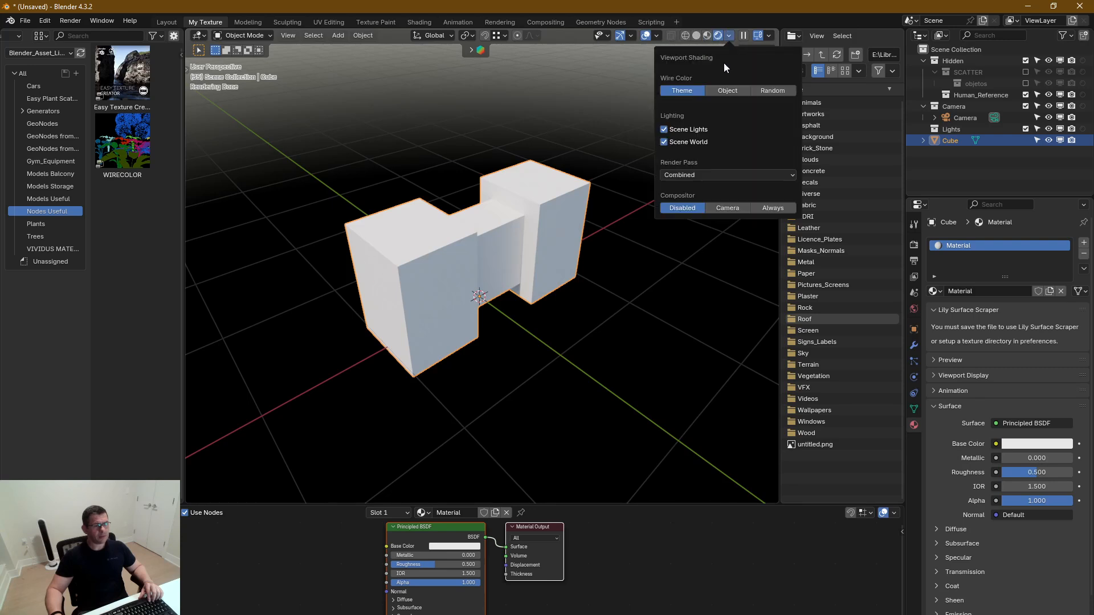
pyautogui.click(675, 142)
# Add an area light at the 3D cursor
pyautogui.moveTo(500, 272); pyautogui.dragTo(512, 247, button='middle')
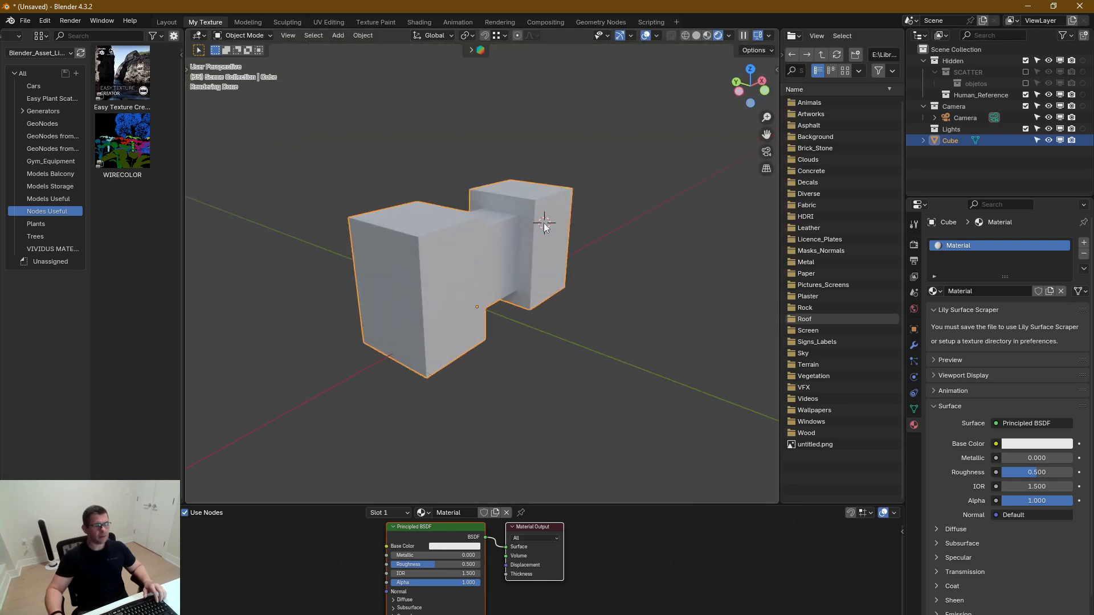
pyautogui.hotkey('shift', 'a')
pyautogui.moveTo(541, 360)
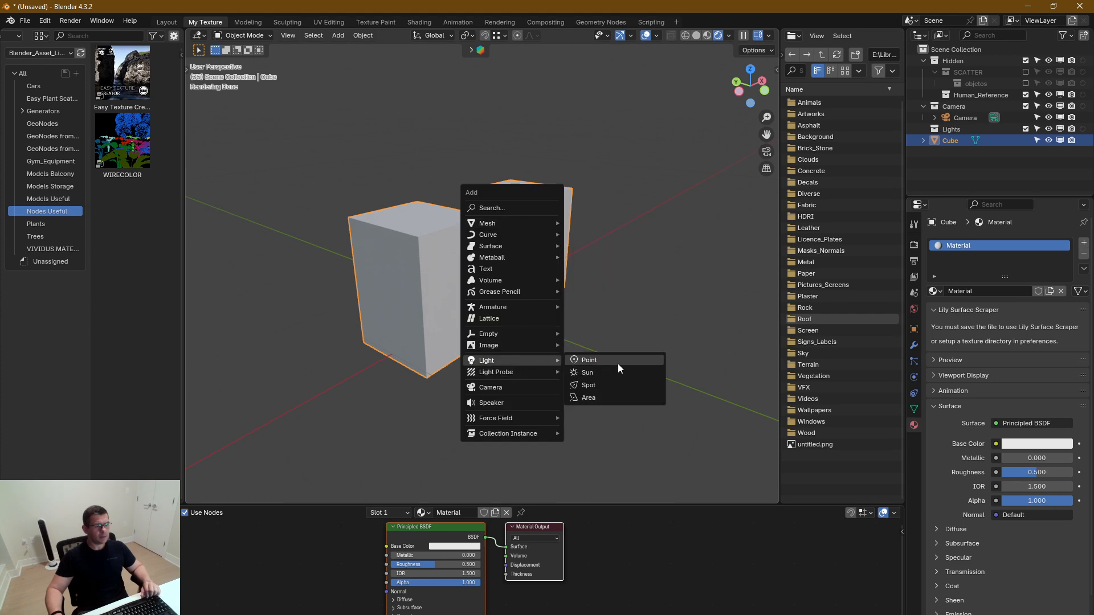
pyautogui.click(594, 398)
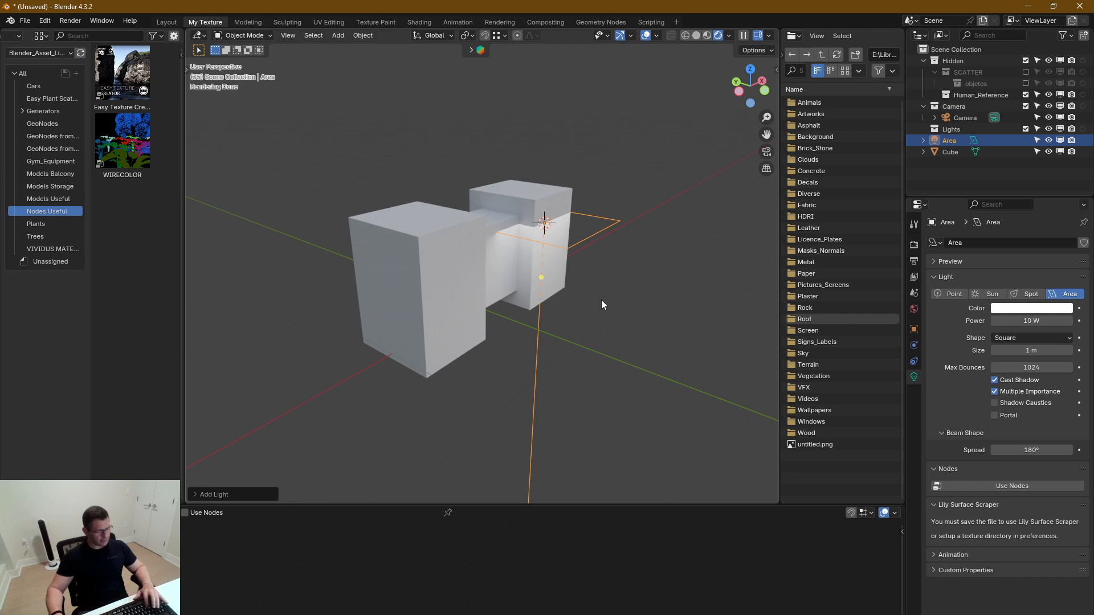
# Position the area light above and to the side of the block, tilted so that it shines toward it
pyautogui.press('g')
pyautogui.press('z')
pyautogui.click(618, 200)
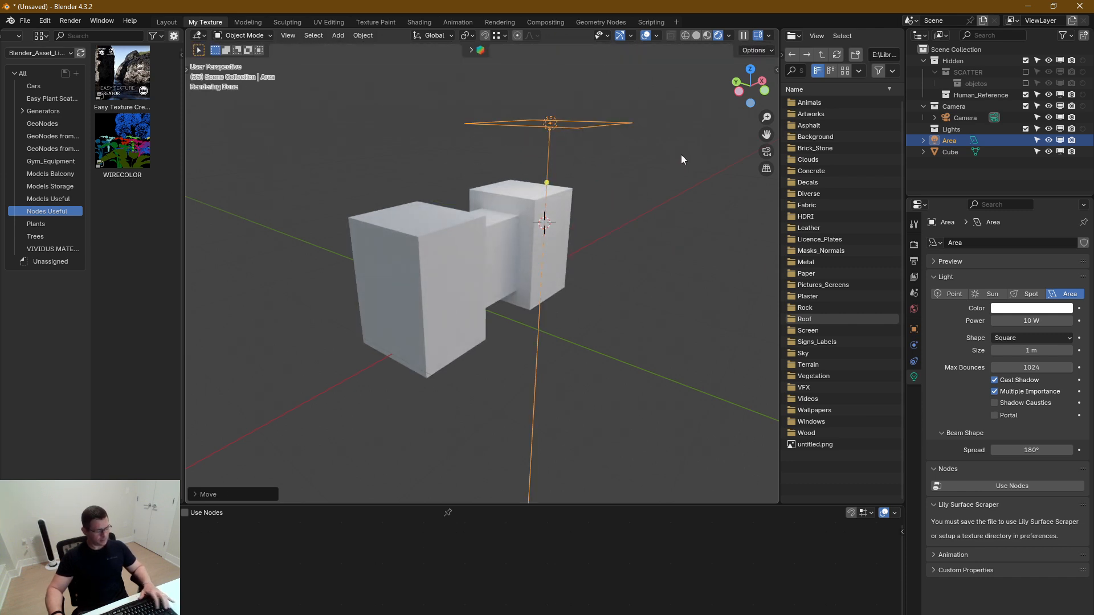
pyautogui.press('r')
pyautogui.click(635, 324)
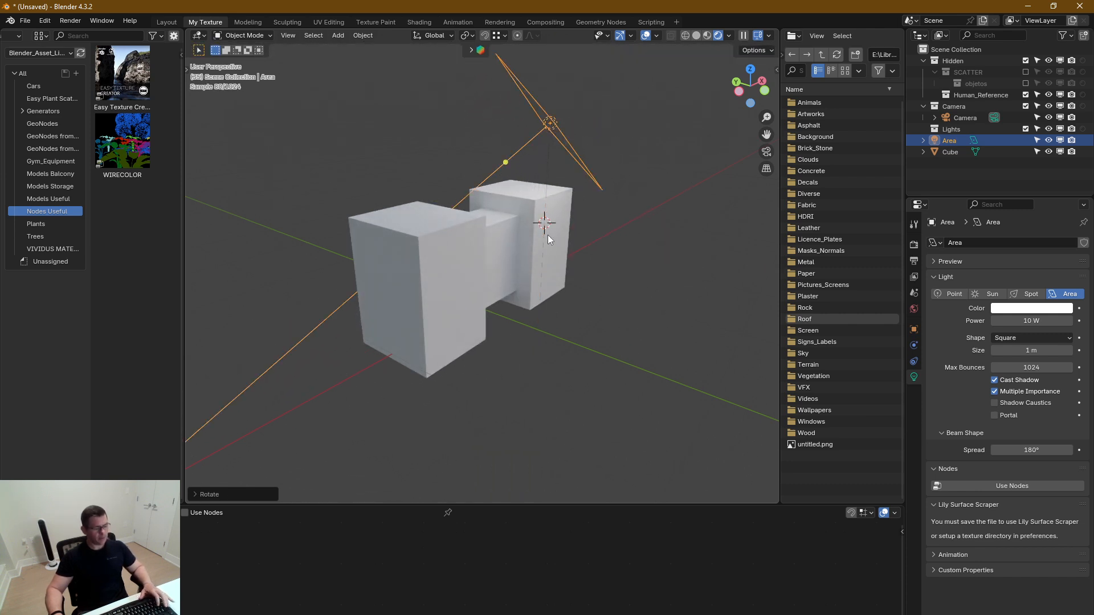
pyautogui.press('g')
pyautogui.click(676, 225)
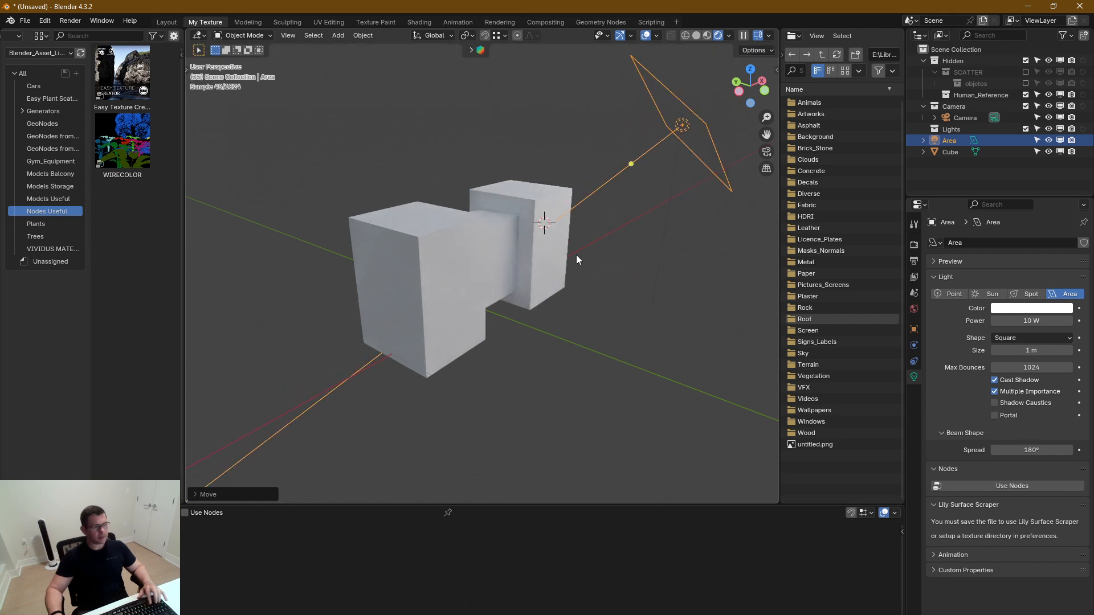
# Set the area light's power to 21.7 W
pyautogui.moveTo(533, 253)
pyautogui.mouseDown(button='middle')
pyautogui.moveTo(585, 228)
pyautogui.moveTo(540, 269)
pyautogui.mouseUp(button='middle')
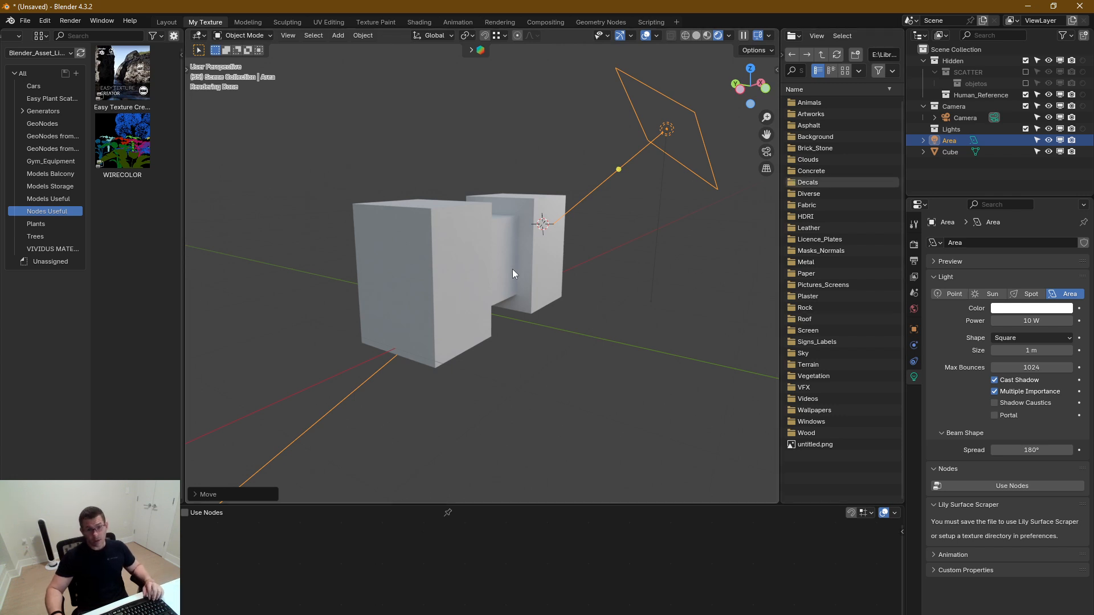
pyautogui.moveTo(511, 271); pyautogui.dragTo(496, 291, button='middle')
pyautogui.moveTo(1033, 321); pyautogui.dragTo(1069, 321)
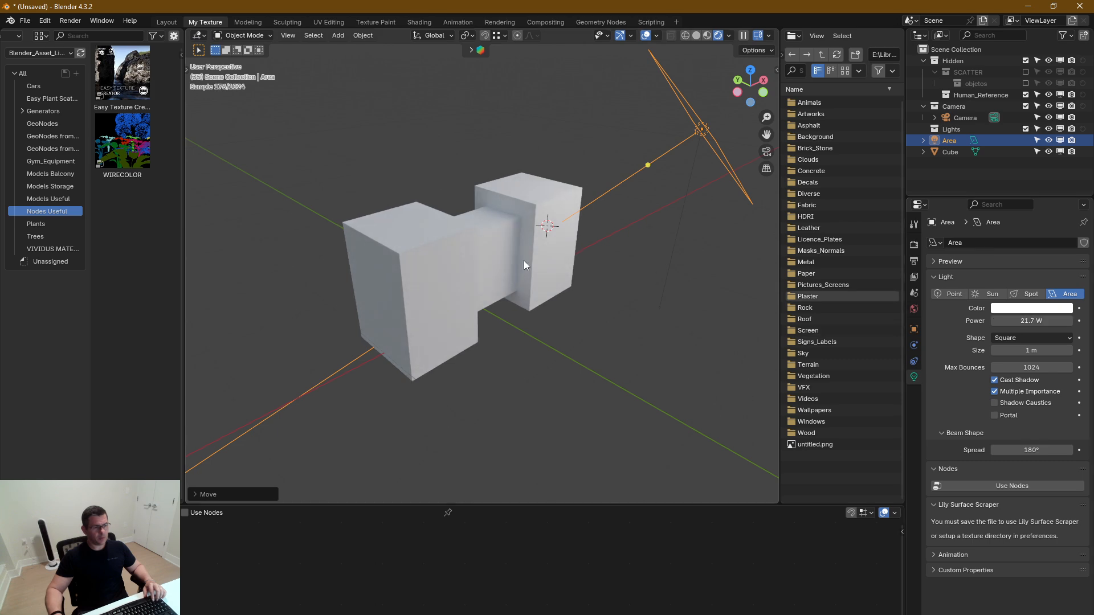
# Enlarge the shader editor for the block's material and add the Easy Texture Creator node group from the asset library beside the Principled BSDF
pyautogui.moveTo(524, 261); pyautogui.dragTo(541, 287, button='middle')
pyautogui.click(540, 286)
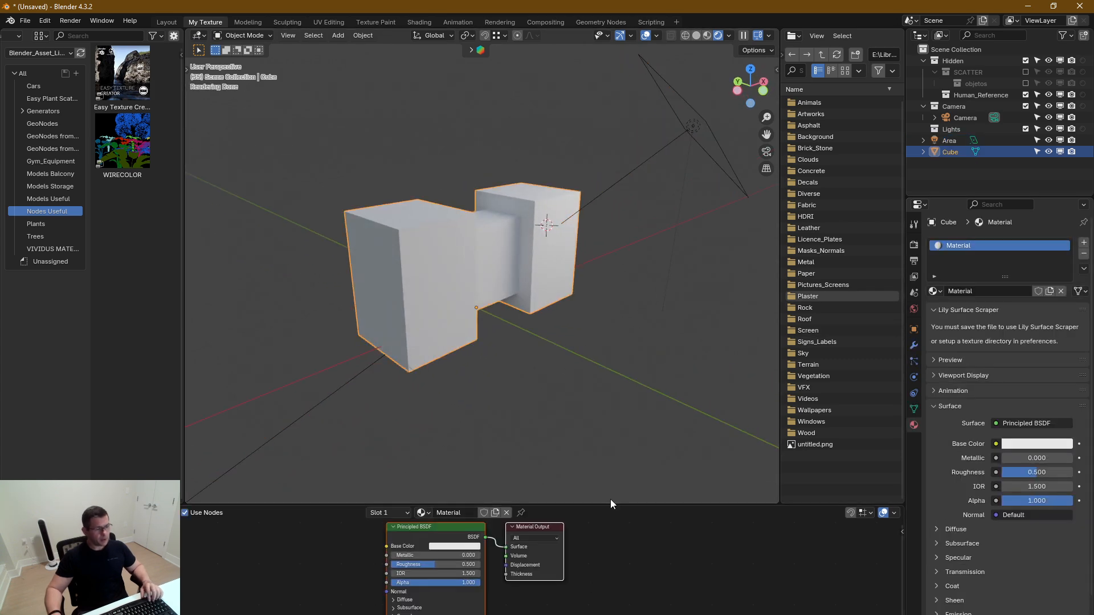
pyautogui.moveTo(620, 504); pyautogui.dragTo(620, 420)
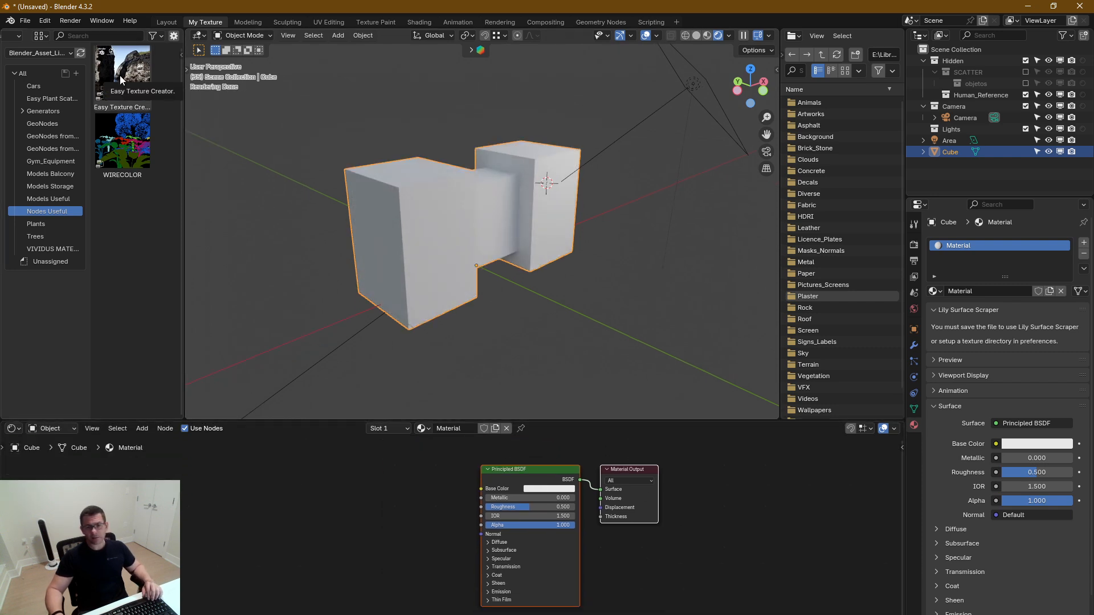
pyautogui.moveTo(121, 70); pyautogui.dragTo(281, 564)
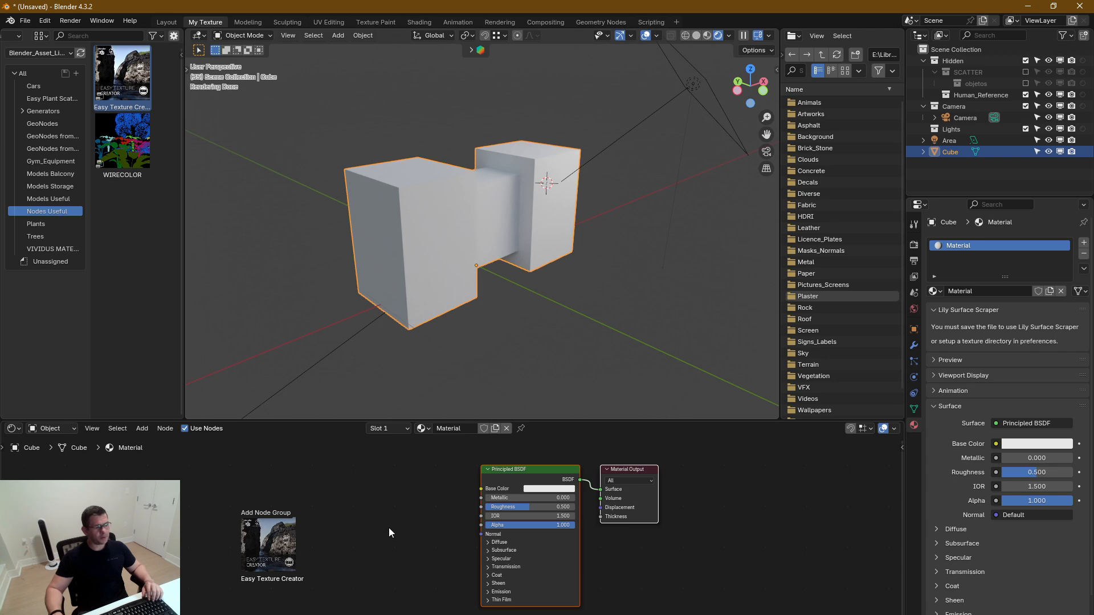
pyautogui.moveTo(381, 530); pyautogui.dragTo(413, 473, button='middle')
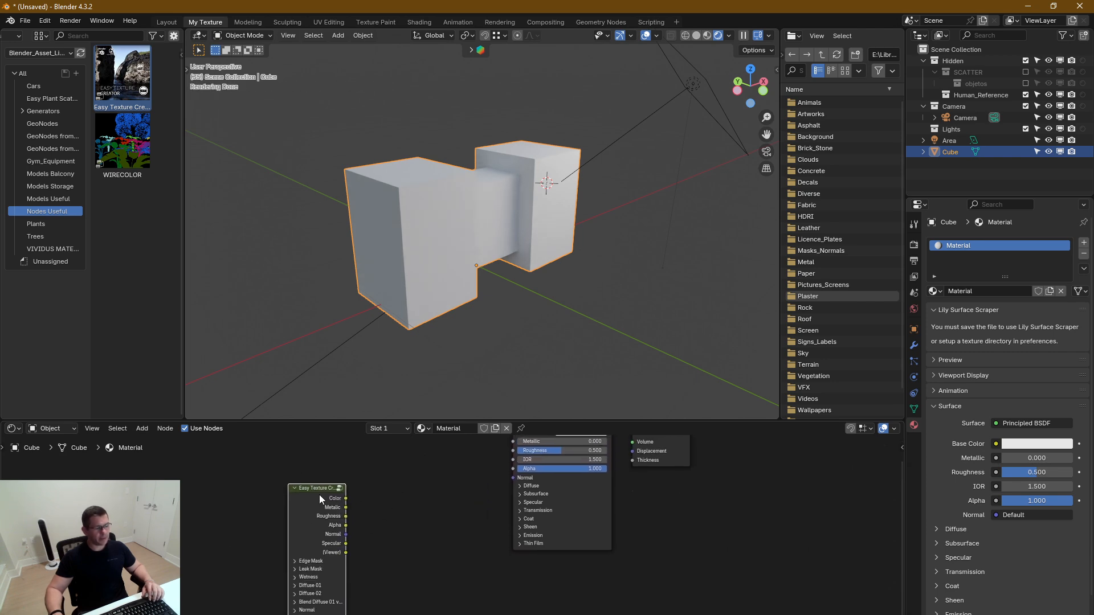
pyautogui.moveTo(320, 499); pyautogui.dragTo(391, 529)
pyautogui.scroll(2, 343, 467)
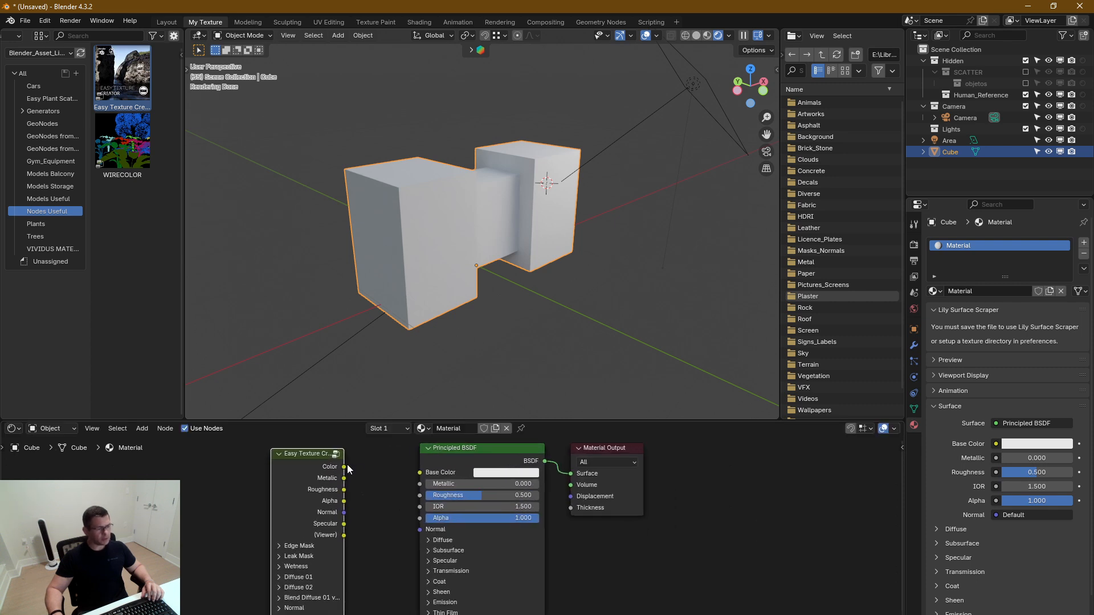
# Connect the Easy Texture Creator's Color, Metalic, Roughness and Alpha outputs to the matching Principled BSDF inputs
pyautogui.moveTo(347, 469); pyautogui.dragTo(436, 481)
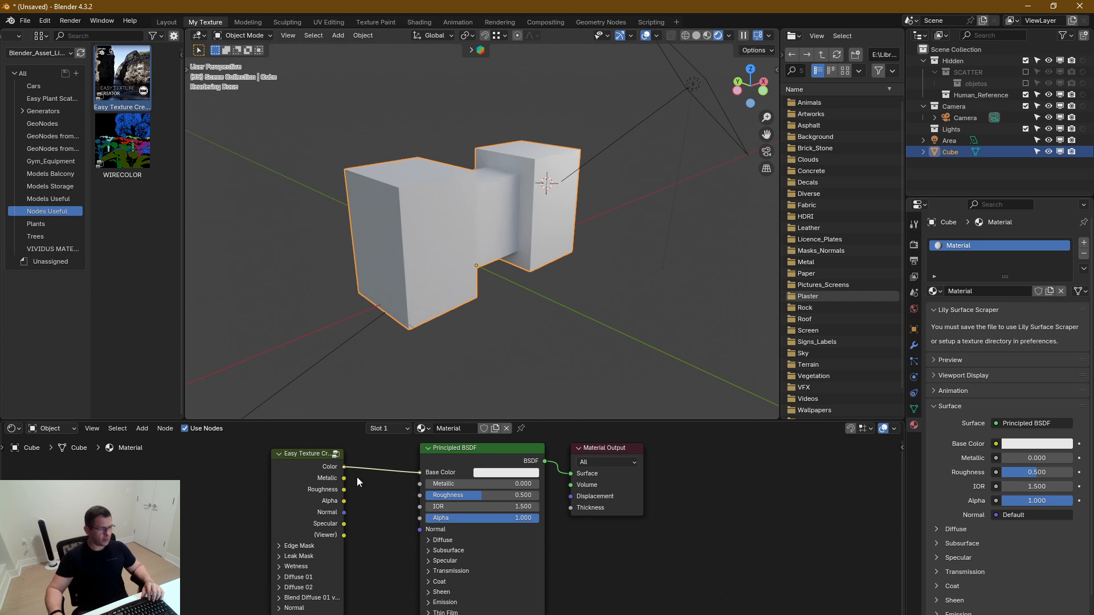
pyautogui.moveTo(343, 478)
pyautogui.mouseDown()
pyautogui.moveTo(422, 481)
pyautogui.moveTo(419, 501)
pyautogui.mouseUp()
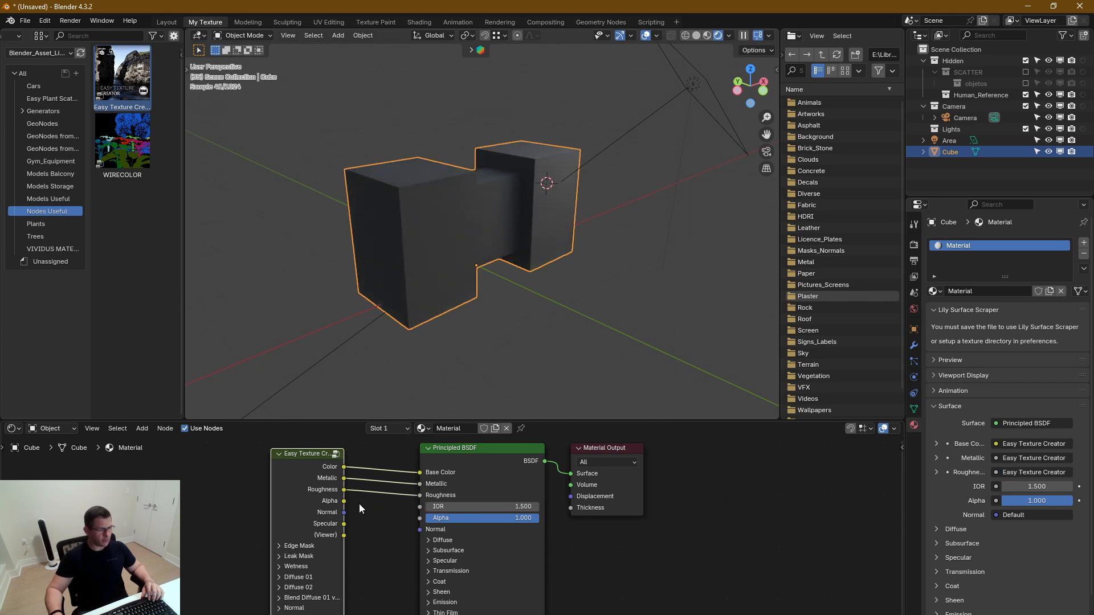
pyautogui.moveTo(345, 501); pyautogui.dragTo(422, 518)
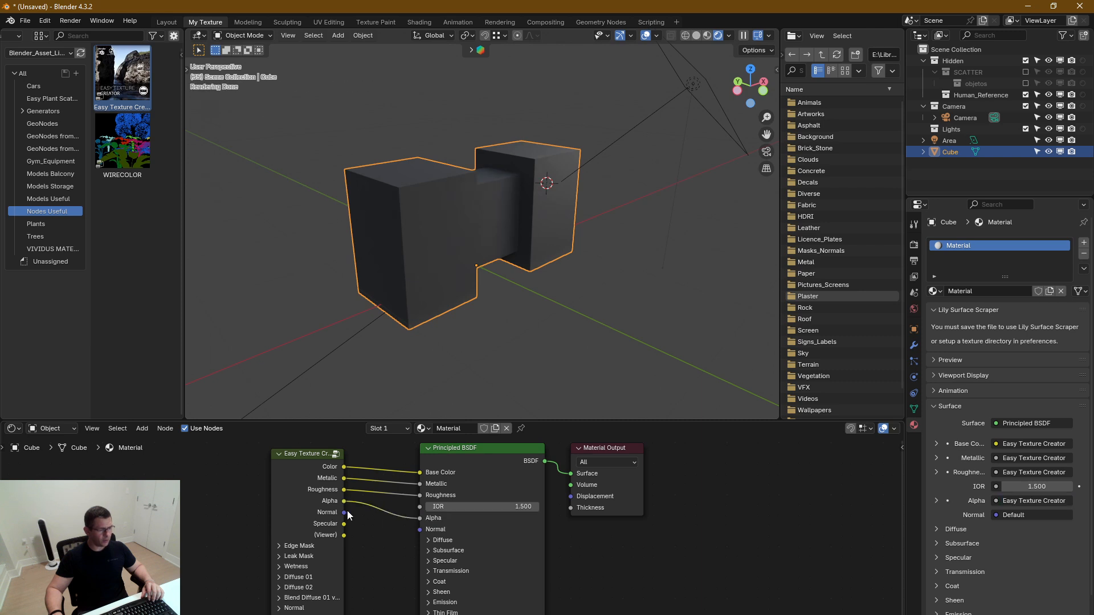
# Connect the Easy Texture Creator's Normal output to Normal and its Specular output to the Principled BSDF's specular IOR Level
pyautogui.click(432, 559)
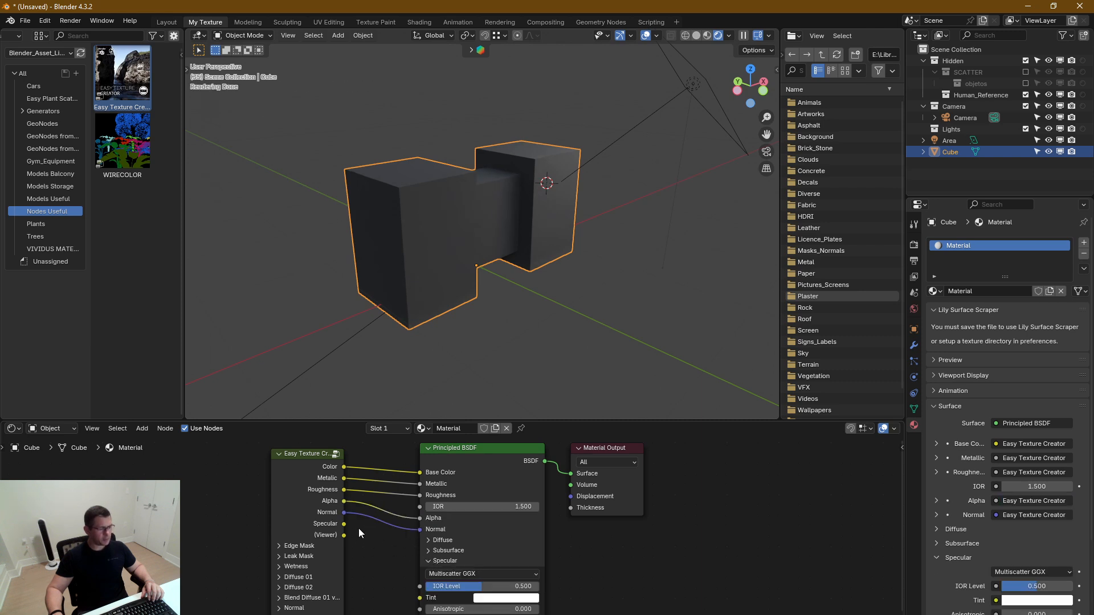
pyautogui.moveTo(344, 524); pyautogui.dragTo(379, 542)
pyautogui.moveTo(417, 591); pyautogui.dragTo(419, 587)
pyautogui.click(428, 559)
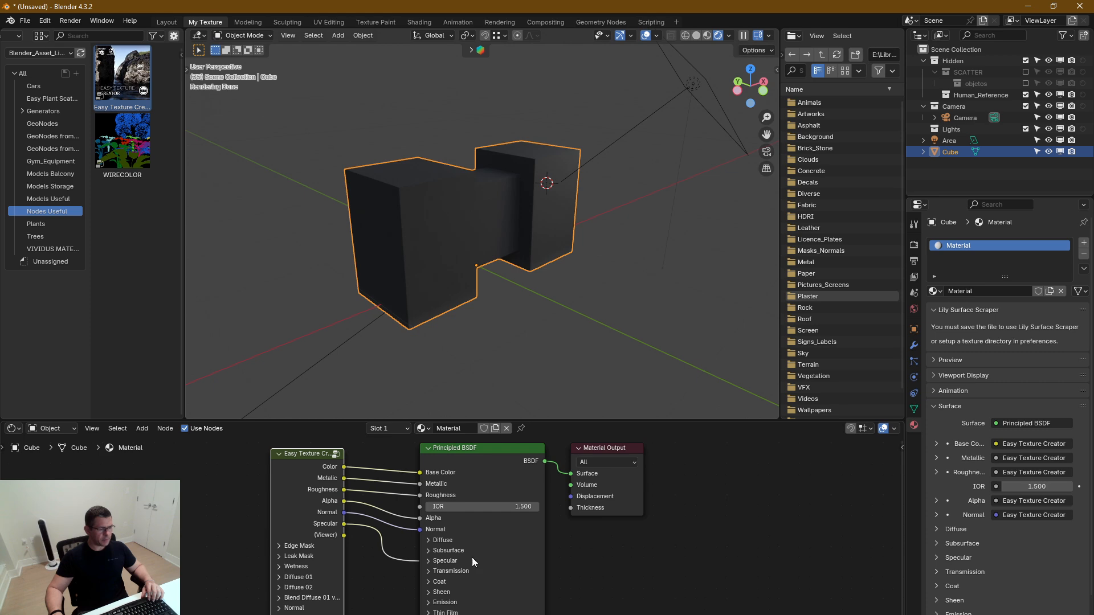
# Expand the Edge Mask settings of the Easy Texture Creator node and set Edge Scale to 15
pyautogui.moveTo(369, 548); pyautogui.dragTo(435, 522, button='middle')
pyautogui.scroll(-3, 422, 523)
pyautogui.scroll(2, 456, 542)
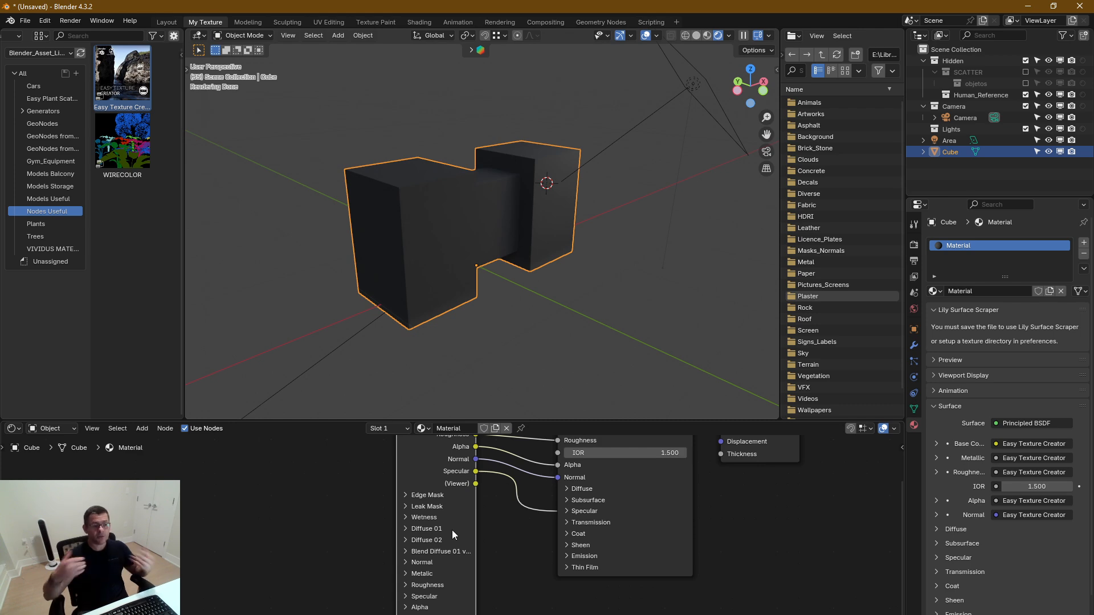
pyautogui.scroll(4, 405, 498)
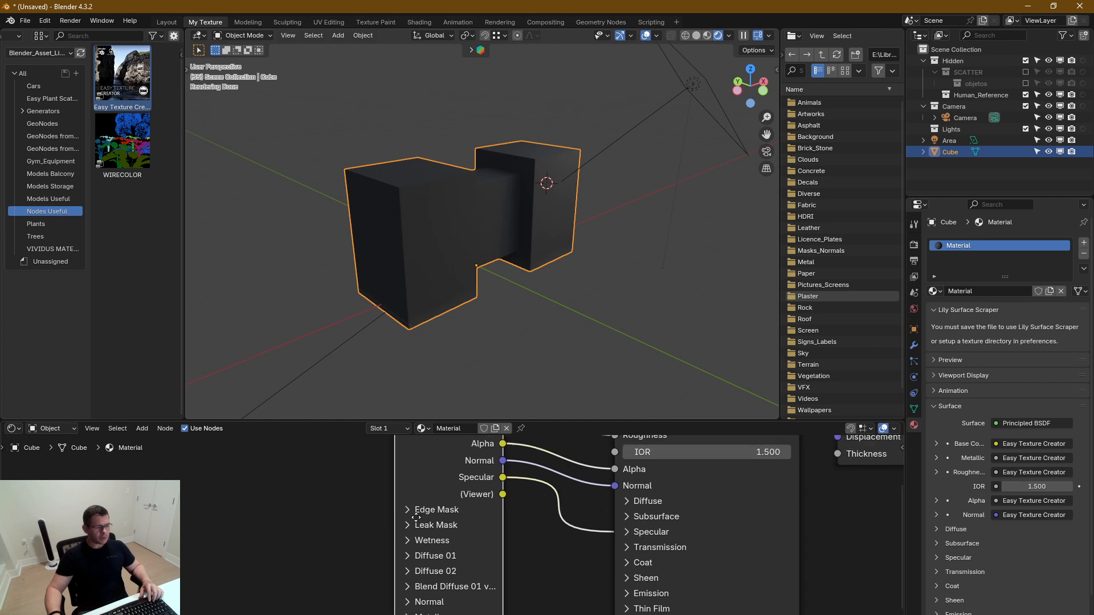
pyautogui.click(398, 531)
pyautogui.moveTo(454, 566); pyautogui.dragTo(447, 533, button='middle')
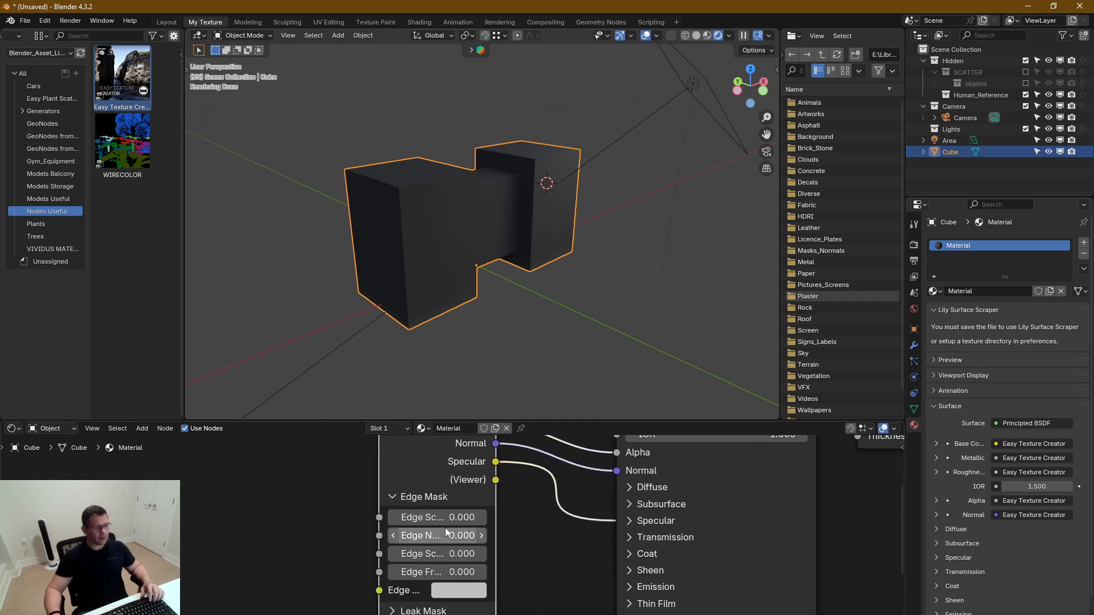
pyautogui.moveTo(447, 517); pyautogui.dragTo(464, 518)
pyautogui.scroll(3, 401, 205)
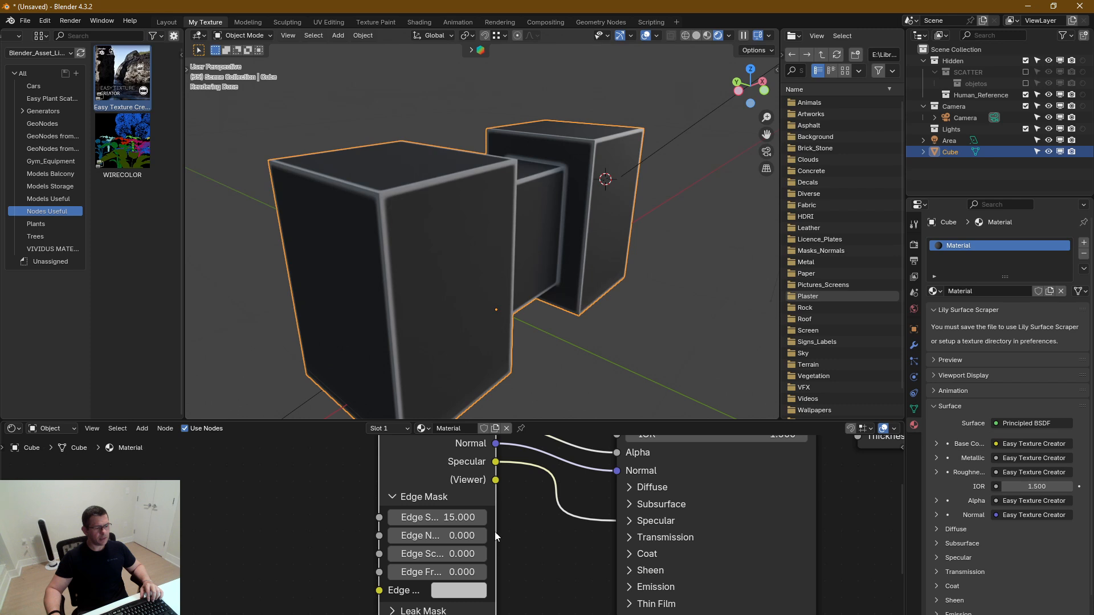
# Widen the Easy Texture Creator node so its labels are readable and move it farther from the Principled BSDF
pyautogui.moveTo(492, 531); pyautogui.dragTo(548, 531)
pyautogui.scroll(1, 374, 486)
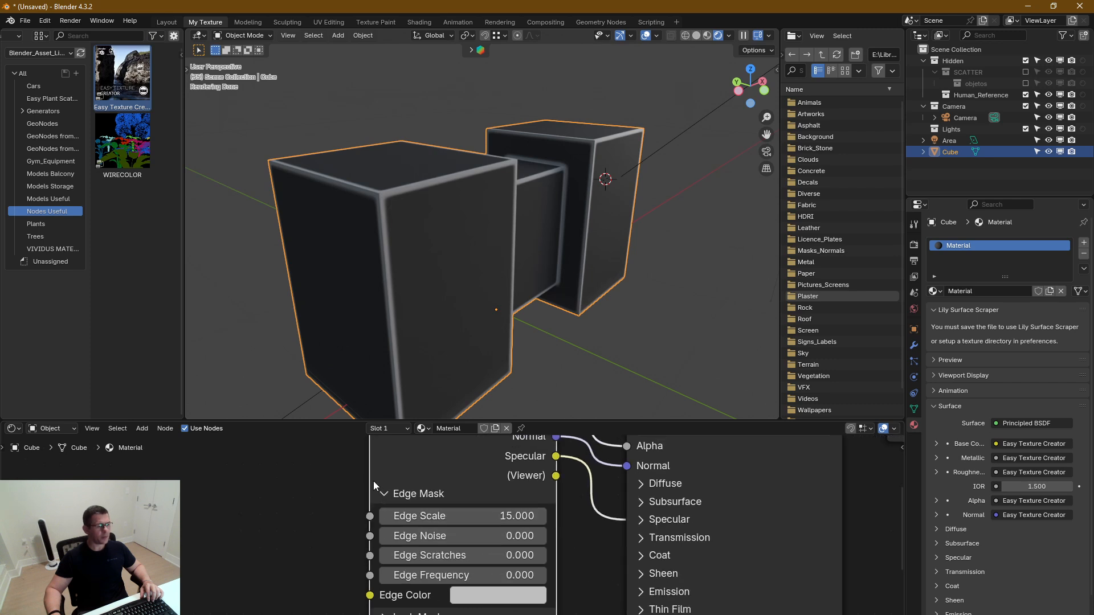
pyautogui.moveTo(371, 479); pyautogui.dragTo(339, 479)
pyautogui.scroll(-4, 429, 516)
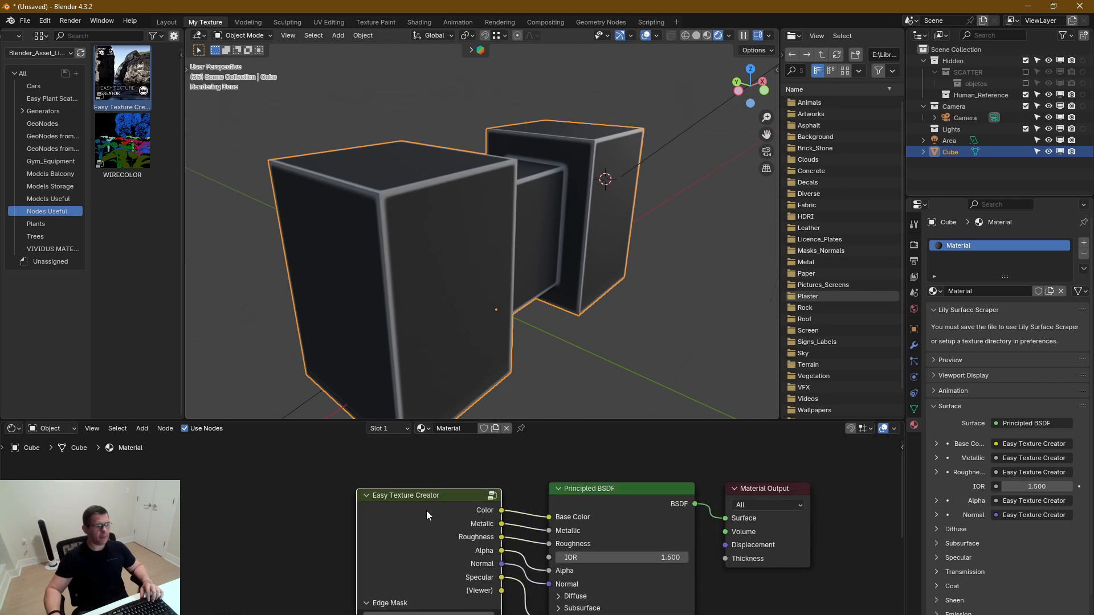
pyautogui.moveTo(437, 500); pyautogui.dragTo(294, 498)
pyautogui.moveTo(314, 605); pyautogui.dragTo(494, 533, button='middle')
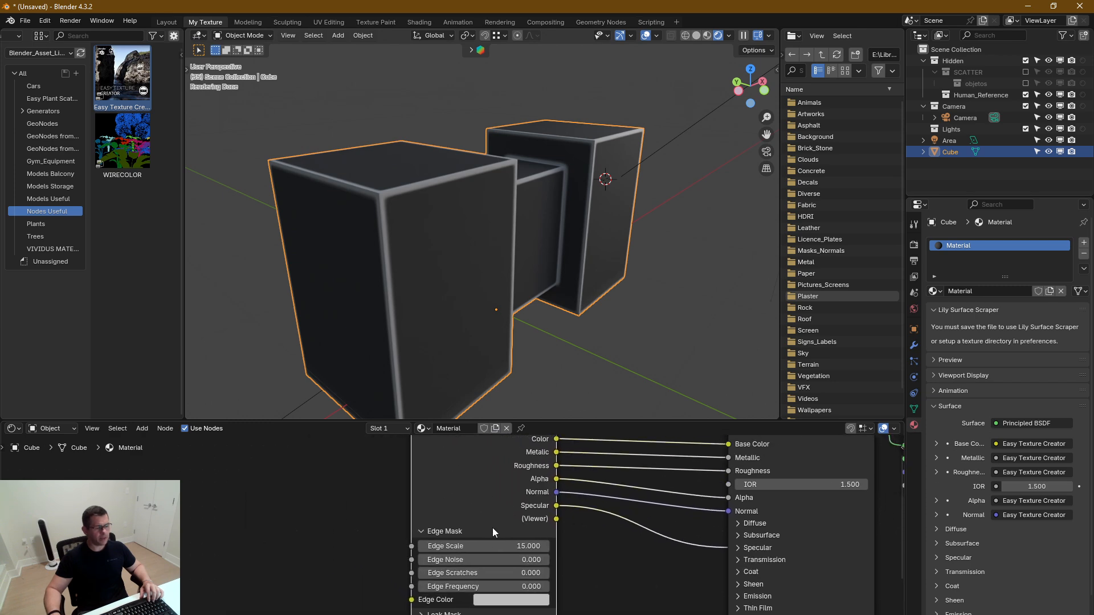
# Set the edge mask's Edge Noise to 10
pyautogui.click(523, 560)
pyautogui.write('10')
pyautogui.press('Return')
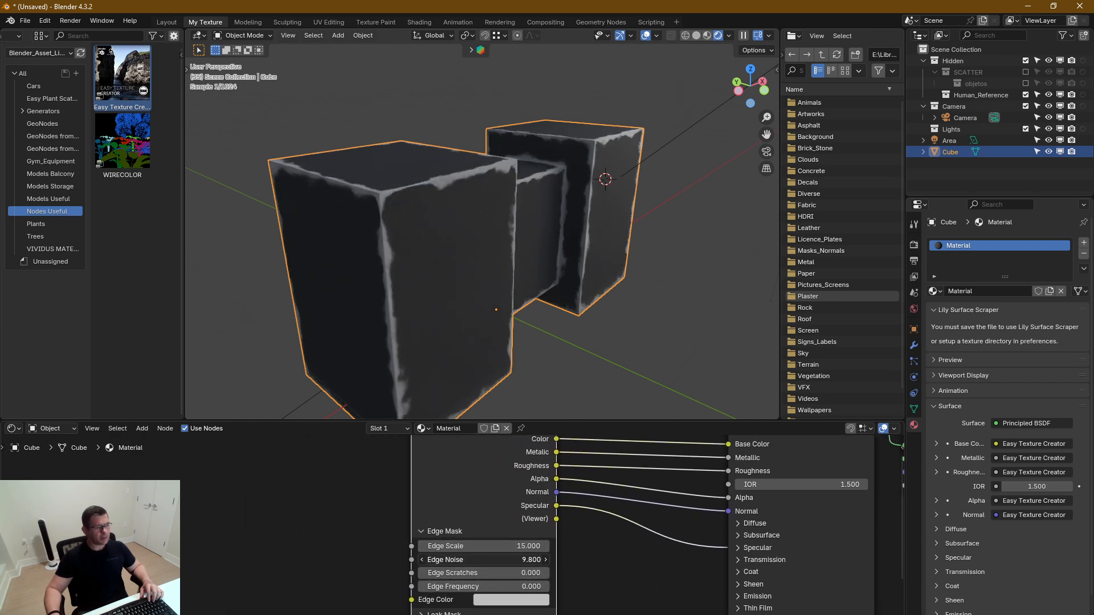
# Try higher Edge Scratches and Edge Frequency values on the edge mask and revert both changes
pyautogui.moveTo(516, 573); pyautogui.dragTo(564, 573)
pyautogui.hotkey('ctrl', 'z')
pyautogui.moveTo(465, 587)
pyautogui.mouseDown()
pyautogui.moveTo(496, 587)
pyautogui.moveTo(468, 587)
pyautogui.mouseUp()
pyautogui.rightClick(469, 587)
# Set the edge mask's Edge Scale to 7.5
pyautogui.moveTo(518, 506); pyautogui.dragTo(469, 524, button='middle')
pyautogui.scroll(-3, 451, 535)
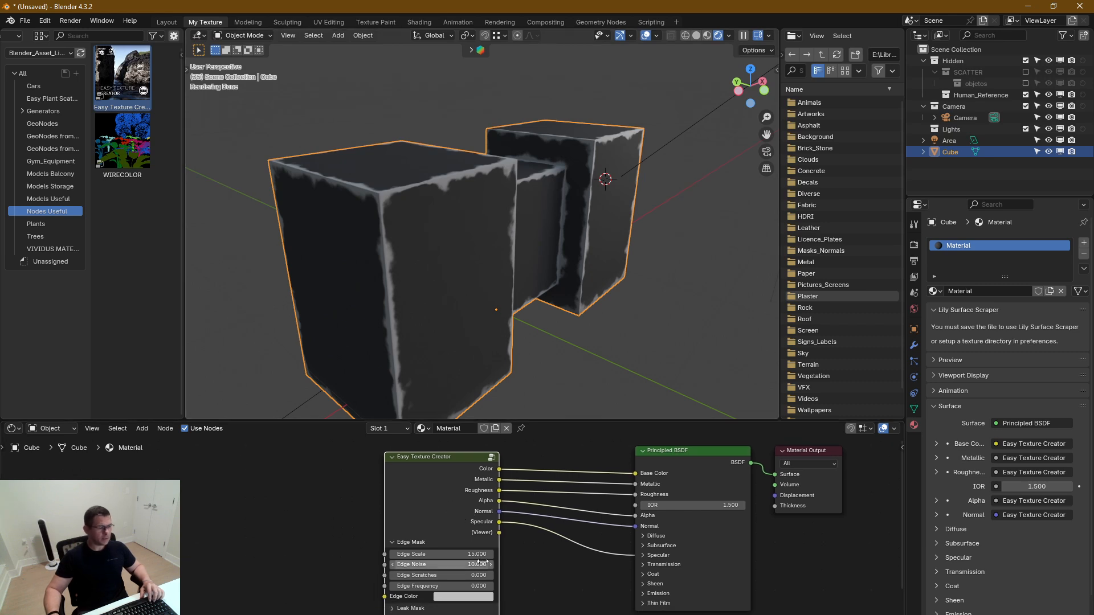
pyautogui.moveTo(474, 554); pyautogui.dragTo(445, 554)
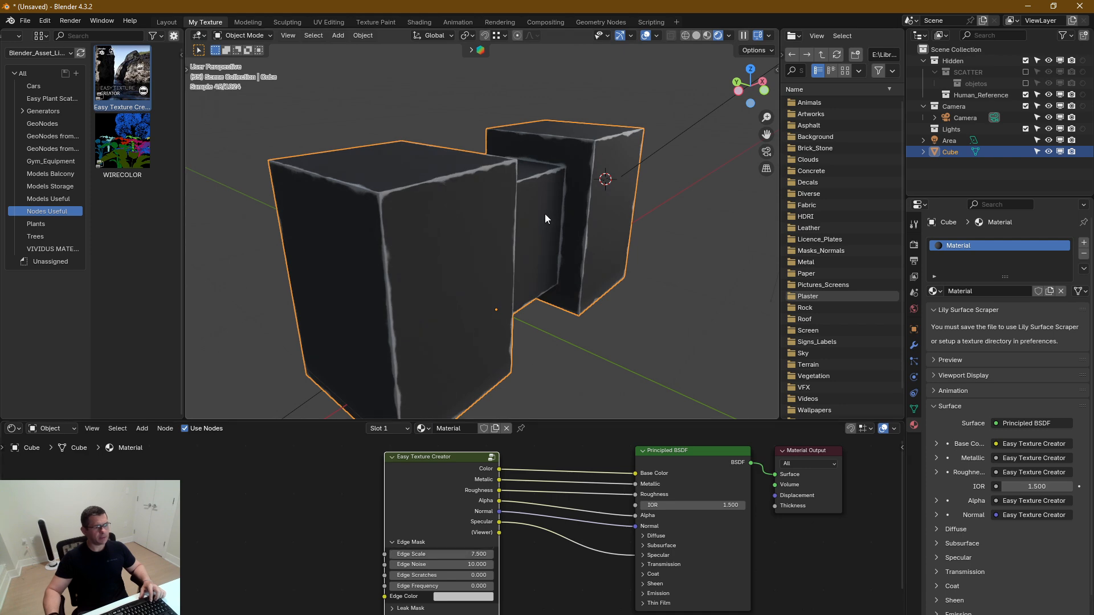
pyautogui.moveTo(466, 252); pyautogui.dragTo(500, 251, button='middle')
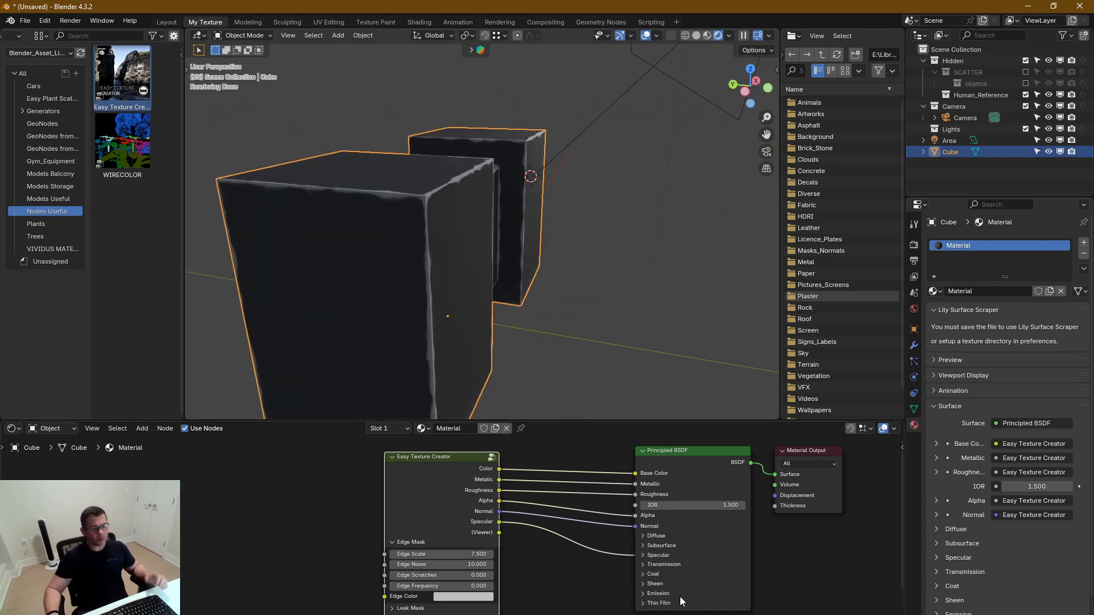
# Add an image texture with mapping and texture coordinate nodes and connect its Color to the Easy Texture Creator's Edge Color
pyautogui.moveTo(506, 564); pyautogui.dragTo(568, 548, button='middle')
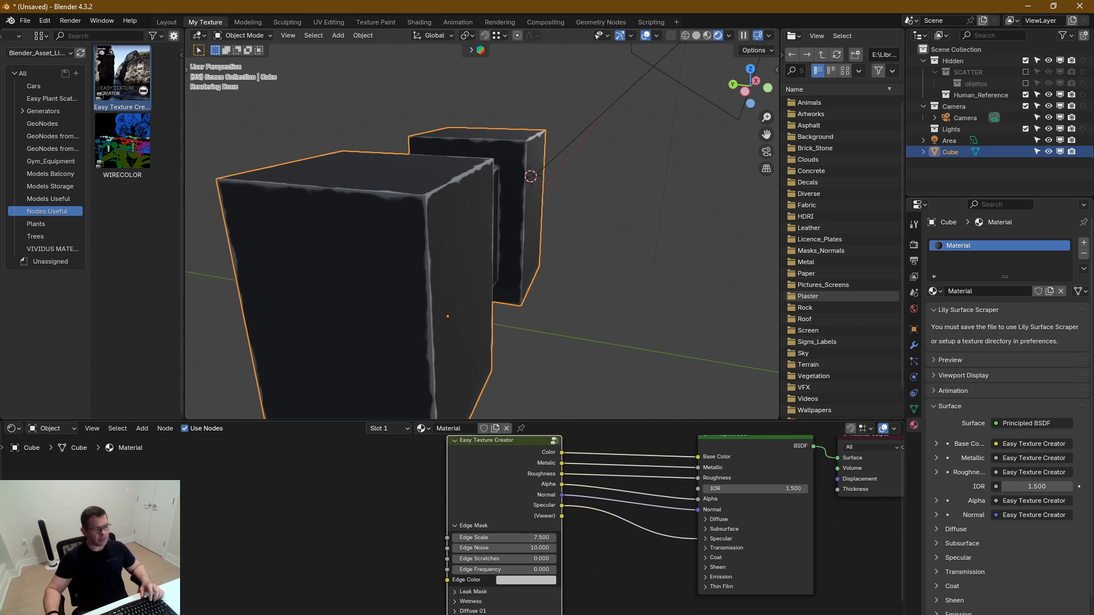
pyautogui.moveTo(572, 586); pyautogui.dragTo(548, 584, button='middle')
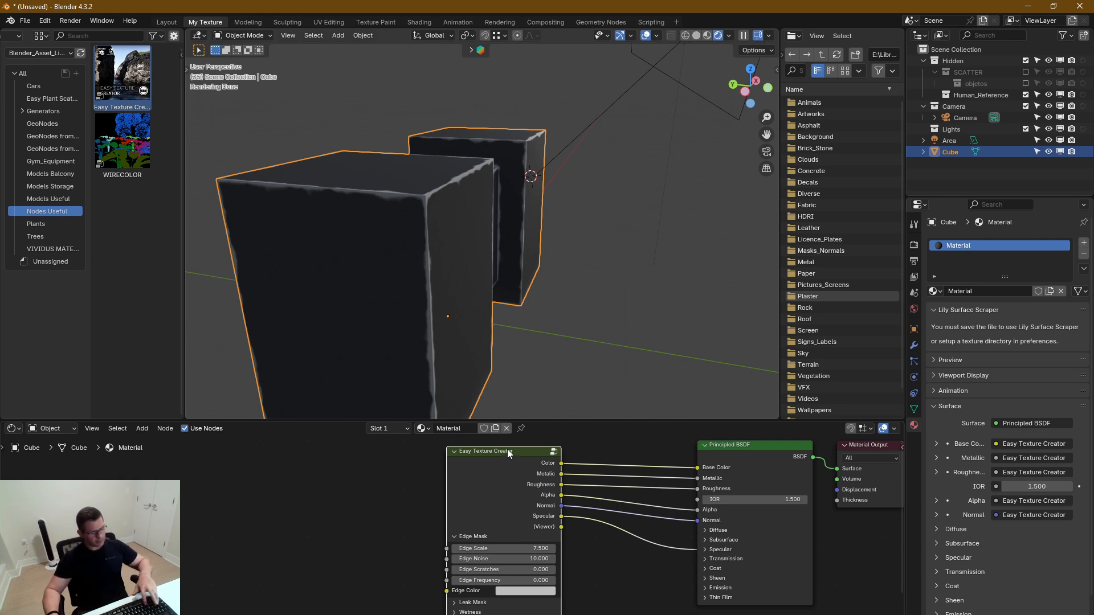
pyautogui.hotkey('ctrl', 't')
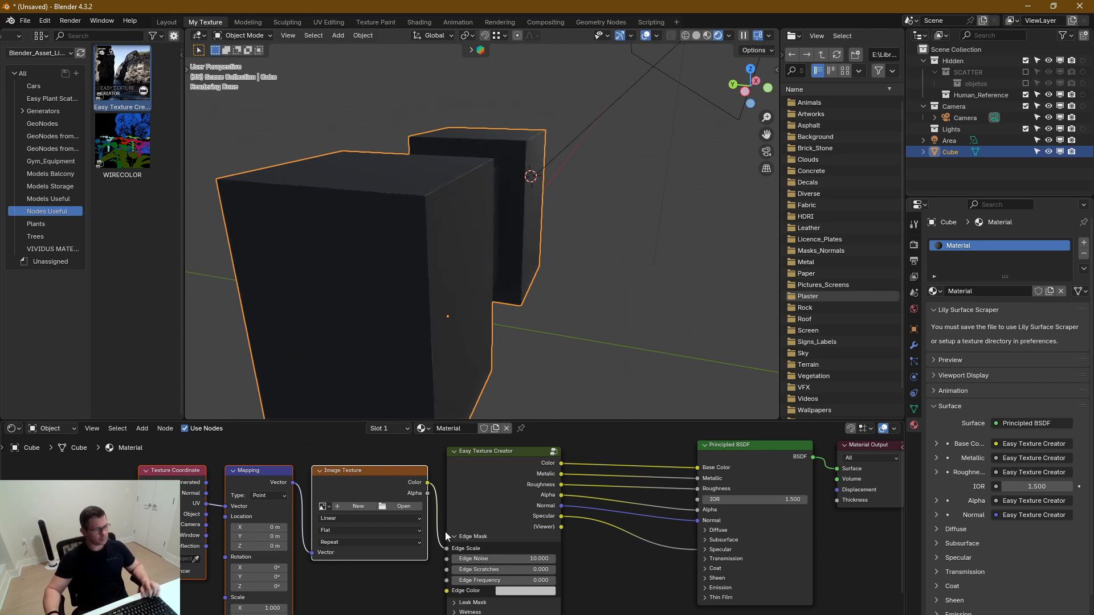
pyautogui.moveTo(447, 548); pyautogui.dragTo(447, 591)
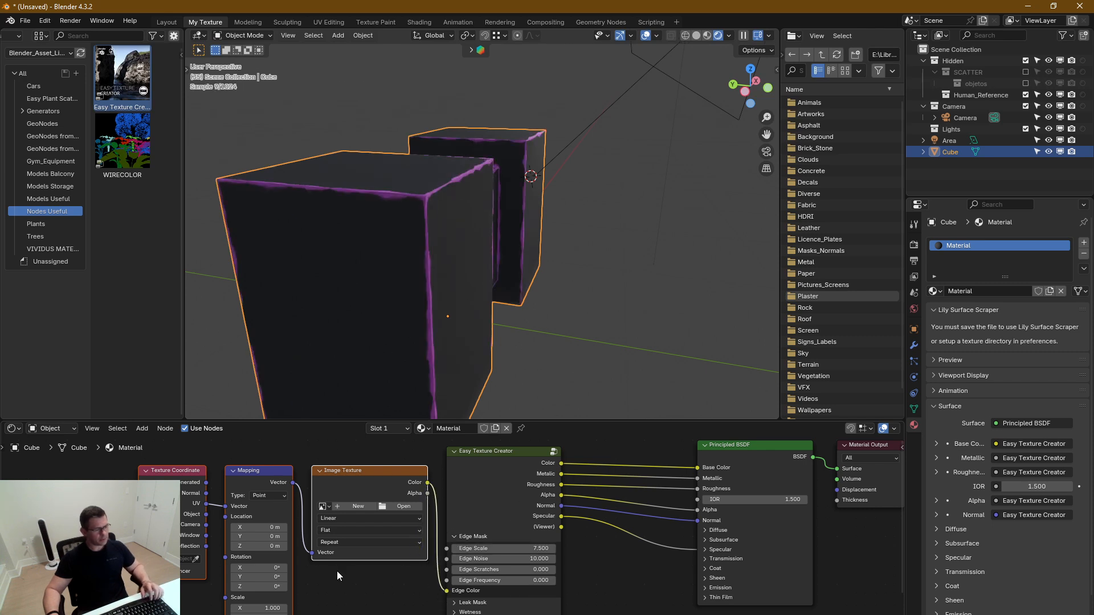
# Set the image texture to Box projection with Object coordinates and move its nodes farther from the Easy Texture Creator
pyautogui.moveTo(341, 530); pyautogui.dragTo(408, 529, button='middle')
pyautogui.click(408, 529)
pyautogui.click(396, 563)
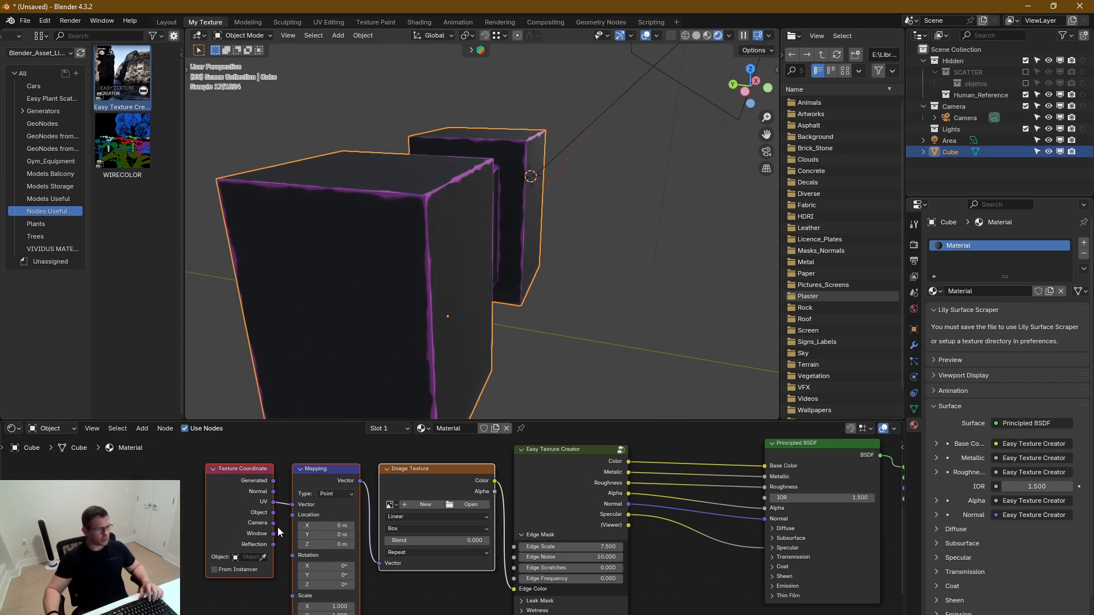
pyautogui.moveTo(417, 456); pyautogui.dragTo(258, 486)
pyautogui.moveTo(380, 546); pyautogui.dragTo(476, 554, button='middle')
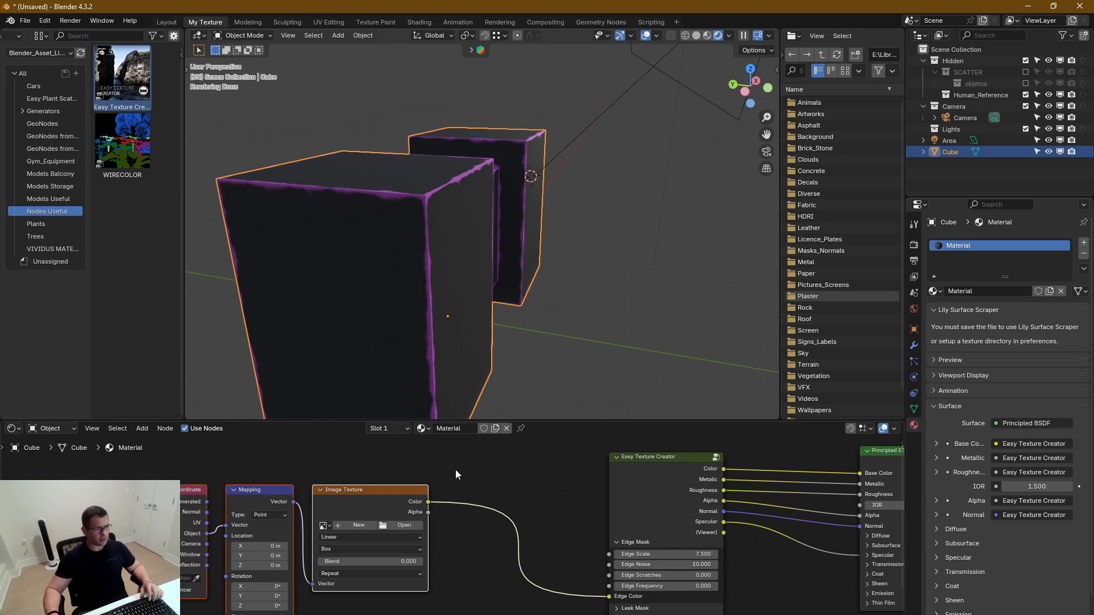
# Load Concrete_021_D01.jpg from the Low subfolder of the Concrete textures into the image texture node
pyautogui.click(405, 526)
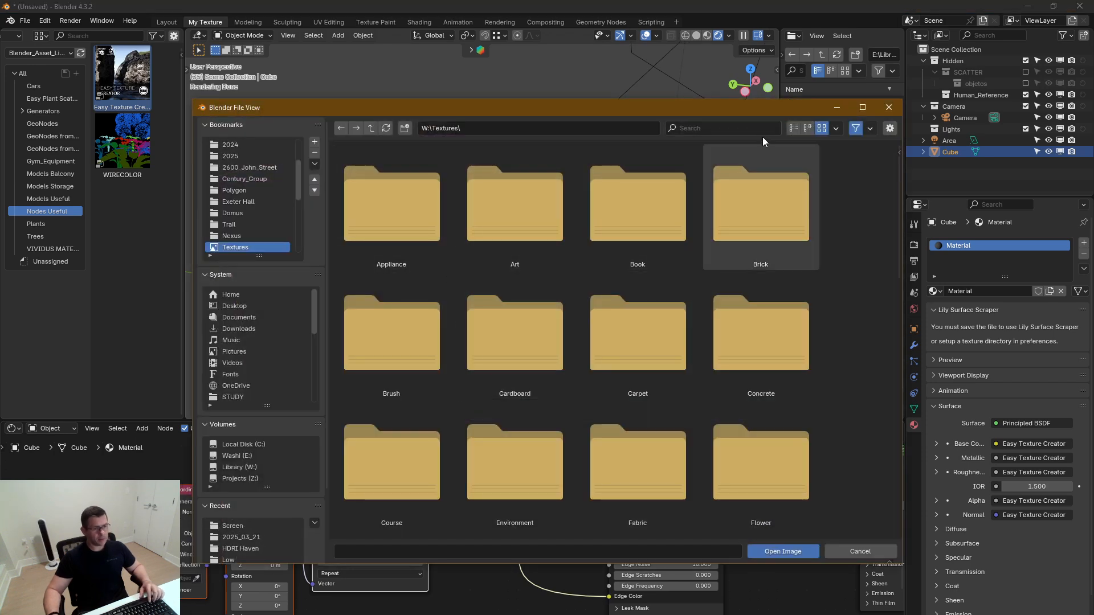
pyautogui.click(793, 129)
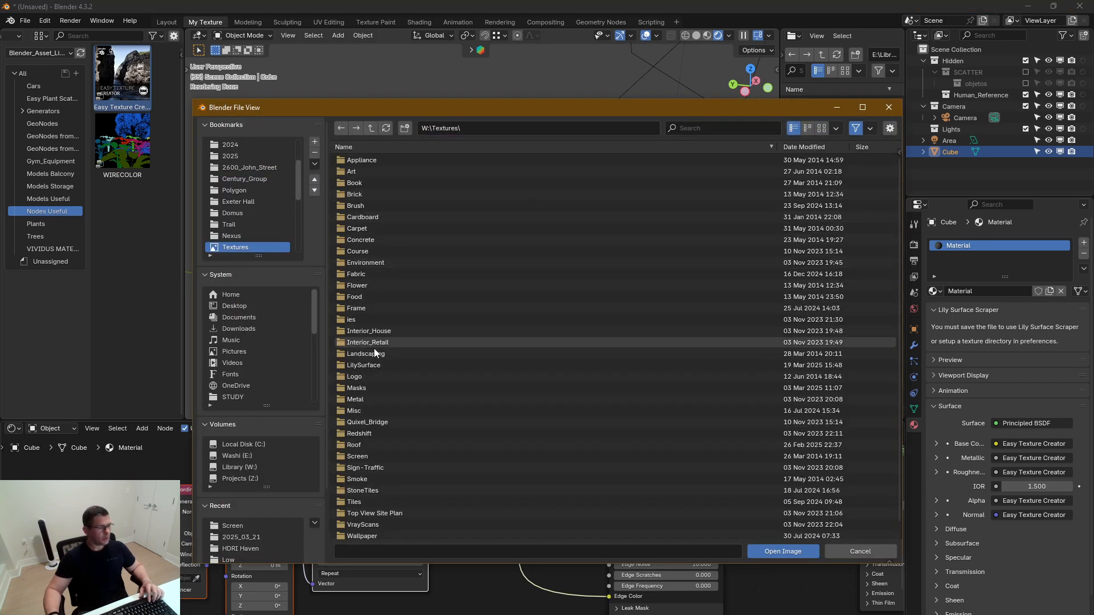
pyautogui.doubleClick(369, 242)
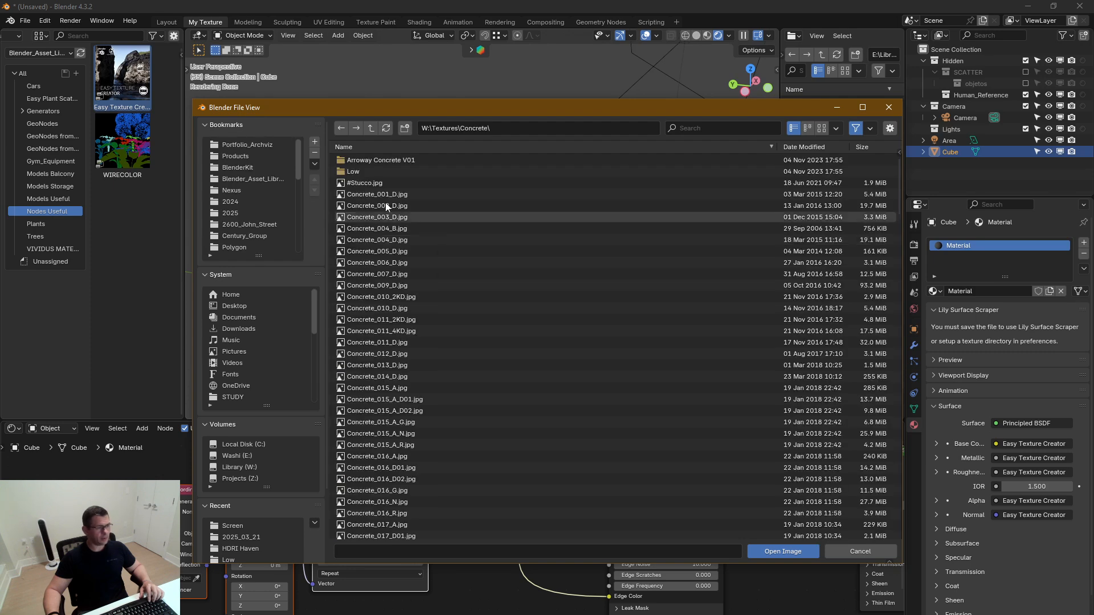
pyautogui.doubleClick(385, 174)
pyautogui.click(822, 128)
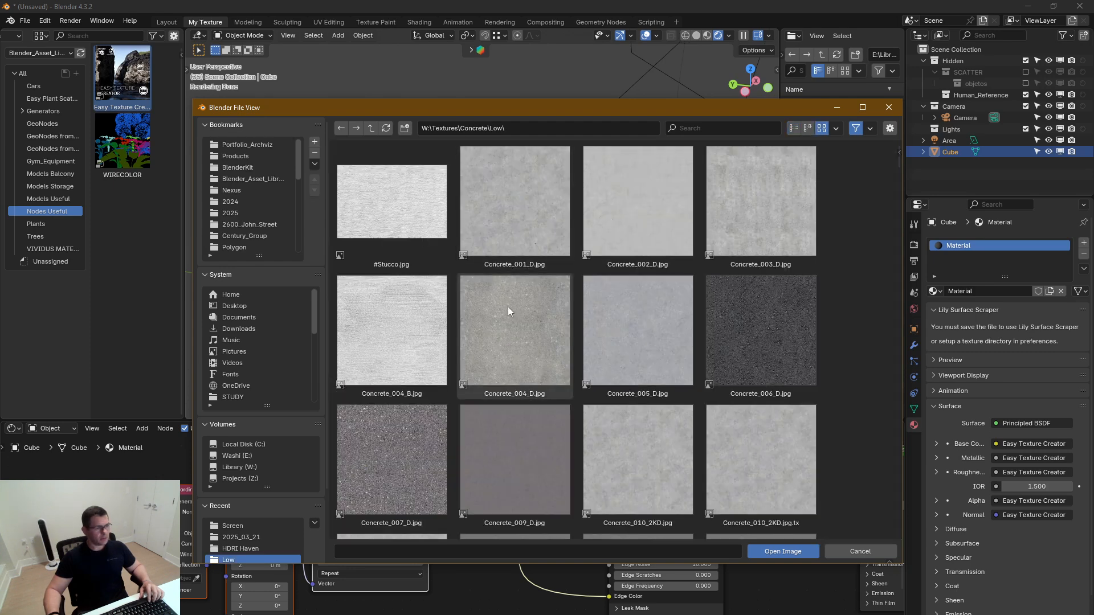
pyautogui.moveTo(897, 158); pyautogui.dragTo(900, 257)
pyautogui.click(664, 228)
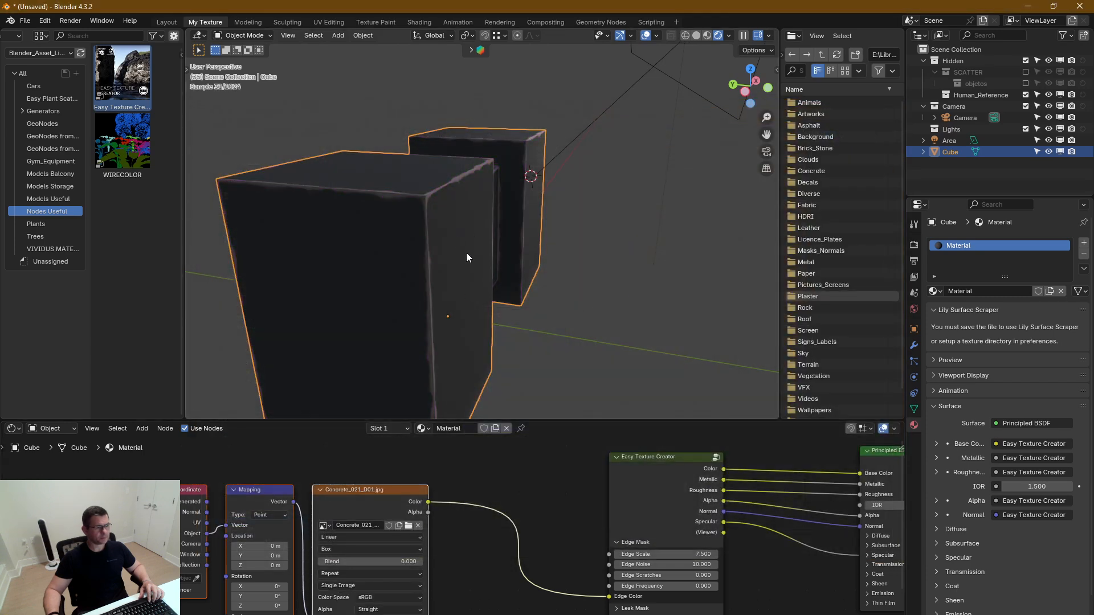
# Set the Mapping node's X, Y and Z scale to 0.63 to enlarge the concrete texture on the edges
pyautogui.scroll(4, 410, 205)
pyautogui.moveTo(470, 197)
pyautogui.mouseDown(button='middle')
pyautogui.moveTo(430, 218)
pyautogui.moveTo(494, 151)
pyautogui.moveTo(471, 199)
pyautogui.moveTo(455, 197)
pyautogui.mouseUp(button='middle')
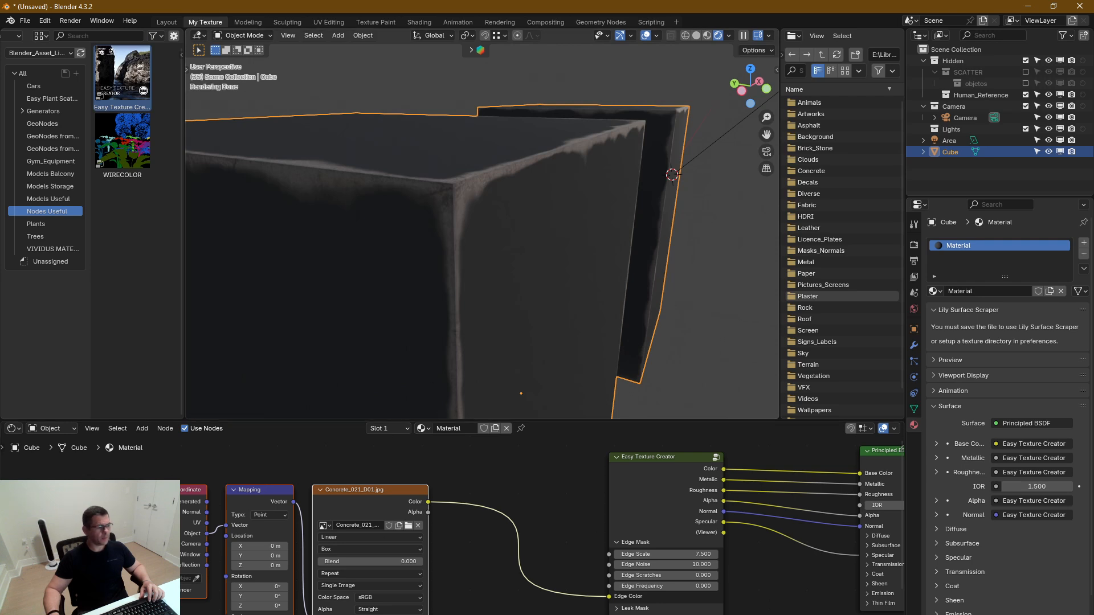
pyautogui.moveTo(296, 606); pyautogui.dragTo(318, 530, button='middle')
pyautogui.moveTo(405, 532); pyautogui.dragTo(410, 535, button='middle')
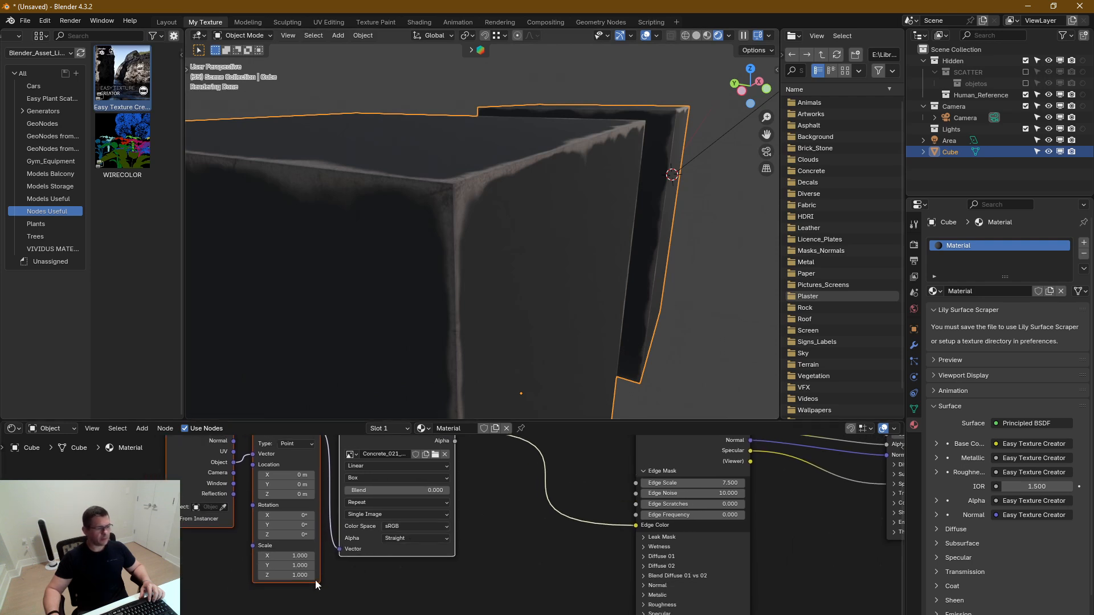
pyautogui.moveTo(302, 576); pyautogui.dragTo(302, 556)
pyautogui.moveTo(286, 575)
pyautogui.mouseDown()
pyautogui.moveTo(327, 575)
pyautogui.moveTo(279, 575)
pyautogui.moveTo(302, 576)
pyautogui.mouseUp()
pyautogui.scroll(-8, 583, 237)
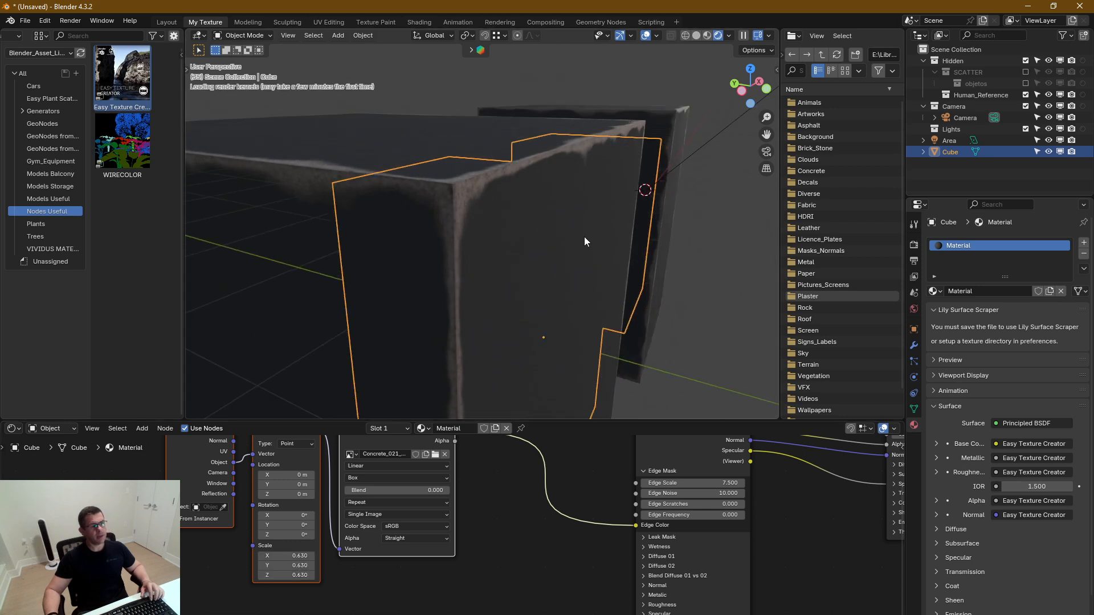
# Collapse the Edge Mask settings, expand Leak Mask and set its Intensity to 1
pyautogui.moveTo(538, 547); pyautogui.dragTo(367, 614, button='middle')
pyautogui.moveTo(589, 593); pyautogui.dragTo(614, 529, button='middle')
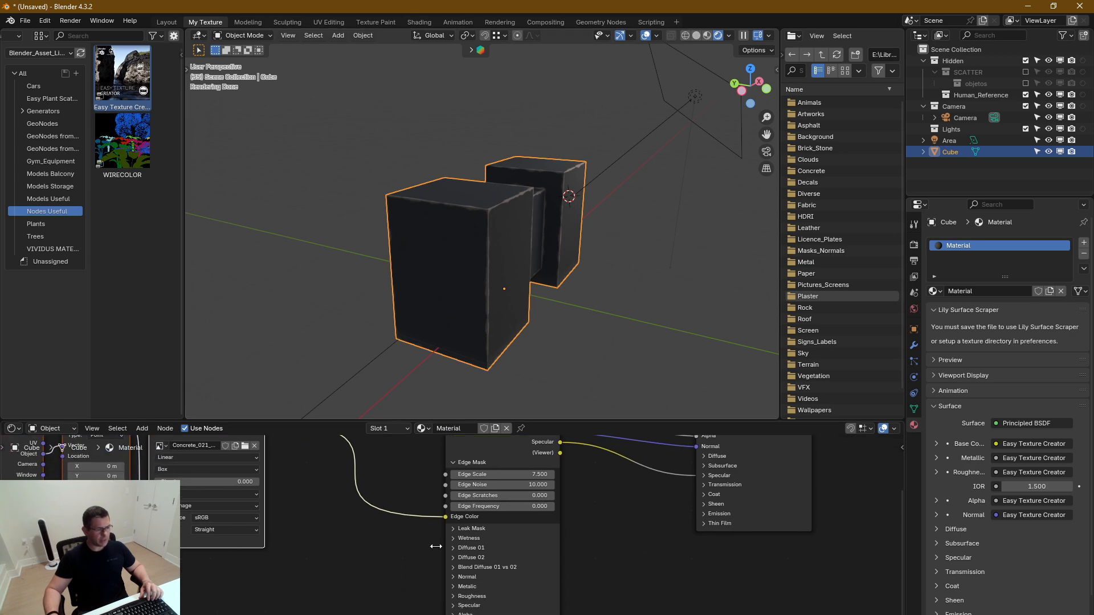
pyautogui.click(450, 464)
pyautogui.click(454, 470)
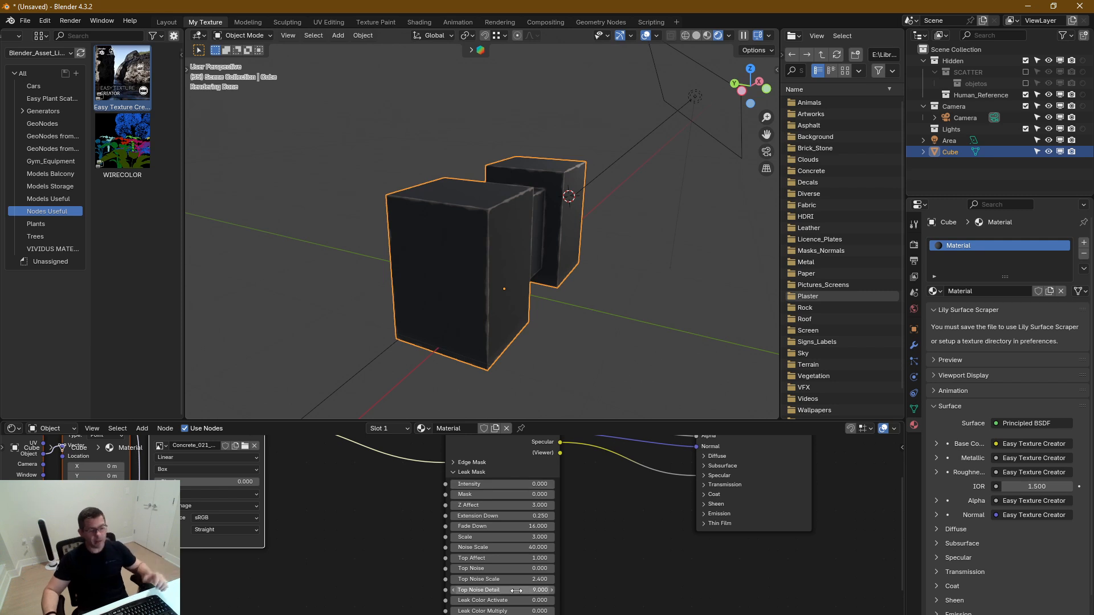
pyautogui.moveTo(518, 596); pyautogui.dragTo(528, 604, button='middle')
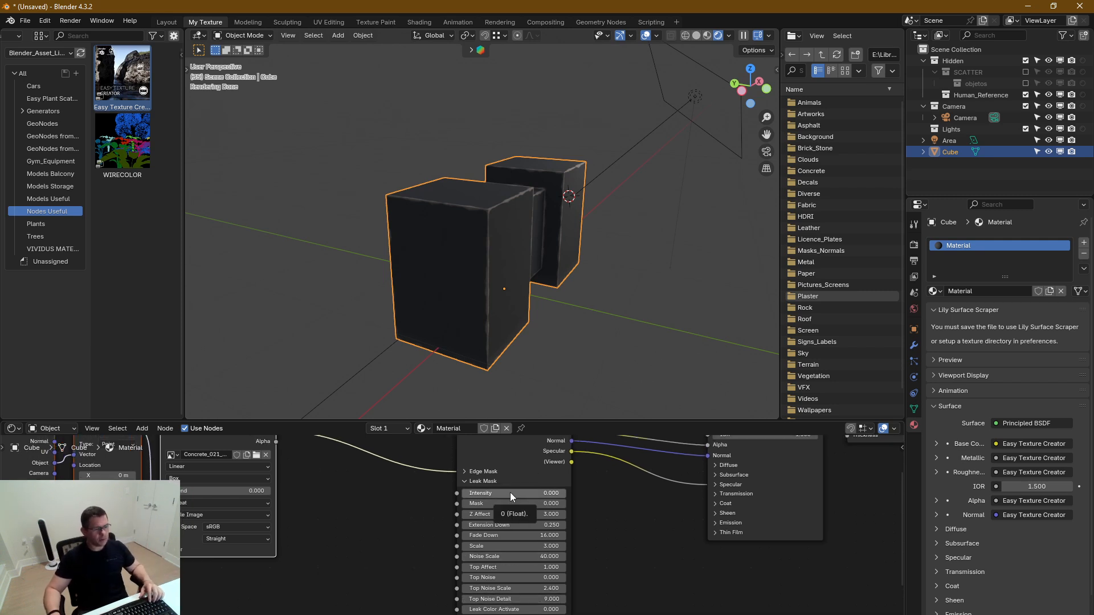
pyautogui.moveTo(510, 493); pyautogui.dragTo(567, 493)
pyautogui.moveTo(502, 376); pyautogui.dragTo(457, 299, button='middle')
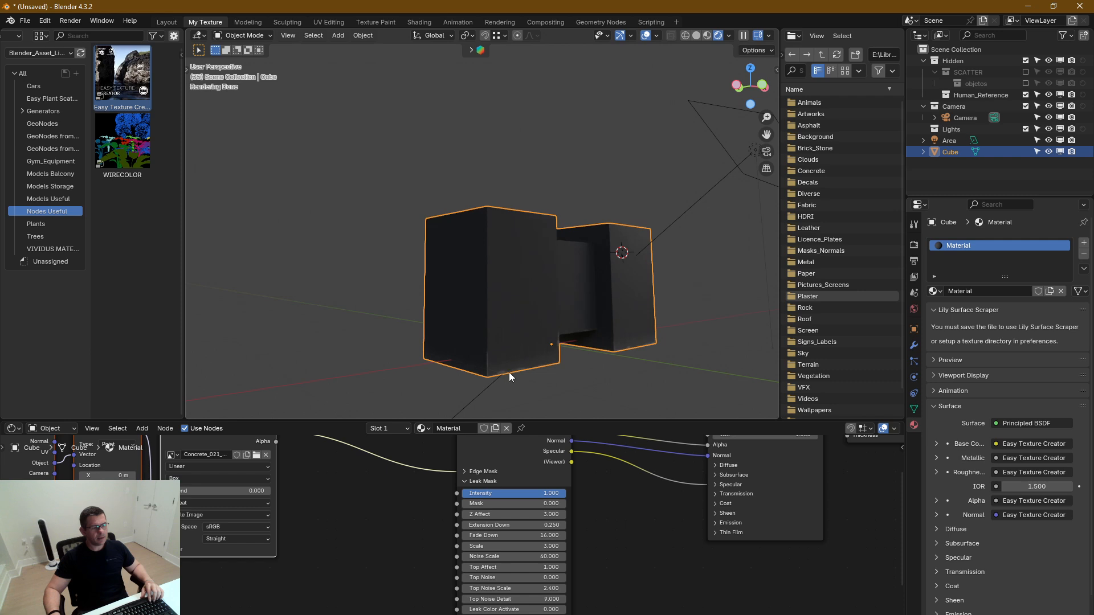
pyautogui.scroll(4, 511, 244)
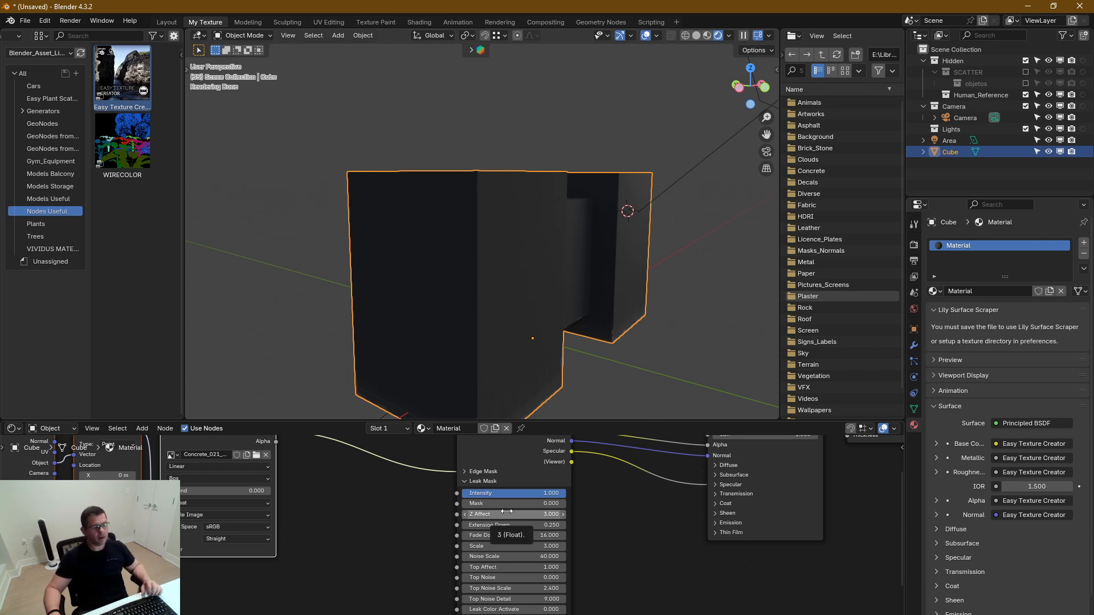
# Raise the Leak Mask's Z Affect to 7.04 so the leaks show more strongly on the block
pyautogui.moveTo(507, 512); pyautogui.dragTo(532, 511)
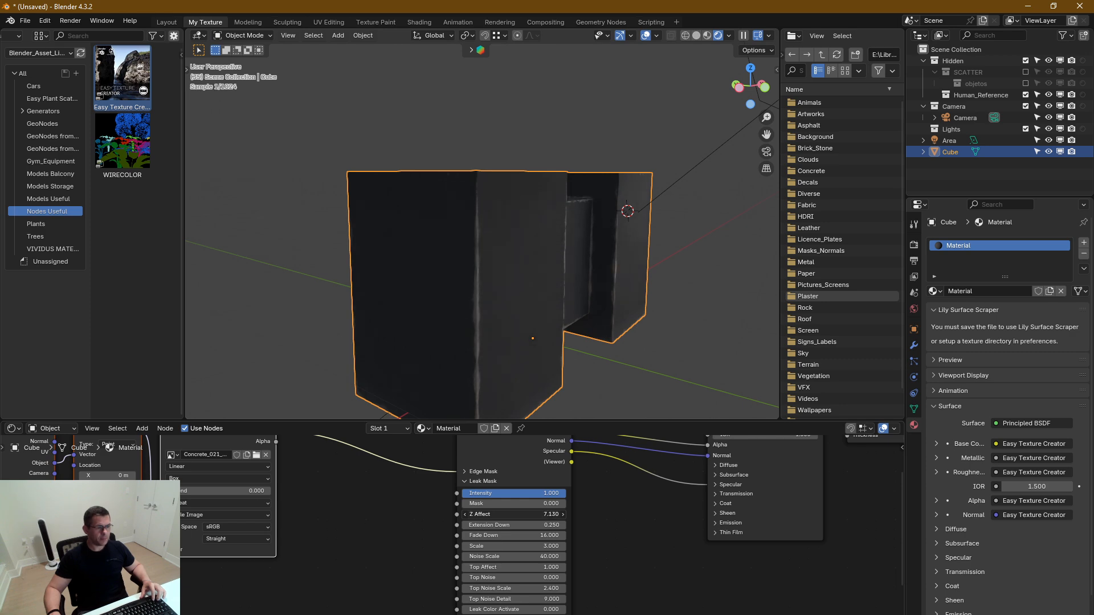
pyautogui.moveTo(512, 514); pyautogui.dragTo(510, 514)
pyautogui.scroll(4, 542, 217)
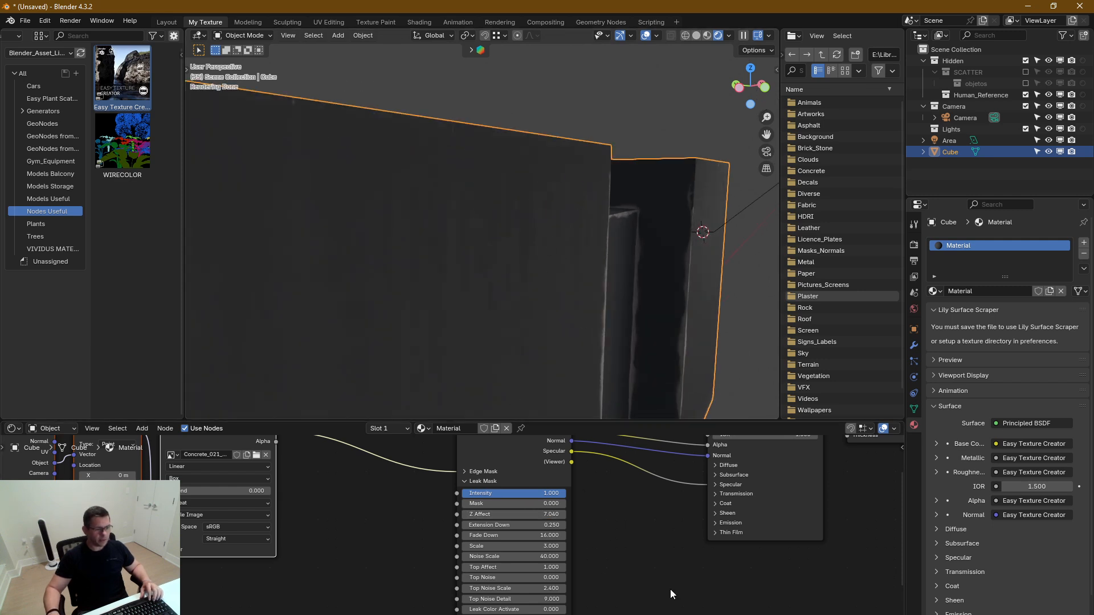
# Set Leak Color Activate to 1 and inspect the red leak pattern on the block's sides and top faces
pyautogui.moveTo(670, 590); pyautogui.dragTo(684, 548, button='middle')
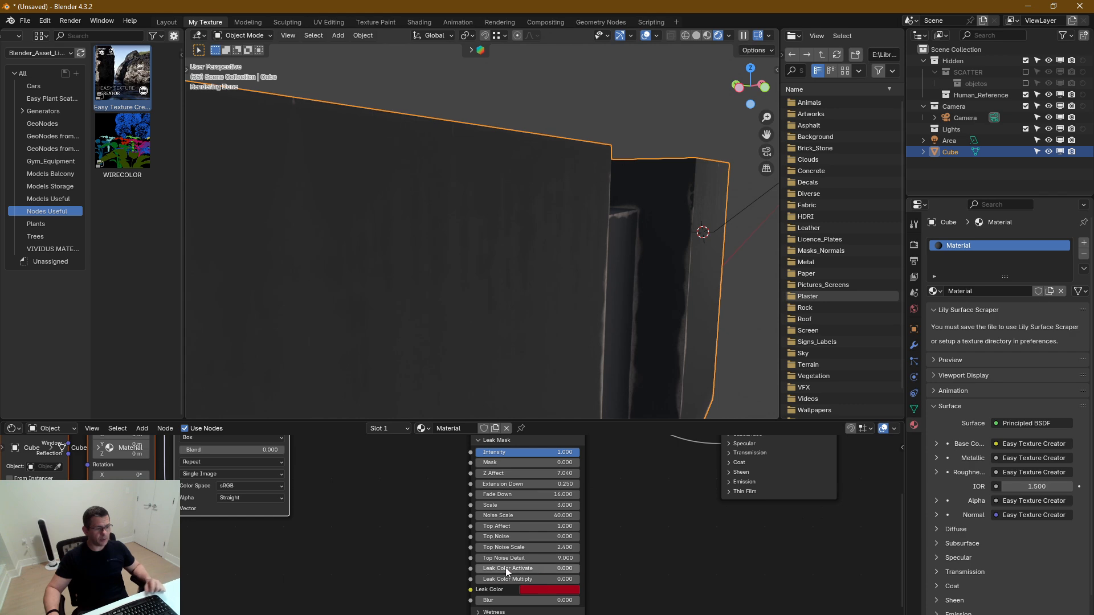
pyautogui.moveTo(494, 571); pyautogui.dragTo(570, 572)
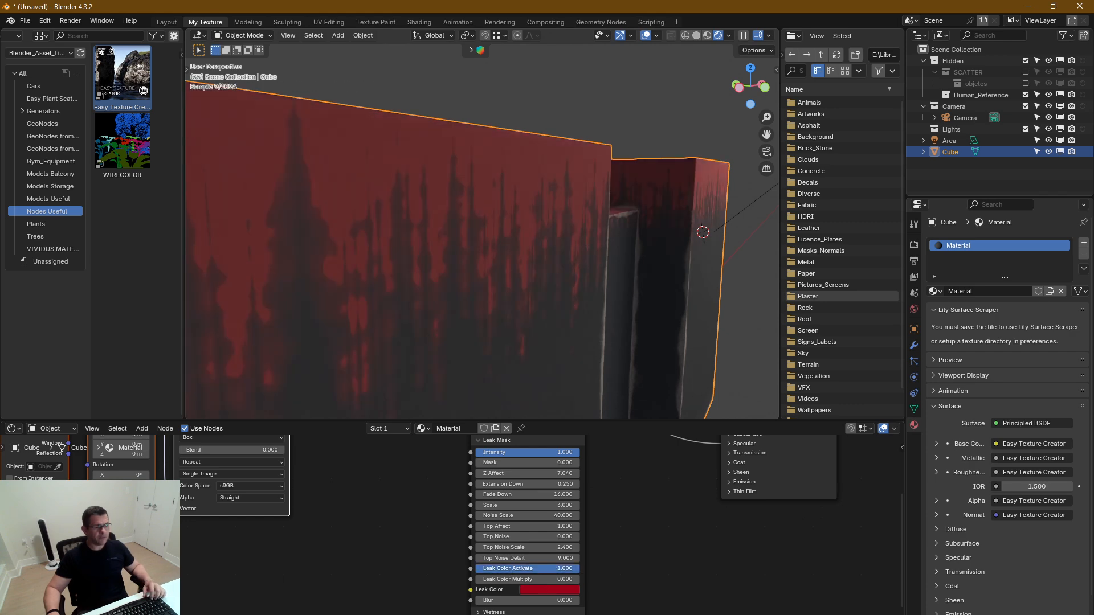
pyautogui.scroll(-6, 469, 170)
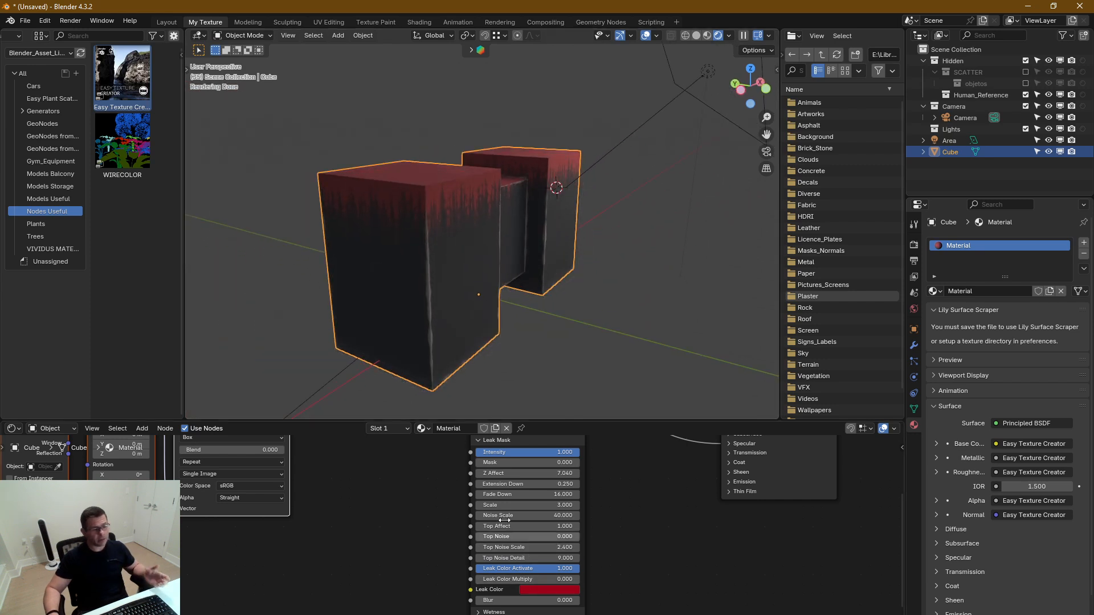
pyautogui.moveTo(511, 579); pyautogui.dragTo(477, 579)
pyautogui.scroll(5, 381, 252)
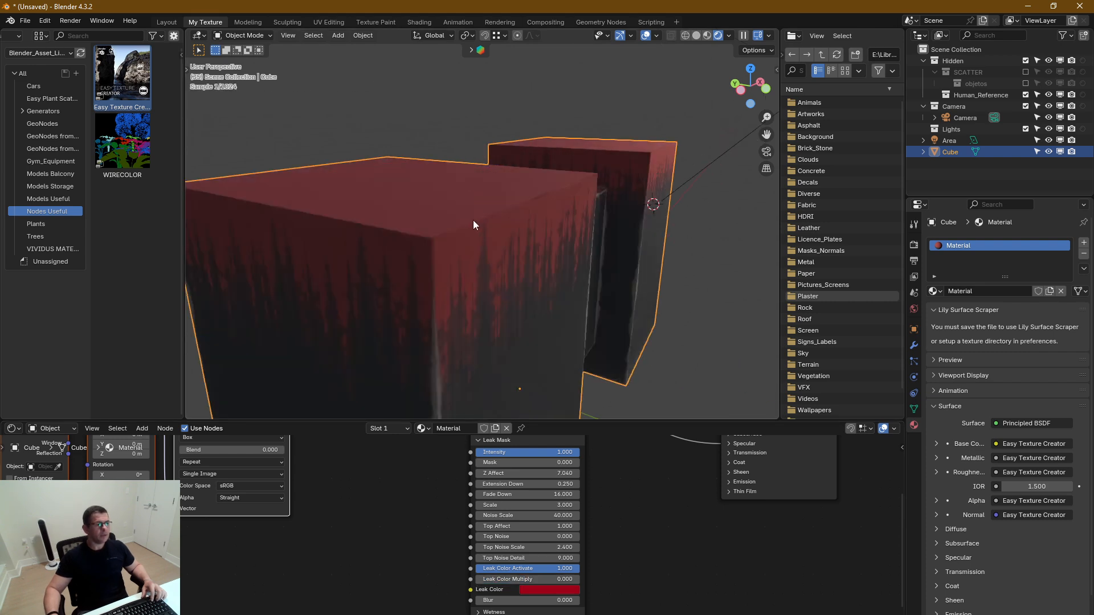
pyautogui.moveTo(450, 218); pyautogui.dragTo(443, 206, button='middle')
# Set the Leak Mask's Fade Down to 14.84, Scale to 2.19 and Noise Scale to 34.3
pyautogui.moveTo(626, 515); pyautogui.dragTo(648, 545, button='middle')
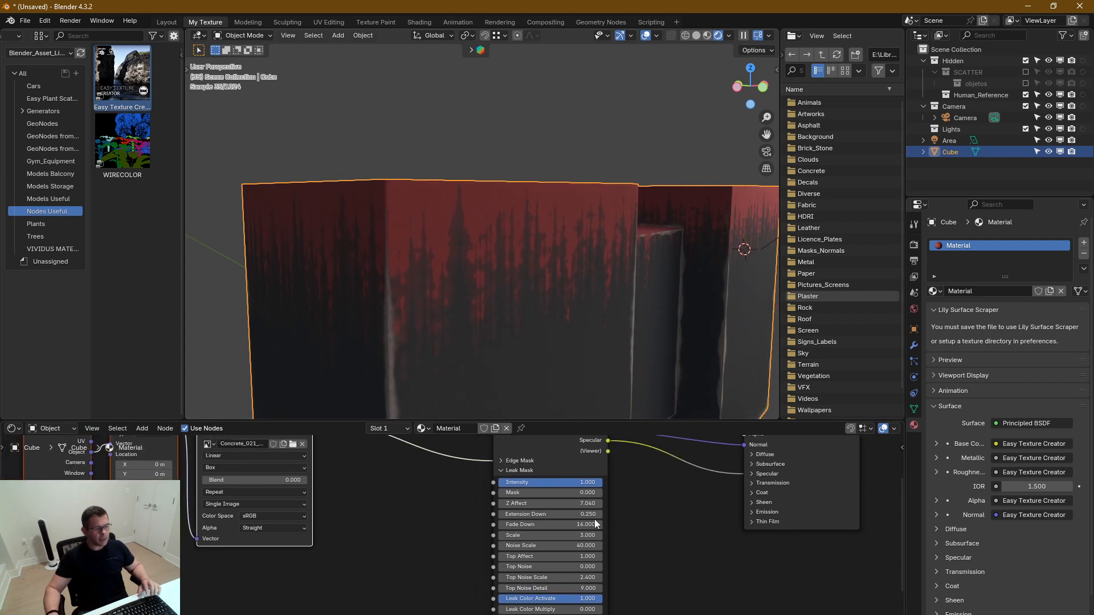
pyautogui.moveTo(592, 515)
pyautogui.mouseDown()
pyautogui.moveTo(625, 515)
pyautogui.moveTo(592, 515)
pyautogui.moveTo(597, 535)
pyautogui.moveTo(581, 536)
pyautogui.mouseUp()
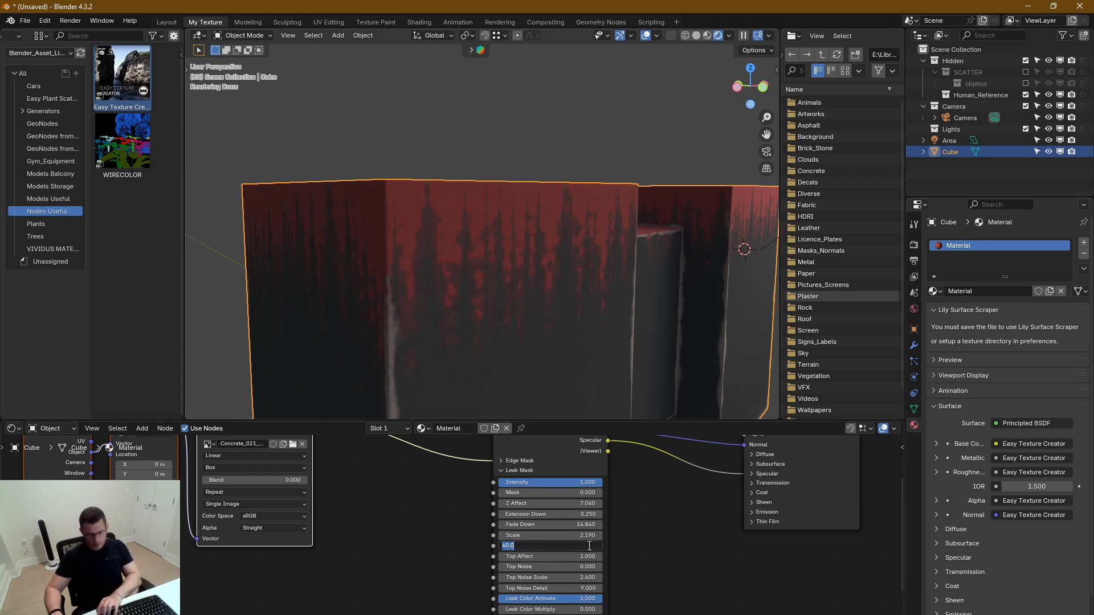
pyautogui.moveTo(585, 546); pyautogui.dragTo(578, 548)
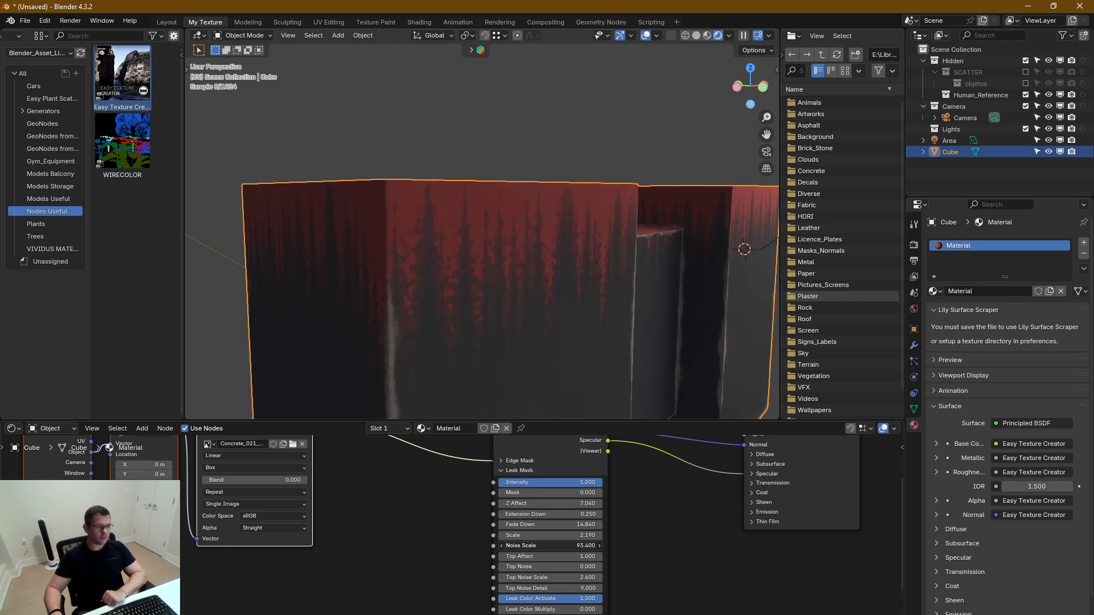
pyautogui.rightClick(574, 547)
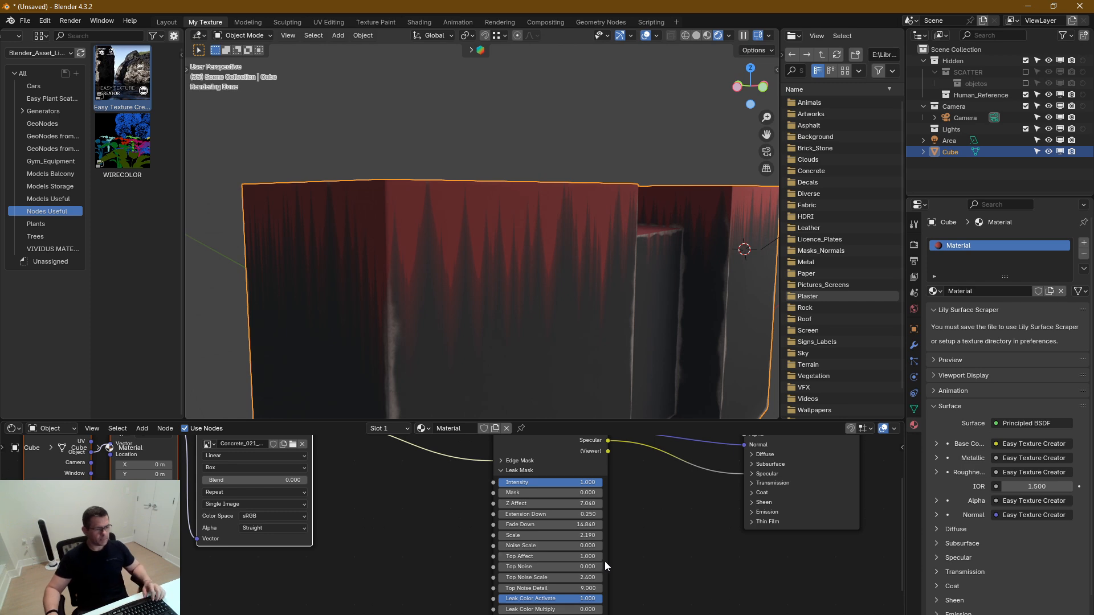
pyautogui.moveTo(581, 547); pyautogui.dragTo(598, 547)
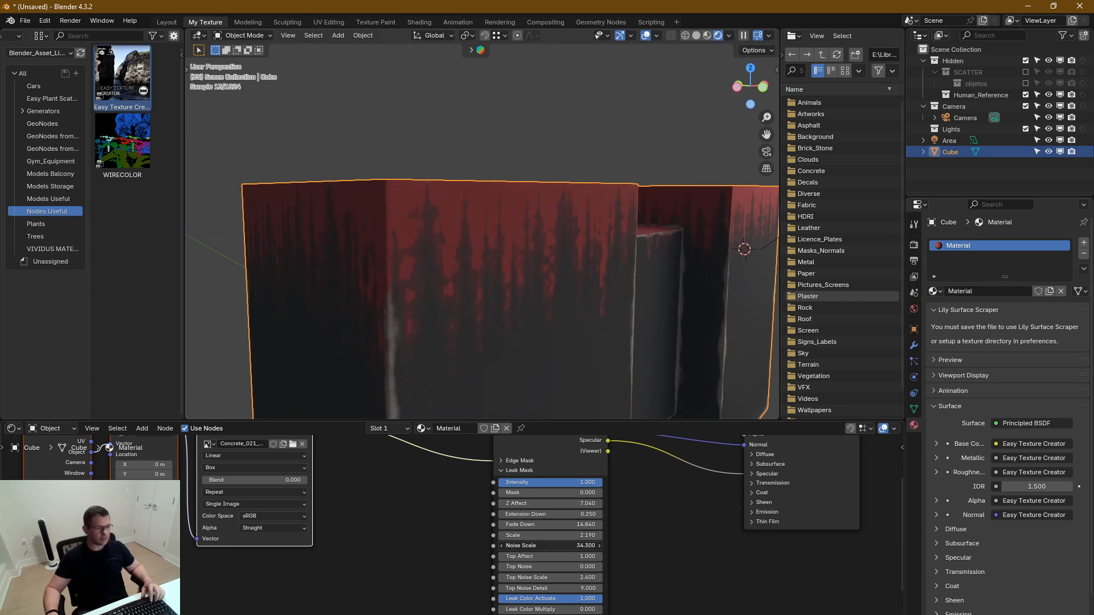
pyautogui.moveTo(597, 547); pyautogui.dragTo(596, 547)
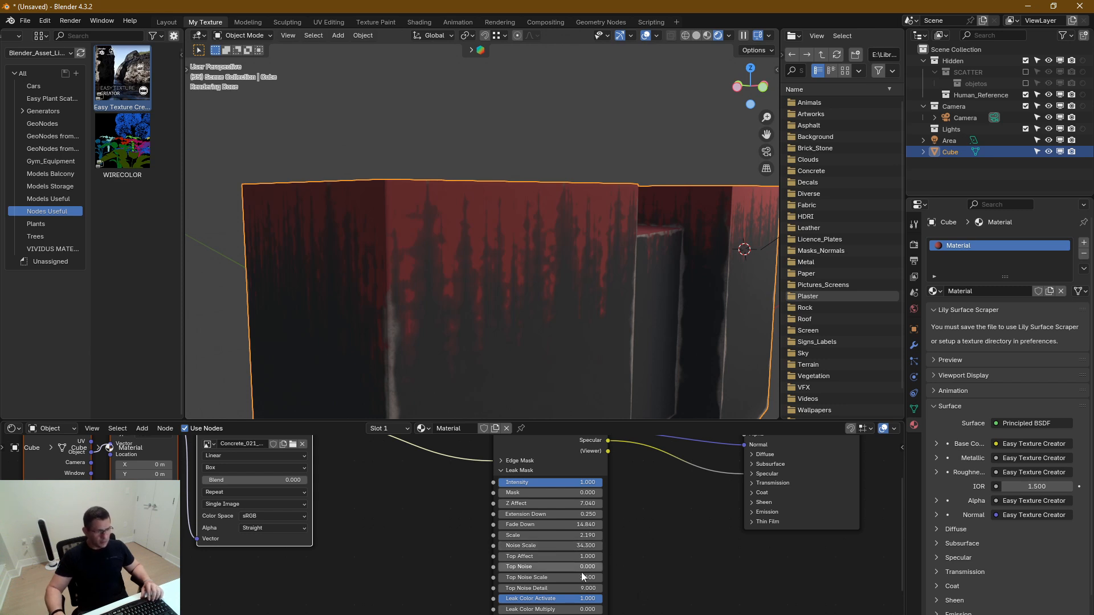
# Try the Leak Mask's Top Affect at 0 and at 0.97 on the block's top faces
pyautogui.moveTo(543, 191); pyautogui.dragTo(530, 251, button='middle')
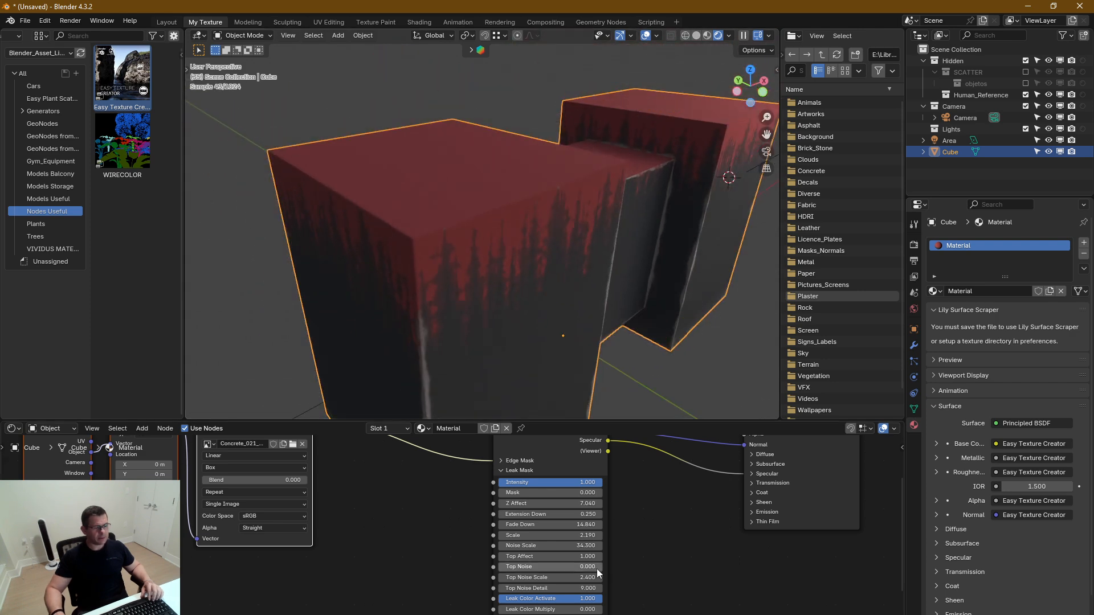
pyautogui.moveTo(576, 556); pyautogui.dragTo(577, 556)
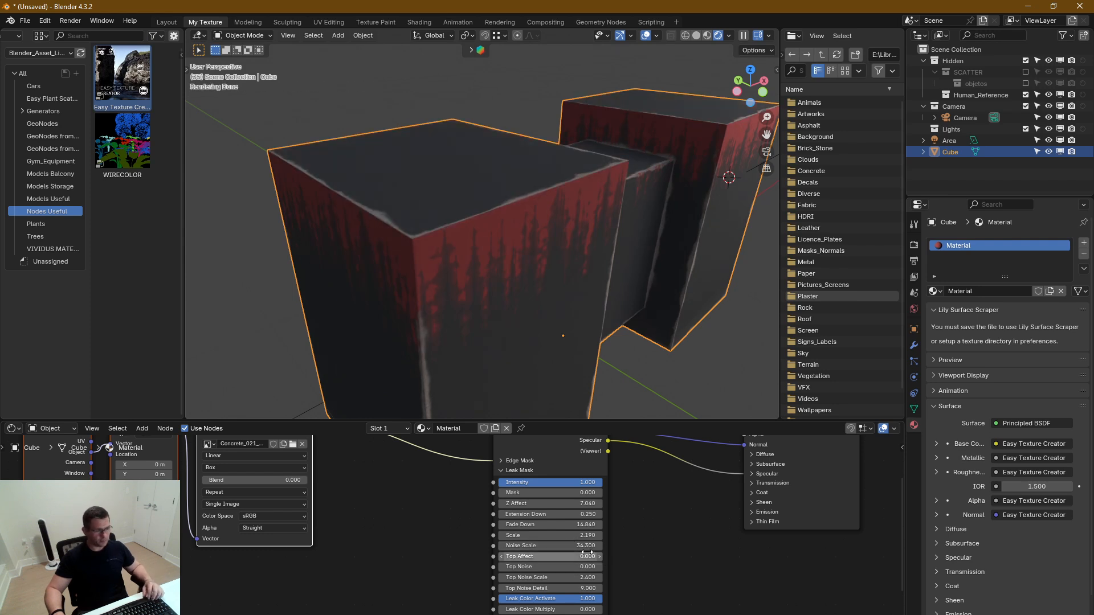
pyautogui.moveTo(630, 322); pyautogui.dragTo(641, 231, button='middle')
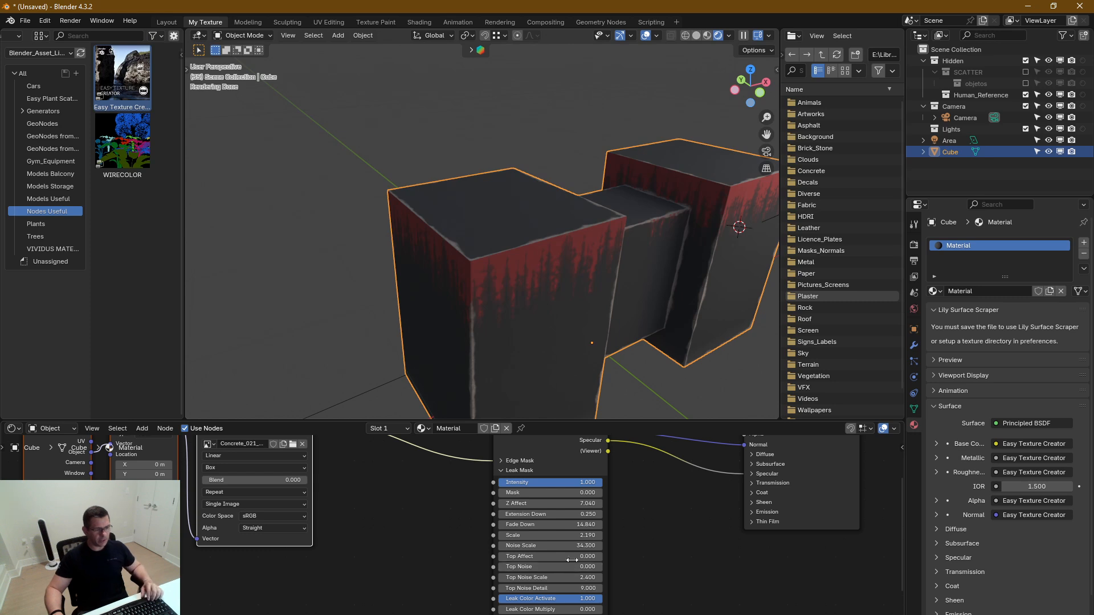
pyautogui.moveTo(550, 557)
pyautogui.mouseDown()
pyautogui.moveTo(587, 557)
pyautogui.moveTo(551, 557)
pyautogui.mouseUp()
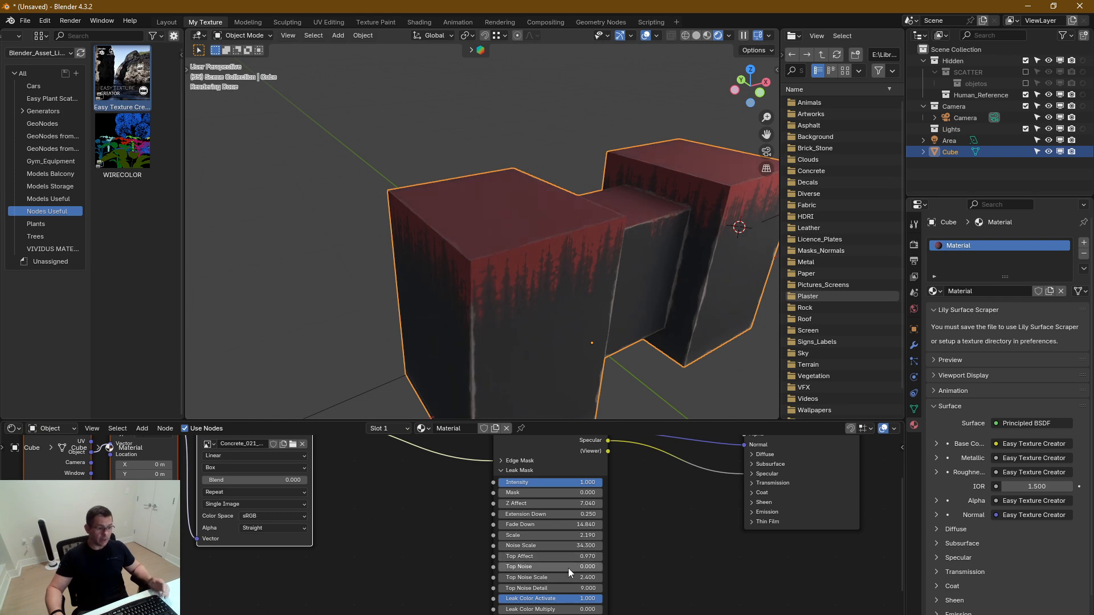
# Set the Leak Mask's Top Affect to 0, Top Noise to 1 and Top Noise Scale to 2.58
pyautogui.moveTo(571, 567)
pyautogui.mouseDown()
pyautogui.moveTo(601, 567)
pyautogui.moveTo(507, 556)
pyautogui.moveTo(581, 577)
pyautogui.moveTo(562, 577)
pyautogui.mouseUp()
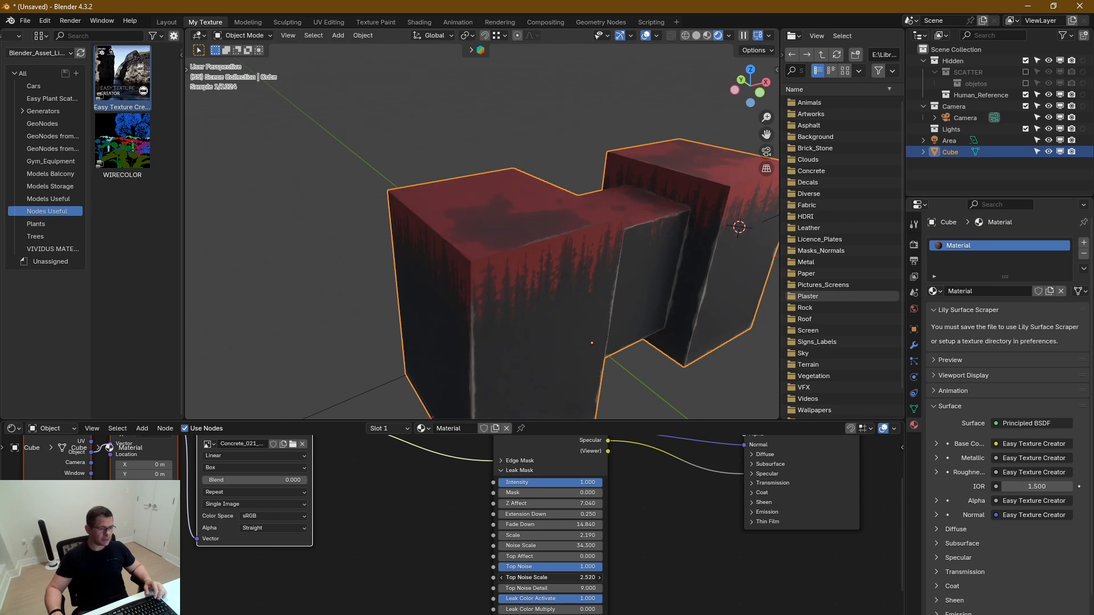
pyautogui.moveTo(561, 588); pyautogui.dragTo(572, 588)
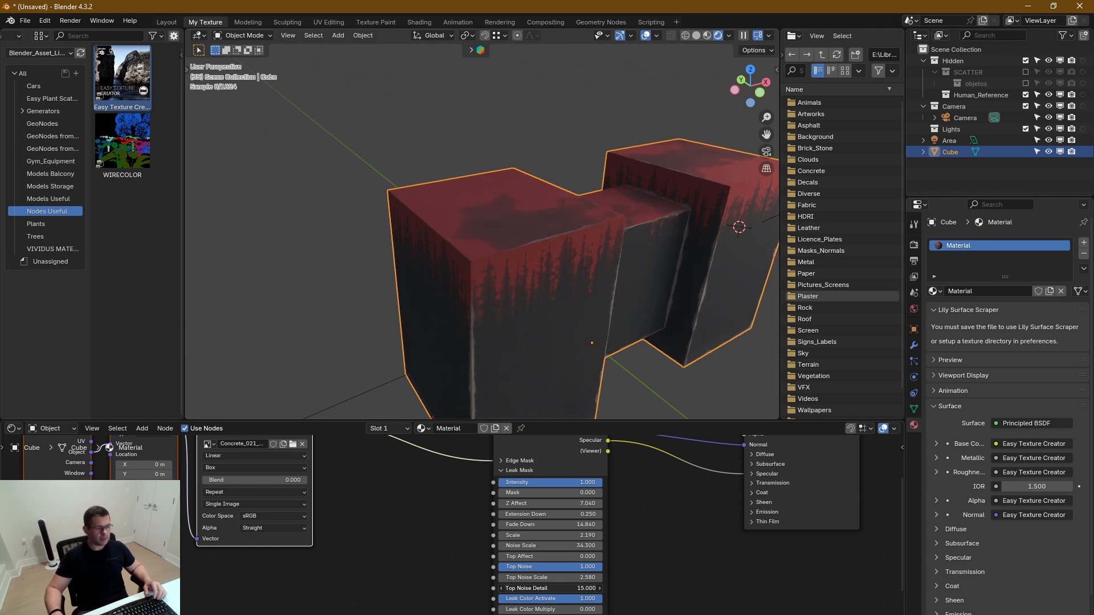
pyautogui.rightClick(587, 588)
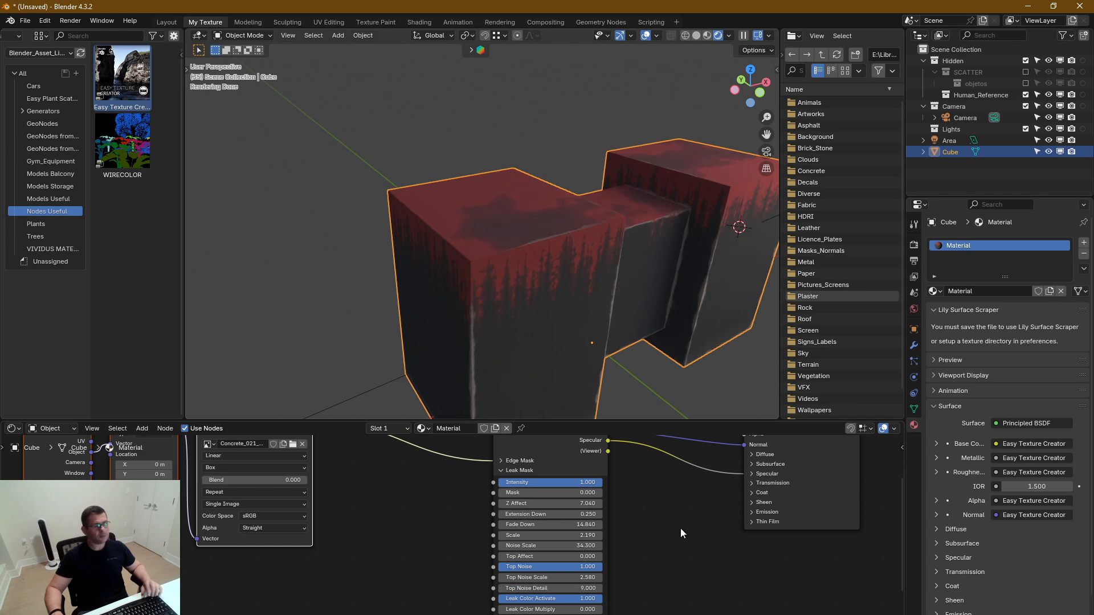
# Set Leak Color Activate to 0 to turn off the red leak colour and check the block's natural leaks
pyautogui.moveTo(665, 584); pyautogui.dragTo(658, 479, button='middle')
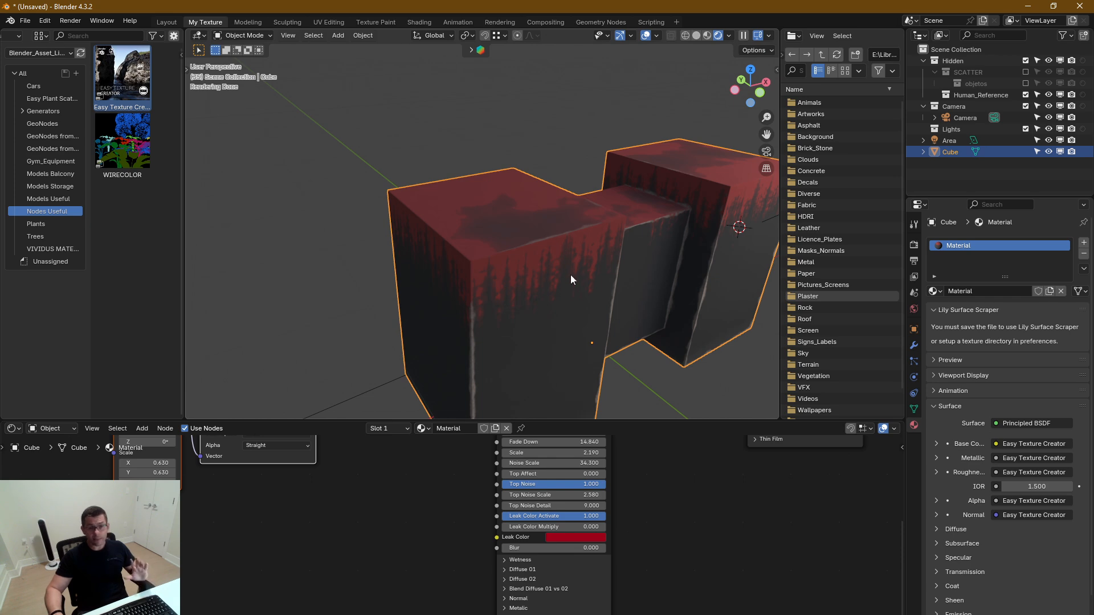
pyautogui.moveTo(655, 547); pyautogui.dragTo(692, 553, button='middle')
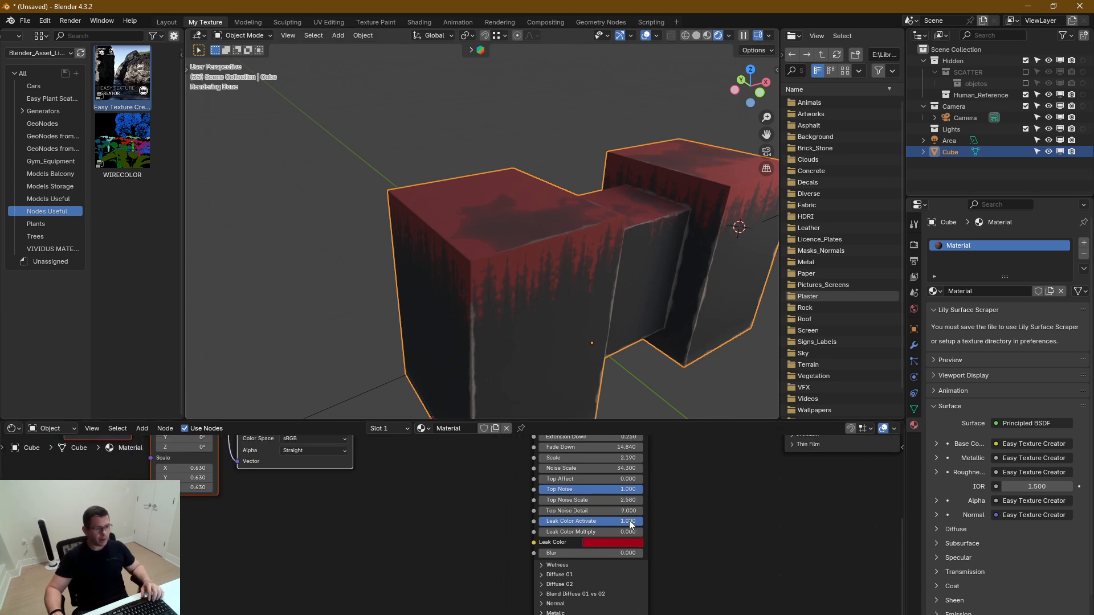
pyautogui.moveTo(629, 520); pyautogui.dragTo(525, 521)
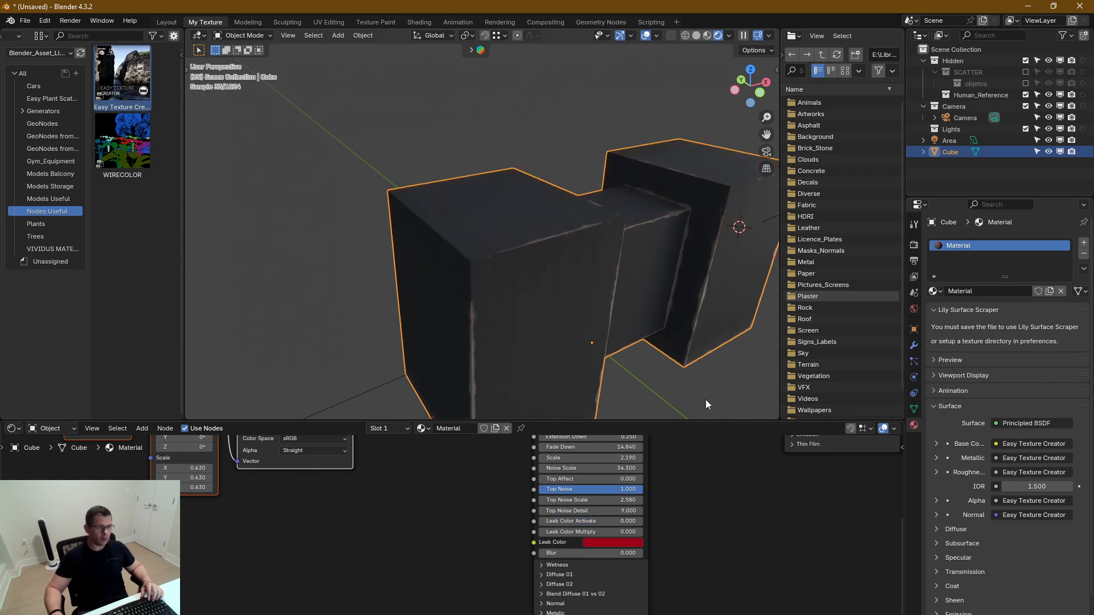
pyautogui.scroll(-1, 684, 502)
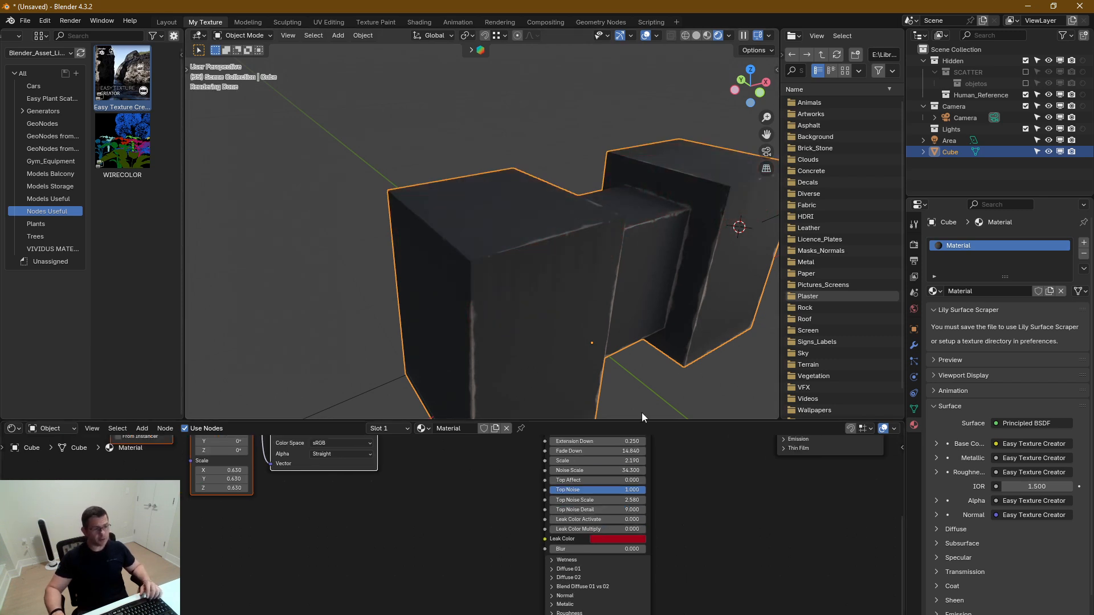
pyautogui.moveTo(626, 334); pyautogui.dragTo(641, 306, button='middle')
pyautogui.keyDown('shift'); pyautogui.scroll(-2, 699, 562); pyautogui.keyUp('shift')
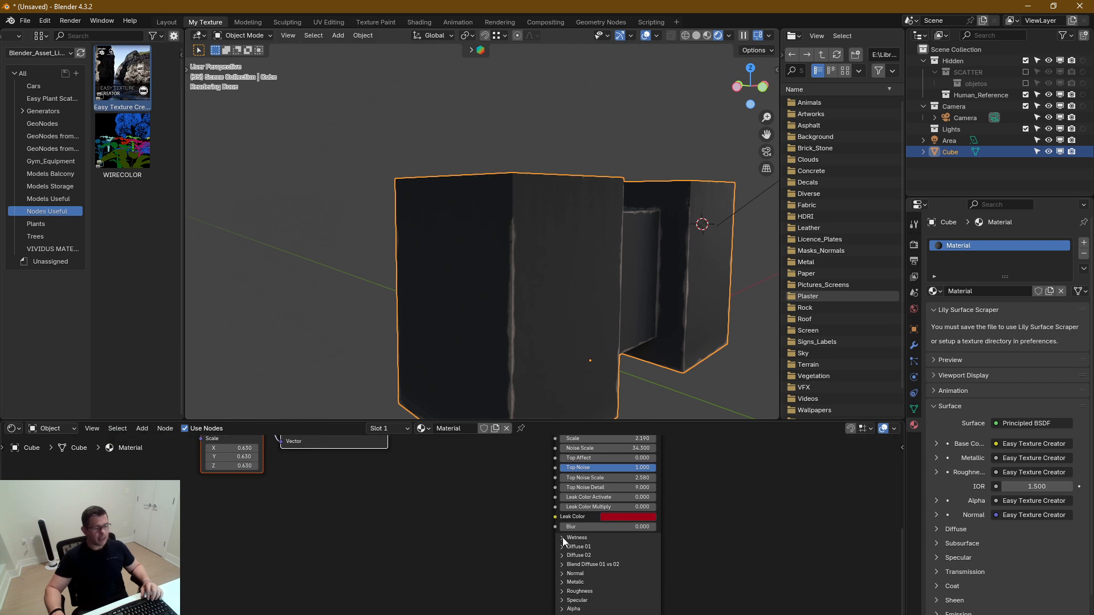
# Collapse the Leak Mask settings after briefly opening Diffuse 01, leaving all the node group's sections closed
pyautogui.click(563, 547)
pyautogui.moveTo(754, 566); pyautogui.dragTo(767, 518, button='middle')
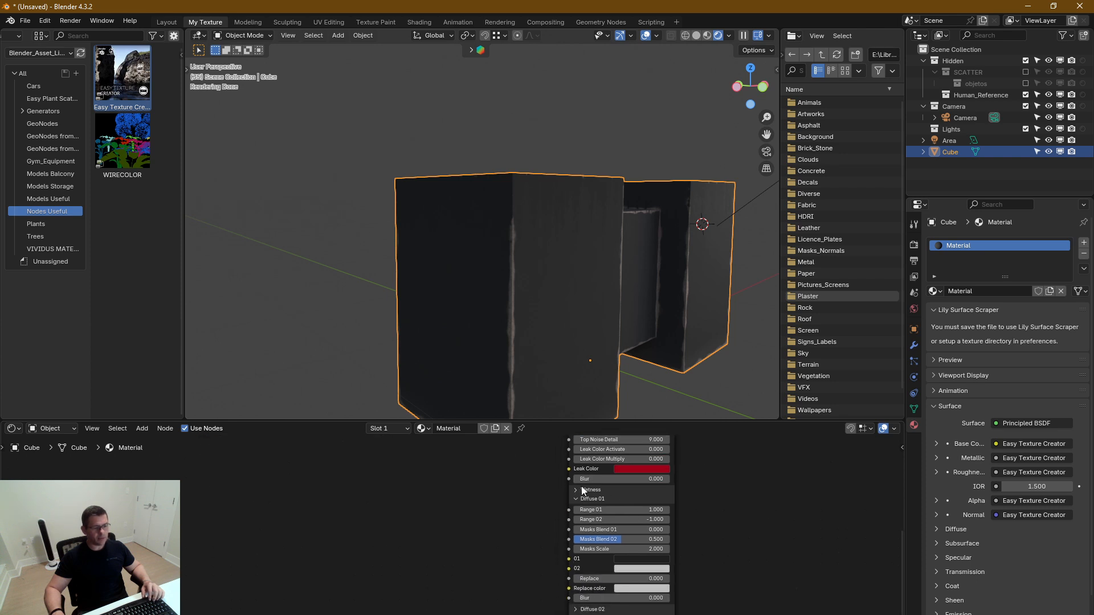
pyautogui.moveTo(582, 491); pyautogui.dragTo(591, 613, button='middle')
pyautogui.click(585, 457)
pyautogui.moveTo(704, 598); pyautogui.dragTo(660, 603, button='middle')
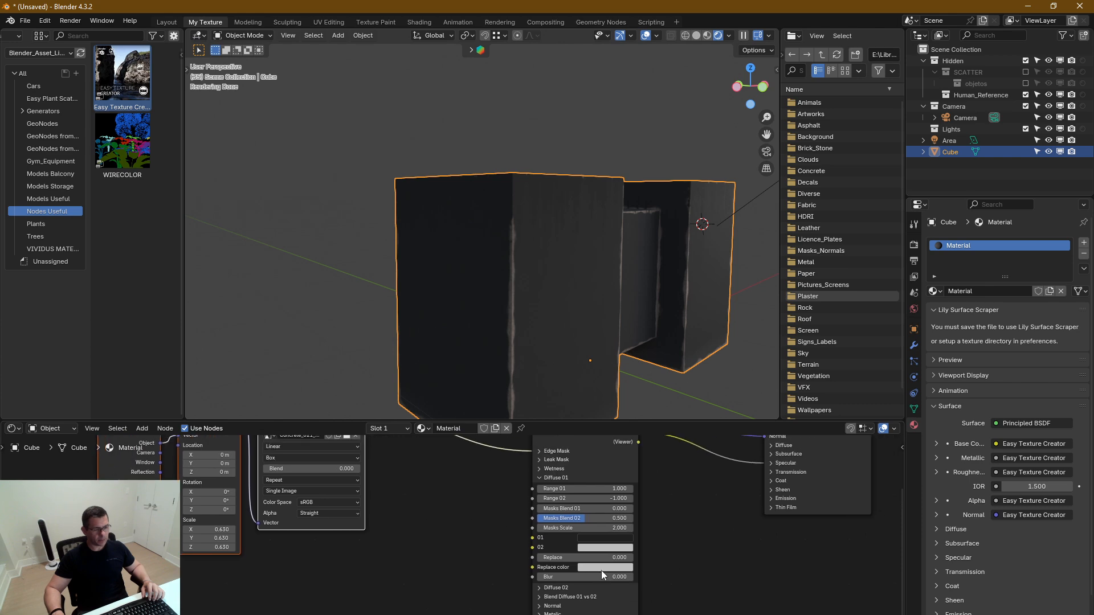
pyautogui.click(541, 477)
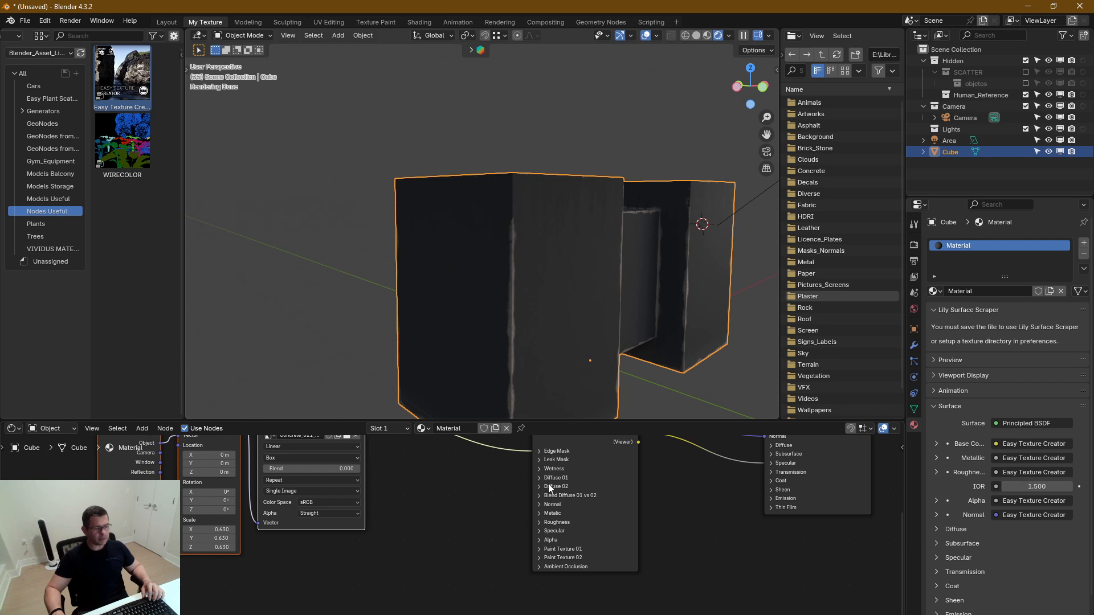
# Expand Diffuse 01 and review its Range, Masks Blend, Masks Scale, 01 and 02 colour, and Replace settings
pyautogui.scroll(5, 564, 491)
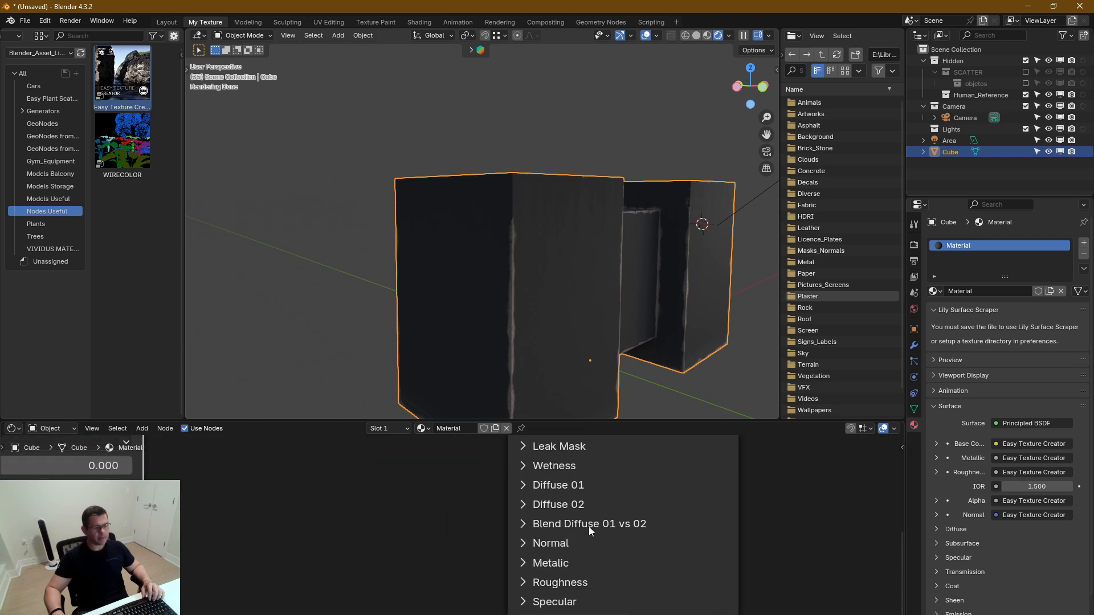
pyautogui.click(524, 487)
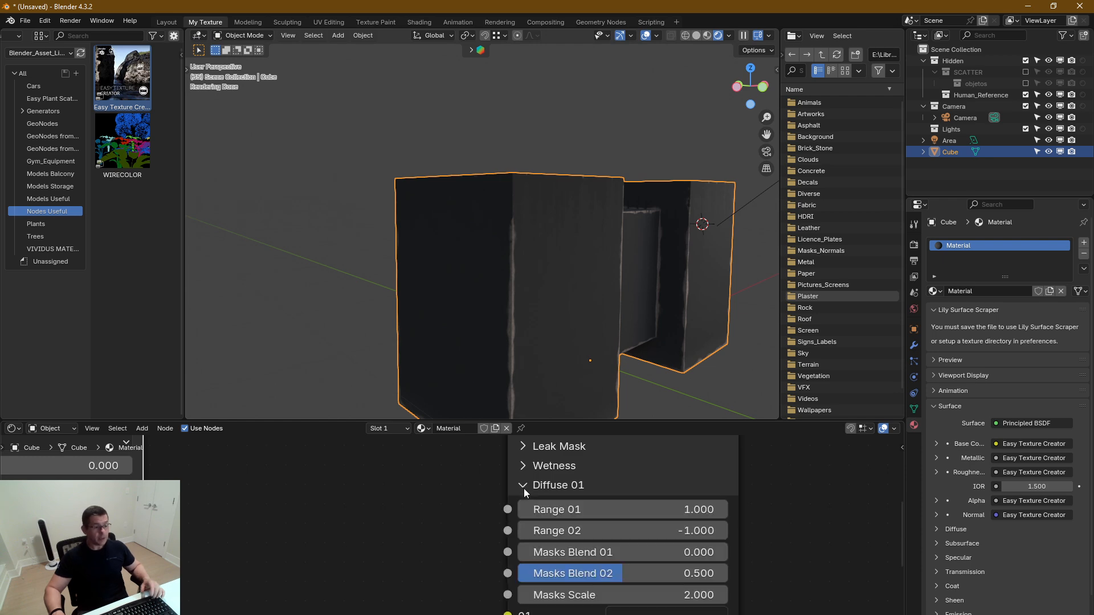
pyautogui.scroll(-3, 607, 525)
pyautogui.moveTo(691, 546); pyautogui.dragTo(726, 498, button='middle')
pyautogui.moveTo(611, 555); pyautogui.dragTo(578, 517, button='middle')
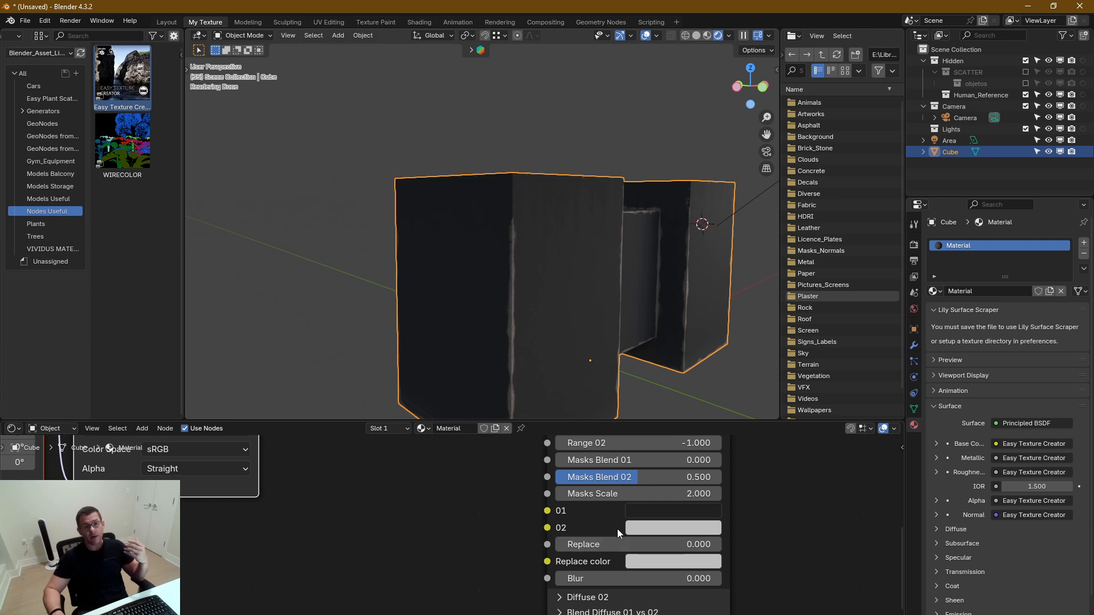
pyautogui.moveTo(633, 525); pyautogui.dragTo(585, 568, button='middle')
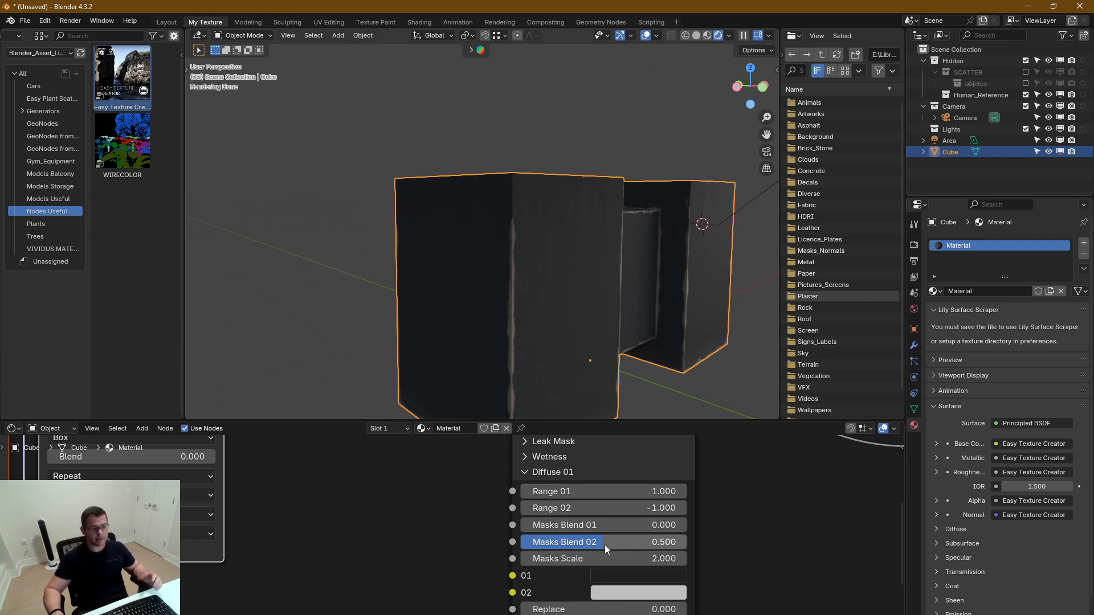
pyautogui.moveTo(667, 548); pyautogui.dragTo(612, 505, button='middle')
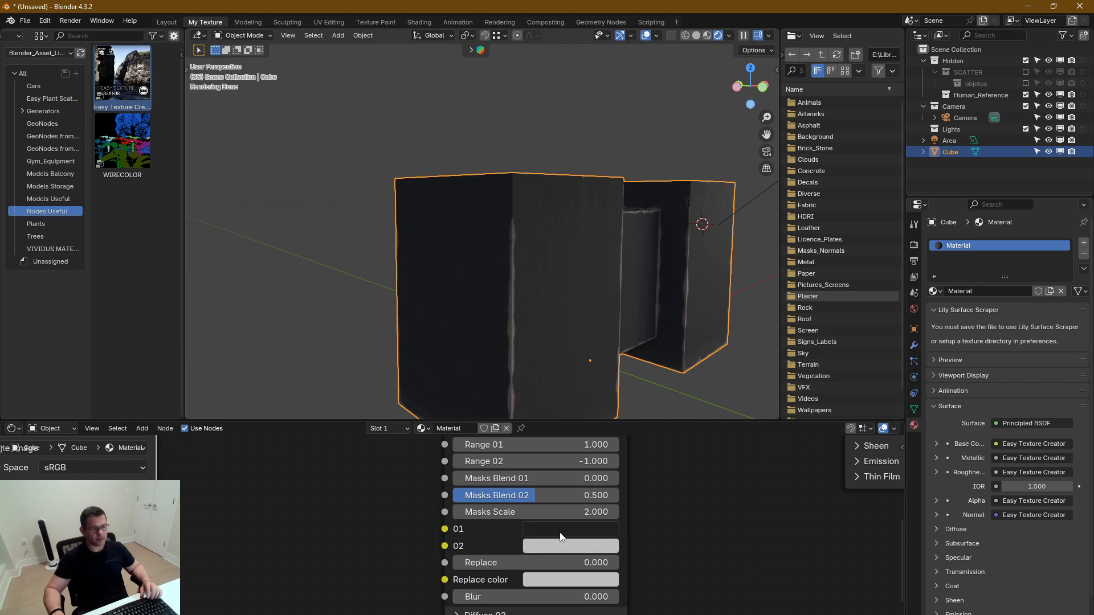
# Set Diffuse 01's Range 01 to 1.52, Range 02 to -0.24, Masks Blend 01 to 0.396 and Masks Blend 02 to 0.03
pyautogui.moveTo(644, 520); pyautogui.dragTo(653, 585, button='middle')
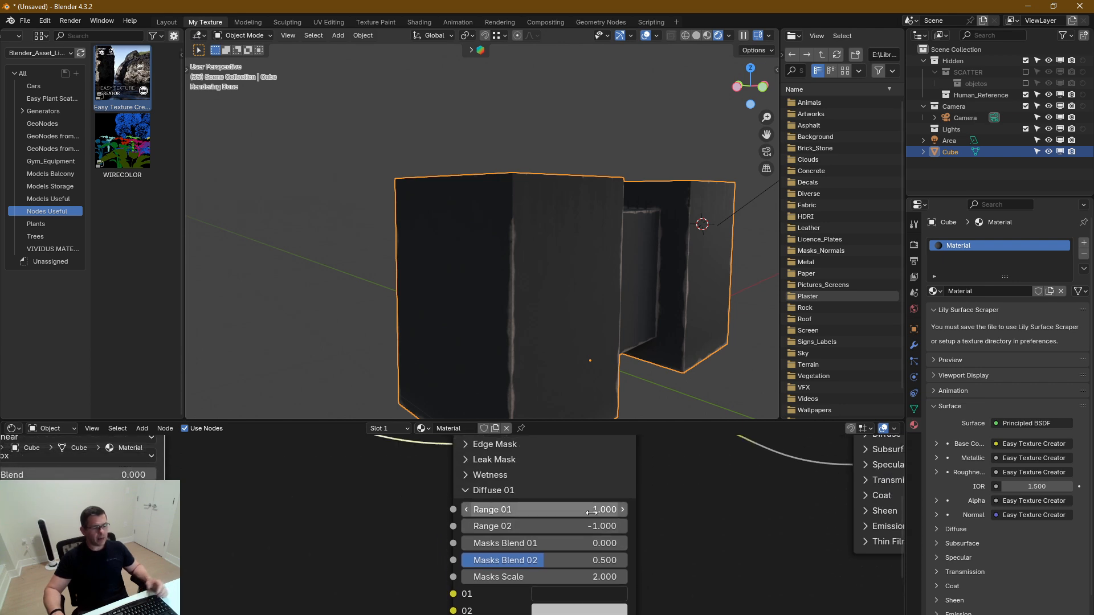
pyautogui.moveTo(591, 510)
pyautogui.mouseDown()
pyautogui.moveTo(633, 526)
pyautogui.moveTo(576, 511)
pyautogui.moveTo(595, 511)
pyautogui.mouseUp()
pyautogui.moveTo(675, 536); pyautogui.dragTo(683, 517, button='middle')
pyautogui.moveTo(545, 526); pyautogui.dragTo(477, 539)
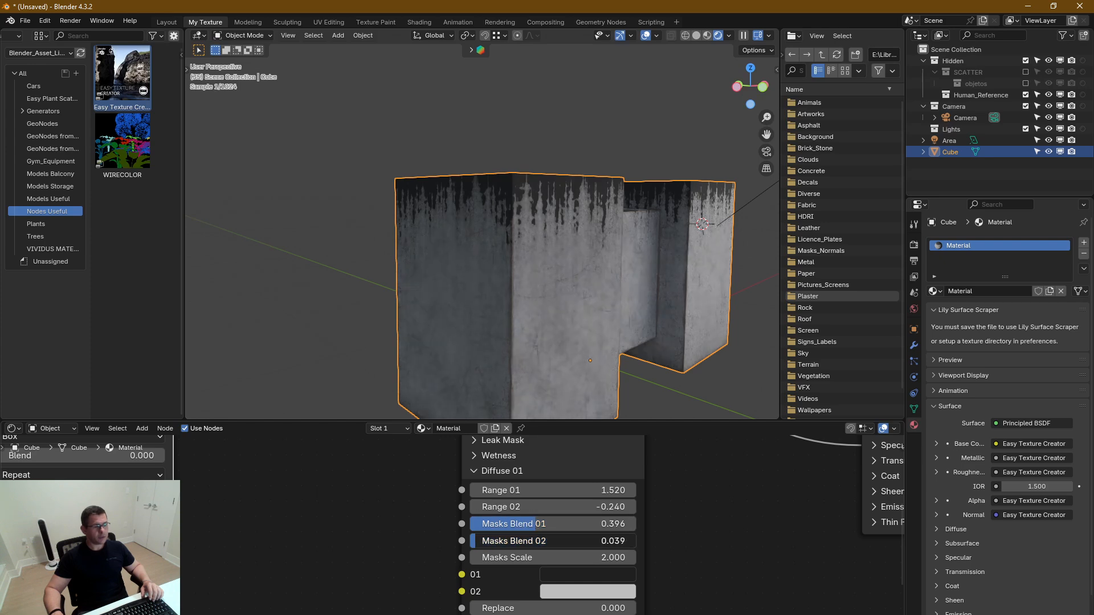
pyautogui.scroll(8, 558, 347)
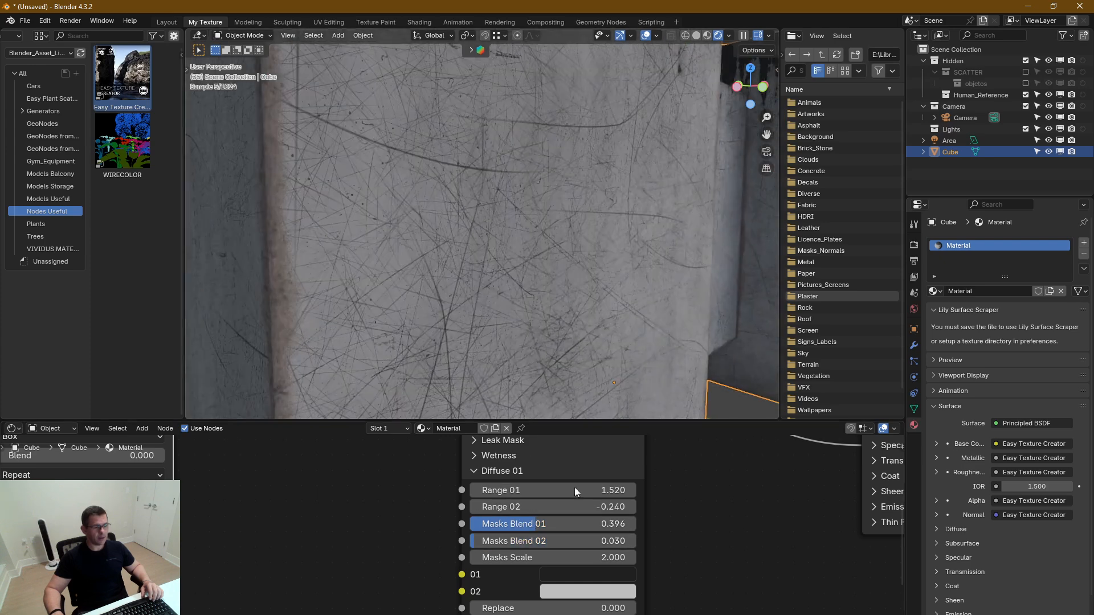
# Set Diffuse 01's Masks Blend 02 to 0.477 and check the result on the whole block
pyautogui.moveTo(514, 543); pyautogui.dragTo(555, 541)
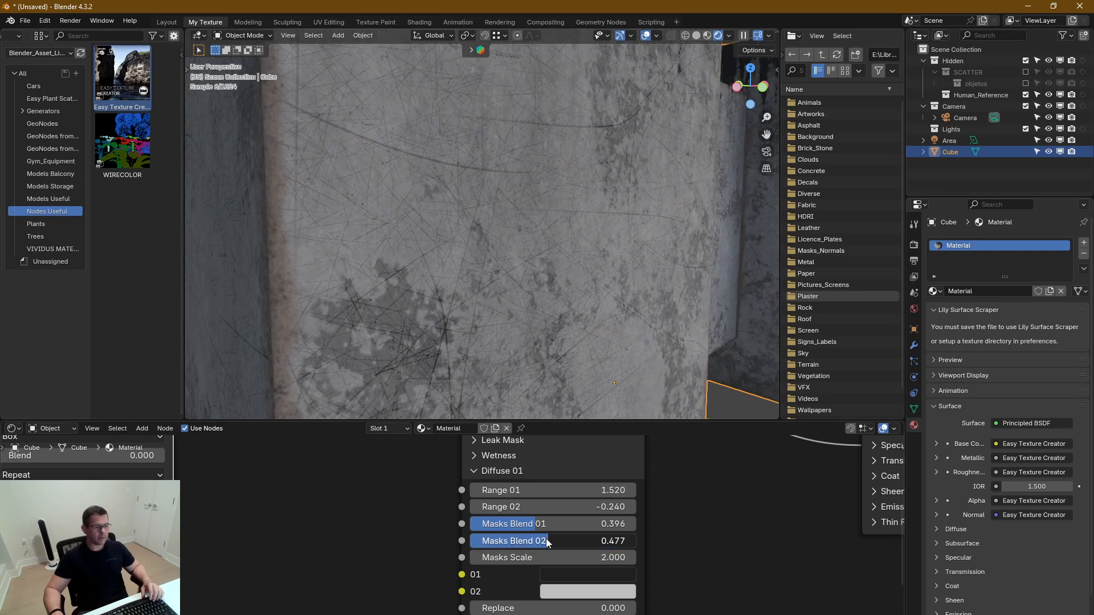
pyautogui.scroll(-6, 536, 290)
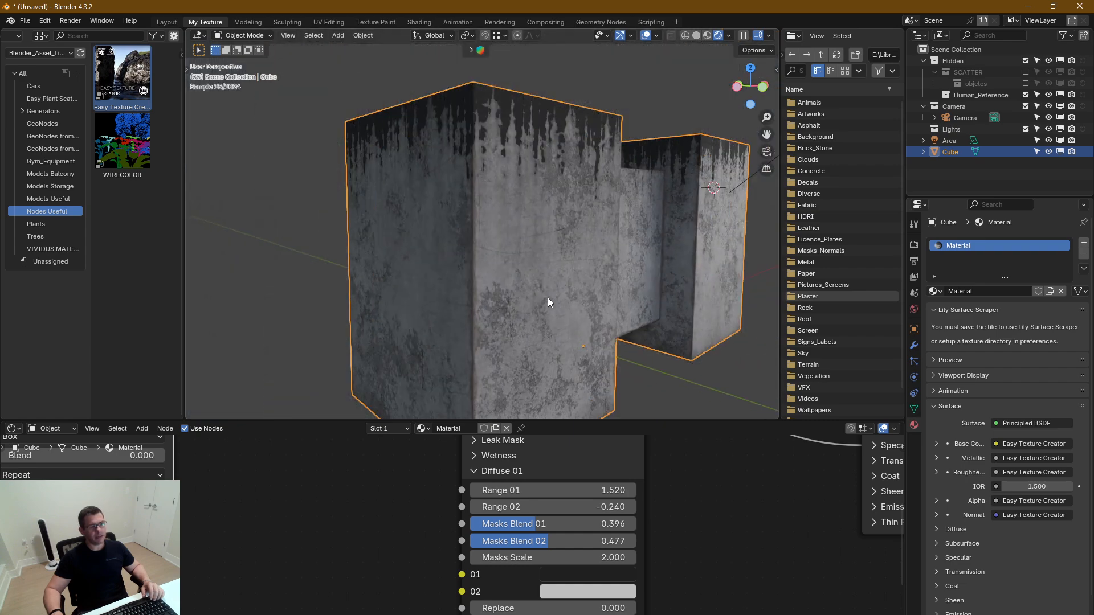
pyautogui.moveTo(548, 302); pyautogui.dragTo(542, 310, button='middle')
pyautogui.moveTo(688, 545); pyautogui.dragTo(688, 545, button='middle')
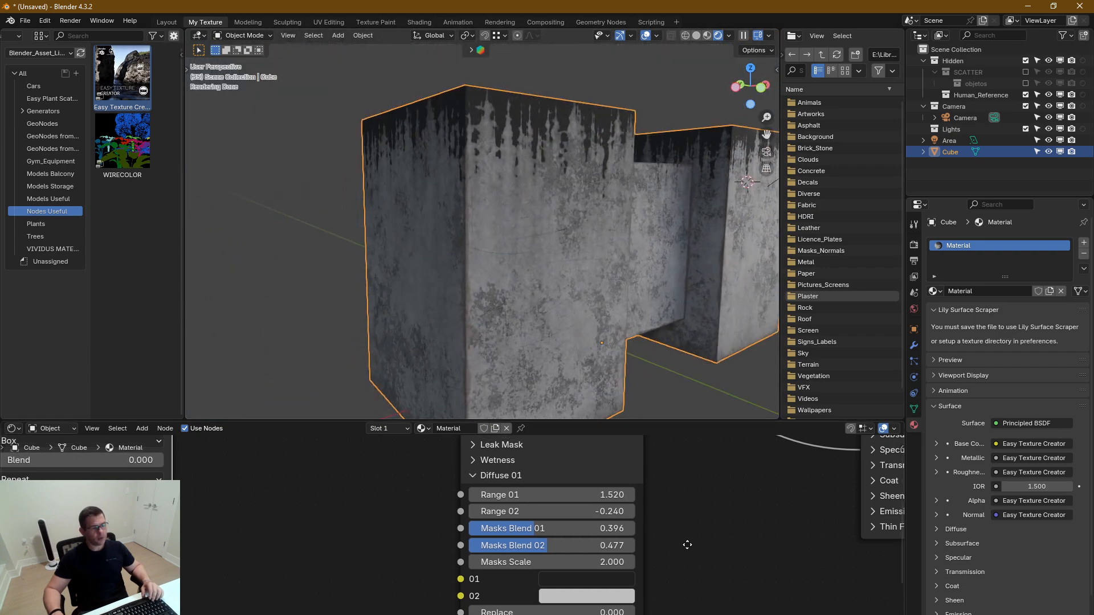
# Expand the Leak Mask settings and reduce Intensity to 0.502 to soften the leaks on the block
pyautogui.moveTo(648, 484); pyautogui.dragTo(655, 574, button='middle')
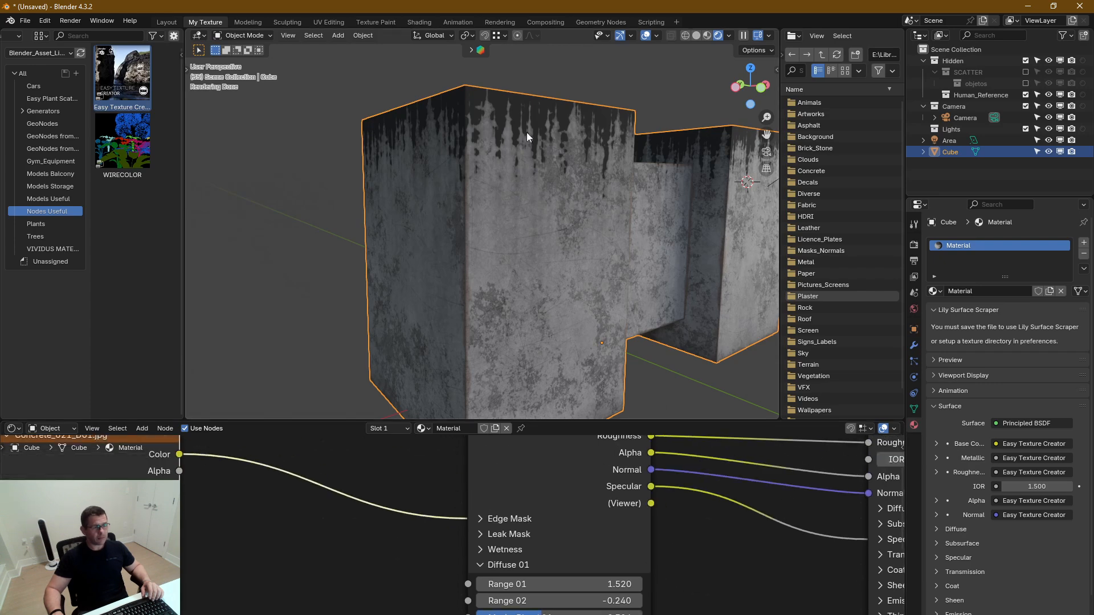
pyautogui.click(495, 534)
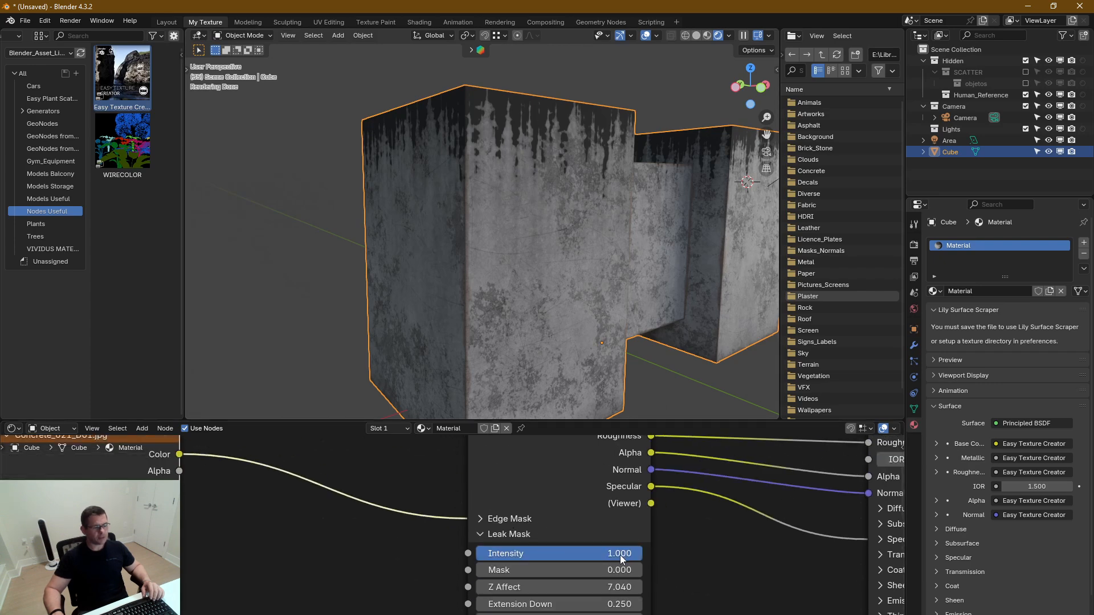
pyautogui.moveTo(620, 555); pyautogui.dragTo(539, 555)
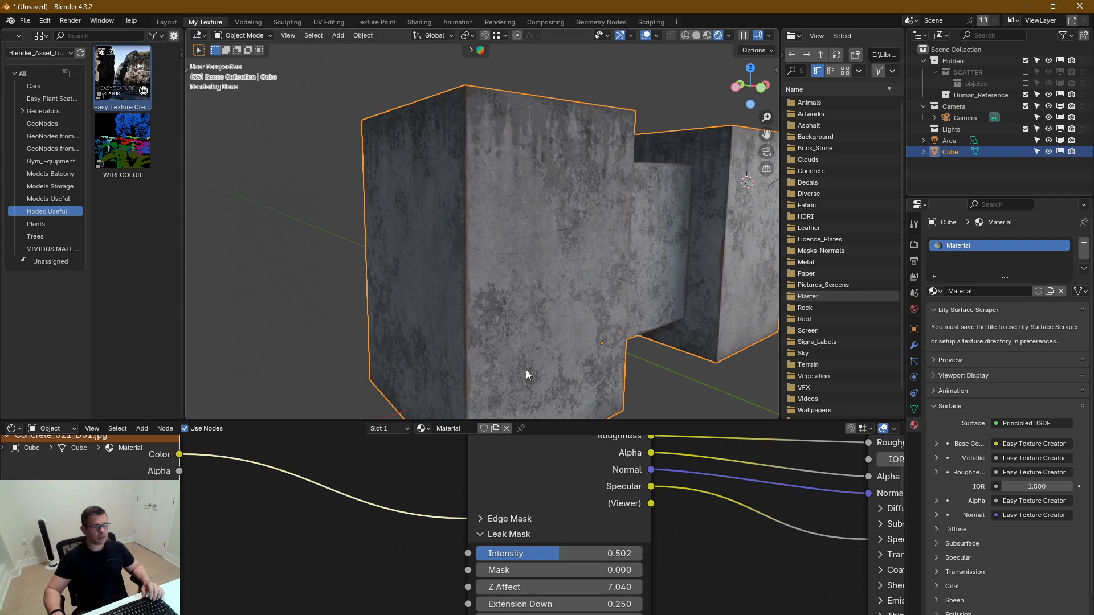
pyautogui.moveTo(679, 587); pyautogui.dragTo(657, 399, button='middle')
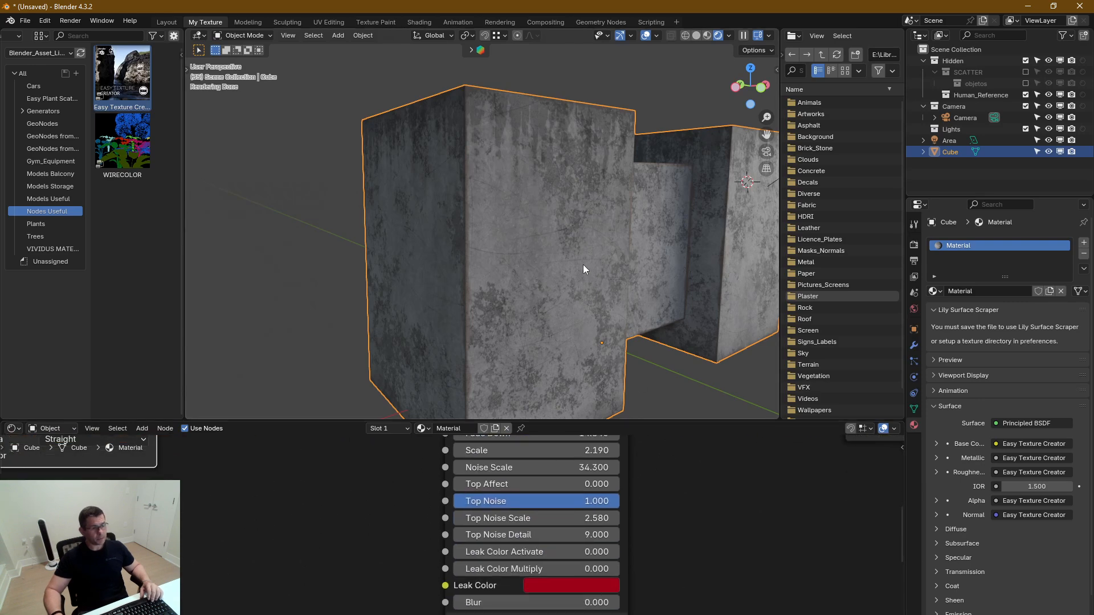
pyautogui.moveTo(620, 366); pyautogui.dragTo(563, 272, button='middle')
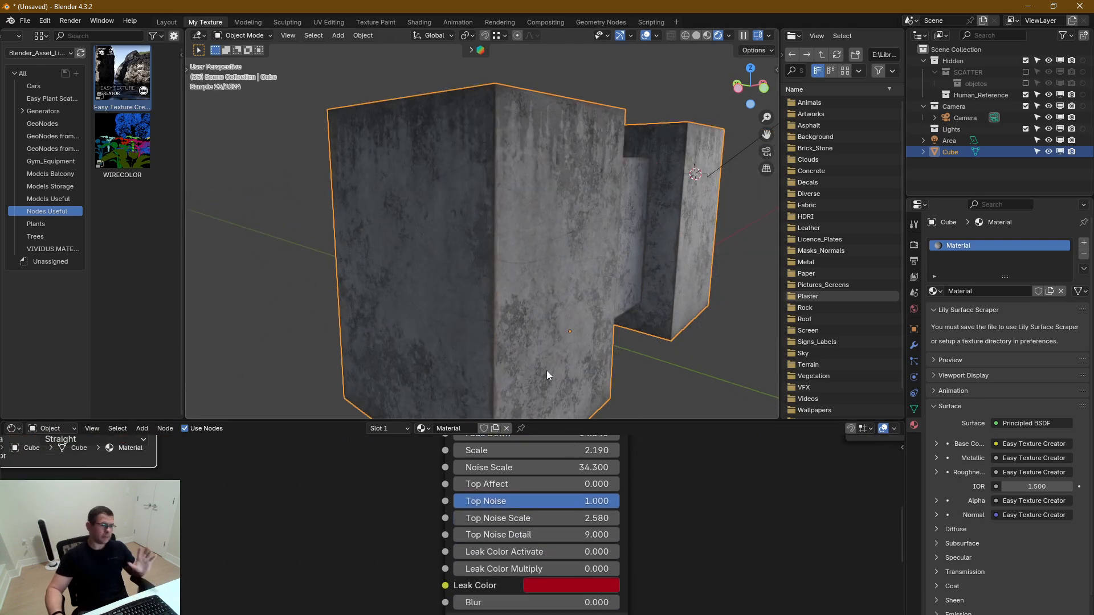
# Collapse the Leak Mask settings and set Replace in Diffuse 01 to 0.811, after trying 1
pyautogui.moveTo(690, 551); pyautogui.dragTo(713, 611, button='middle')
pyautogui.moveTo(587, 439); pyautogui.dragTo(603, 482, button='middle')
pyautogui.click(523, 484)
pyautogui.moveTo(703, 576); pyautogui.dragTo(696, 526, button='middle')
pyautogui.scroll(-1, 536, 482)
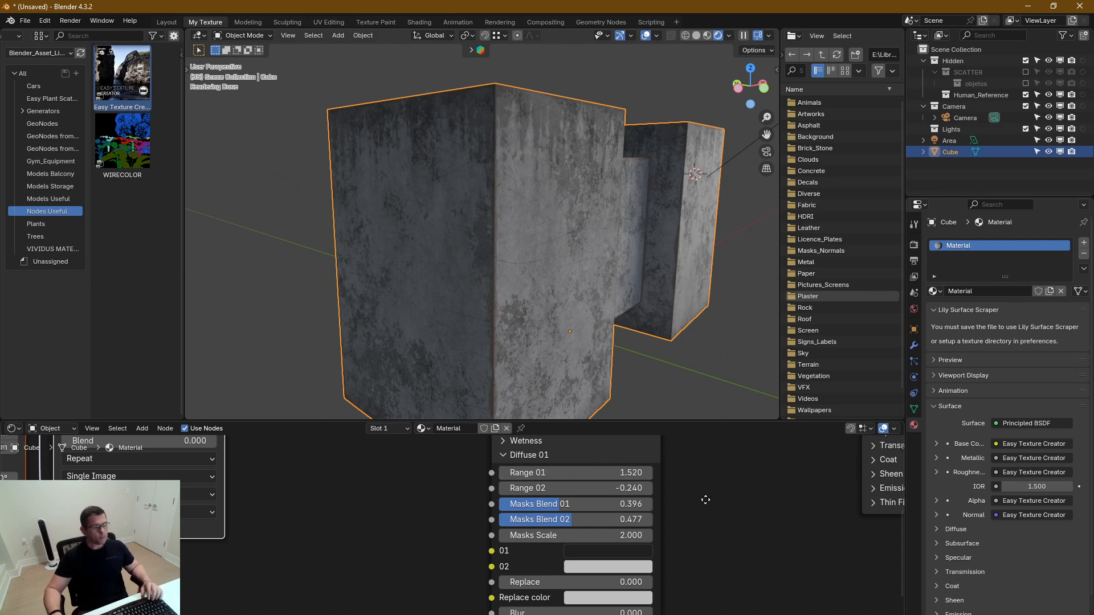
pyautogui.moveTo(721, 488); pyautogui.dragTo(710, 500, button='middle')
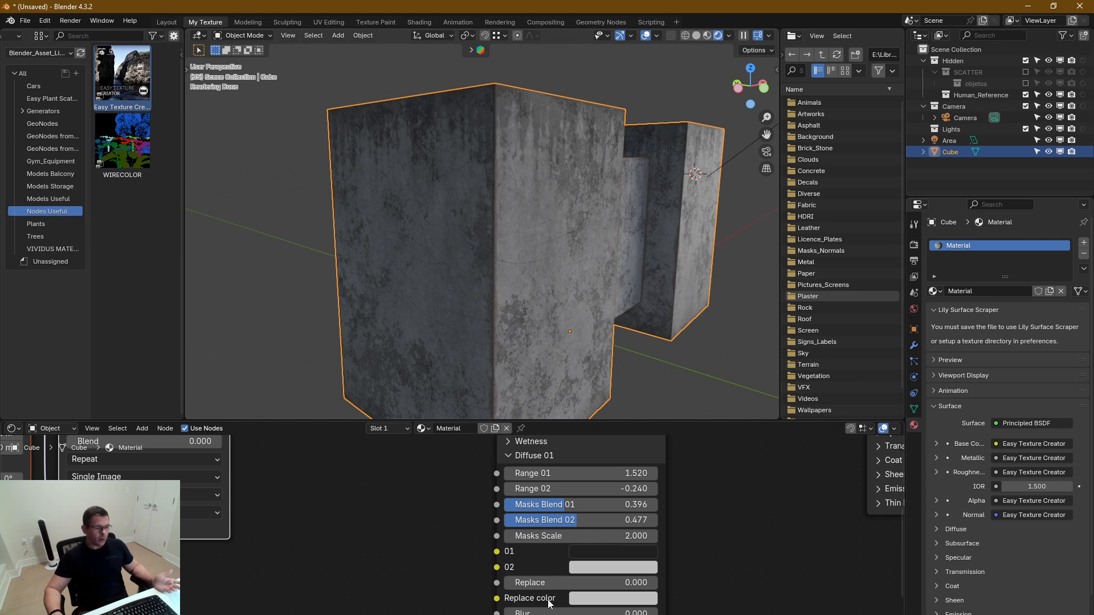
pyautogui.moveTo(532, 587); pyautogui.dragTo(655, 587)
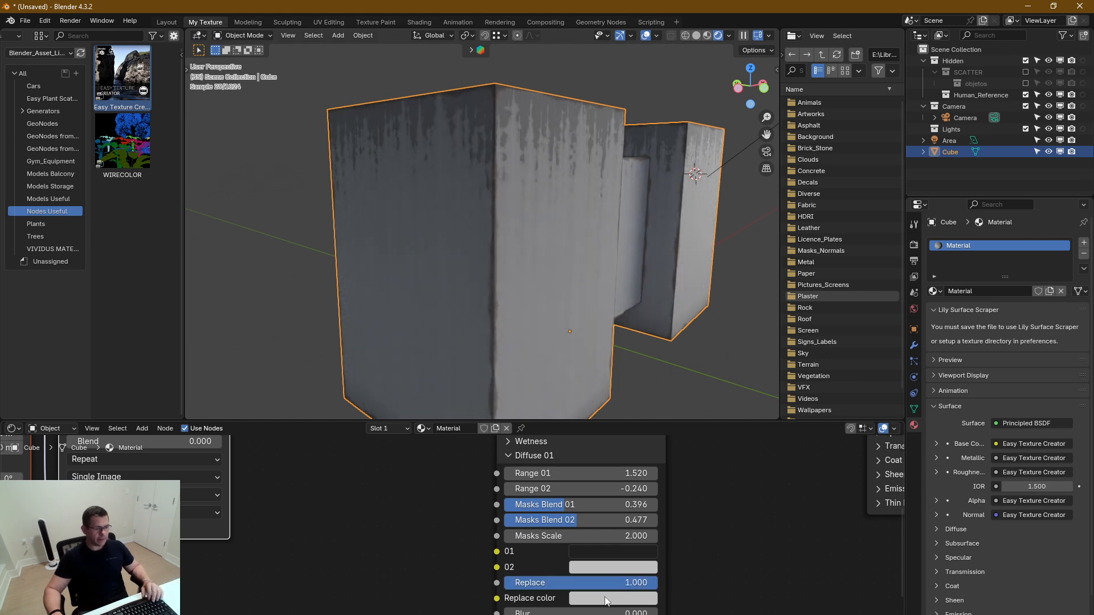
pyautogui.scroll(8, 519, 324)
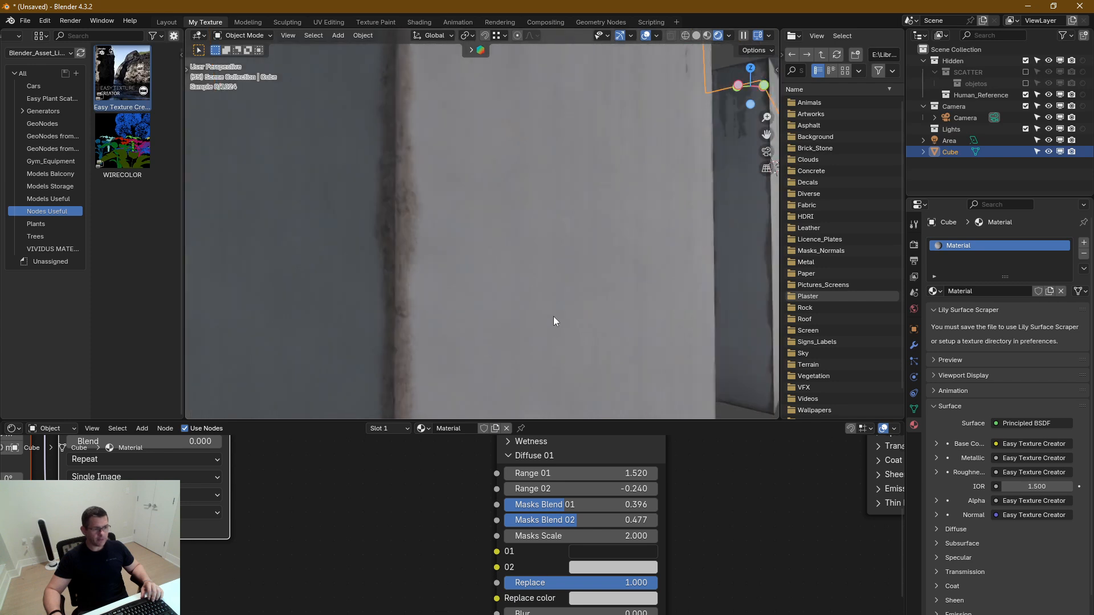
pyautogui.moveTo(650, 583); pyautogui.dragTo(644, 583)
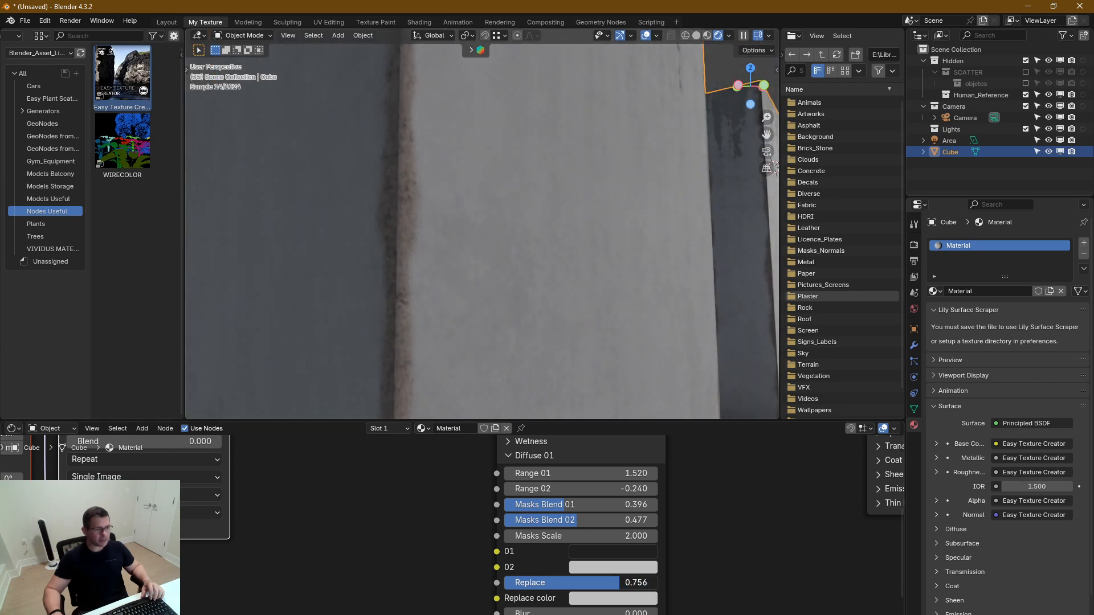
# Try out a different Replace color for Diffuse 01
pyautogui.click(597, 603)
pyautogui.moveTo(656, 436); pyautogui.dragTo(616, 441)
pyautogui.rightClick(657, 436)
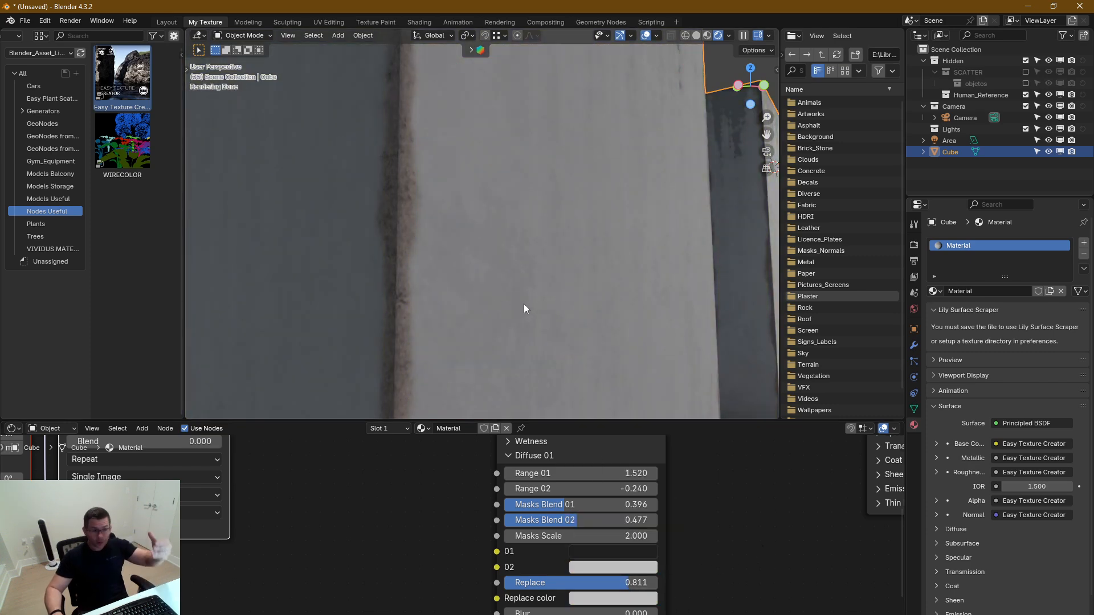
# Collapse Diffuse 01, enlarge the node area, and review Diffuse 02's settings before collapsing them
pyautogui.moveTo(512, 290); pyautogui.dragTo(496, 295, button='middle')
pyautogui.scroll(3, 523, 301)
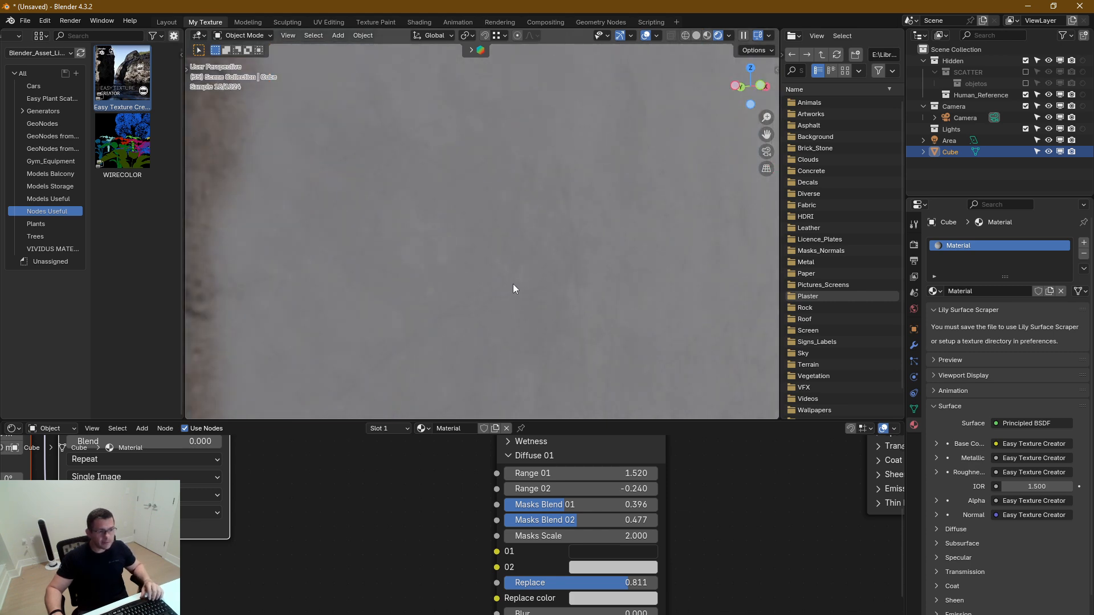
pyautogui.scroll(-6, 519, 291)
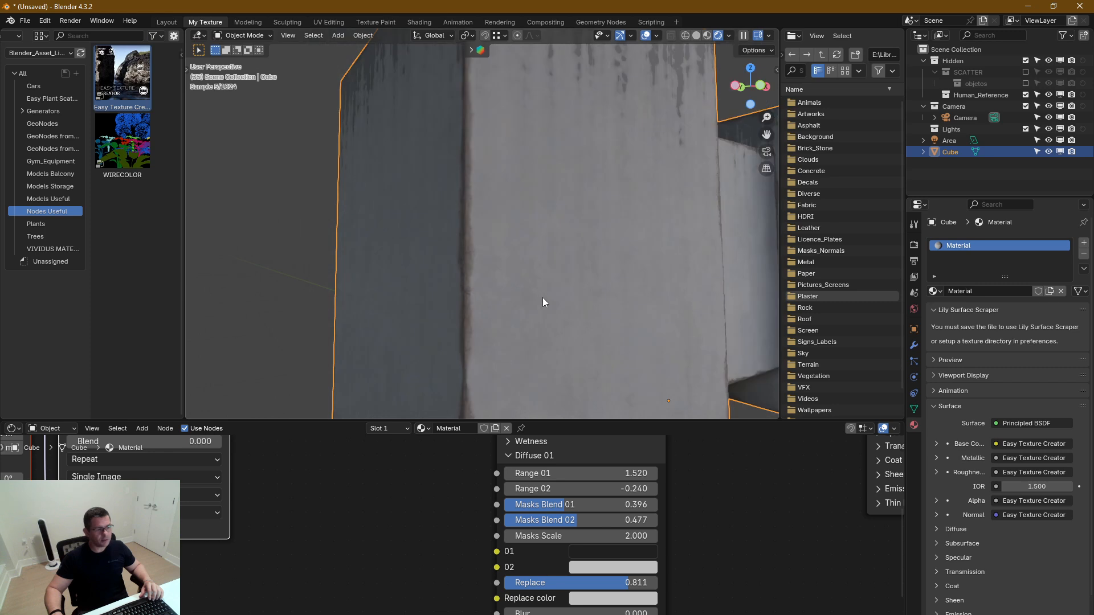
pyautogui.moveTo(581, 318); pyautogui.dragTo(603, 326, button='middle')
pyautogui.moveTo(732, 574); pyautogui.dragTo(724, 611, button='middle')
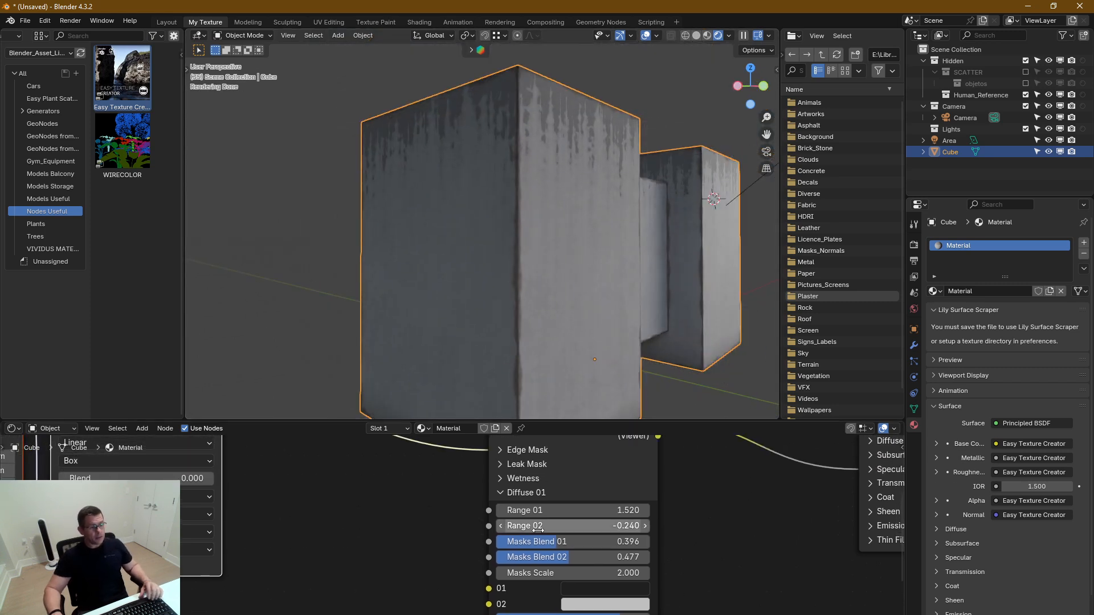
pyautogui.click(501, 492)
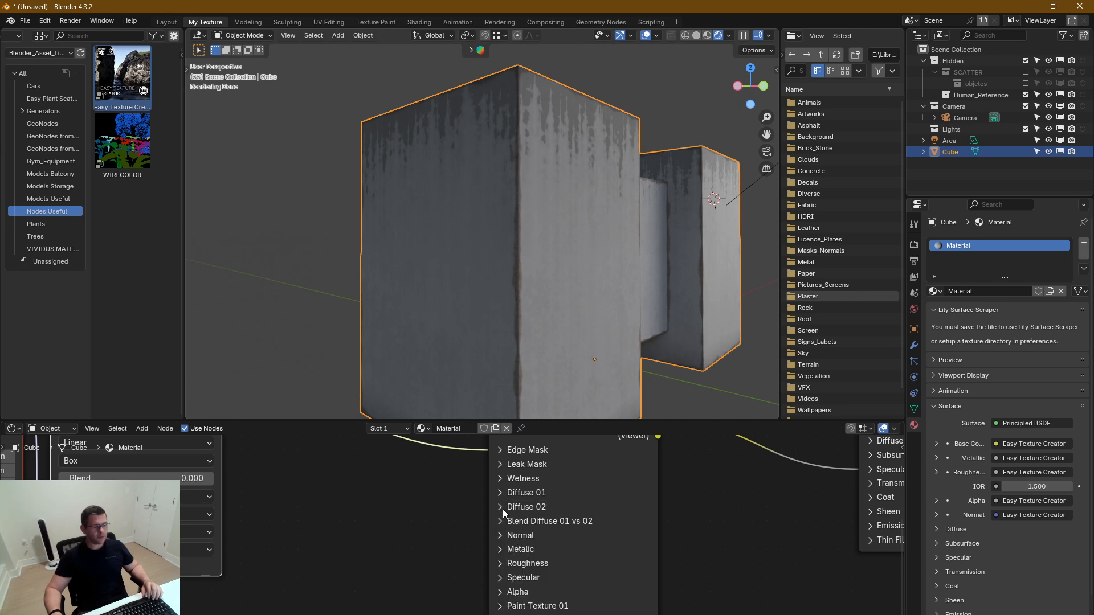
pyautogui.click(503, 507)
pyautogui.moveTo(696, 562); pyautogui.dragTo(663, 498, button='middle')
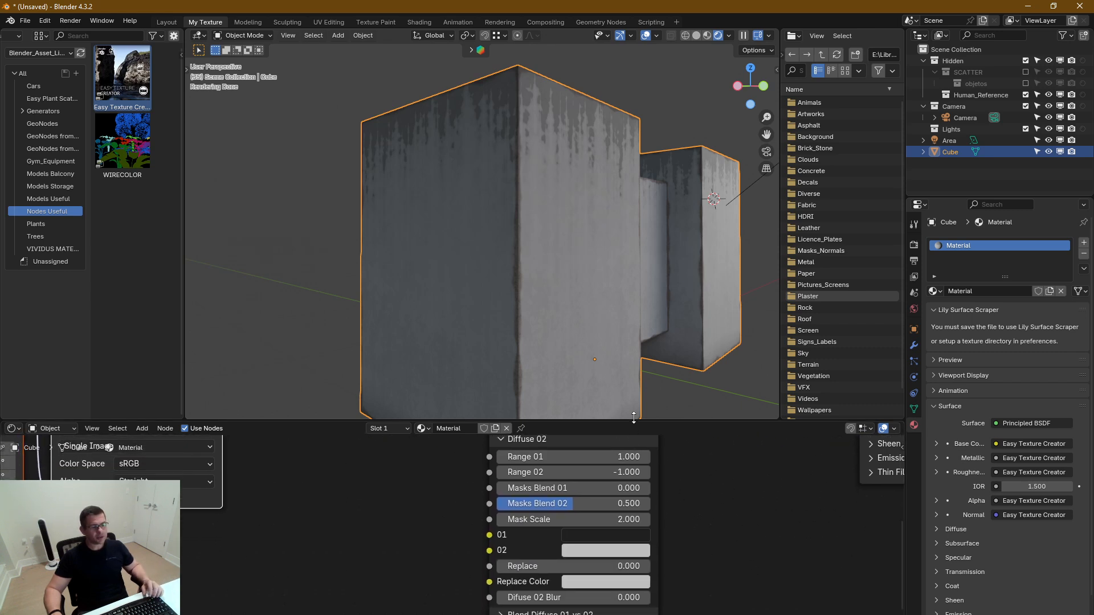
pyautogui.moveTo(634, 418); pyautogui.dragTo(634, 368)
pyautogui.click(502, 408)
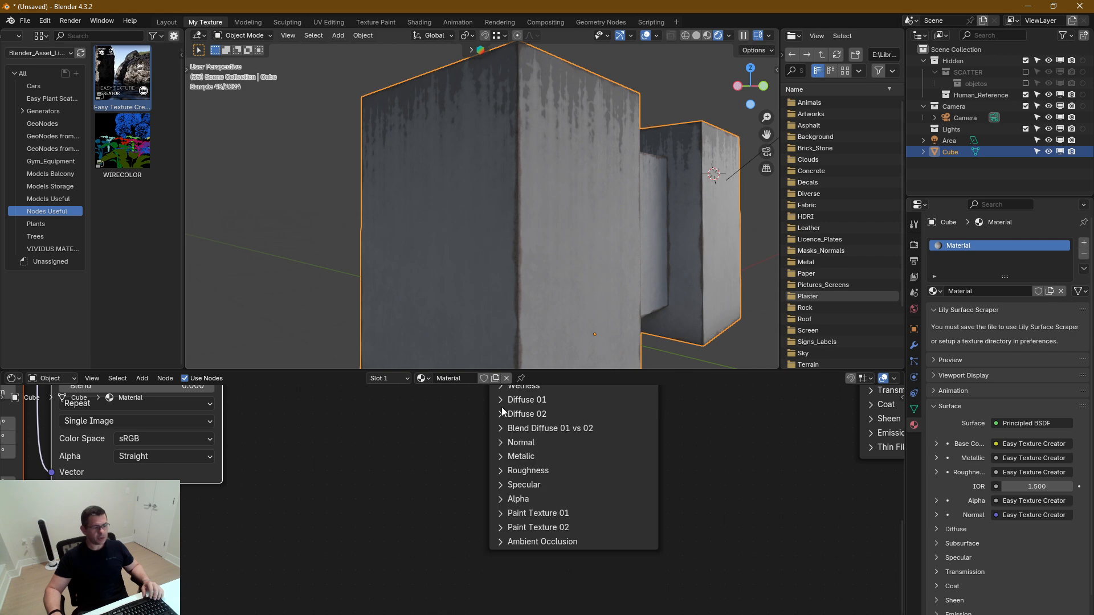
# Expand Blend Diffuse 01 vs 02 and set Blend Control 01 to 25.85 and Blend Control 02 to -12.72
pyautogui.click(500, 429)
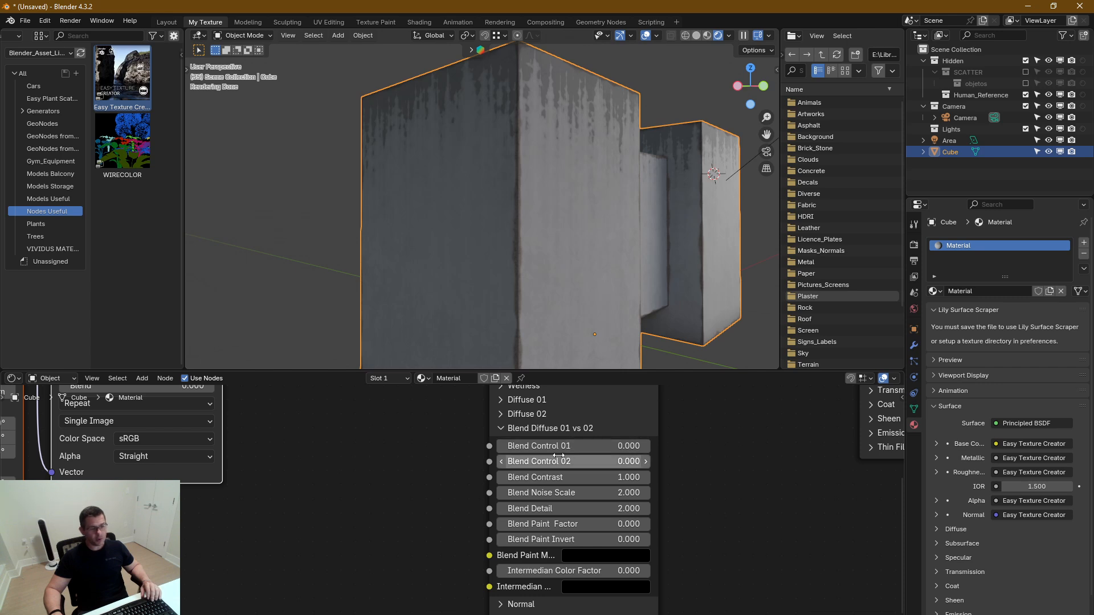
pyautogui.moveTo(595, 451); pyautogui.dragTo(735, 461)
pyautogui.moveTo(608, 462); pyautogui.dragTo(585, 448)
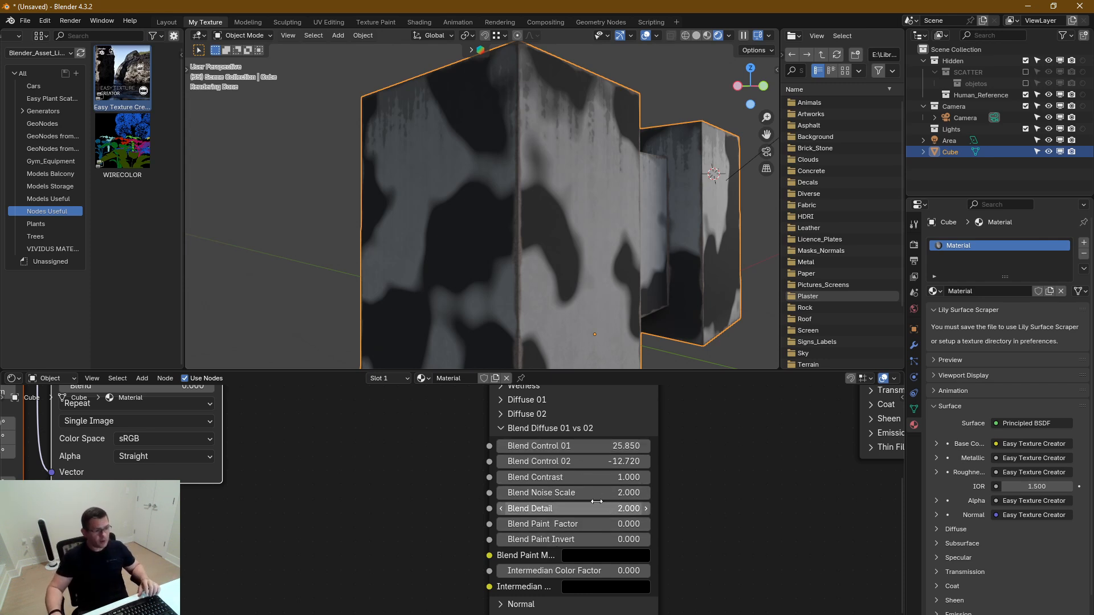
# Set Blend Noise Scale to 1.93 and Blend Detail to 5.29, leaving Blend Contrast at 1
pyautogui.moveTo(624, 479); pyautogui.dragTo(624, 479)
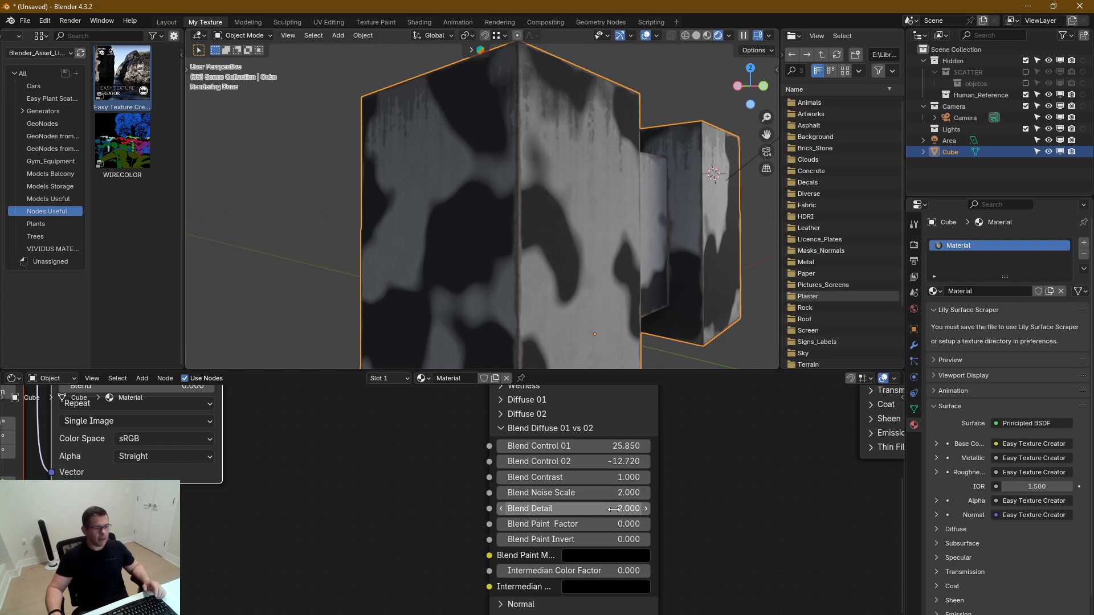
pyautogui.moveTo(614, 509); pyautogui.dragTo(661, 509)
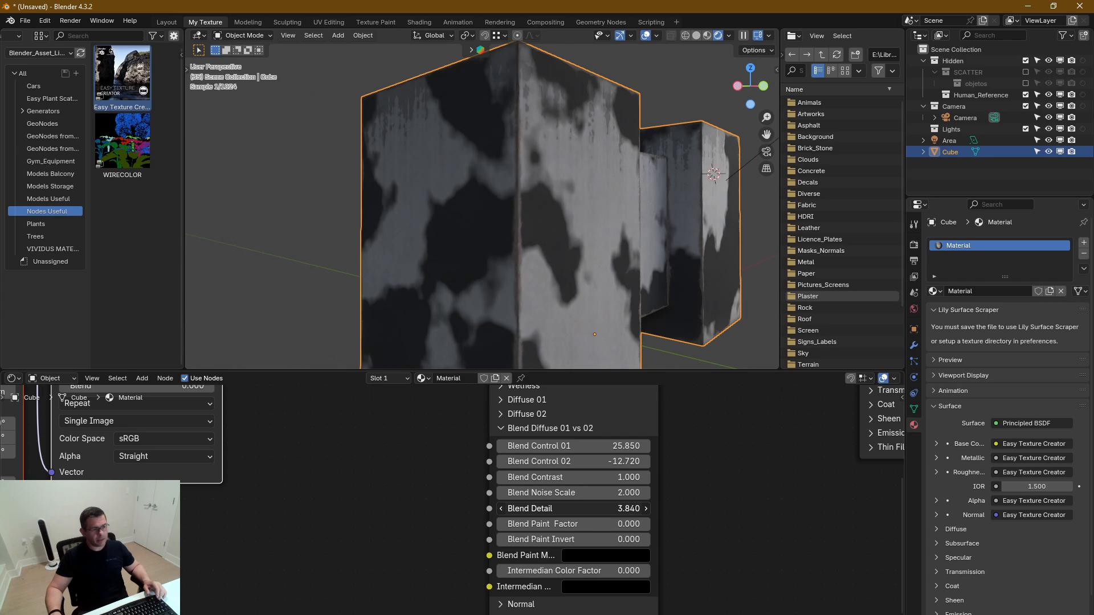
pyautogui.moveTo(610, 508); pyautogui.dragTo(608, 482)
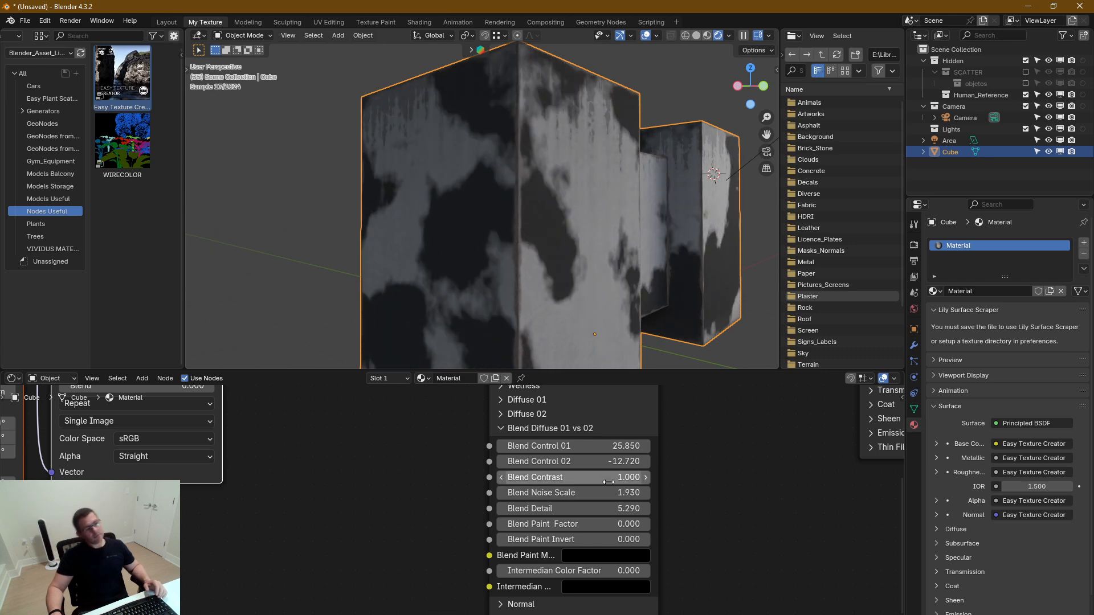
# Inspect the blended patches up close, collapse Blend Diffuse 01 vs 02, and expand the Diffuse 02 settings
pyautogui.moveTo(594, 257); pyautogui.dragTo(529, 216, button='middle')
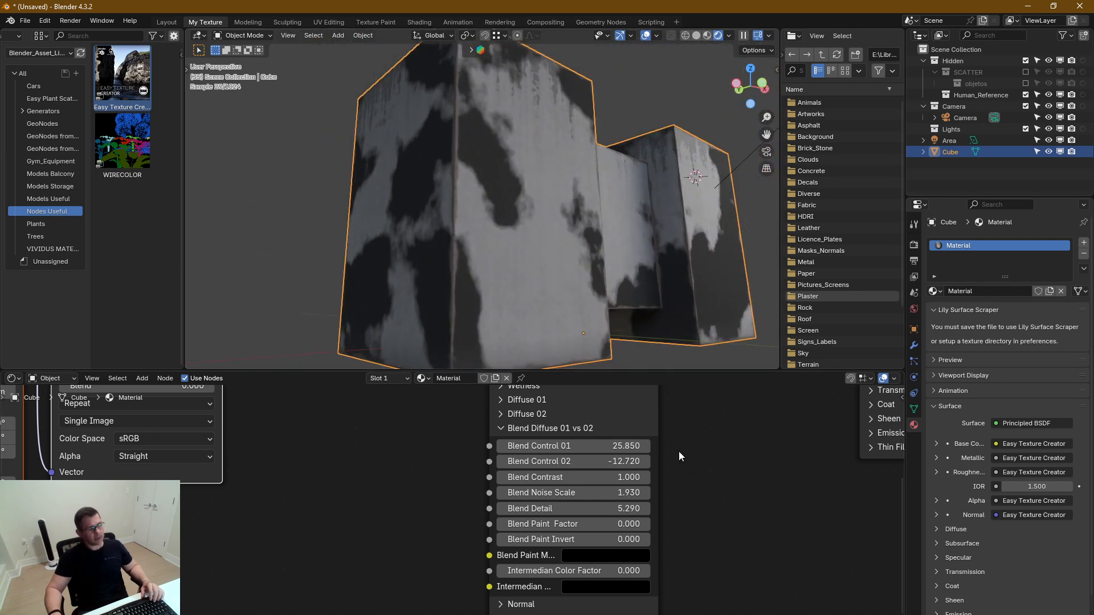
pyautogui.moveTo(679, 456); pyautogui.dragTo(724, 478, button='middle')
pyautogui.scroll(4, 518, 203)
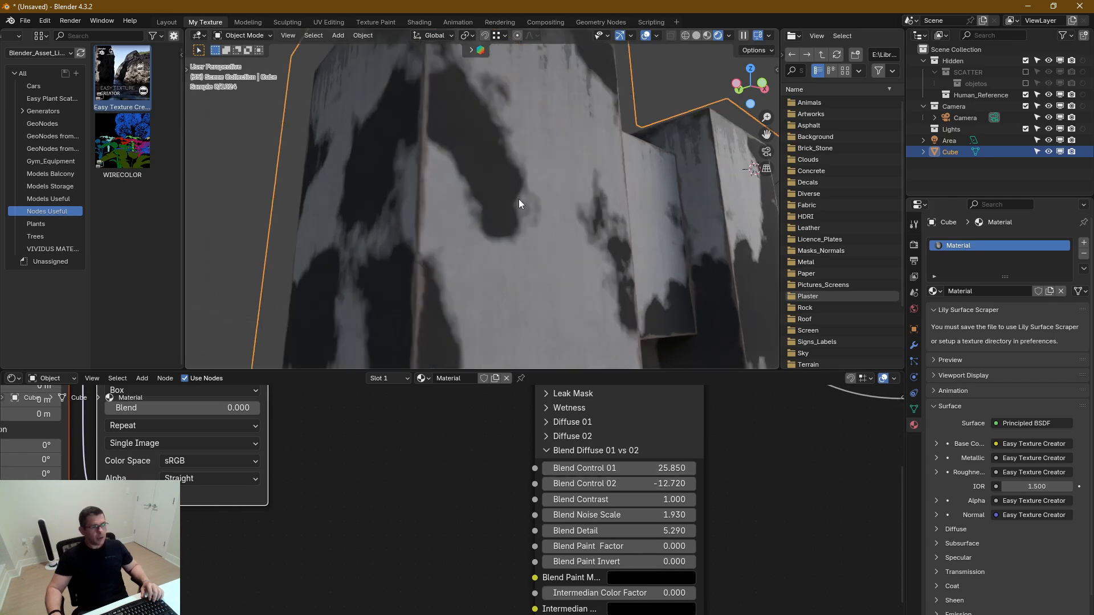
pyautogui.scroll(3, 520, 205)
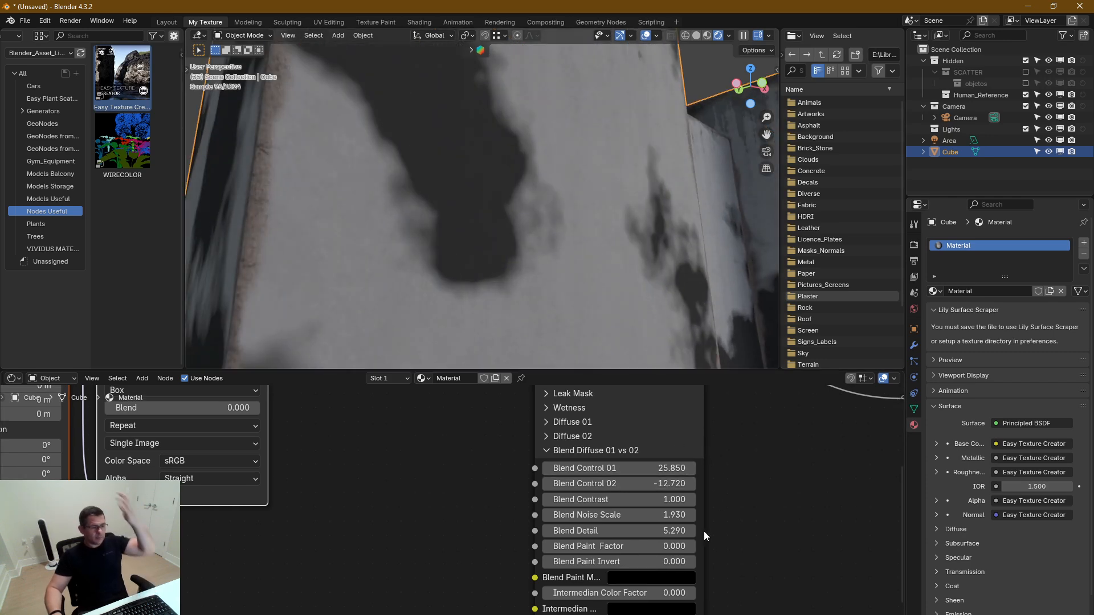
pyautogui.moveTo(740, 513); pyautogui.dragTo(742, 468, button='middle')
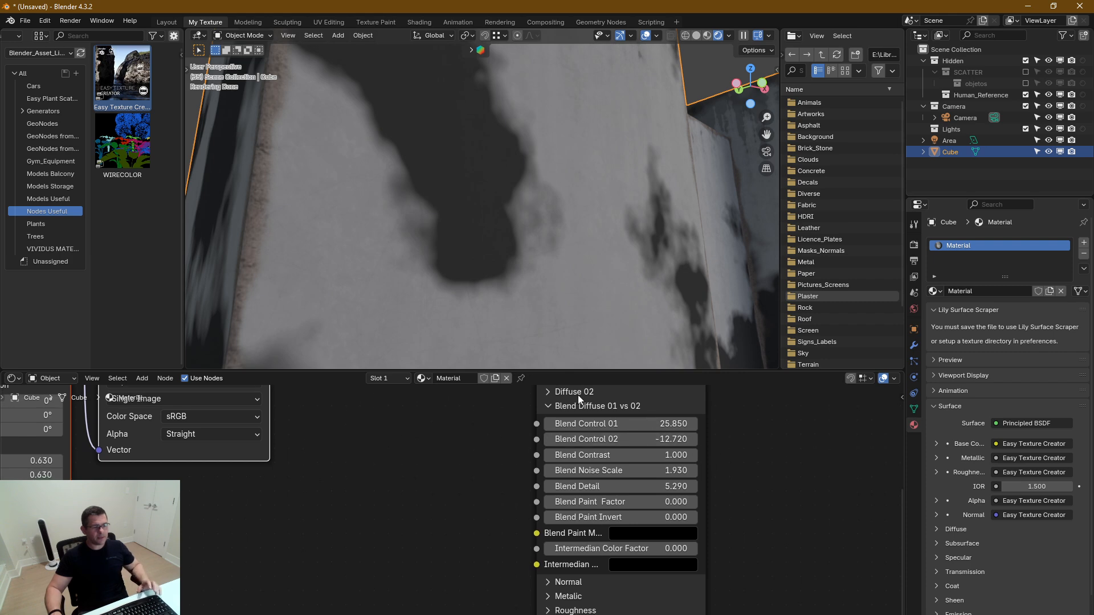
pyautogui.click(550, 410)
pyautogui.click(546, 392)
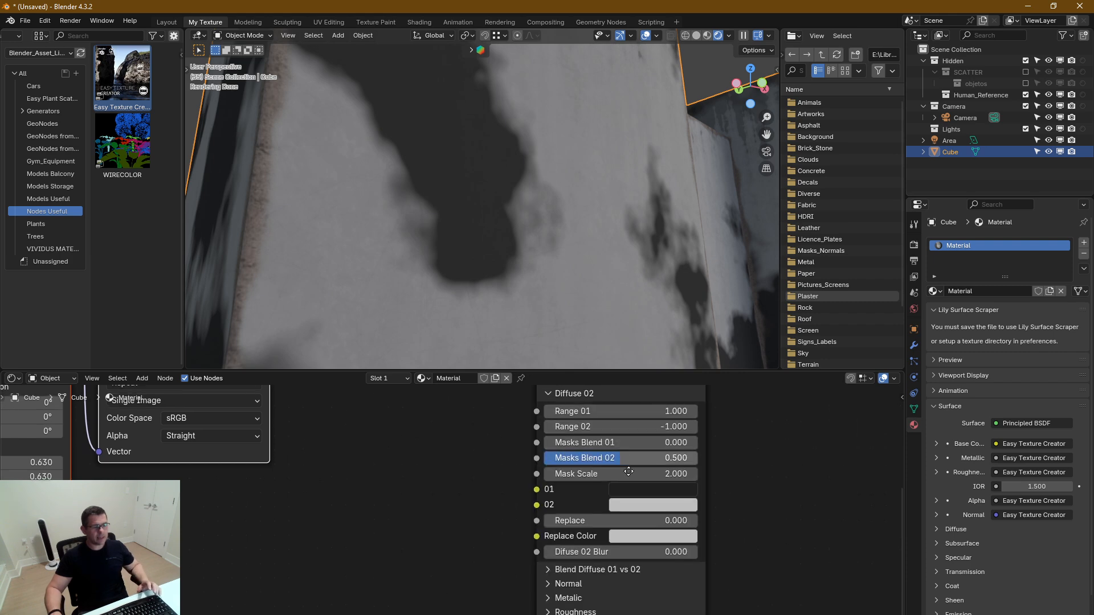
pyautogui.moveTo(611, 490); pyautogui.dragTo(629, 552, button='middle')
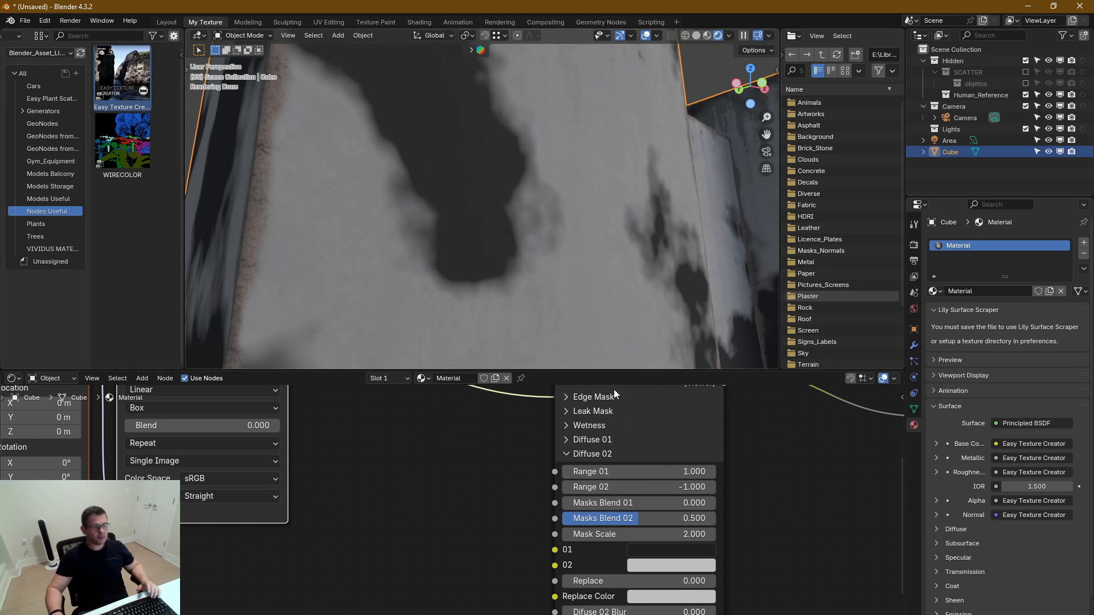
pyautogui.moveTo(785, 583); pyautogui.dragTo(801, 599, button='middle')
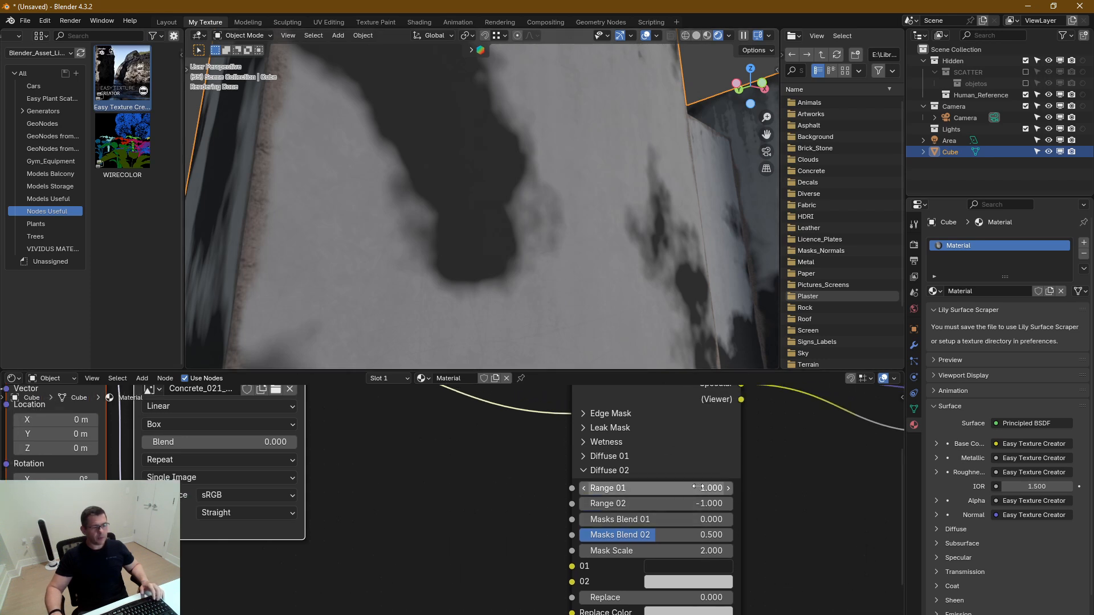
# Set Diffuse 02's Range 01 to 1.42, Range 02 to -0.51 and Masks Blend 02 to 0.661, and darken colour 01
pyautogui.moveTo(697, 488); pyautogui.dragTo(726, 488)
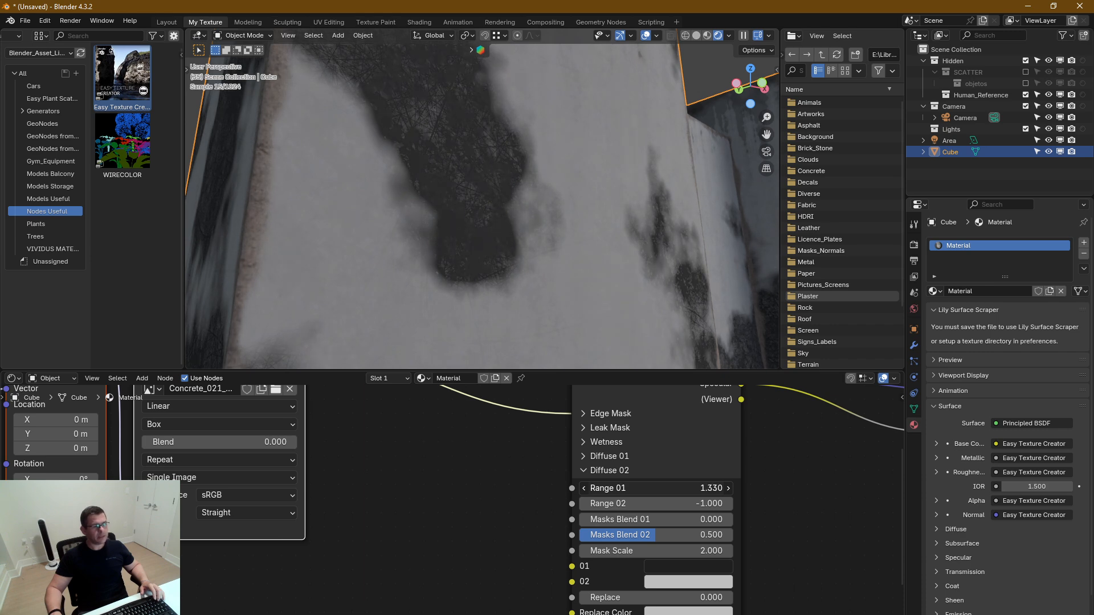
pyautogui.click(727, 566)
pyautogui.moveTo(776, 417); pyautogui.dragTo(774, 446)
pyautogui.moveTo(638, 532); pyautogui.dragTo(683, 504)
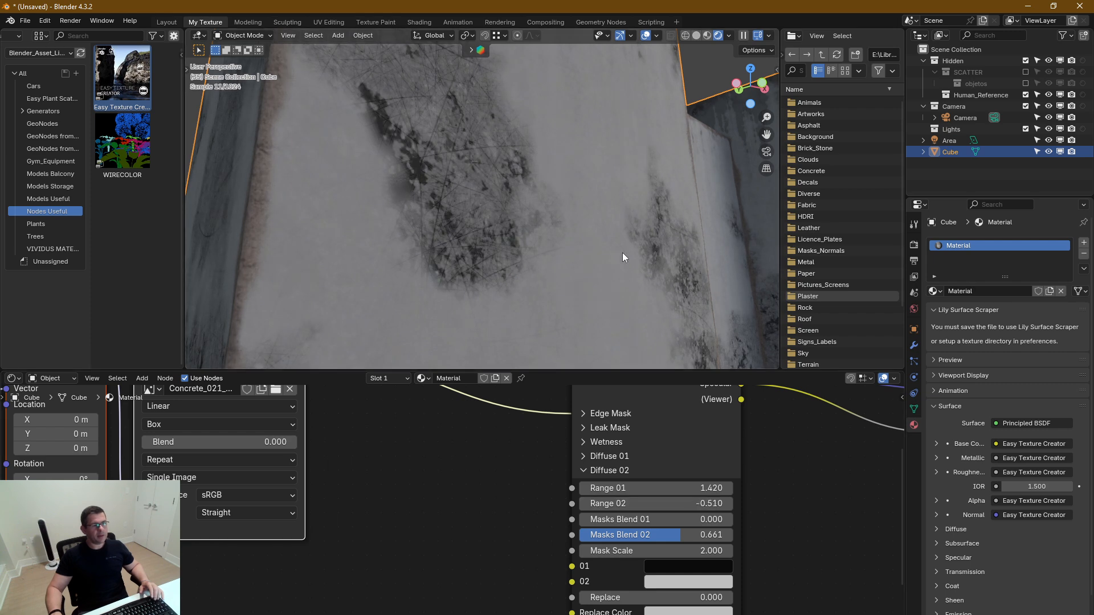
pyautogui.scroll(-4, 623, 252)
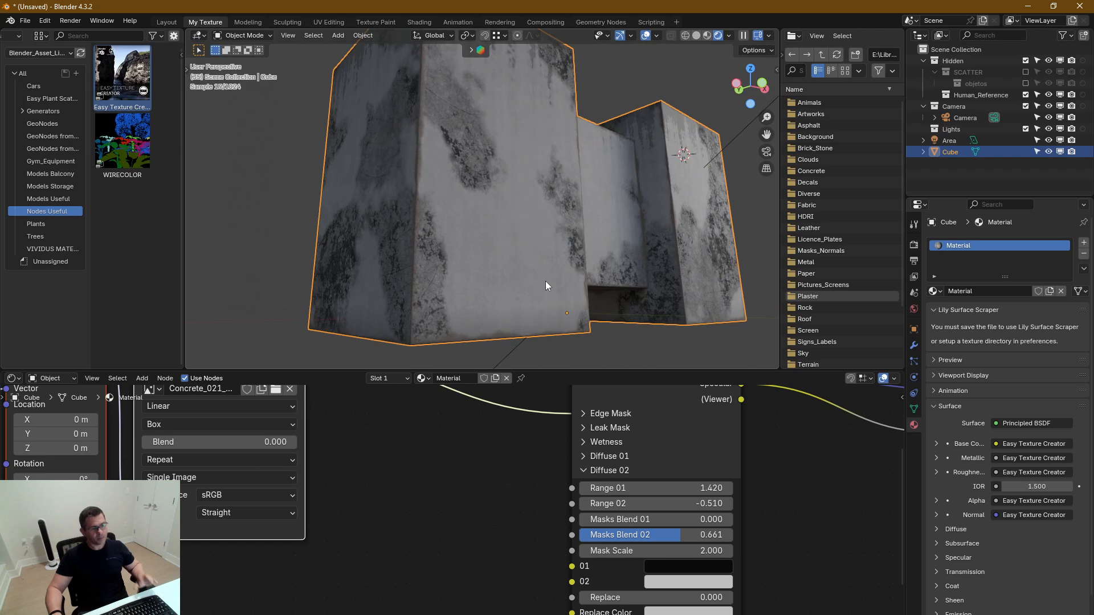
# Collapse Diffuse 02, expand Blend Diffuse 01 vs 02, and examine the transition edges of the blended patches up close
pyautogui.moveTo(769, 530); pyautogui.dragTo(773, 530, button='middle')
pyautogui.click(593, 470)
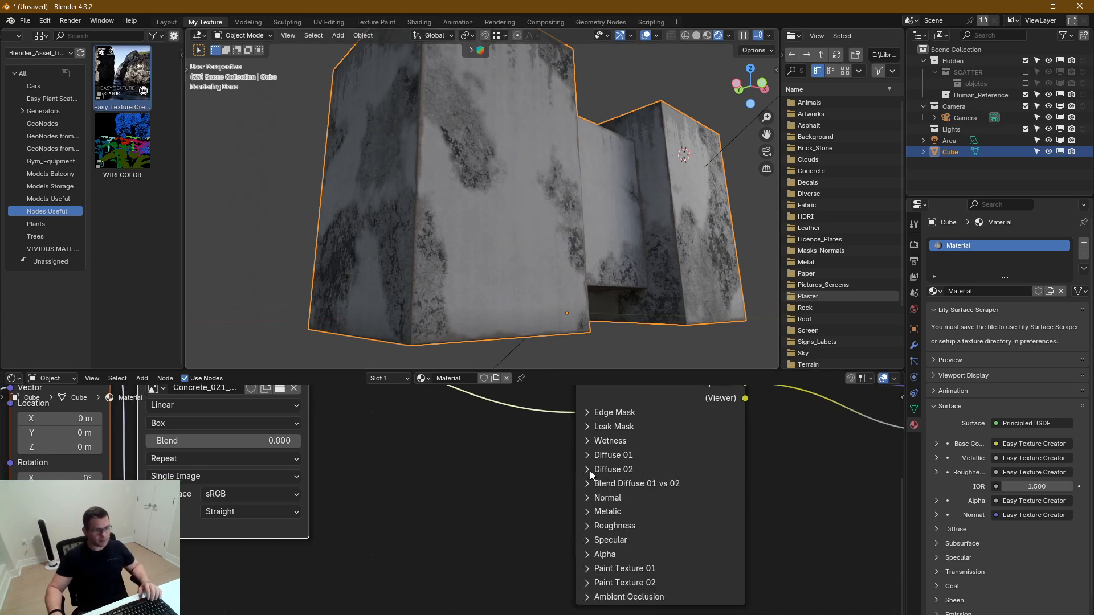
pyautogui.click(586, 484)
pyautogui.moveTo(793, 534); pyautogui.dragTo(787, 482, button='middle')
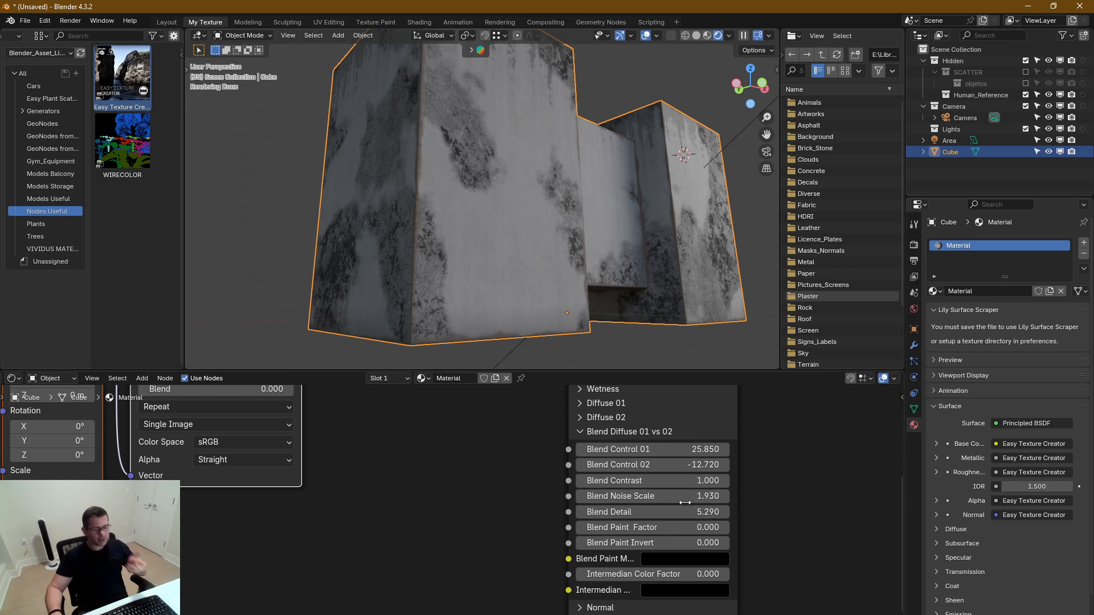
pyautogui.moveTo(791, 539); pyautogui.dragTo(808, 525, button='middle')
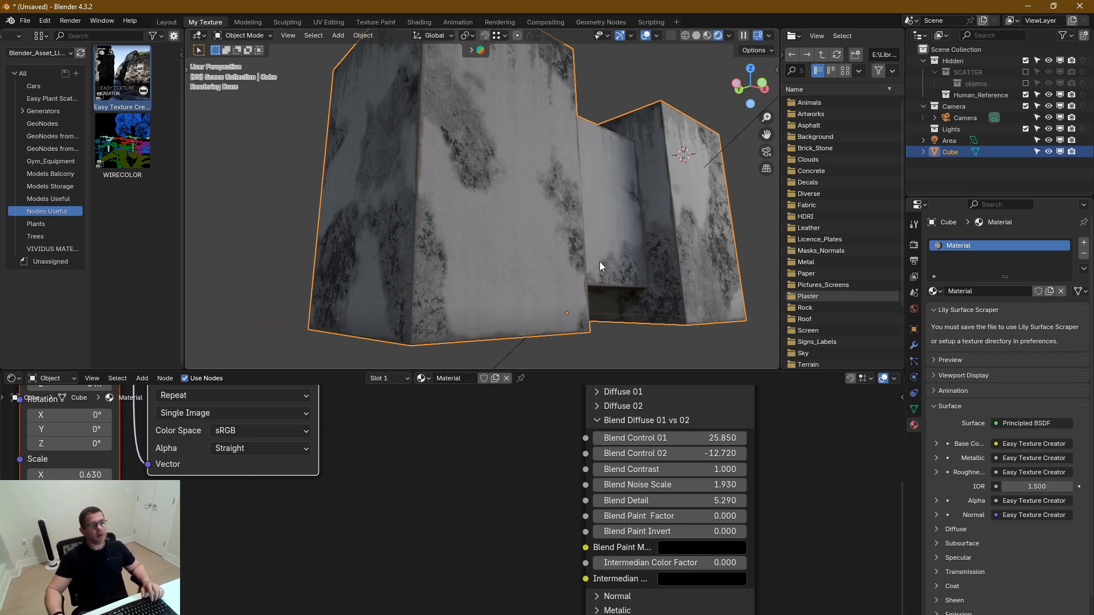
pyautogui.moveTo(599, 261); pyautogui.dragTo(566, 246, button='middle')
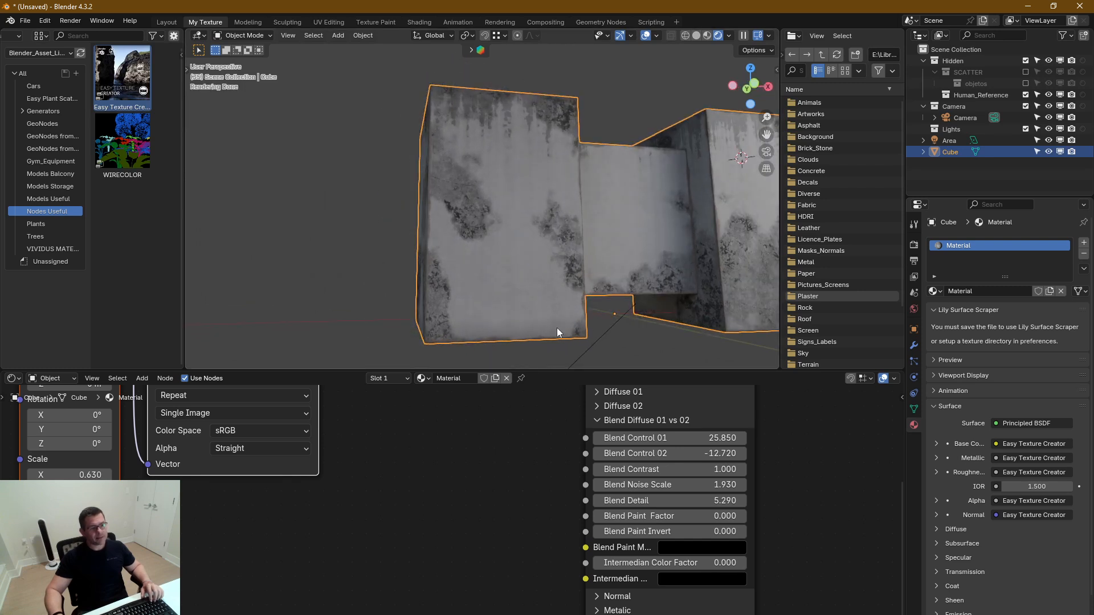
pyautogui.moveTo(567, 493); pyautogui.dragTo(464, 526, button='middle')
pyautogui.scroll(-1, 475, 446)
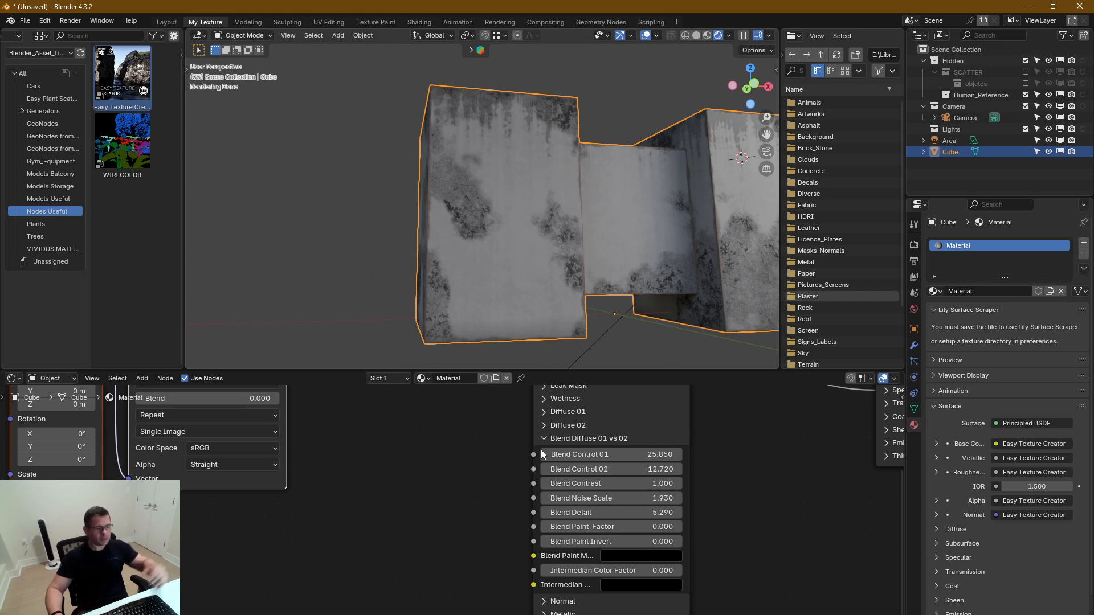
pyautogui.moveTo(493, 523); pyautogui.dragTo(467, 507, button='middle')
pyautogui.scroll(6, 480, 213)
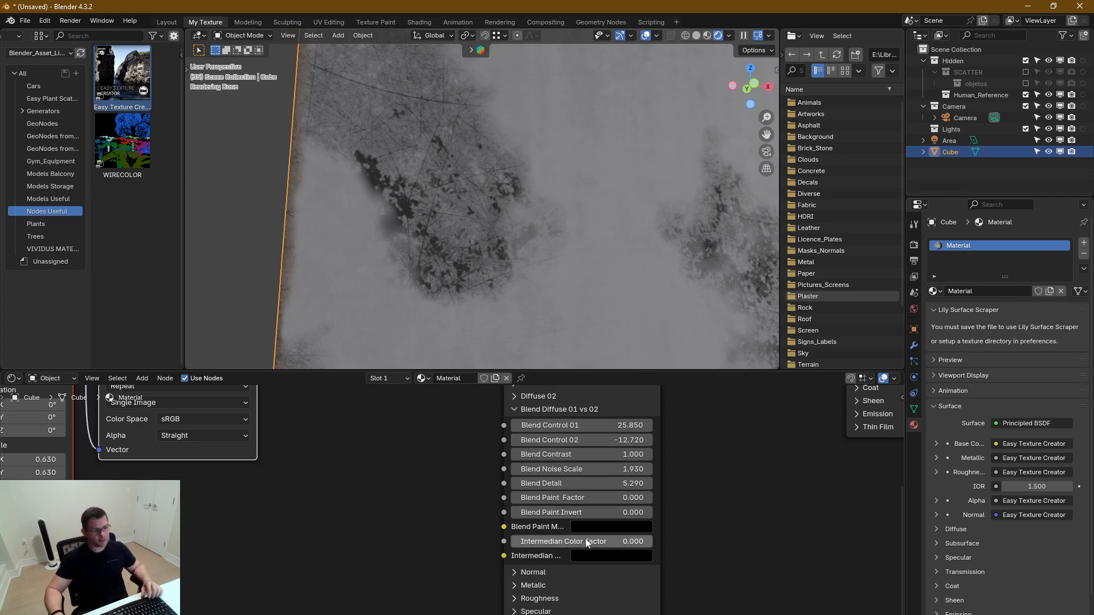
# Try Intermedian Color Factor at 1 to check the borders between the two diffuses, and reset it to 0
pyautogui.moveTo(581, 543); pyautogui.dragTo(718, 542)
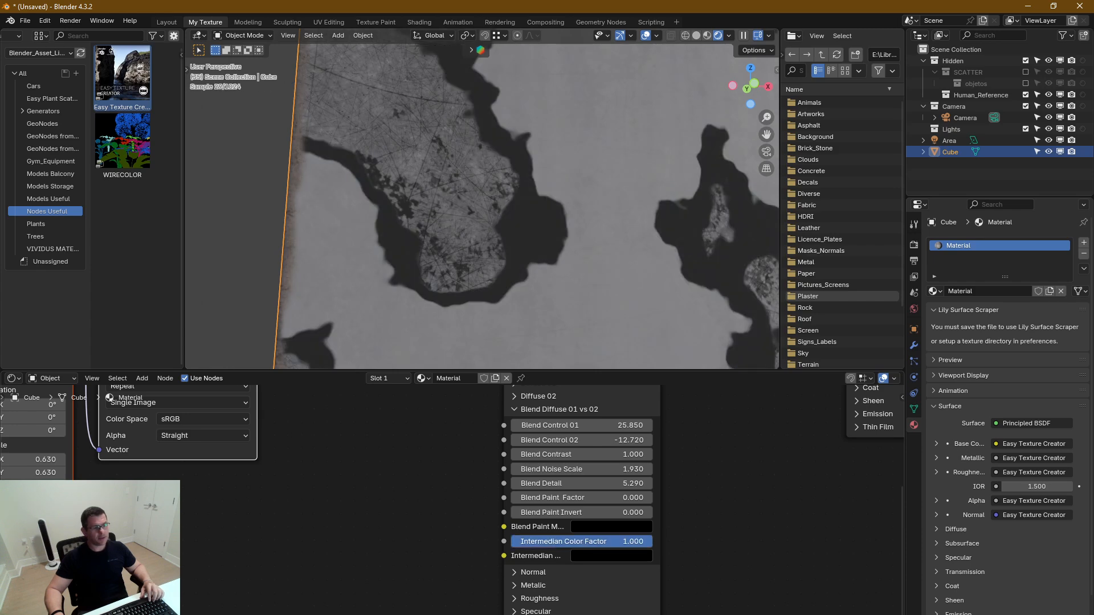
pyautogui.moveTo(508, 255); pyautogui.dragTo(558, 249, button='middle')
pyautogui.scroll(-4, 486, 180)
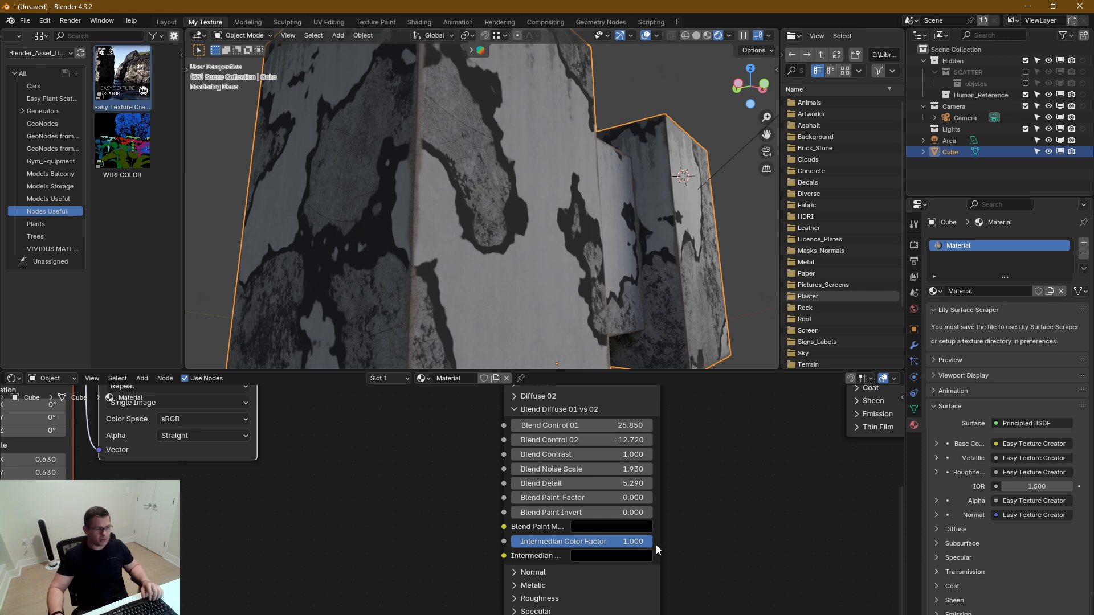
pyautogui.moveTo(650, 541); pyautogui.dragTo(522, 542)
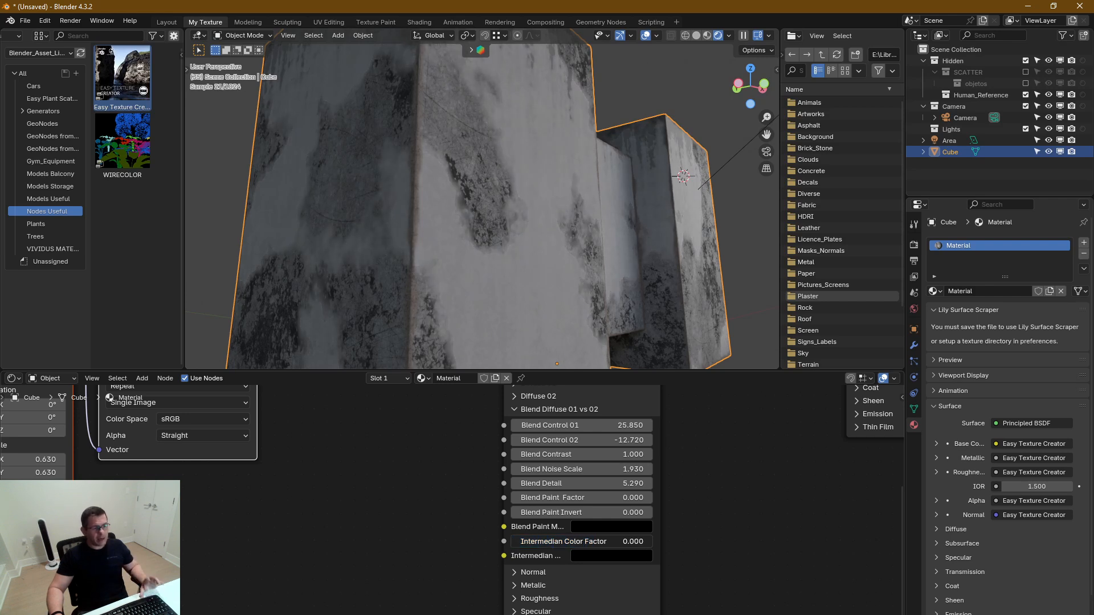
# Expand Diffuse 02, duplicate the concrete image node with its mapping nodes, and connect the copy's Color to Diffuse 02's 02 input
pyautogui.click(517, 409)
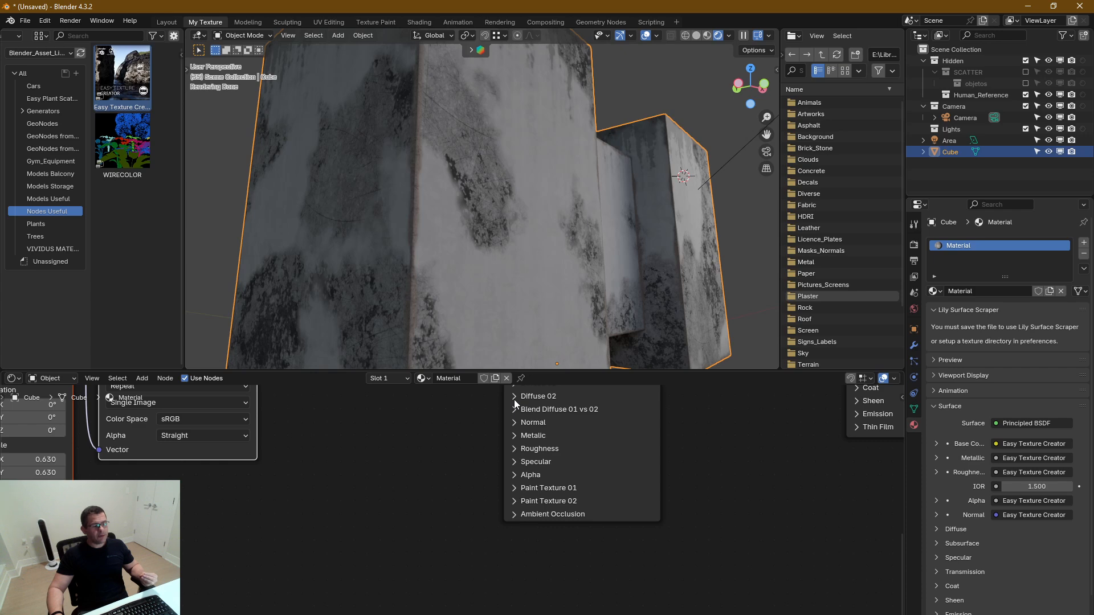
pyautogui.click(514, 396)
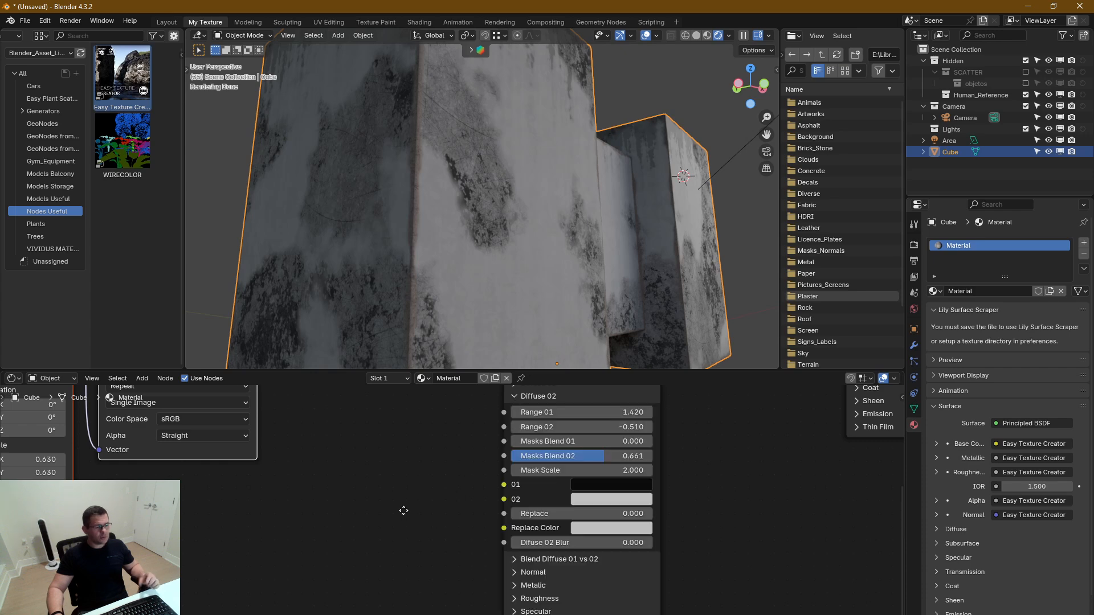
pyautogui.press('Home')
pyautogui.scroll(-3, 459, 554)
pyautogui.moveTo(447, 512); pyautogui.dragTo(196, 545)
pyautogui.moveTo(418, 521); pyautogui.dragTo(463, 439, button='middle')
pyautogui.hotkey('shift', 'd')
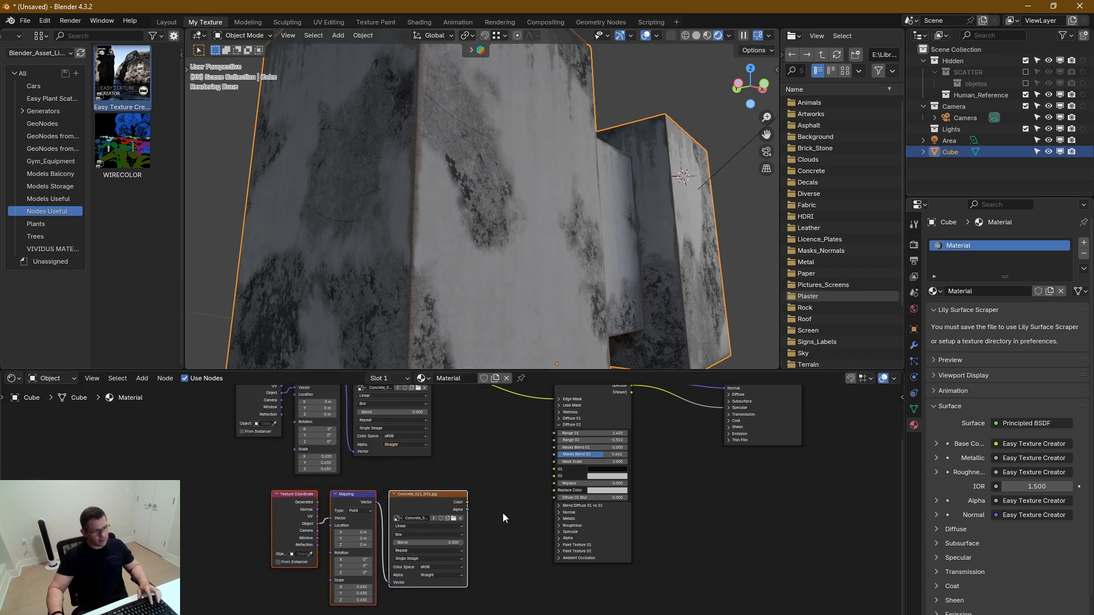
pyautogui.scroll(2, 504, 516)
pyautogui.moveTo(483, 500); pyautogui.dragTo(466, 512, button='middle')
pyautogui.scroll(4, 454, 503)
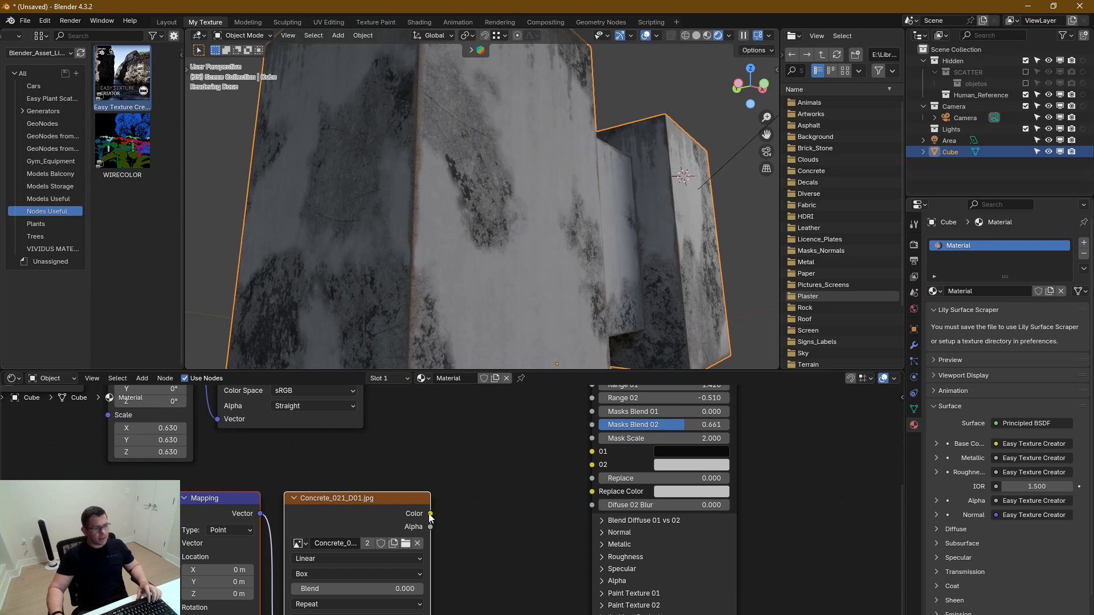
pyautogui.moveTo(431, 515); pyautogui.dragTo(596, 466)
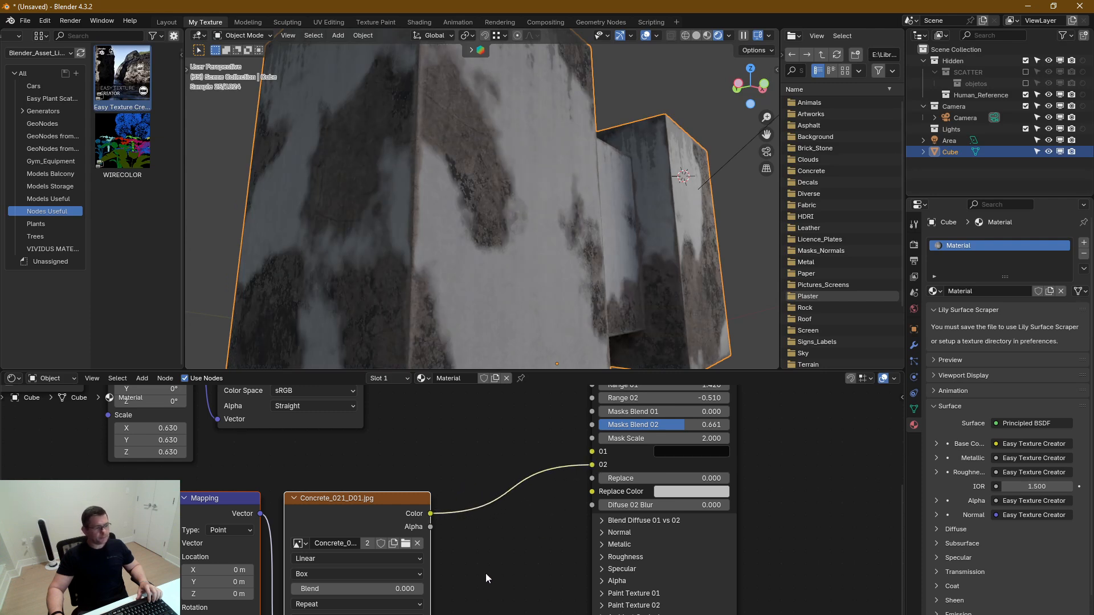
# Replace the duplicated node's image with red_brick_03_diff_2k.jpg from the Textures StoneTiles 2K folder
pyautogui.moveTo(484, 578); pyautogui.dragTo(576, 569, button='middle')
pyautogui.click(497, 534)
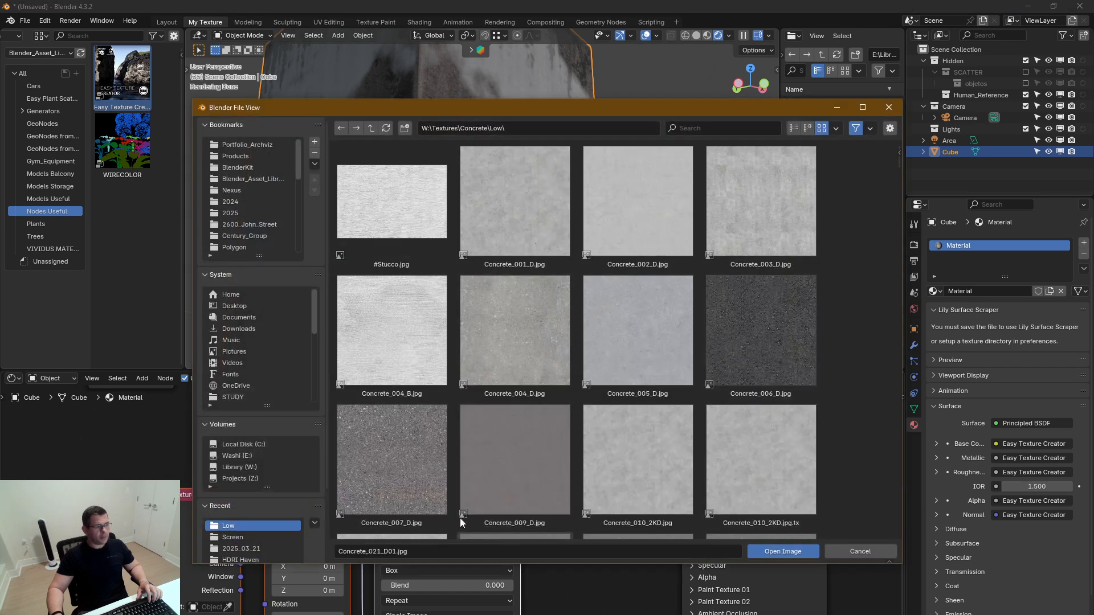
pyautogui.click(371, 127)
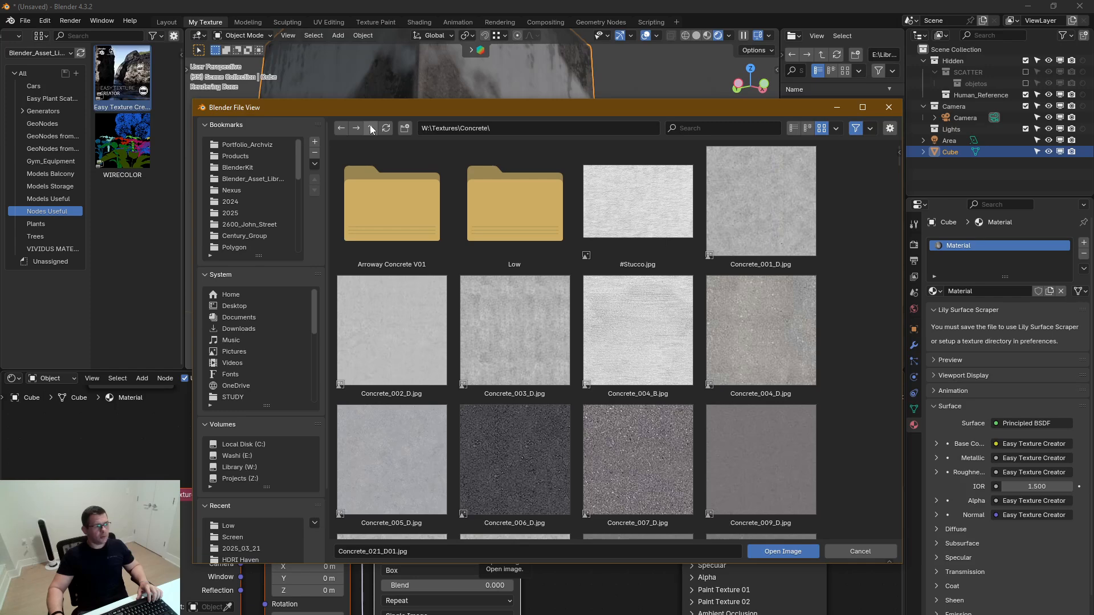
pyautogui.click(796, 130)
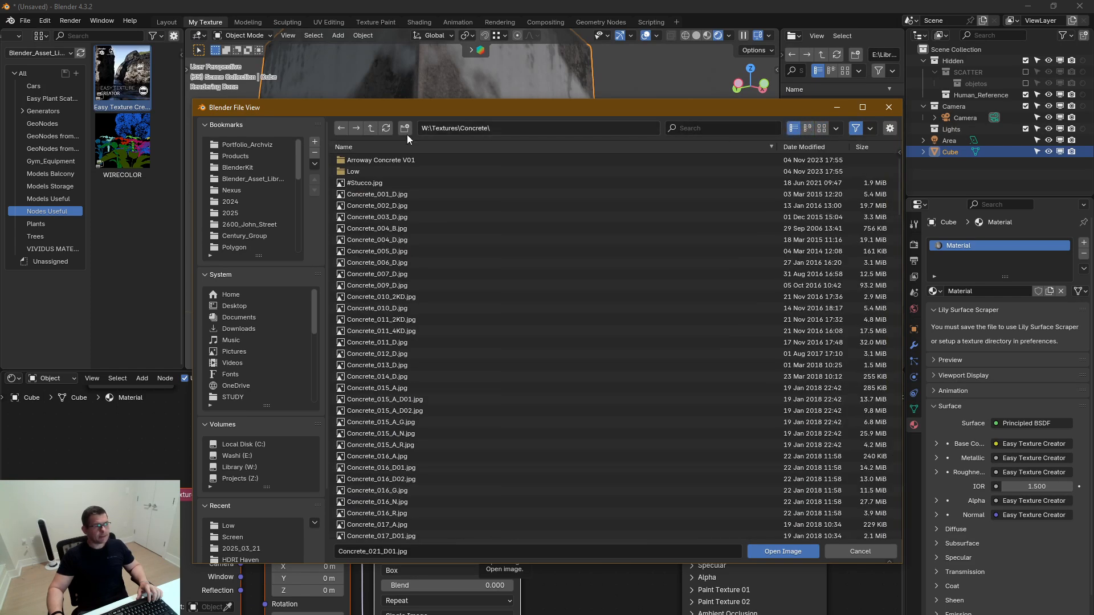
pyautogui.click(371, 128)
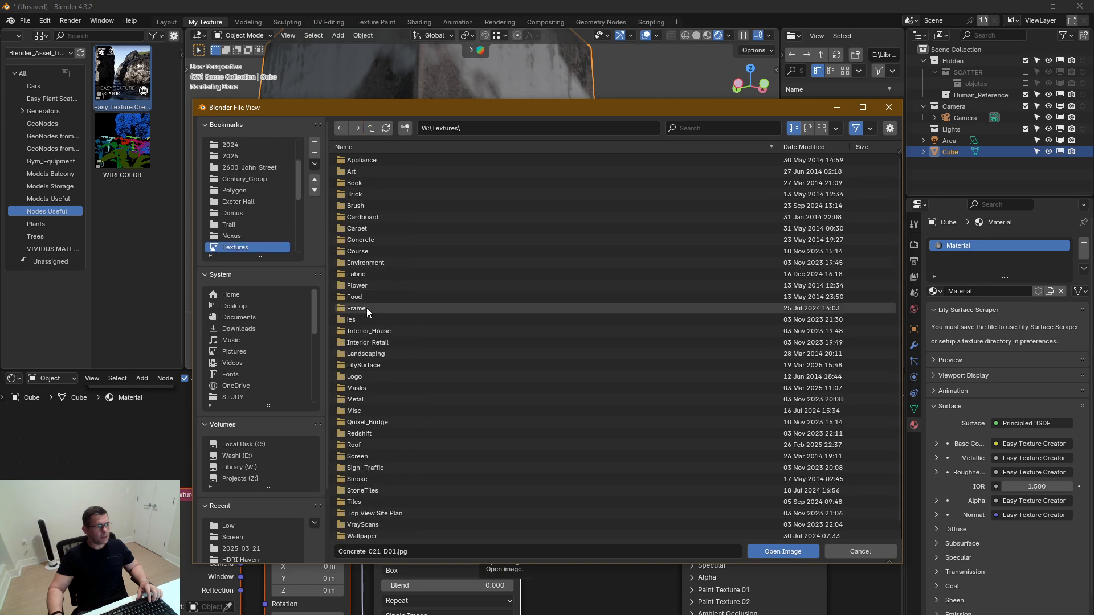
pyautogui.scroll(-1, 365, 478)
pyautogui.doubleClick(364, 475)
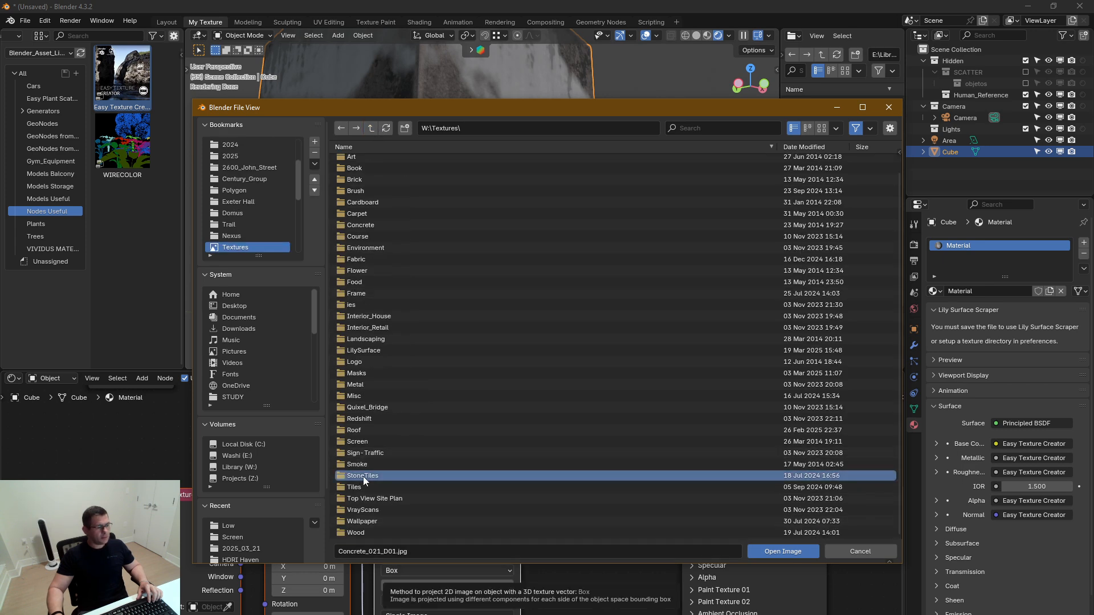
pyautogui.click(822, 128)
pyautogui.scroll(-2, 681, 349)
pyautogui.scroll(-4, 680, 348)
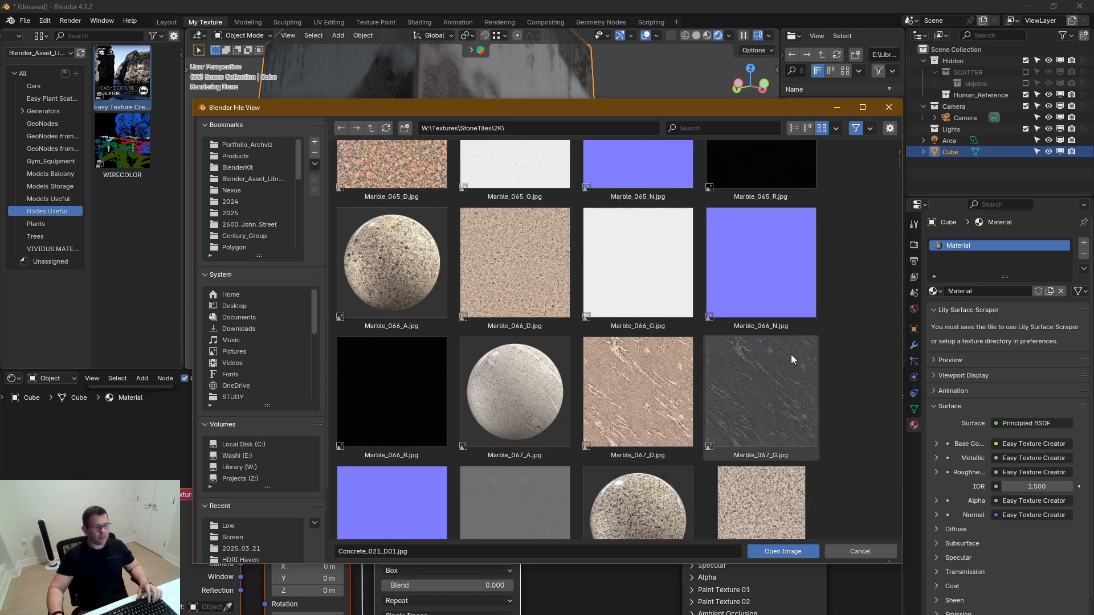
pyautogui.moveTo(899, 169); pyautogui.dragTo(886, 310)
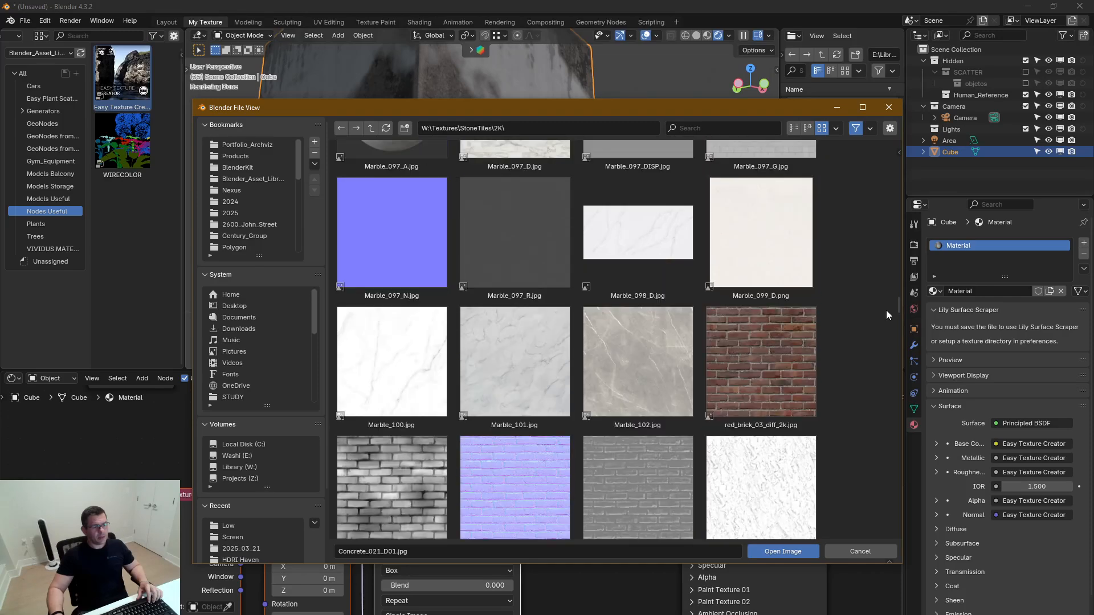
pyautogui.doubleClick(754, 378)
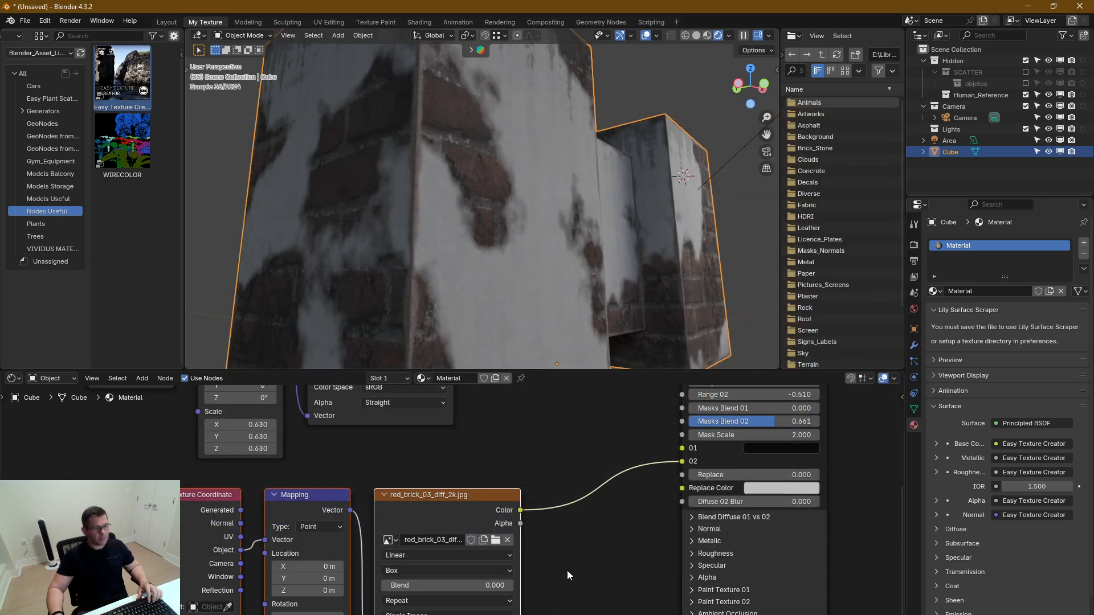
# Set the brick texture's mapping Scale to 1.75 on X, Y and Z and check the brick size on the block
pyautogui.moveTo(540, 598); pyautogui.dragTo(587, 506, button='middle')
pyautogui.moveTo(367, 601); pyautogui.dragTo(458, 577)
pyautogui.moveTo(562, 343); pyautogui.dragTo(559, 286, button='middle')
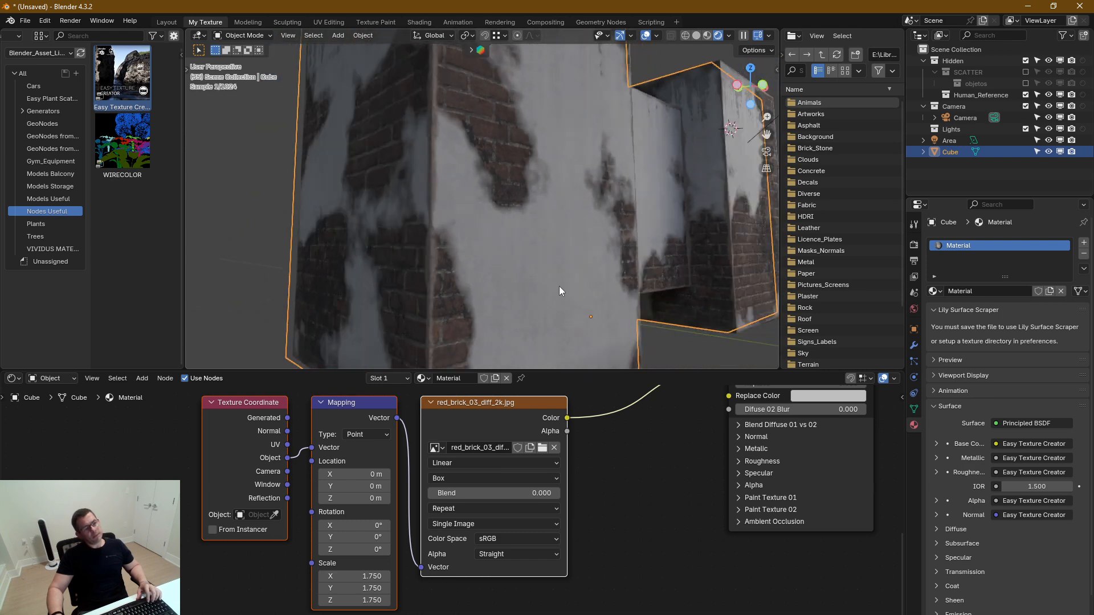
# Set Diffuse 02's Range 01 to 2.98, Masks Blend 02 to 0.887 and Mask Scale to 13.5
pyautogui.moveTo(657, 478); pyautogui.dragTo(488, 563, button='middle')
pyautogui.scroll(-2, 496, 544)
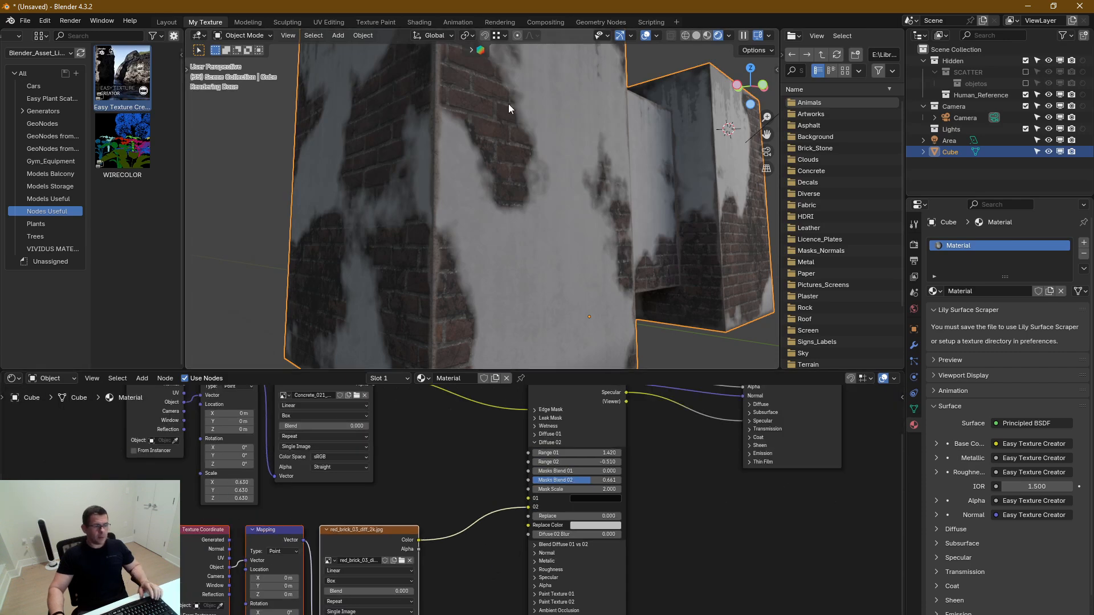
pyautogui.scroll(10, 508, 103)
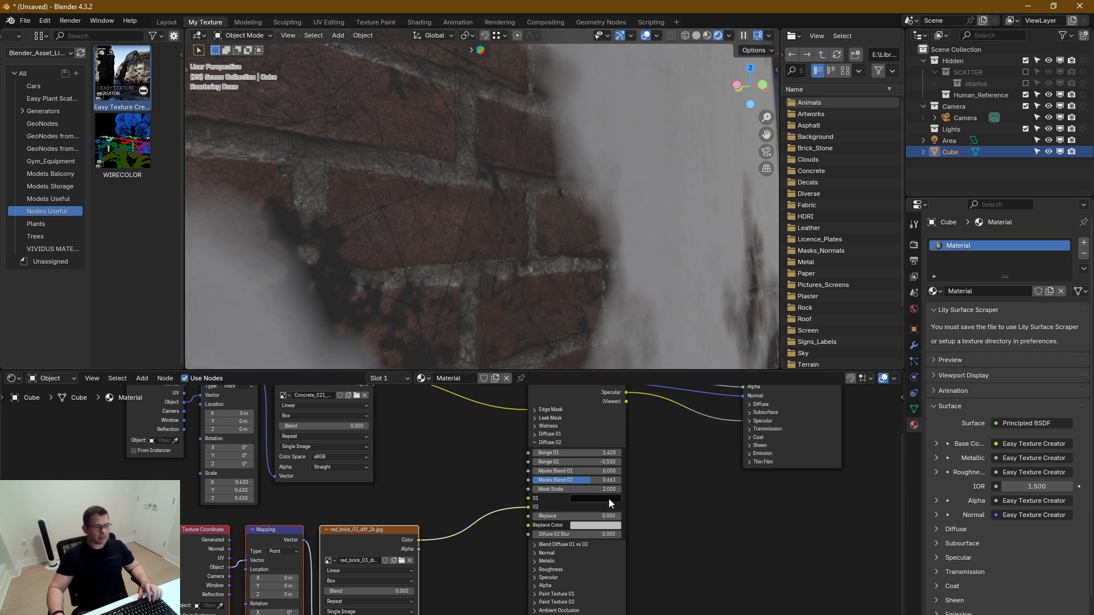
pyautogui.scroll(3, 579, 504)
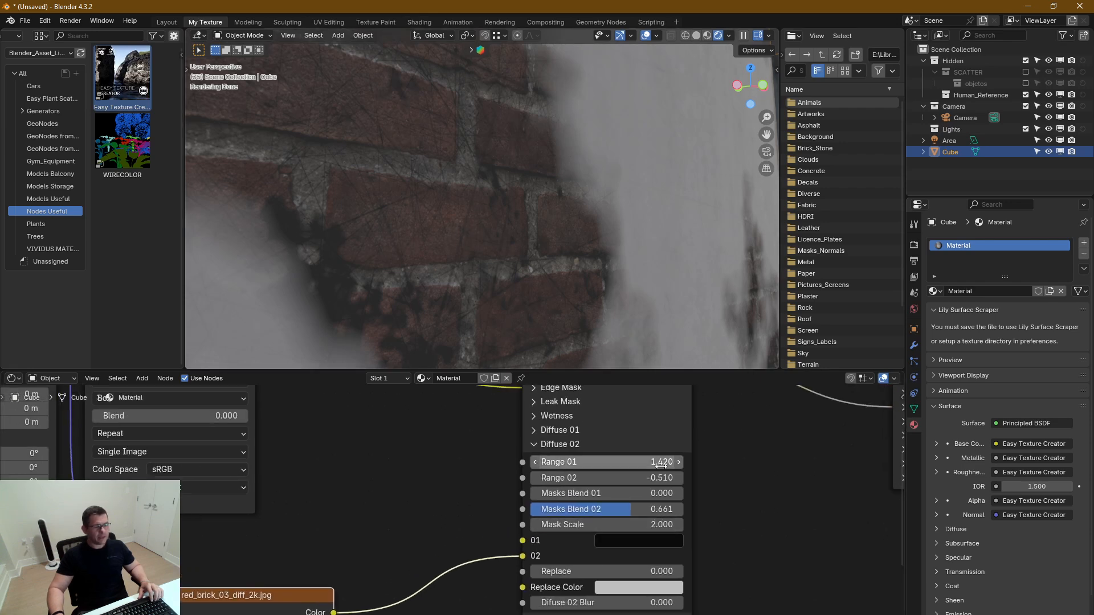
pyautogui.moveTo(659, 462)
pyautogui.mouseDown()
pyautogui.moveTo(684, 462)
pyautogui.moveTo(661, 462)
pyautogui.mouseUp()
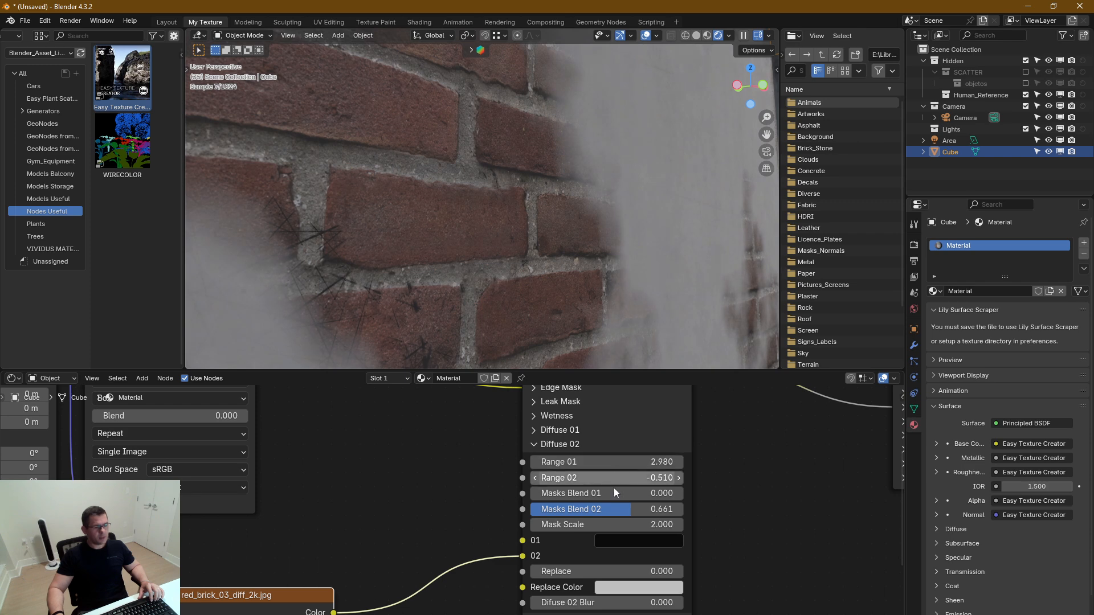
pyautogui.moveTo(613, 509); pyautogui.dragTo(678, 524)
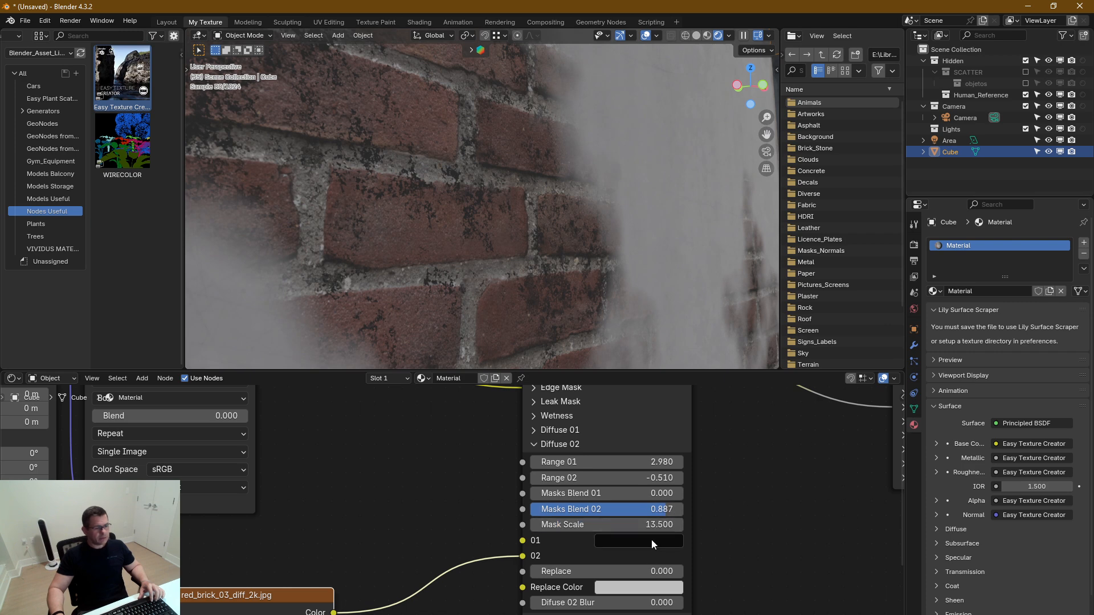
# Lighten Diffuse 02's colour 01 to dark grey #353535FF with a value of 0.036, and check the brick patches
pyautogui.click(651, 543)
pyautogui.moveTo(724, 419); pyautogui.dragTo(724, 396)
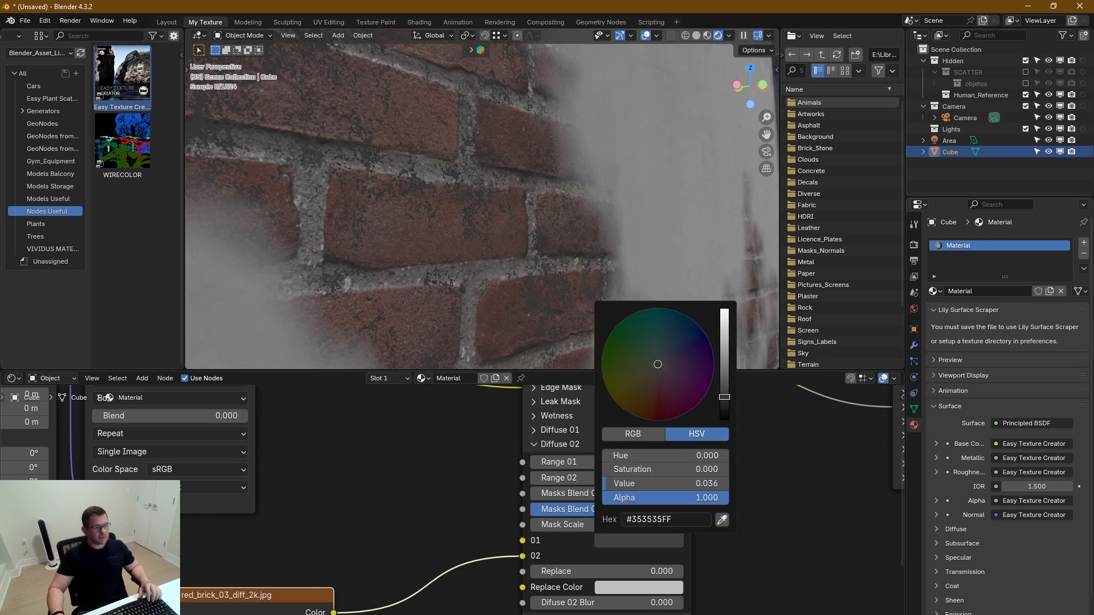
pyautogui.scroll(-5, 487, 292)
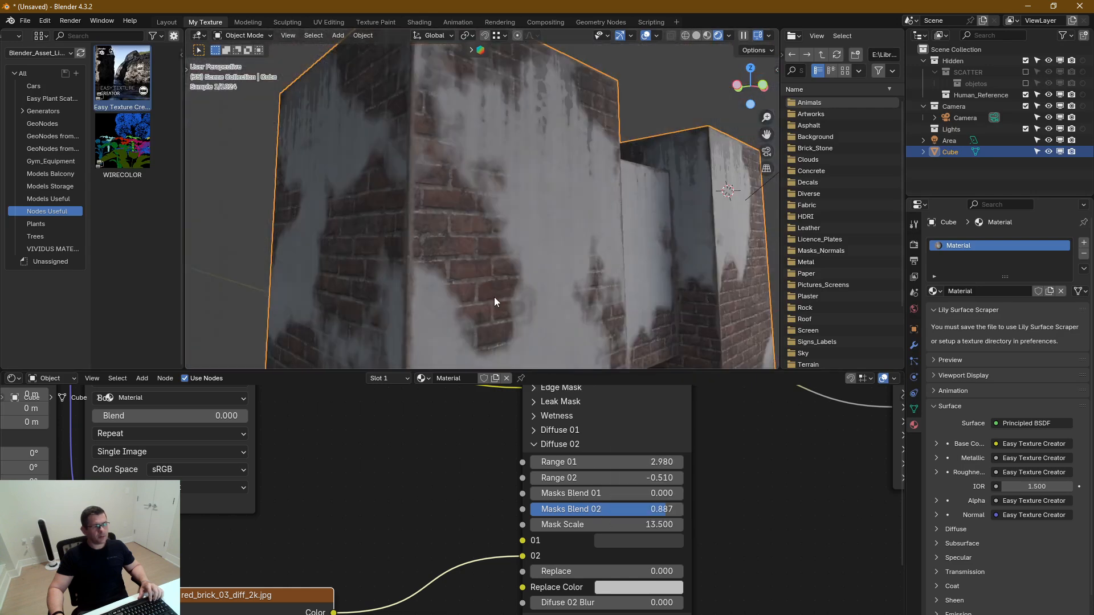
pyautogui.moveTo(505, 316); pyautogui.dragTo(751, 425, button='middle')
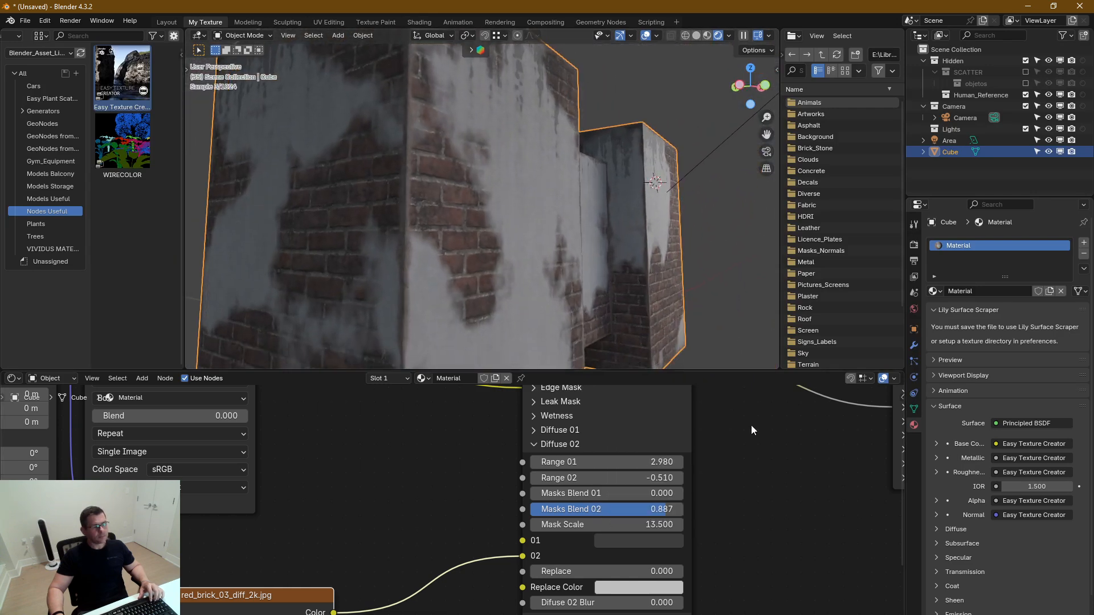
# Collapse the Diffuse 02 settings and expand the Normal settings of the node group
pyautogui.moveTo(742, 500); pyautogui.dragTo(751, 526, button='middle')
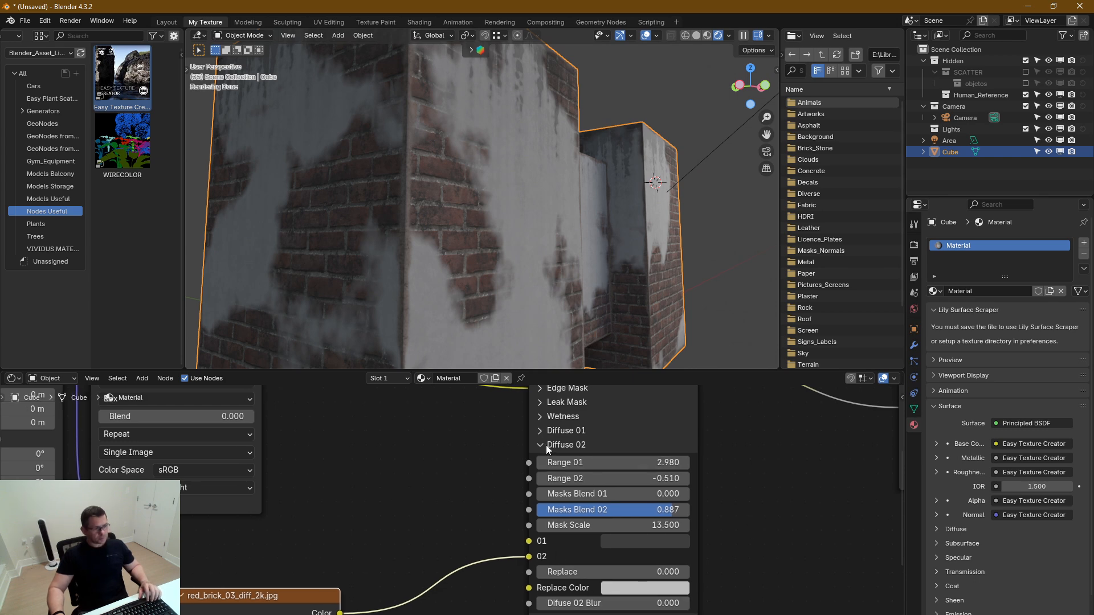
pyautogui.moveTo(761, 522); pyautogui.dragTo(772, 496, button='middle')
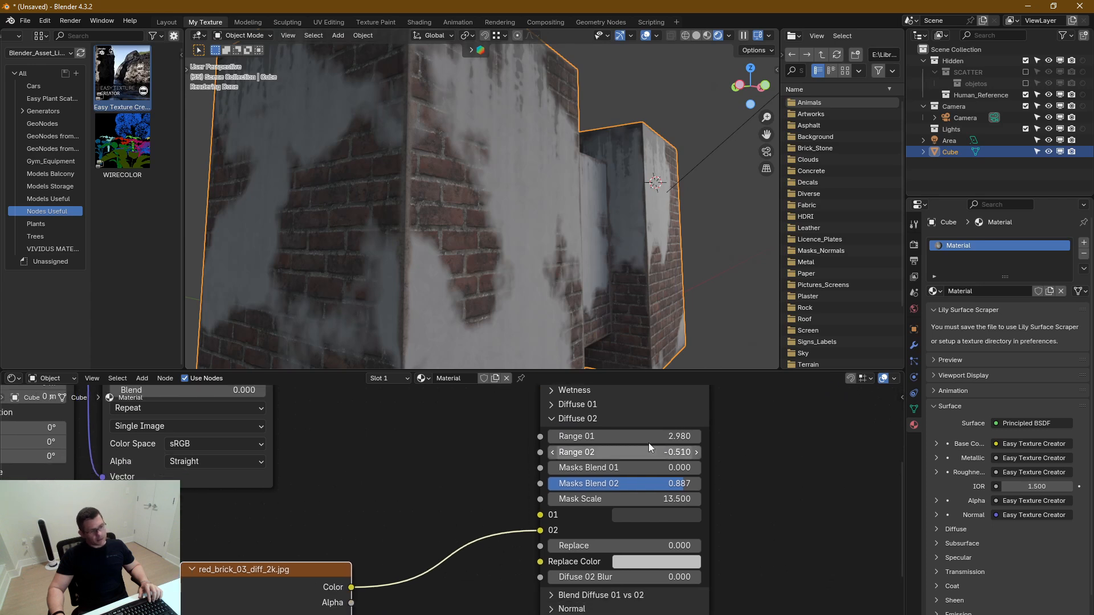
pyautogui.click(552, 419)
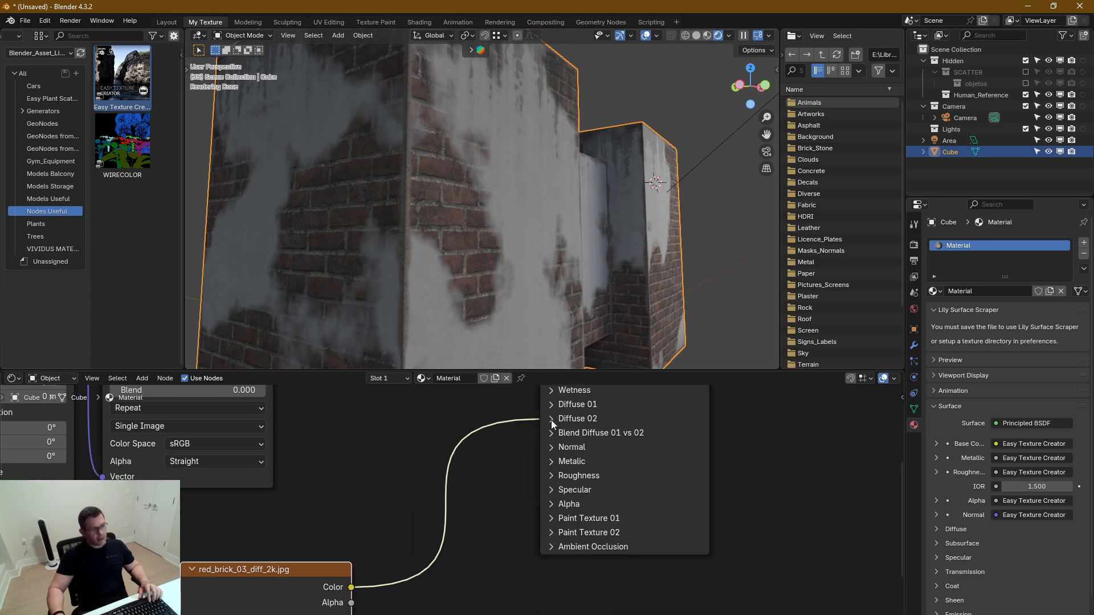
pyautogui.click(555, 450)
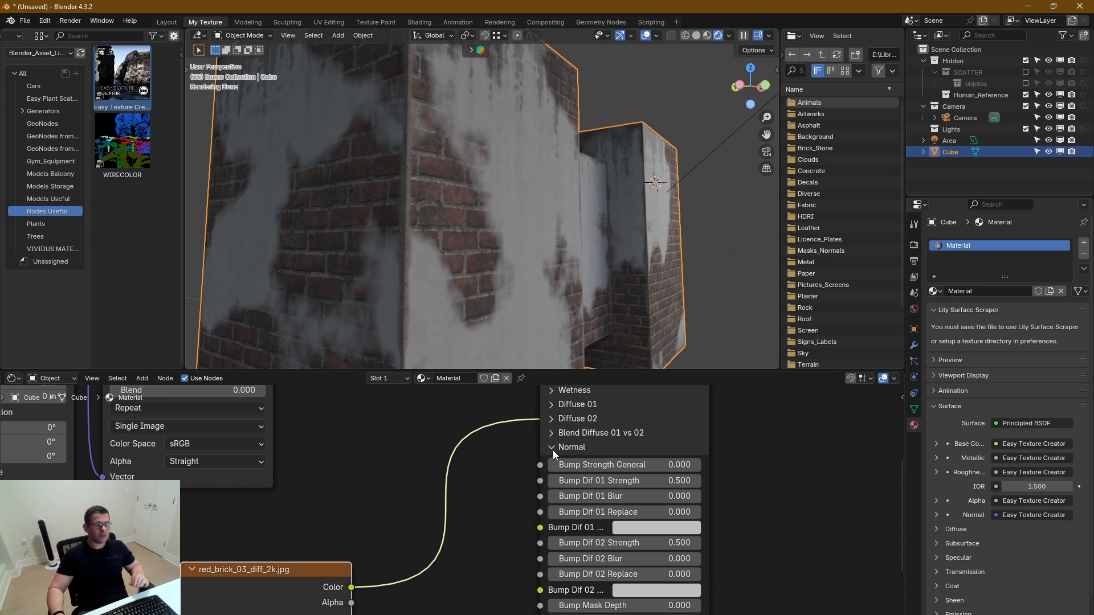
# Set the Normal settings' Bump Strength General to 1, viewing the brick and concrete surface up close
pyautogui.scroll(5, 491, 256)
pyautogui.moveTo(490, 289); pyautogui.dragTo(495, 267, button='middle')
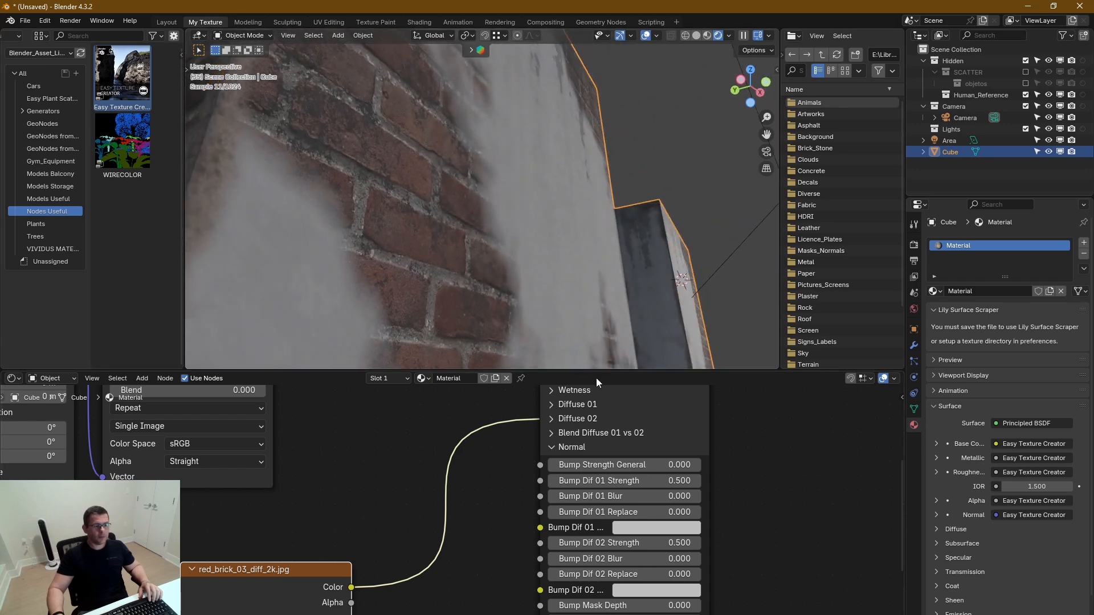
pyautogui.scroll(-1, 757, 449)
pyautogui.moveTo(757, 446); pyautogui.dragTo(748, 447, button='middle')
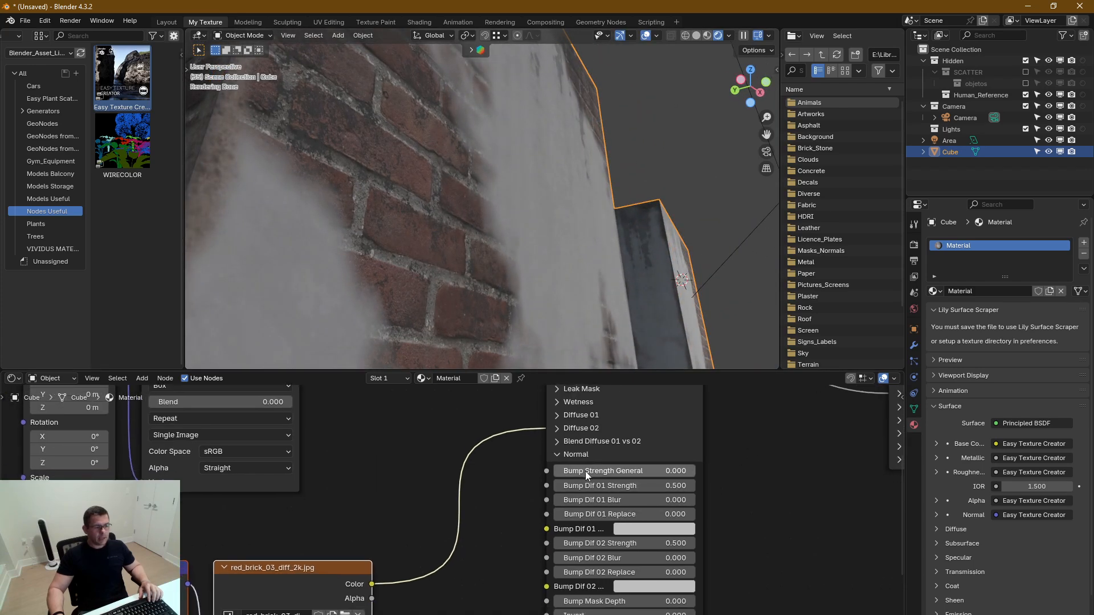
pyautogui.moveTo(585, 471); pyautogui.dragTo(656, 471)
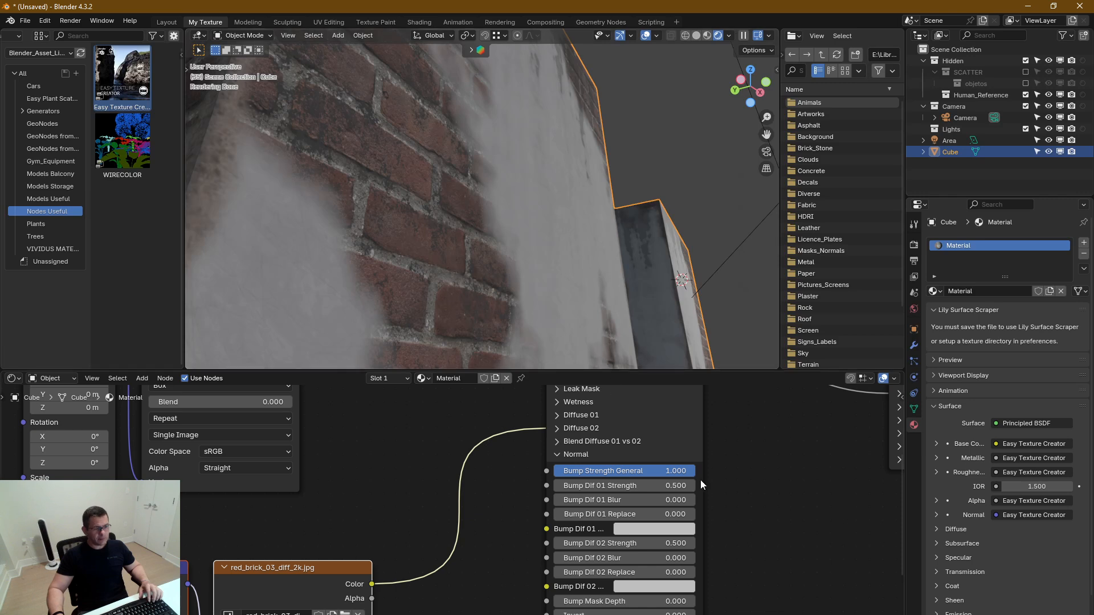
pyautogui.moveTo(727, 482); pyautogui.dragTo(733, 474, button='middle')
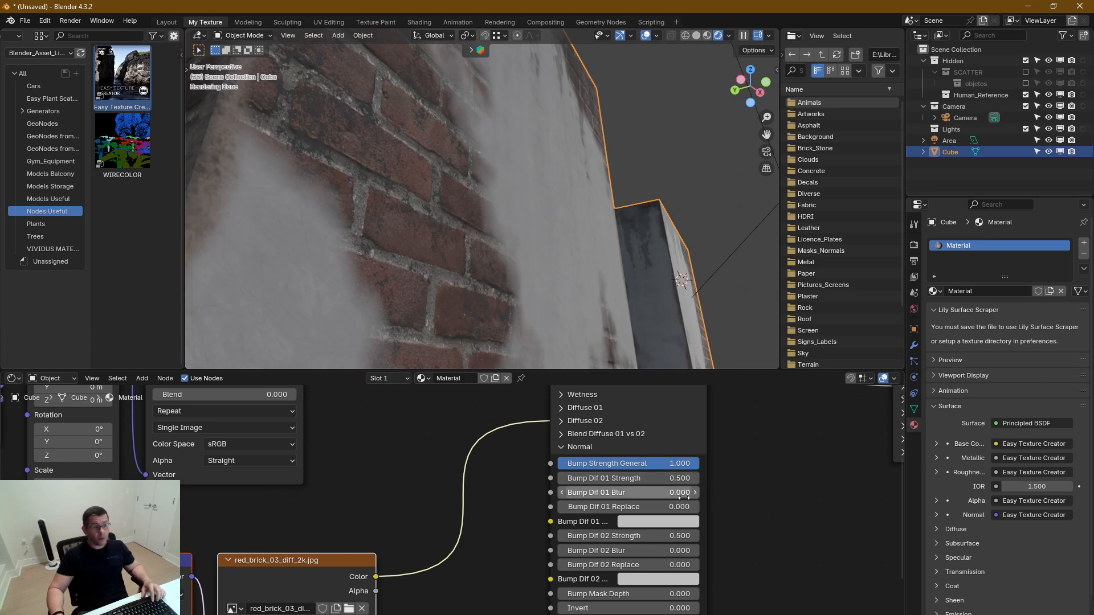
# Set Bump Dif 01 Strength to 1.78 and check the concrete relief on the block
pyautogui.moveTo(681, 478); pyautogui.dragTo(721, 478)
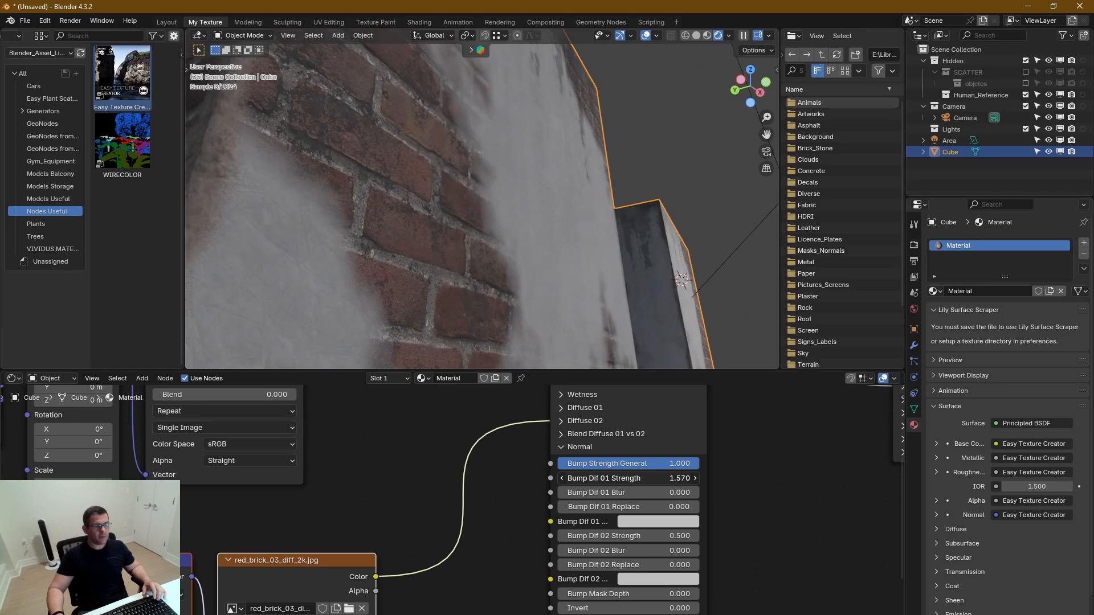
pyautogui.moveTo(681, 478); pyautogui.dragTo(683, 477)
pyautogui.moveTo(443, 207); pyautogui.dragTo(587, 186, button='middle')
pyautogui.scroll(-4, 600, 187)
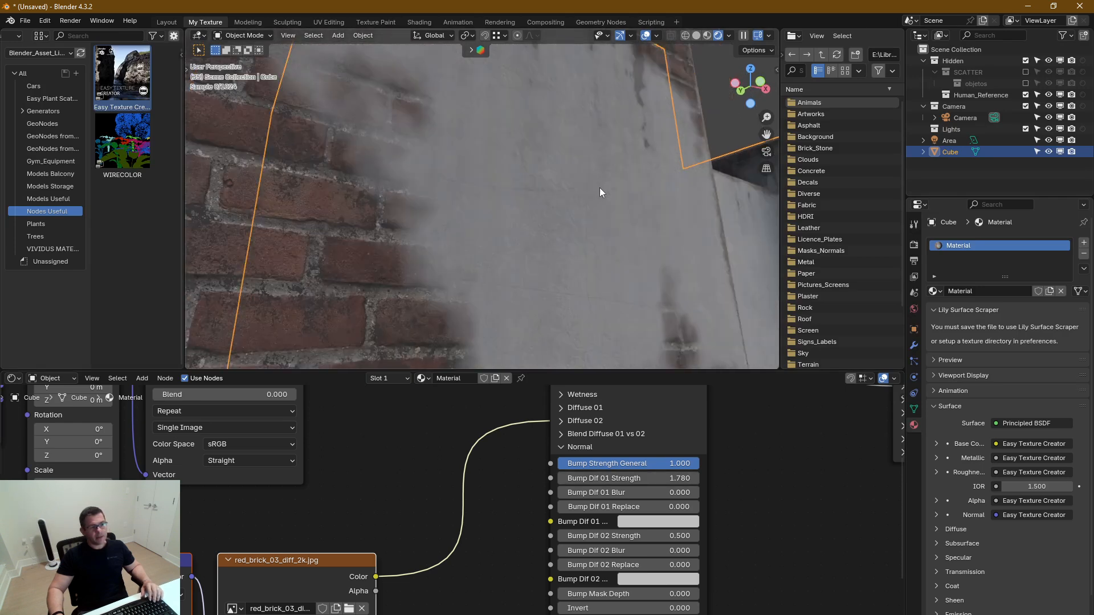
pyautogui.scroll(5, 466, 299)
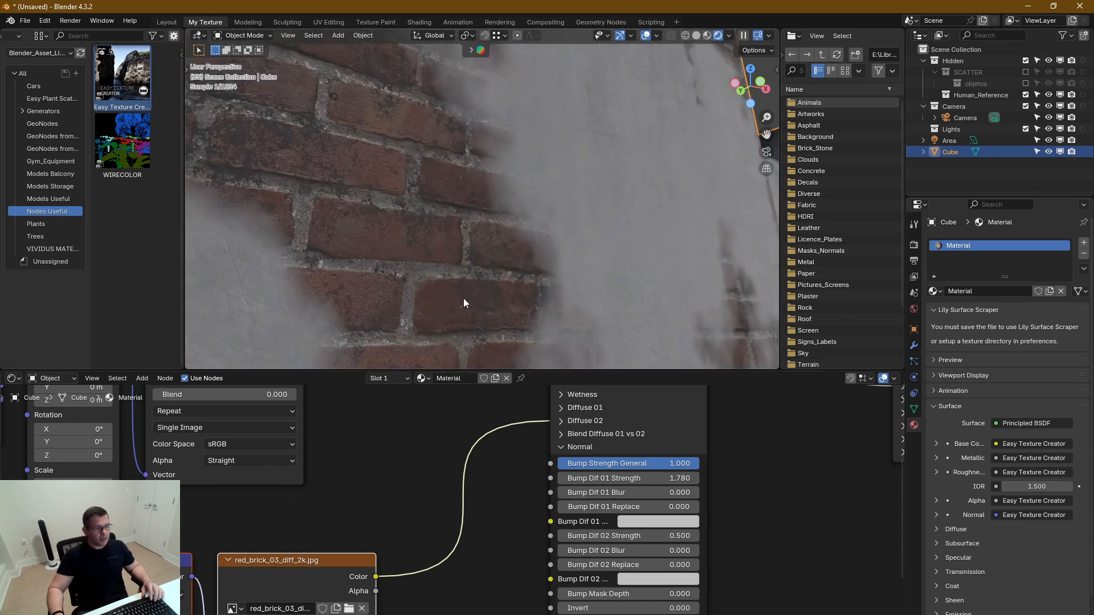
# Set Bump Dif 02 Strength to 3.53 and check the brick relief from near and far
pyautogui.moveTo(739, 526); pyautogui.dragTo(742, 511, button='middle')
pyautogui.moveTo(678, 520)
pyautogui.mouseDown()
pyautogui.moveTo(718, 520)
pyautogui.moveTo(688, 521)
pyautogui.mouseUp()
pyautogui.moveTo(540, 254); pyautogui.dragTo(512, 249, button='middle')
pyautogui.scroll(-4, 512, 257)
pyautogui.scroll(5, 515, 269)
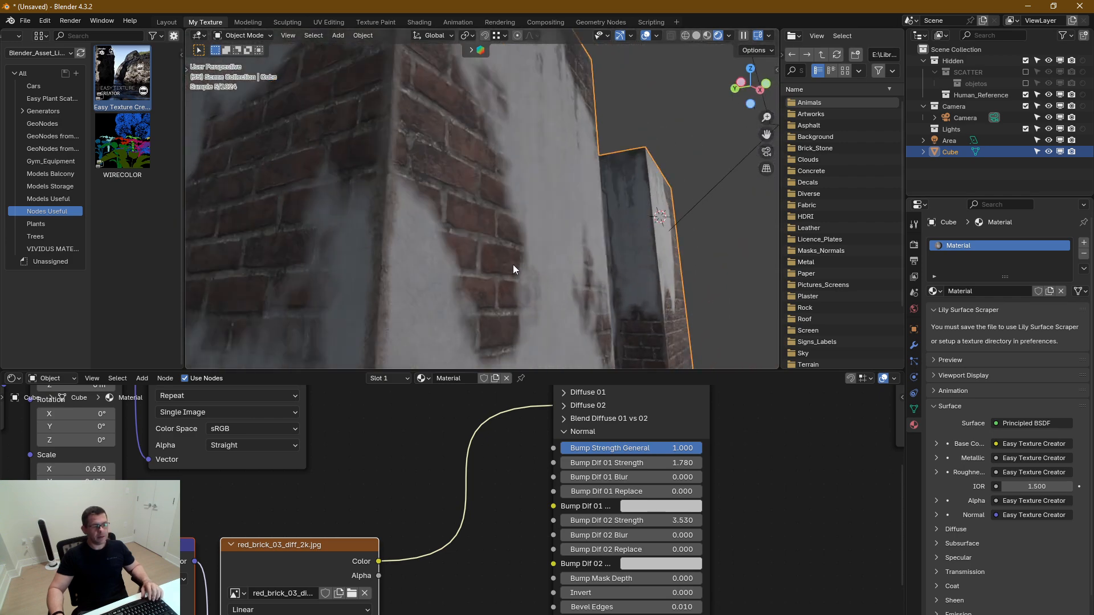
pyautogui.moveTo(522, 302); pyautogui.dragTo(480, 305, button='middle')
pyautogui.scroll(2, 491, 276)
pyautogui.scroll(-1, 491, 276)
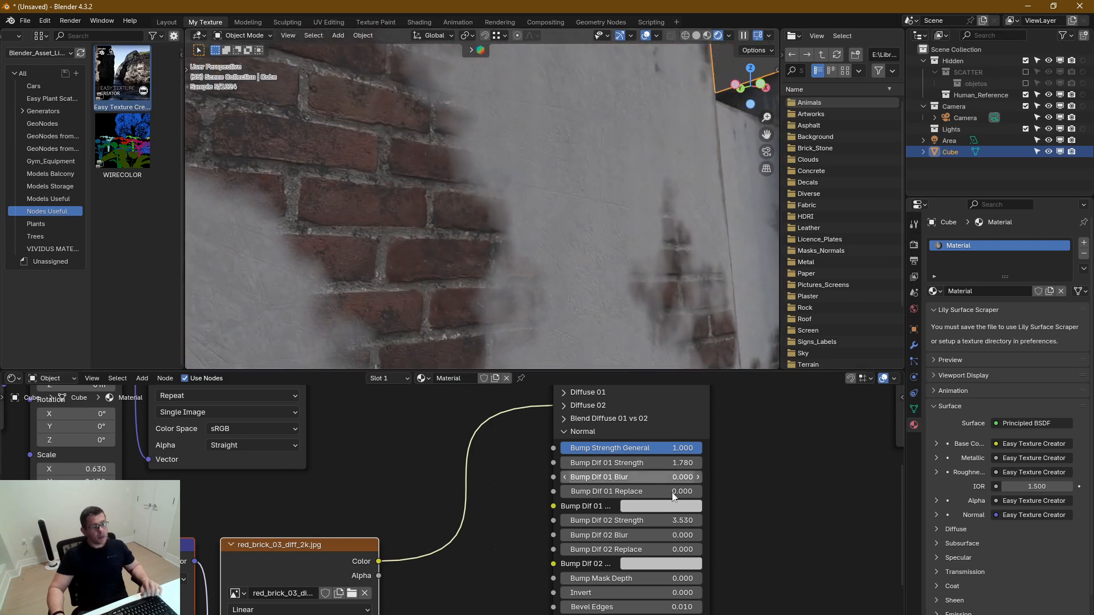
# Collapse the Normal settings, expand Diffuse 02 and raise Diffuse 02 Blur to 307.5
pyautogui.click(564, 433)
pyautogui.click(564, 407)
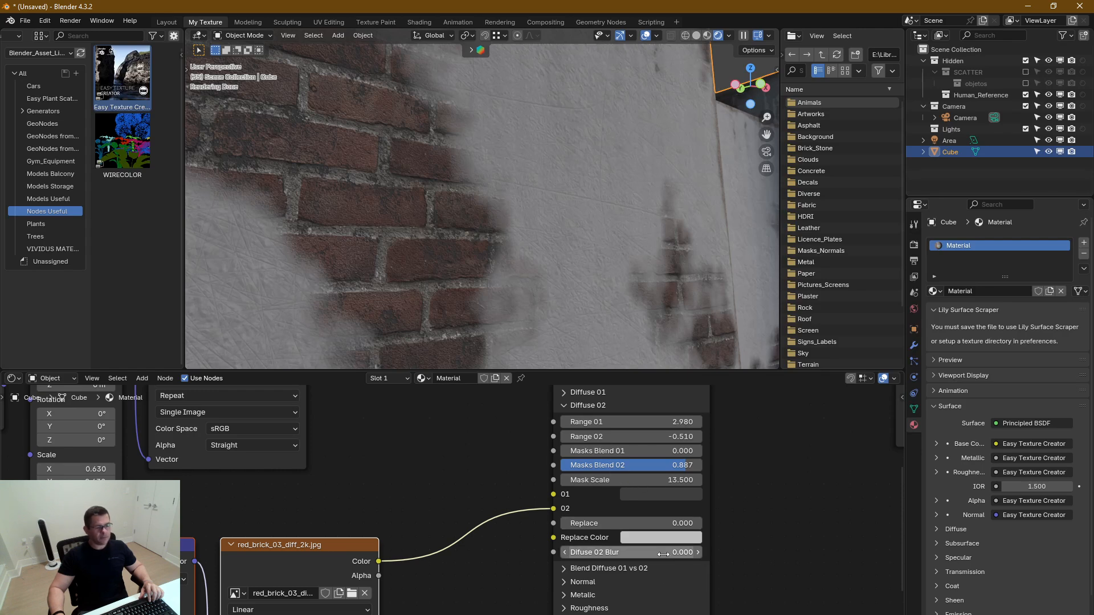
pyautogui.moveTo(663, 553); pyautogui.dragTo(812, 556)
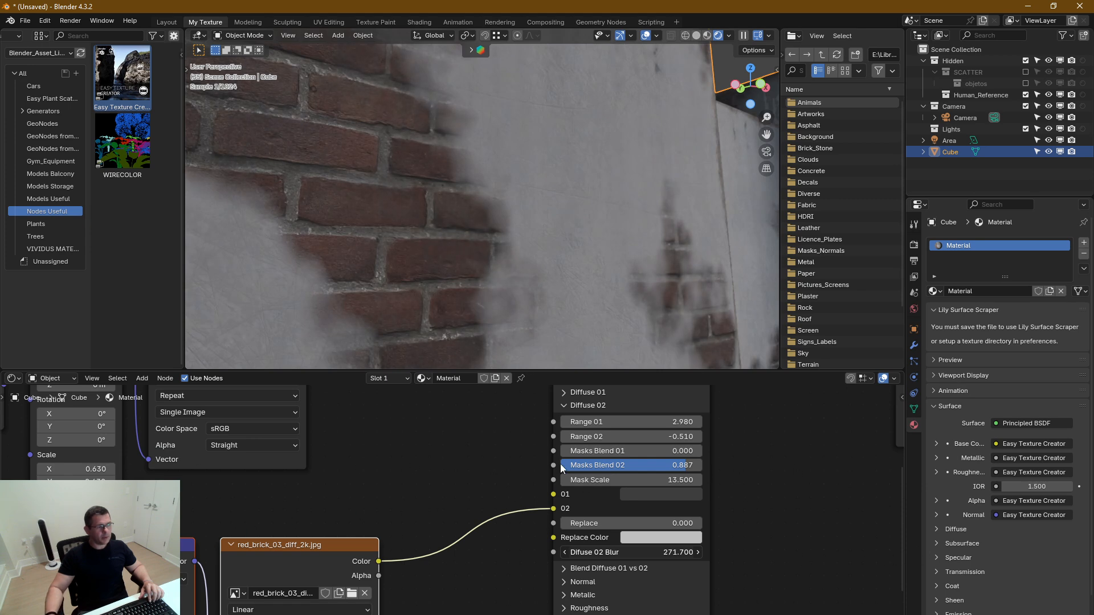
pyautogui.moveTo(561, 464); pyautogui.dragTo(655, 568)
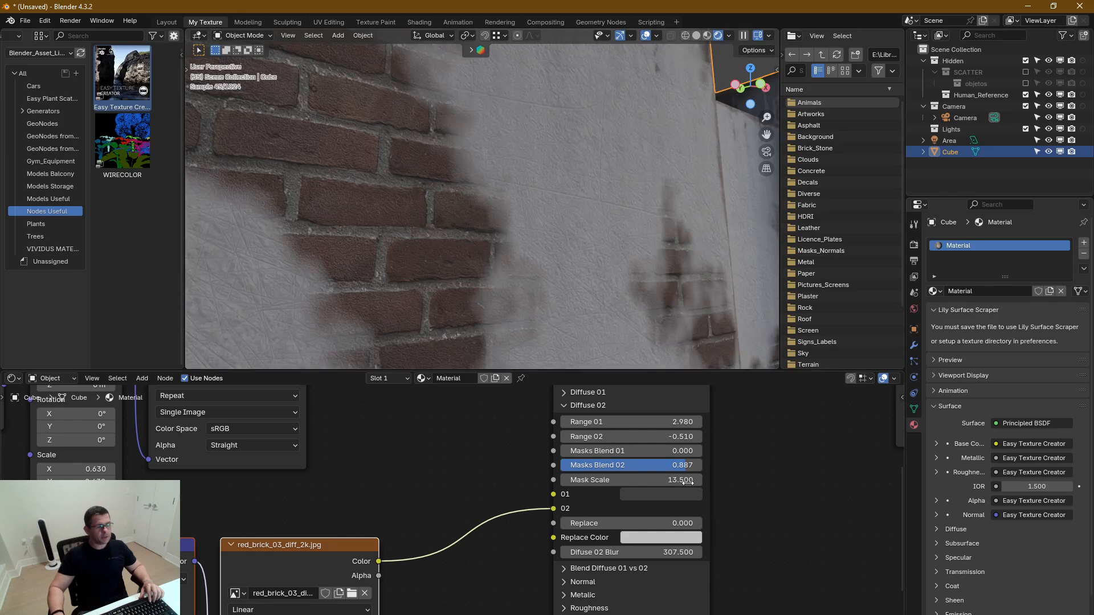
# Expand the Normal settings, set Bump Strength General to 0 and look closely at the brick texture
pyautogui.moveTo(763, 556); pyautogui.dragTo(760, 528, button='middle')
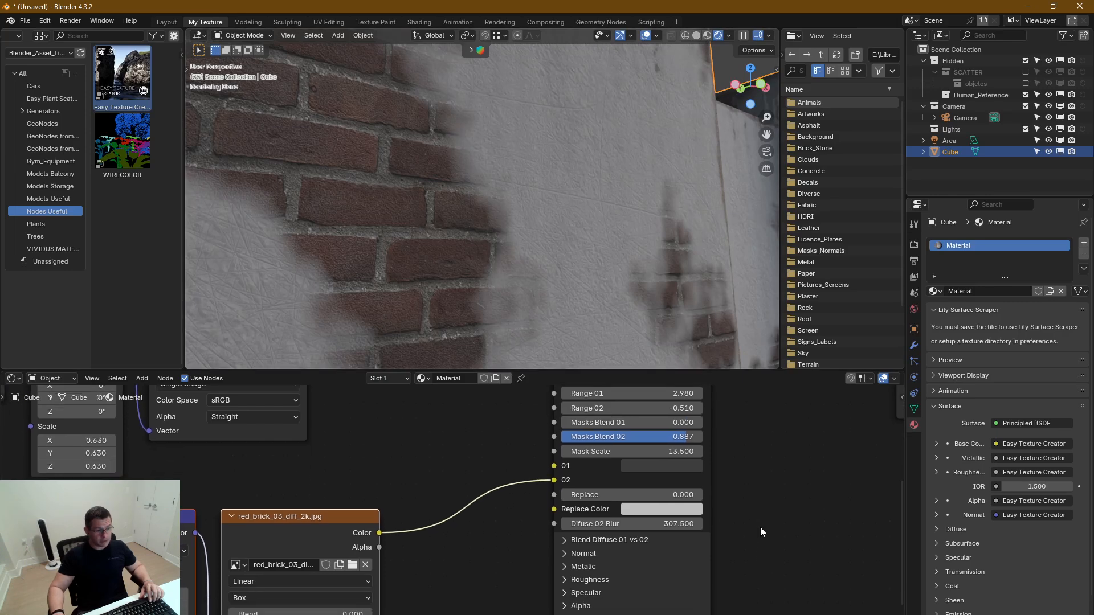
pyautogui.click(566, 553)
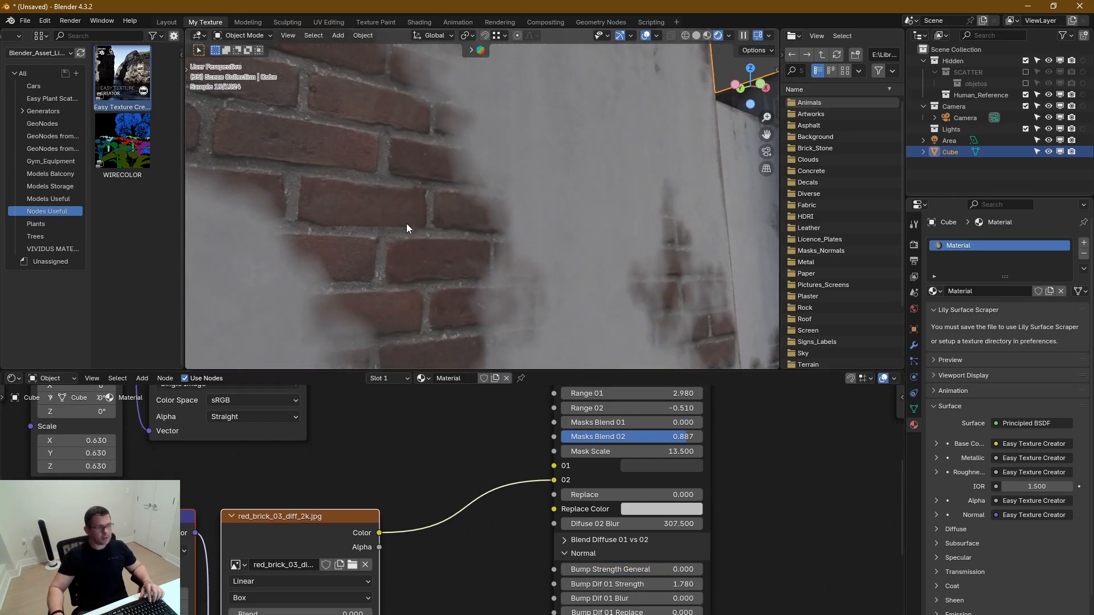
pyautogui.scroll(3, 403, 243)
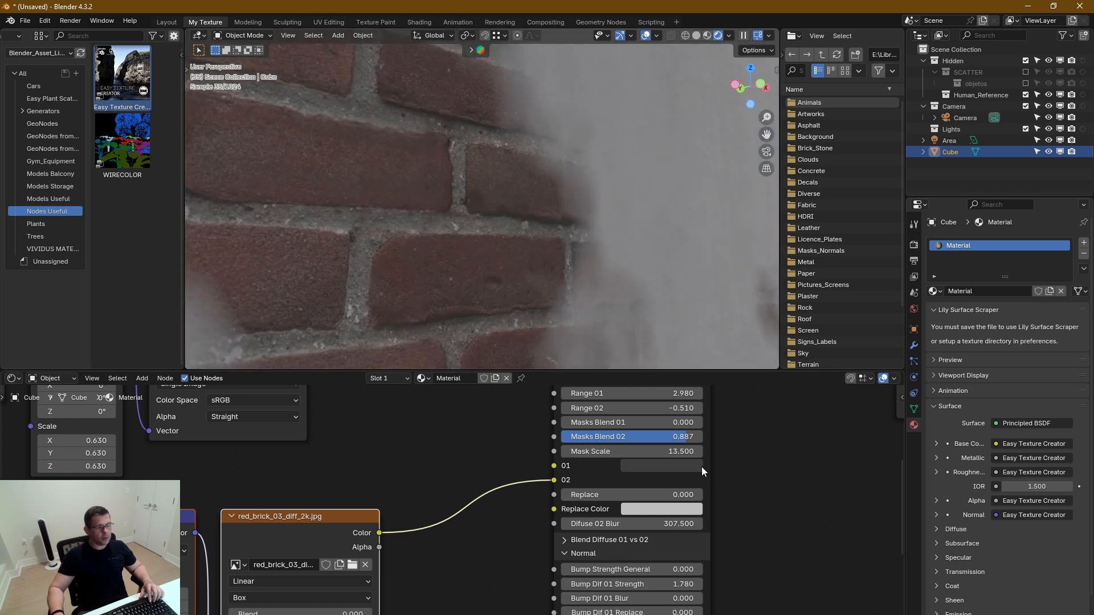
# Raise Diffuse 02 Blur to 624.5 and check its effect on the bricks and concrete
pyautogui.moveTo(731, 474); pyautogui.dragTo(723, 490, button='middle')
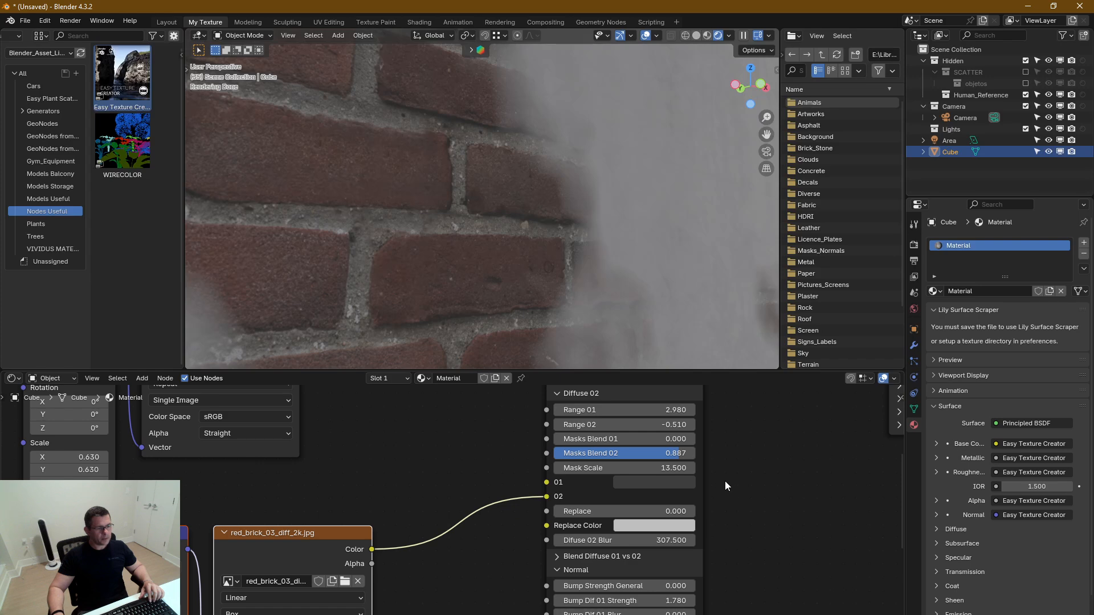
pyautogui.moveTo(638, 541); pyautogui.dragTo(675, 540)
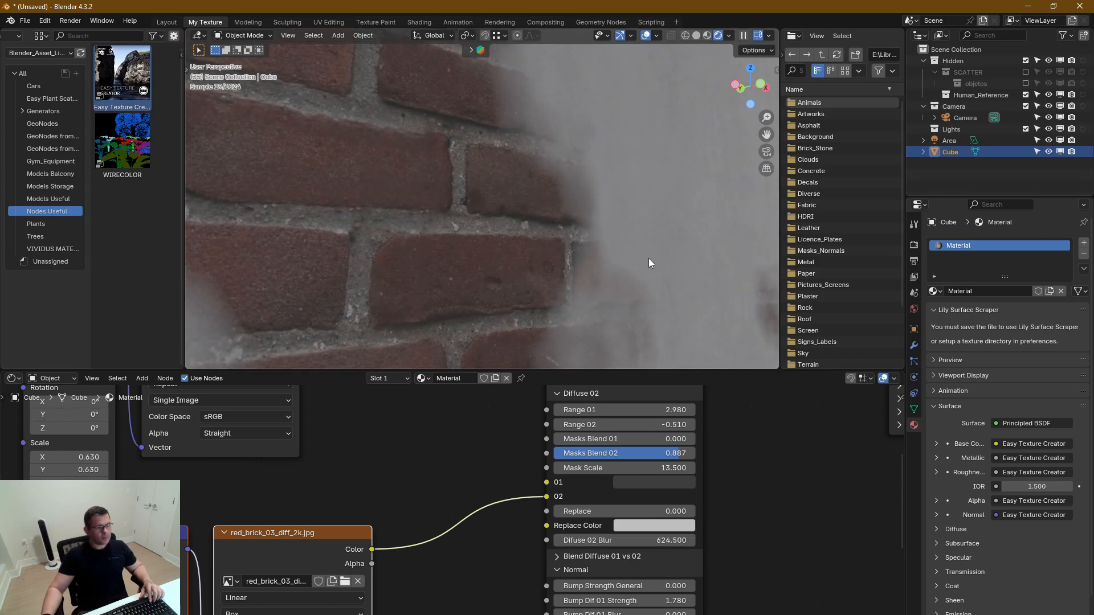
pyautogui.scroll(-5, 644, 258)
pyautogui.scroll(5, 447, 326)
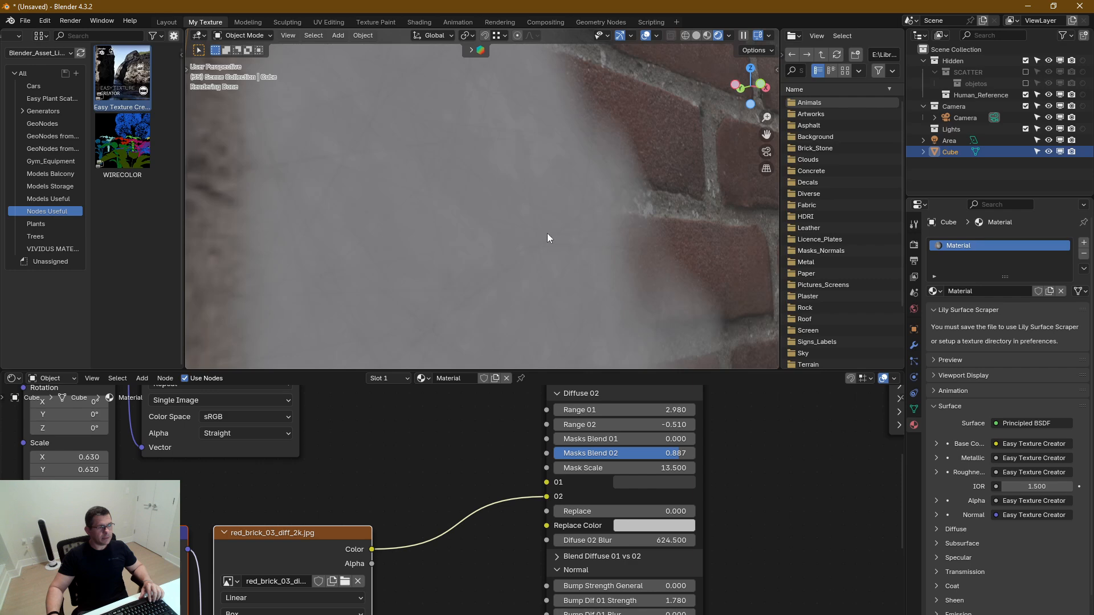
pyautogui.scroll(-2, 556, 257)
# Reset Diffuse 02 Blur to 0 and bring the brick patch back into view
pyautogui.doubleClick(653, 541)
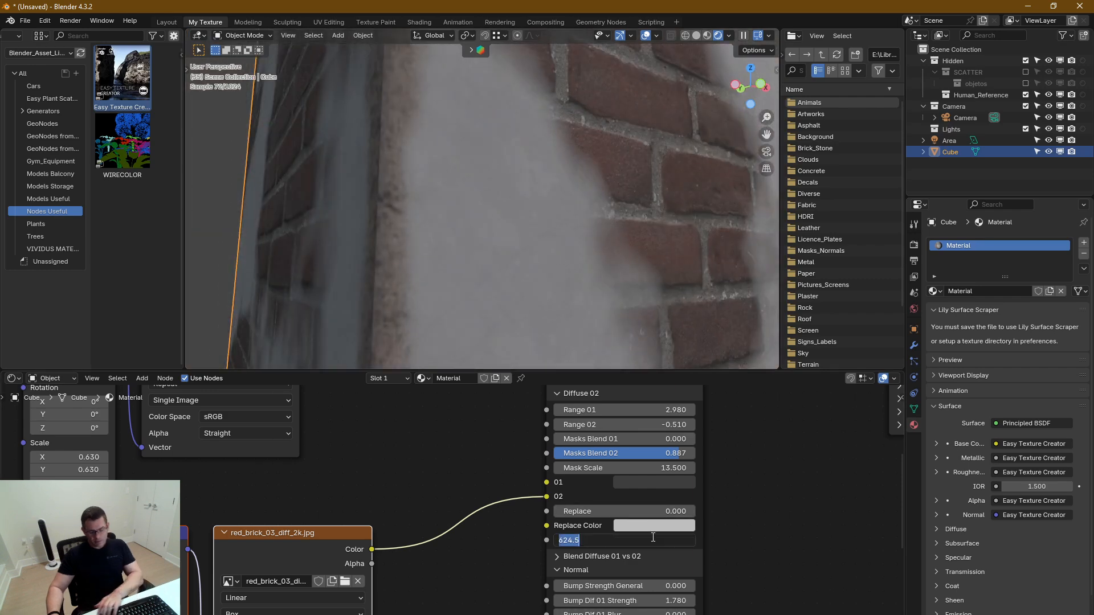
pyautogui.write('02 Blur 0.000')
pyautogui.press('Return')
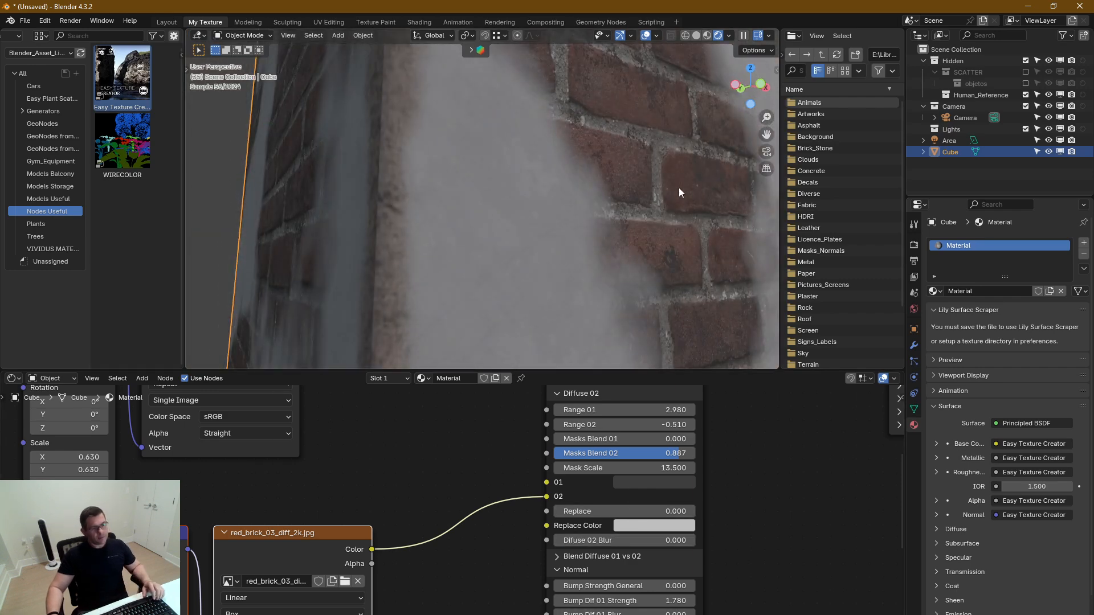
pyautogui.keyDown('shift'); pyautogui.moveTo(679, 187); pyautogui.dragTo(482, 152, button='middle'); pyautogui.keyUp('shift')
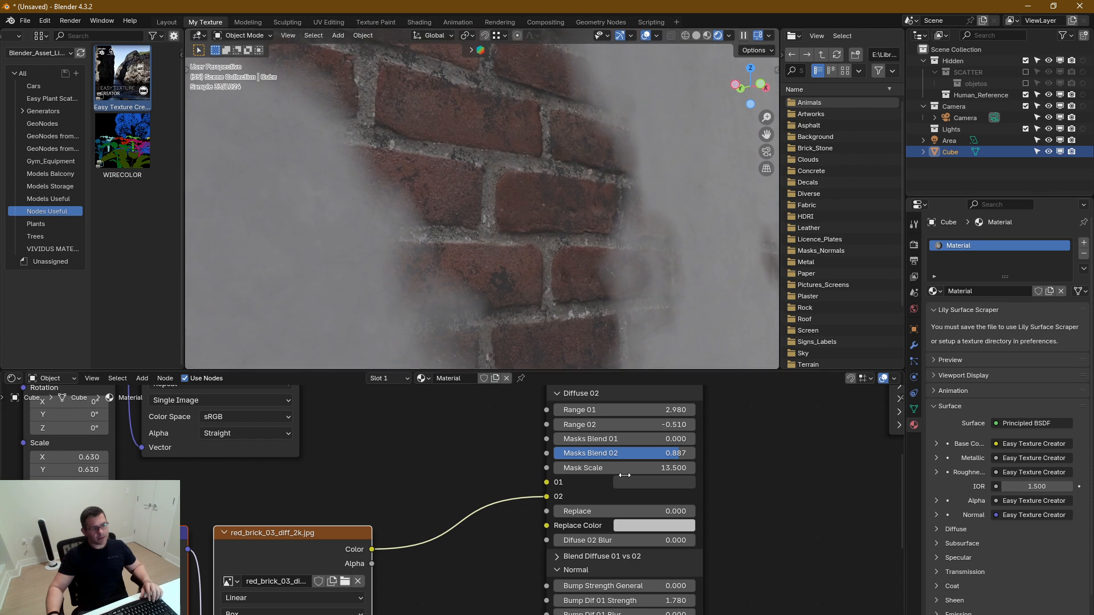
# Collapse the Diffuse 02 settings, expand Diffuse 01 and try a negative Blur value on it
pyautogui.moveTo(627, 540)
pyautogui.mouseDown()
pyautogui.moveTo(678, 541)
pyautogui.moveTo(624, 540)
pyautogui.mouseUp()
pyautogui.moveTo(789, 500); pyautogui.dragTo(796, 575, button='middle')
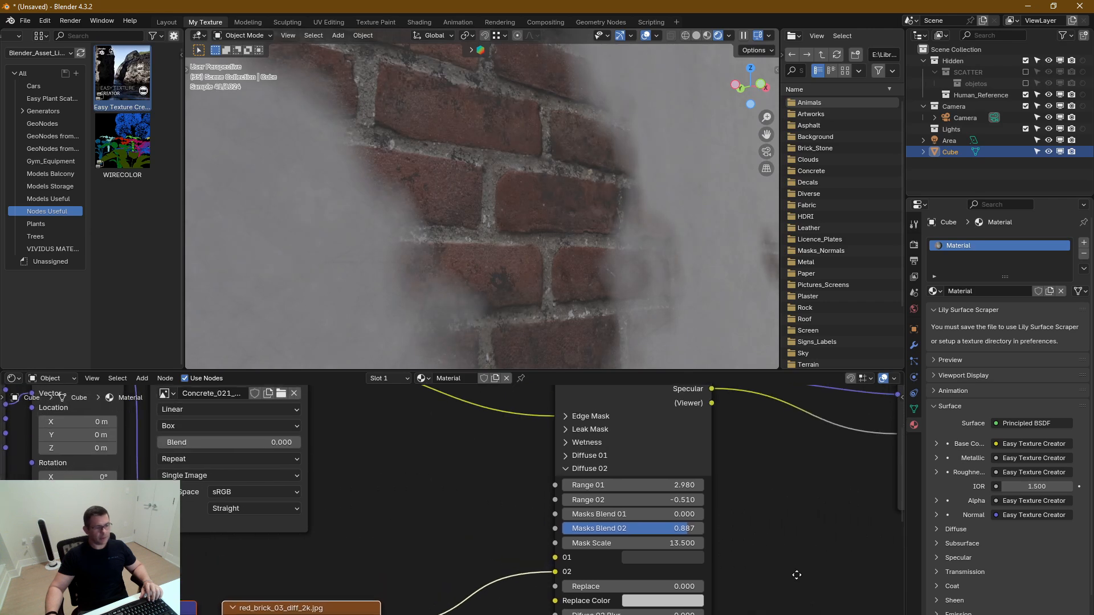
pyautogui.click(563, 469)
pyautogui.click(566, 459)
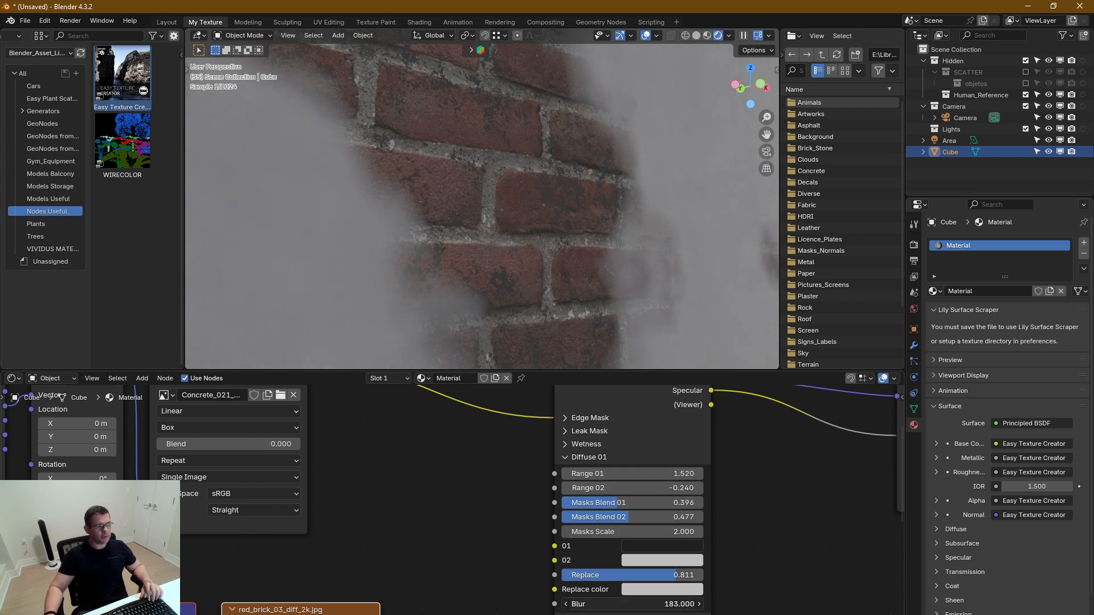
pyautogui.rightClick(601, 603)
# Set Bump Strength General back to 1 in the Normal settings and inspect the brick relief up close
pyautogui.moveTo(725, 560); pyautogui.dragTo(765, 473, button='middle')
pyautogui.scroll(-2, 727, 493)
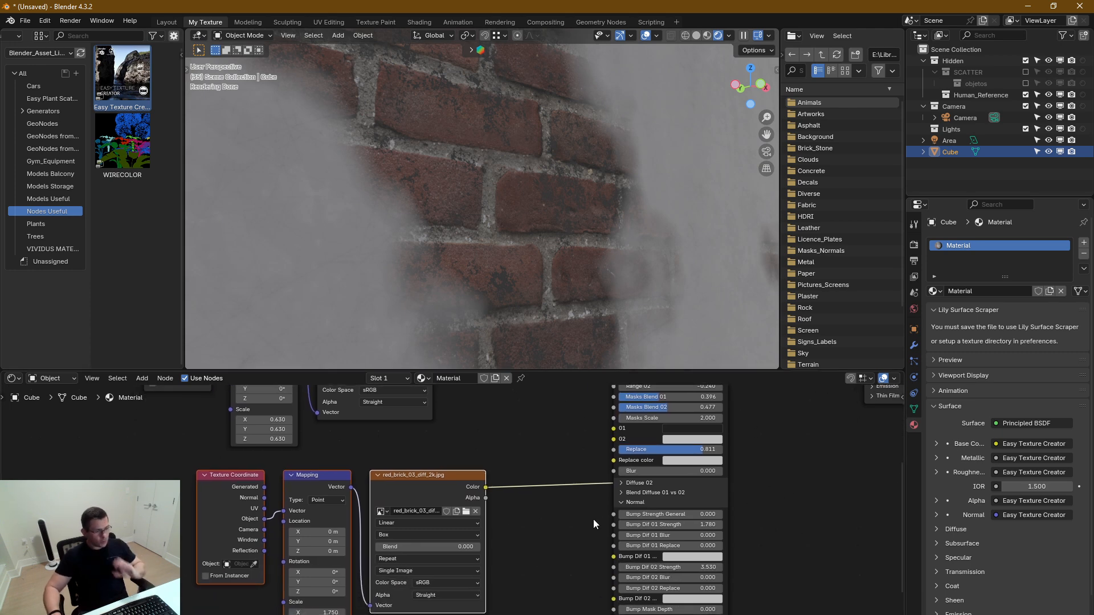
pyautogui.moveTo(557, 542); pyautogui.dragTo(554, 490, button='middle')
pyautogui.scroll(3, 594, 480)
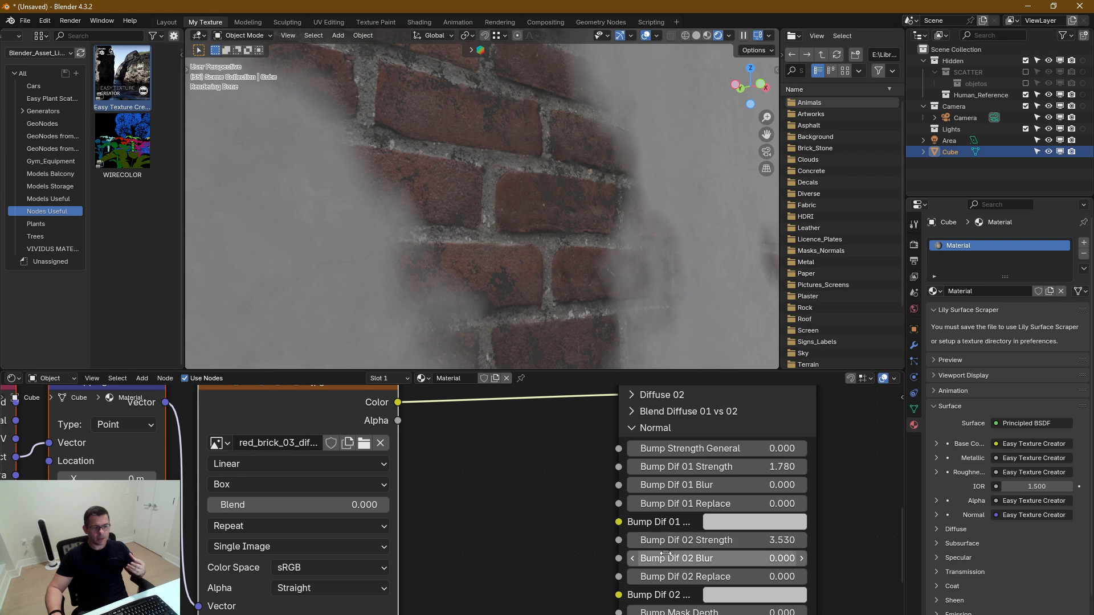
pyautogui.moveTo(581, 506); pyautogui.dragTo(548, 454, button='middle')
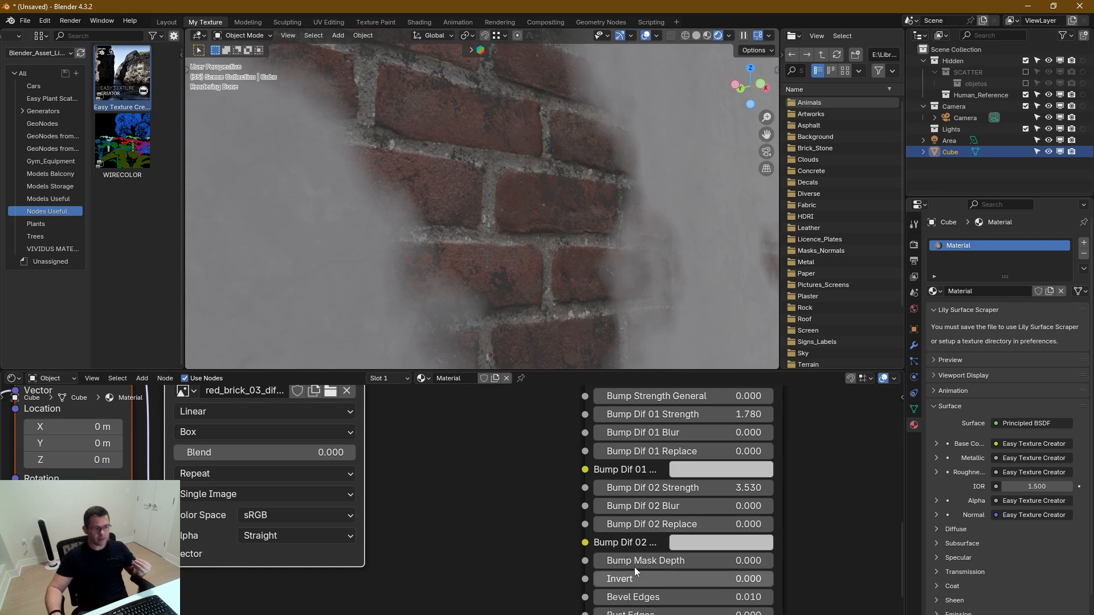
pyautogui.moveTo(756, 519); pyautogui.dragTo(686, 560, button='middle')
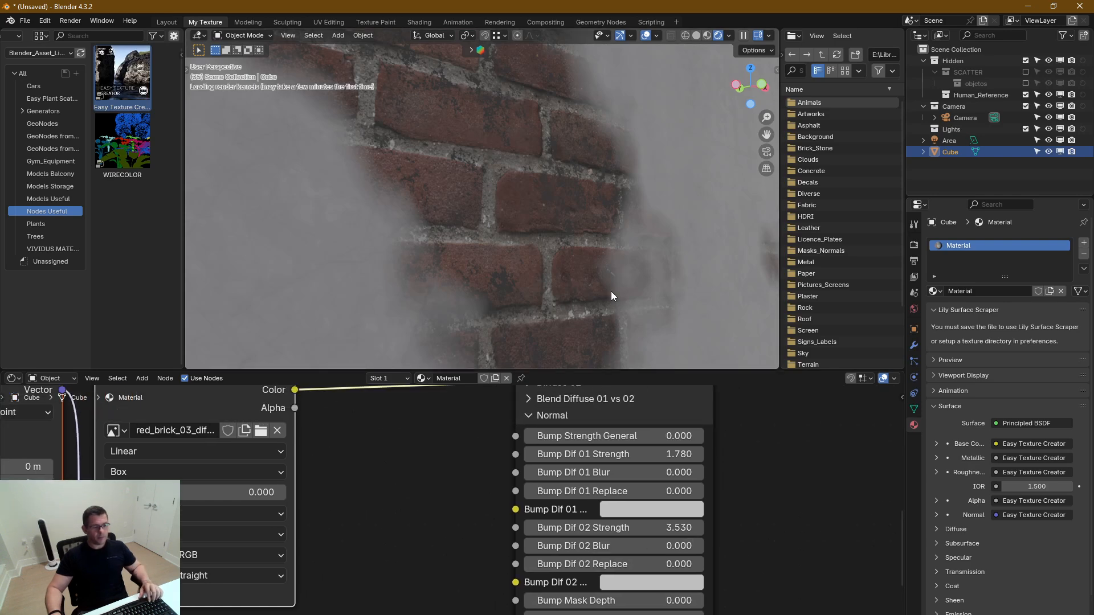
pyautogui.moveTo(620, 431); pyautogui.dragTo(799, 431)
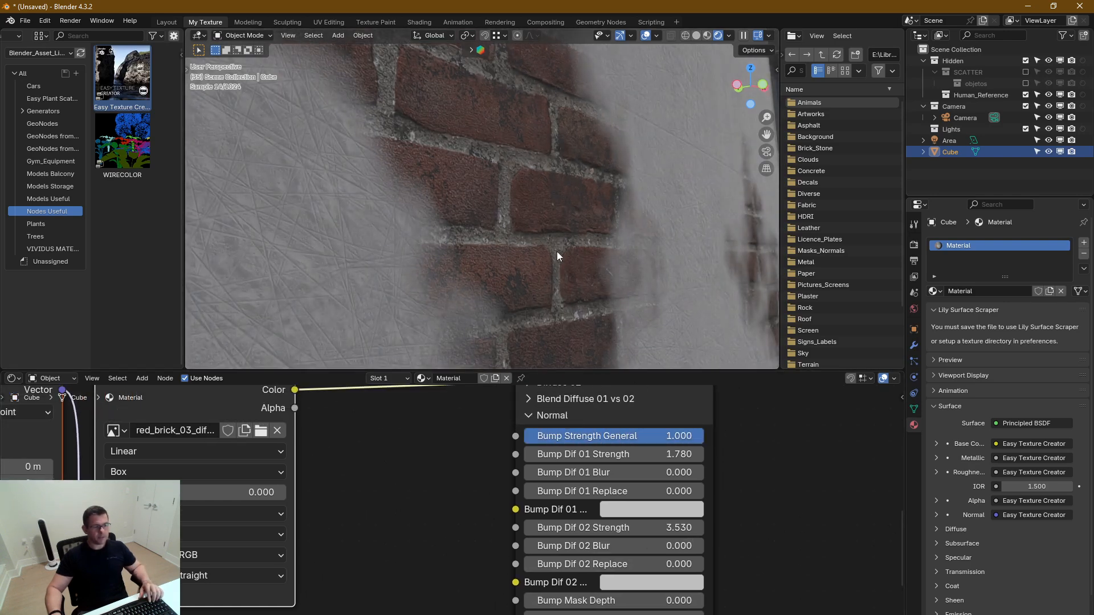
pyautogui.scroll(3, 501, 154)
pyautogui.moveTo(551, 251); pyautogui.dragTo(559, 259, button='middle')
# Try a Bump Dif 02 Blur of 295.6 on the brick bump and reset it to 0
pyautogui.moveTo(640, 577); pyautogui.dragTo(652, 497, button='middle')
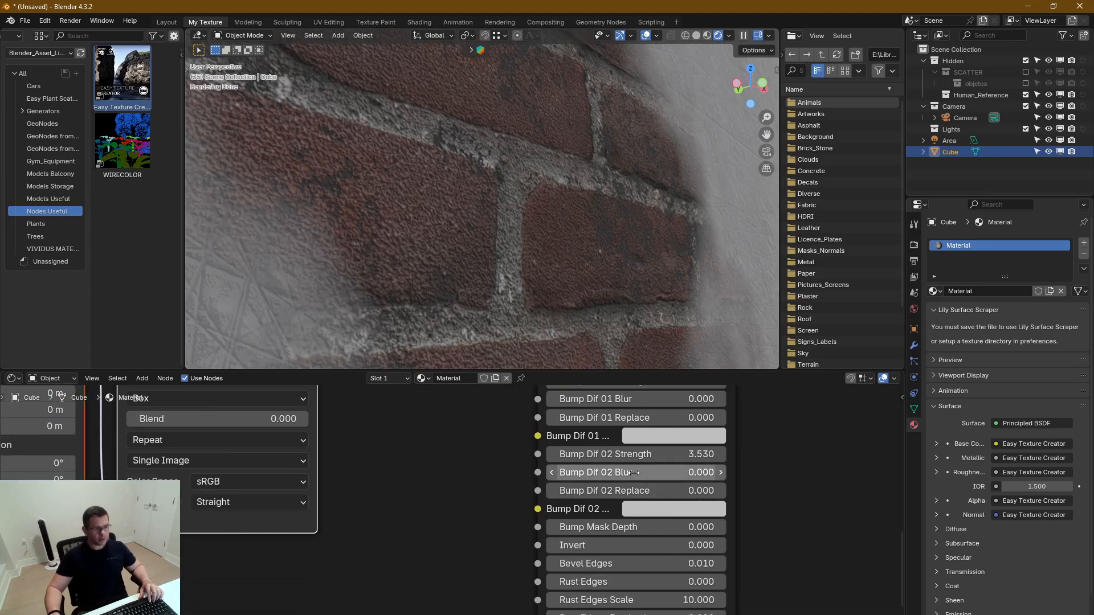
pyautogui.moveTo(634, 523); pyautogui.dragTo(628, 566, button='middle')
pyautogui.moveTo(658, 550); pyautogui.dragTo(764, 550)
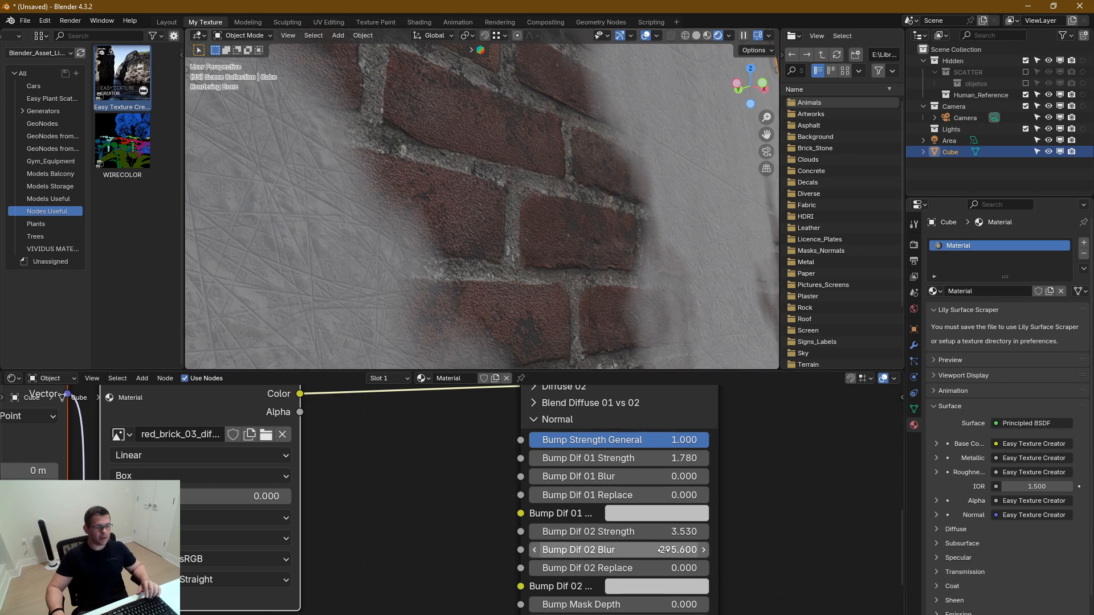
pyautogui.doubleClick(668, 548)
pyautogui.write('0')
pyautogui.press('Return')
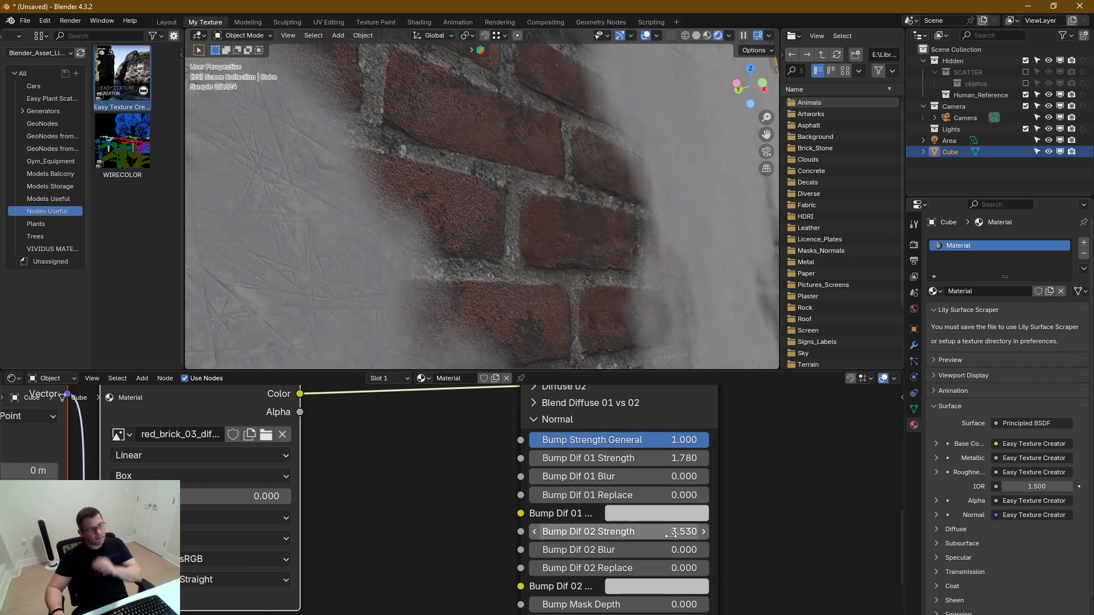
# Set Bump Dif 02 Replace to 1 in the Normal settings
pyautogui.moveTo(738, 513); pyautogui.dragTo(762, 494, button='middle')
pyautogui.scroll(-2, 501, 485)
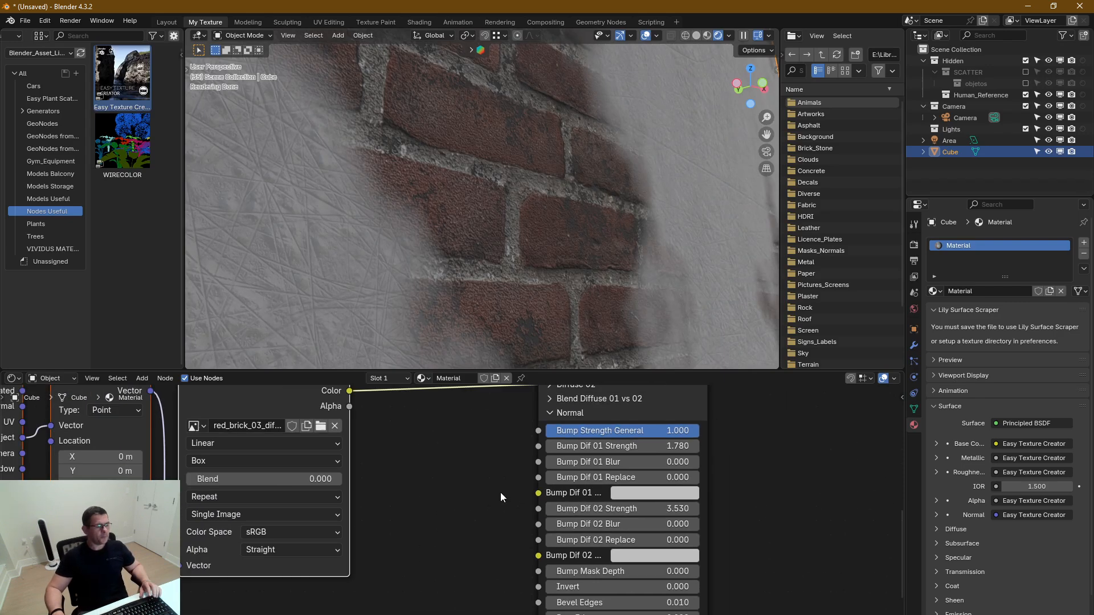
pyautogui.moveTo(500, 493); pyautogui.dragTo(529, 517, button='middle')
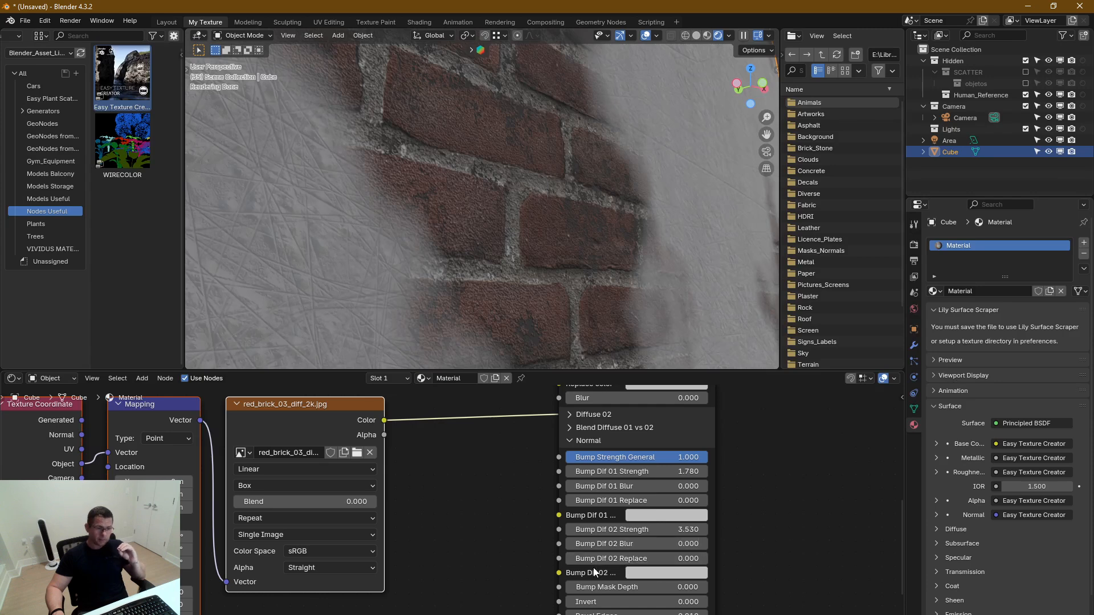
pyautogui.moveTo(596, 556); pyautogui.dragTo(706, 559)
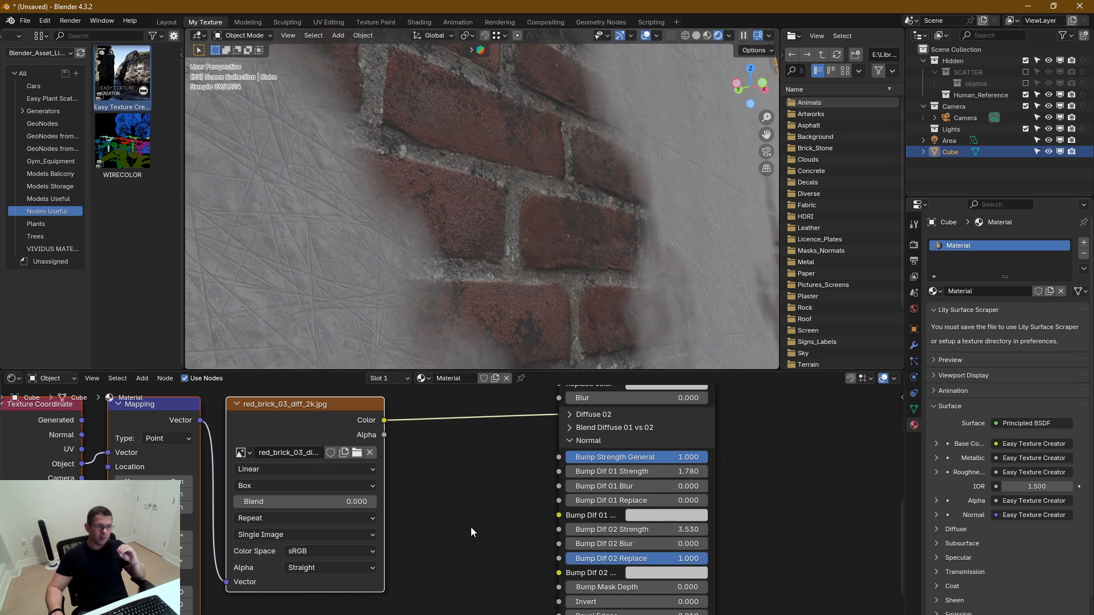
# Duplicate the brick diffuse texture's Texture Coordinate, Mapping and image nodes and place the copy below the originals
pyautogui.moveTo(471, 528); pyautogui.dragTo(522, 471, button='middle')
pyautogui.scroll(-2, 486, 549)
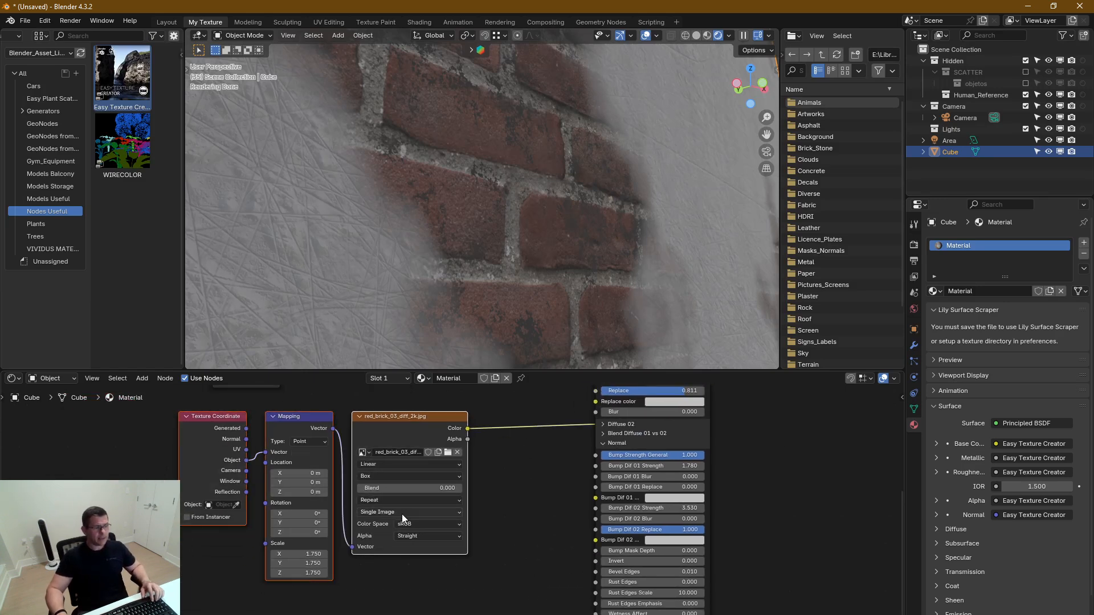
pyautogui.moveTo(402, 514); pyautogui.dragTo(489, 456, button='middle')
pyautogui.hotkey('shift', 'd')
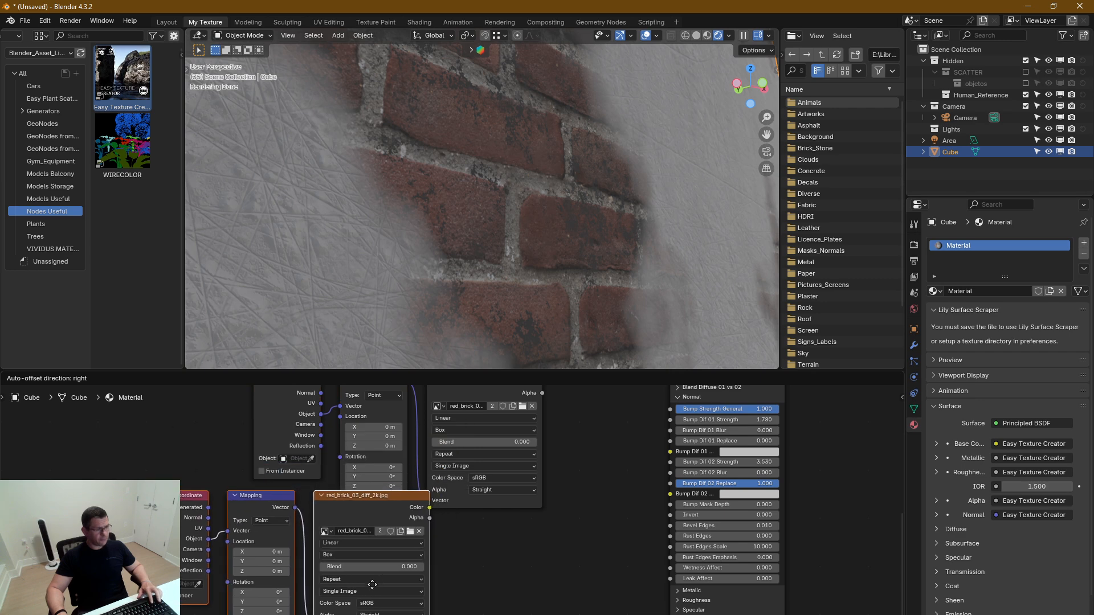
pyautogui.click(419, 603)
pyautogui.moveTo(422, 580); pyautogui.dragTo(331, 612, button='middle')
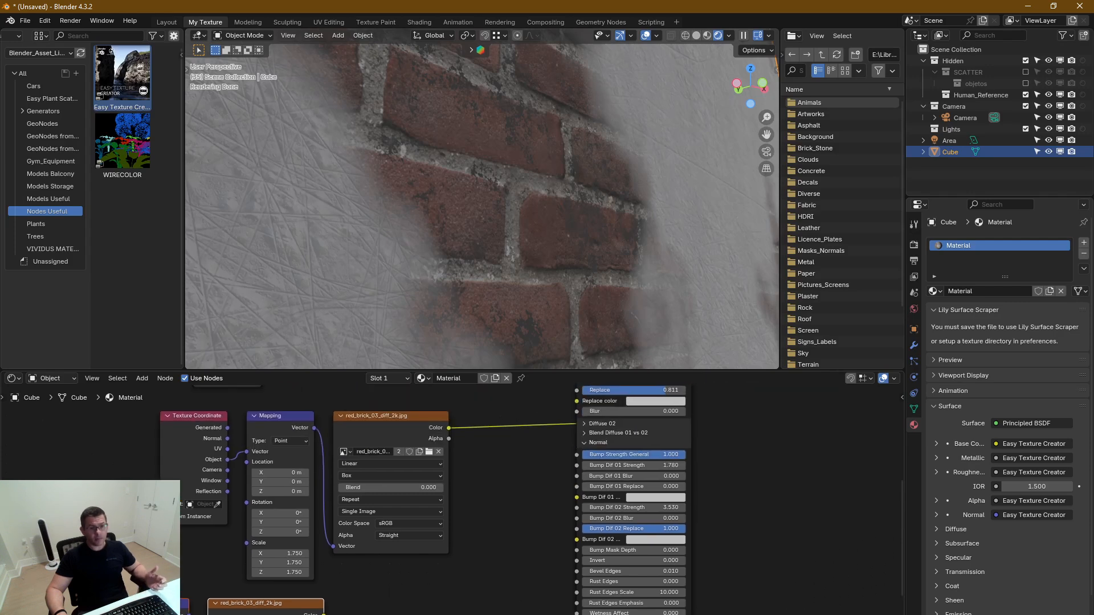
pyautogui.moveTo(358, 614); pyautogui.dragTo(428, 555, button='middle')
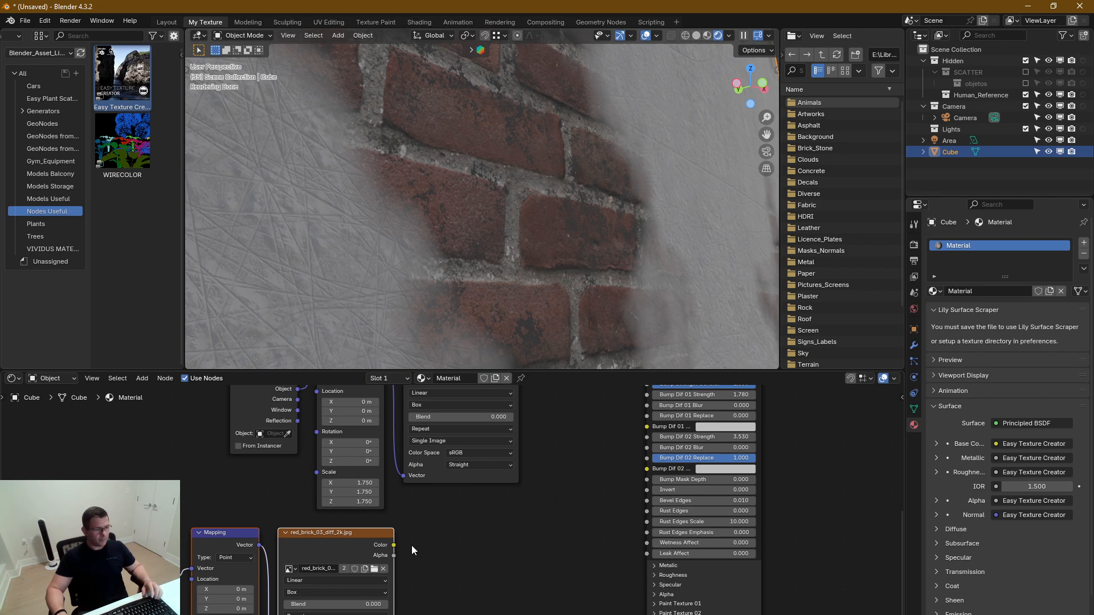
# Load red_brick_03_disp_2k.png into the duplicated image node and connect its Color output to the Bump Dif 02 Replace color input
pyautogui.click(374, 568)
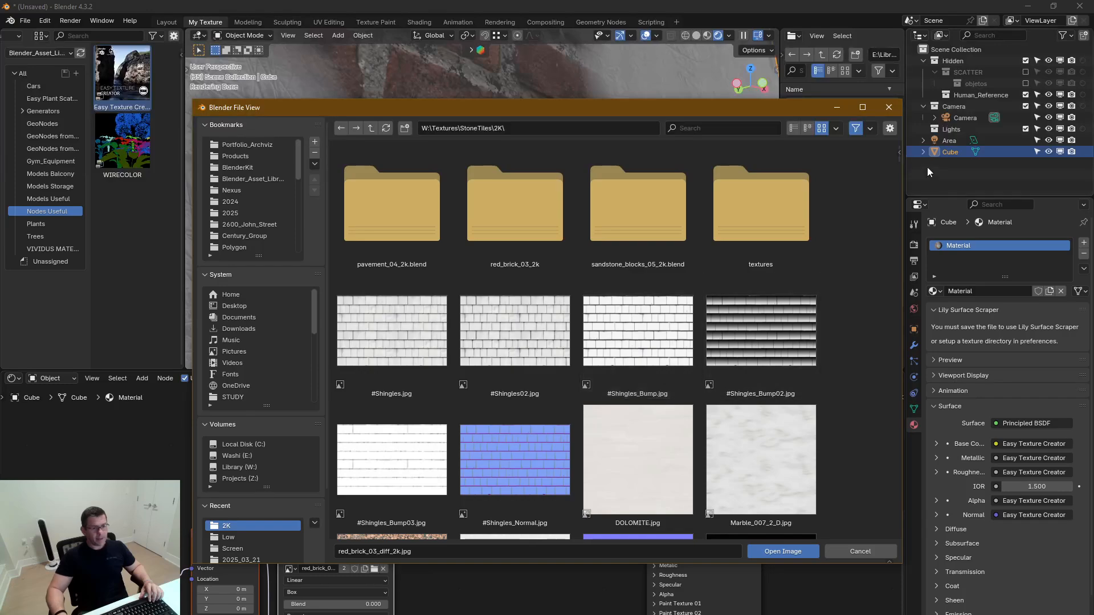
pyautogui.scroll(-3, 900, 166)
pyautogui.moveTo(901, 169); pyautogui.dragTo(915, 329)
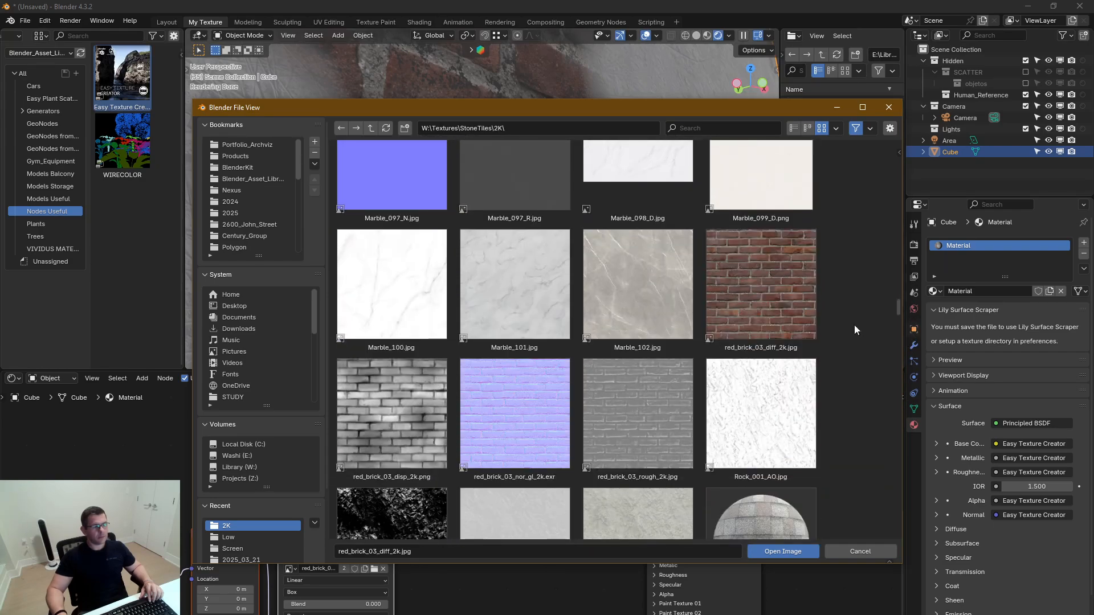
pyautogui.doubleClick(402, 406)
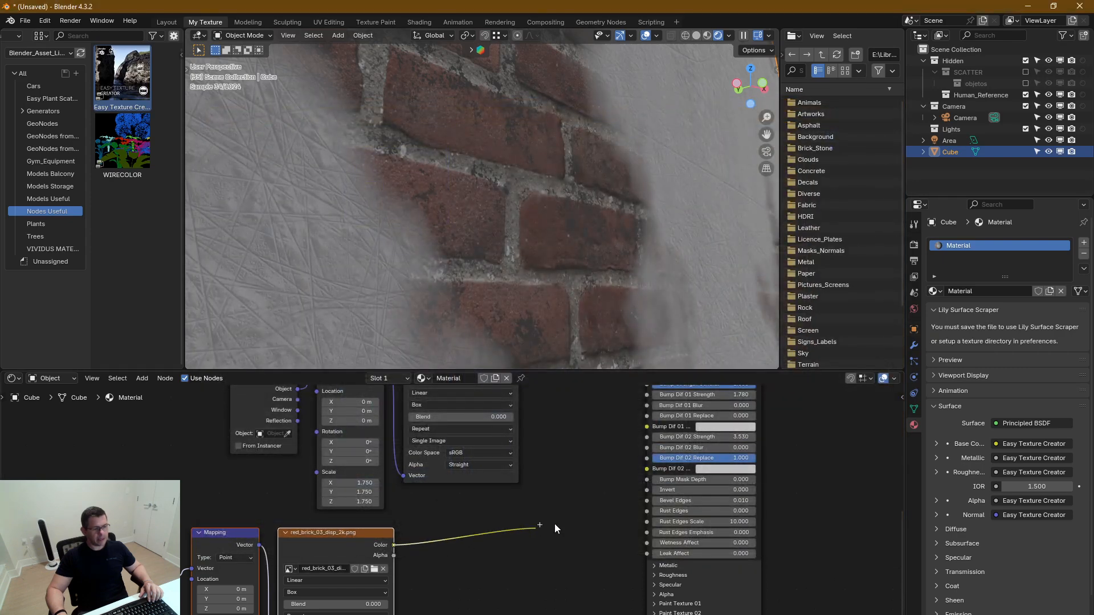
pyautogui.moveTo(555, 524); pyautogui.dragTo(649, 469)
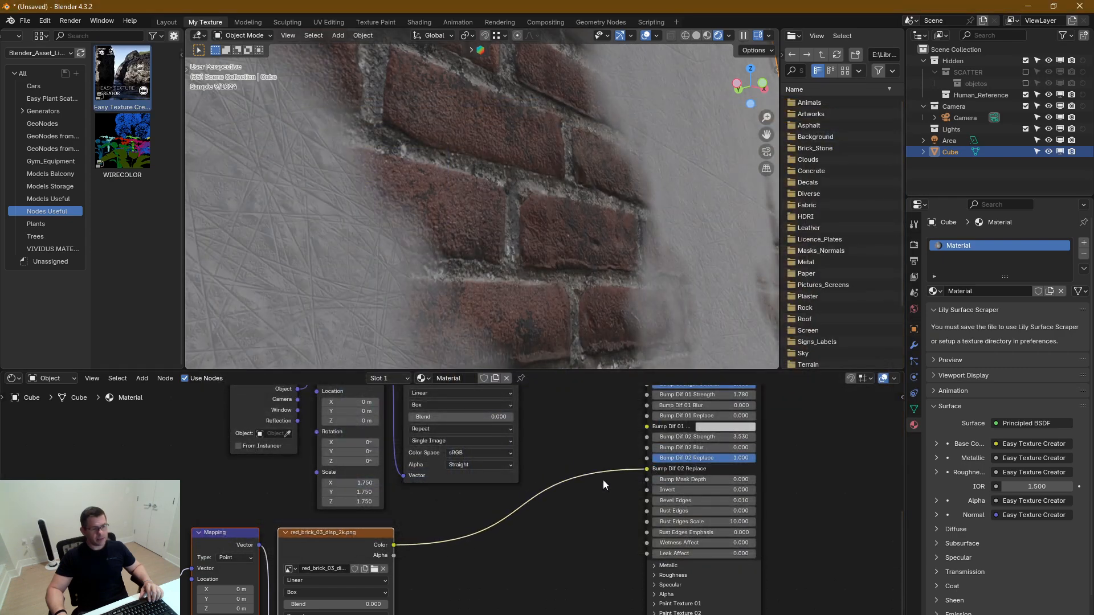
pyautogui.moveTo(621, 484); pyautogui.dragTo(540, 508, button='middle')
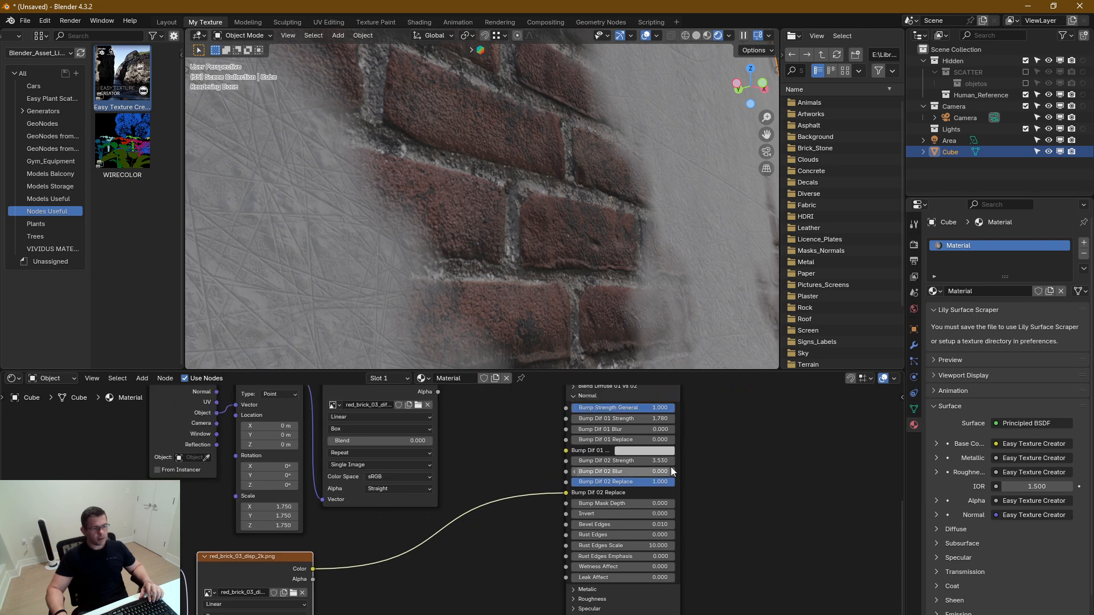
# Try Bump Dif 02 Replace at 0, return it to 1 and inspect the brick relief on the block
pyautogui.moveTo(670, 484); pyautogui.dragTo(561, 484)
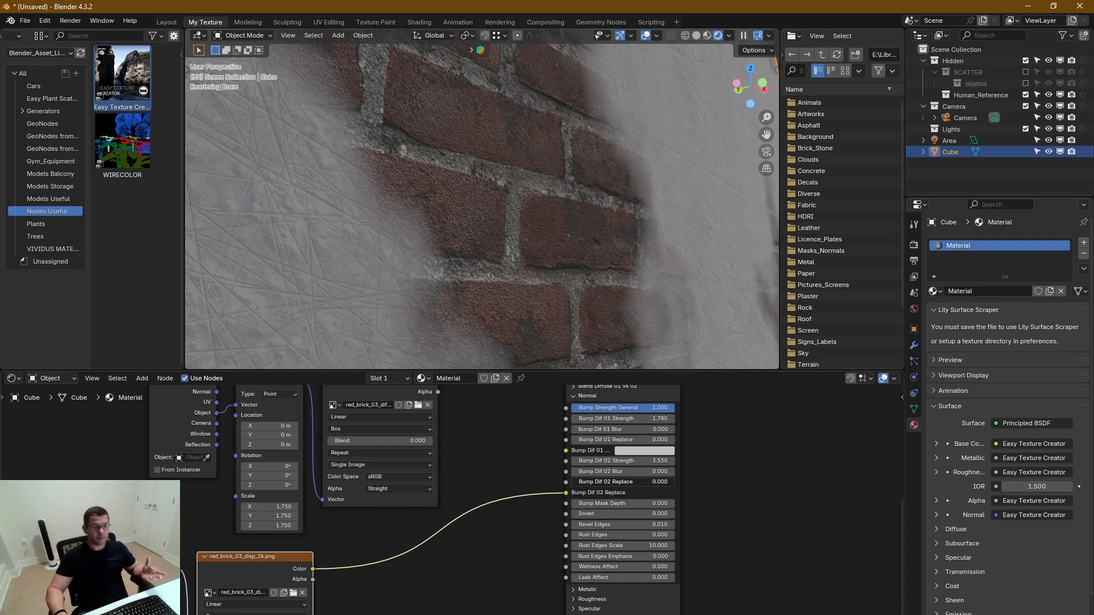
pyautogui.moveTo(582, 482); pyautogui.dragTo(723, 493)
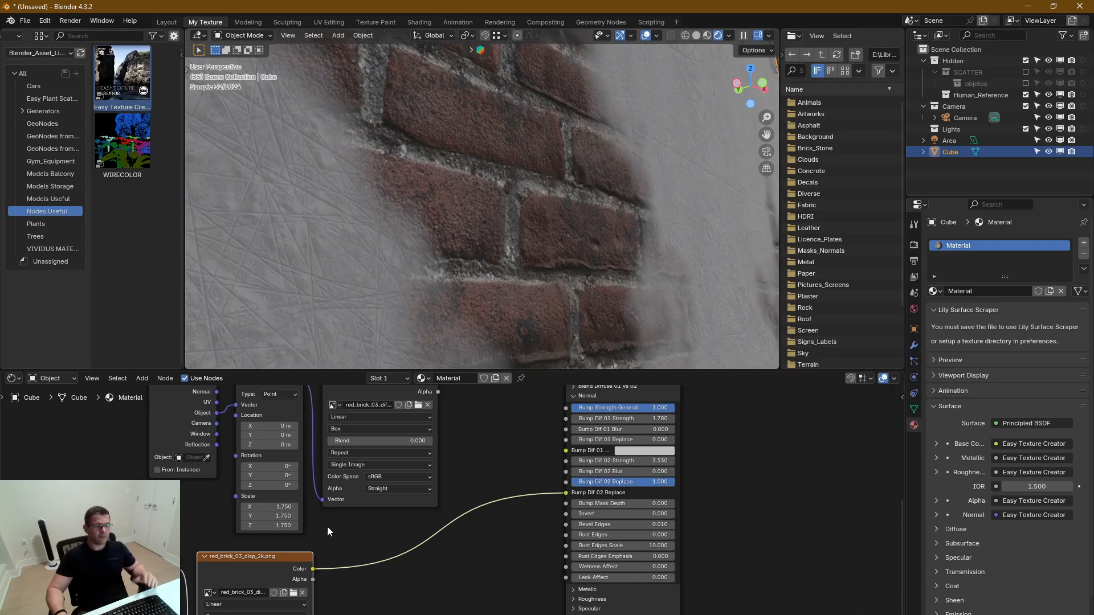
pyautogui.scroll(-4, 604, 197)
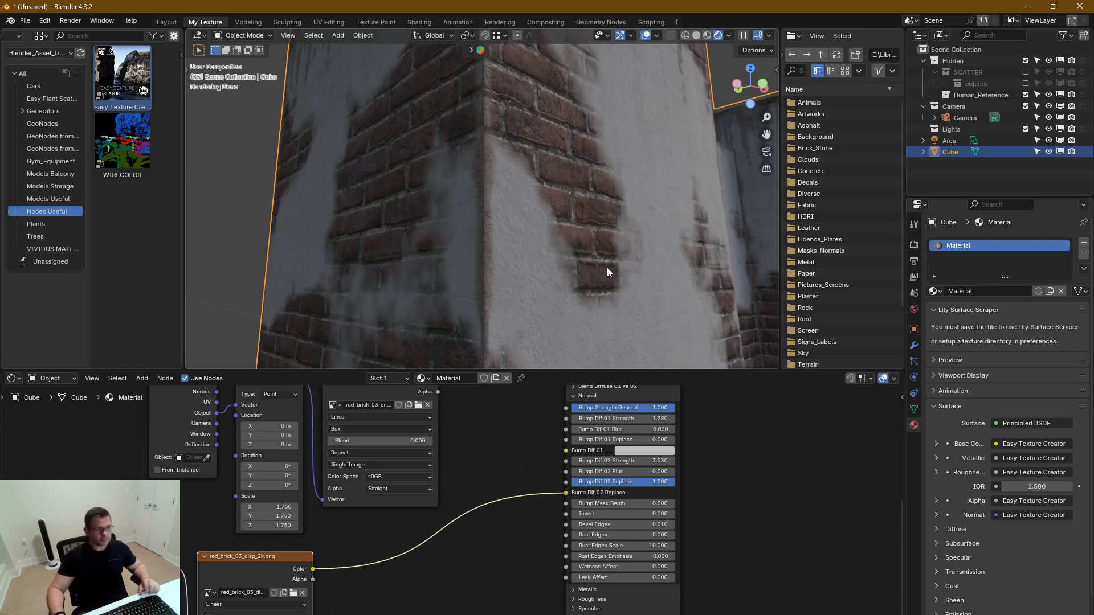
pyautogui.scroll(3, 607, 268)
pyautogui.scroll(4, 582, 211)
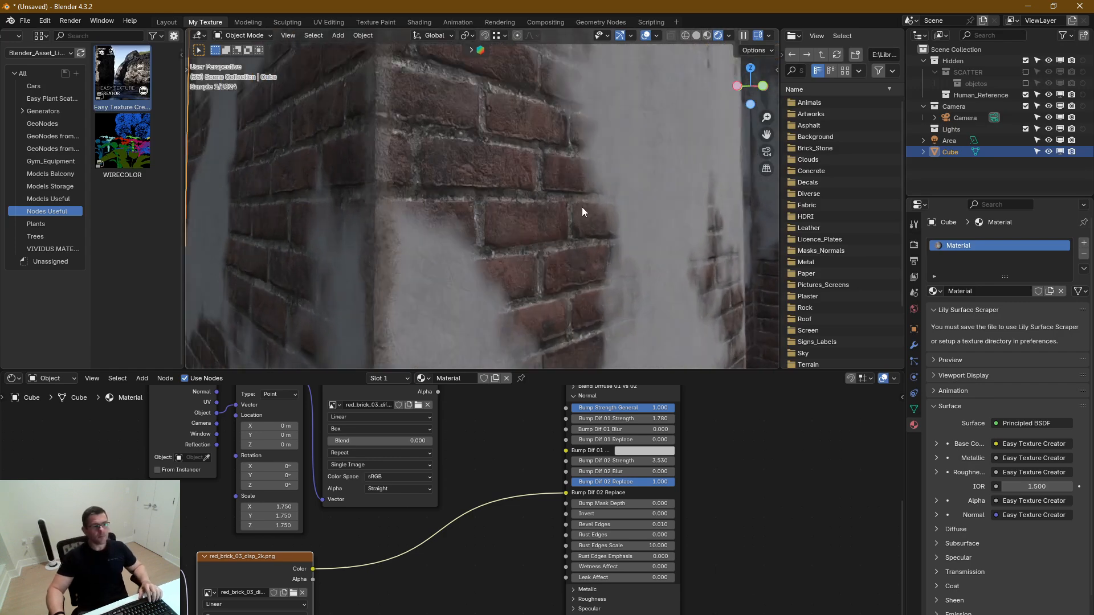
# Collapse the Diffuse 01 settings of the Easy Texture Creator node and bring the remaining Normal settings into view
pyautogui.moveTo(733, 495); pyautogui.dragTo(787, 540, button='middle')
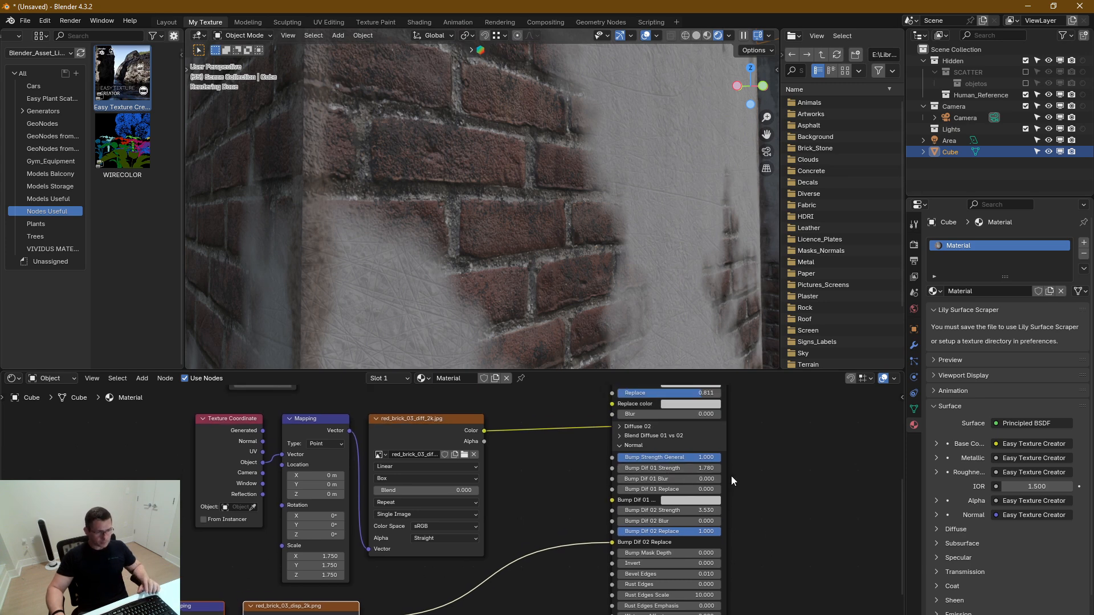
pyautogui.scroll(2, 731, 476)
pyautogui.moveTo(774, 508); pyautogui.dragTo(784, 479, button='middle')
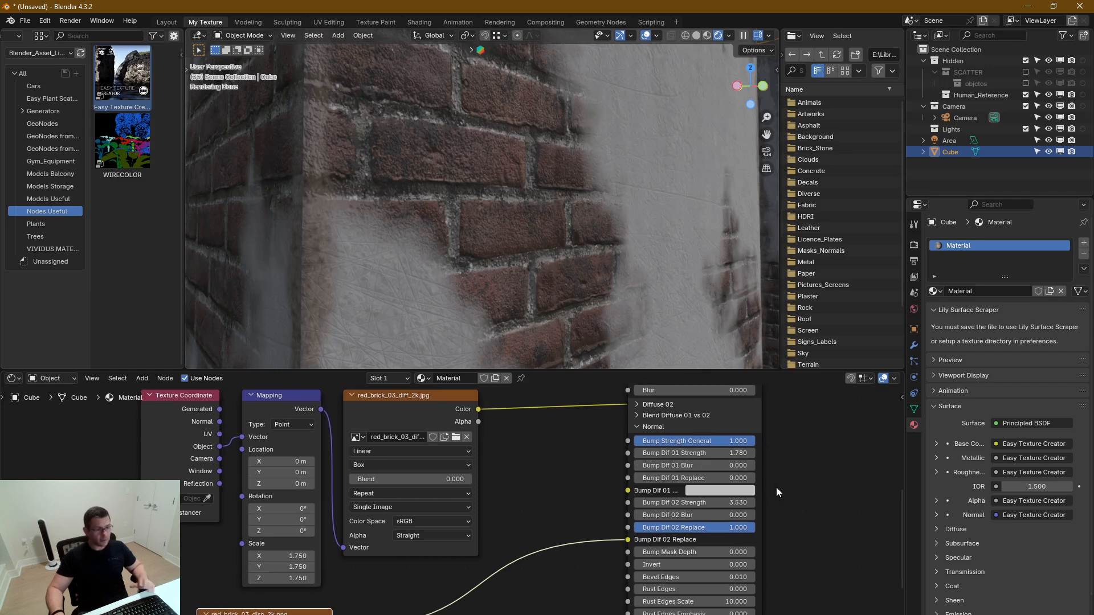
pyautogui.moveTo(802, 534); pyautogui.dragTo(791, 509, button='middle')
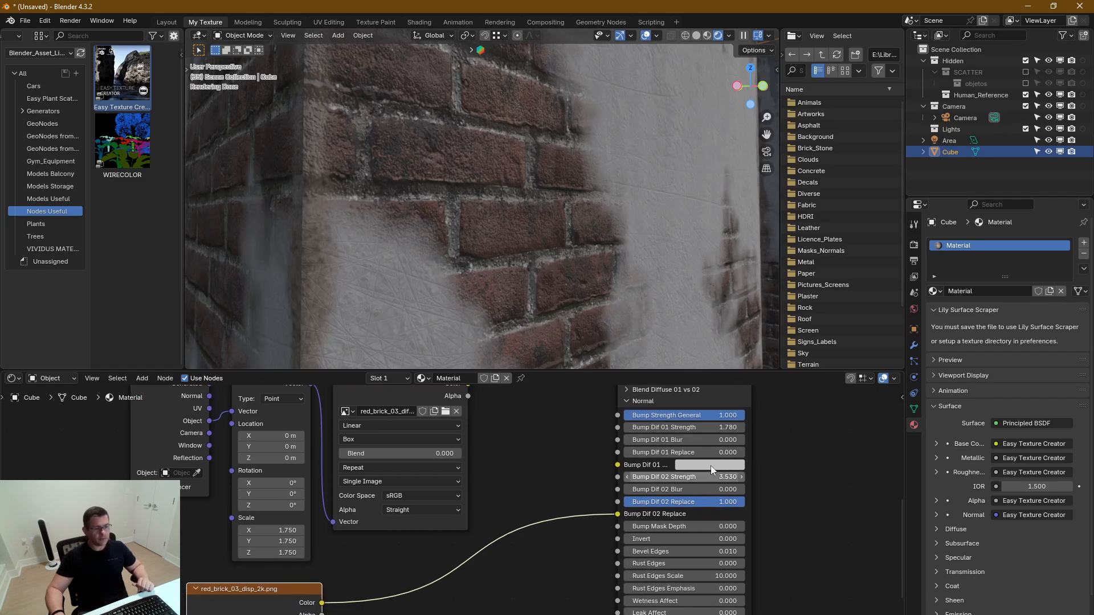
pyautogui.moveTo(812, 469); pyautogui.dragTo(826, 500, button='middle')
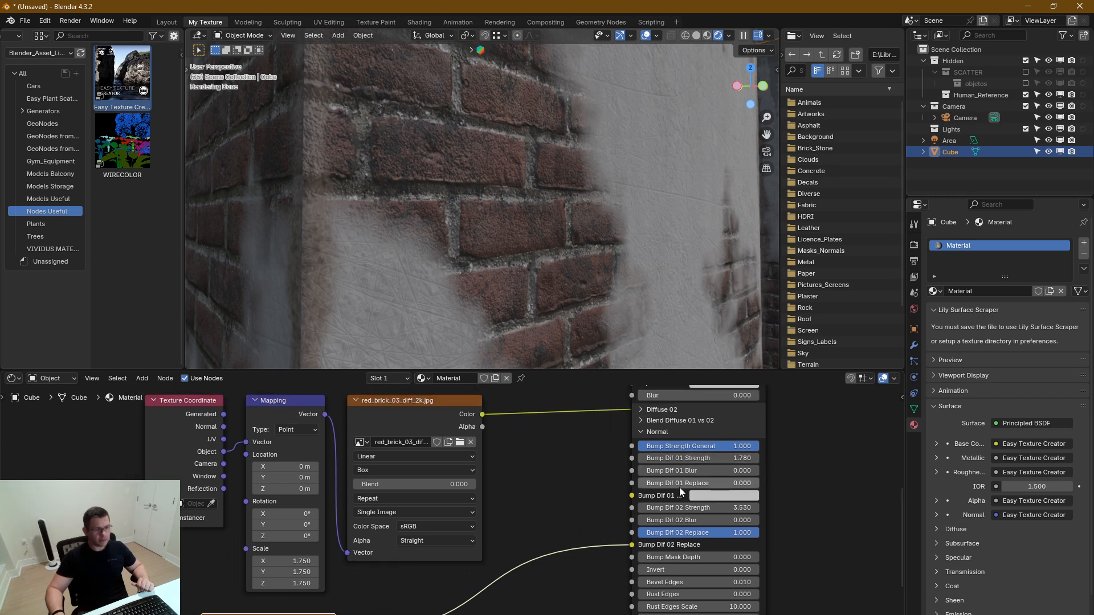
pyautogui.moveTo(809, 561); pyautogui.dragTo(805, 584, button='middle')
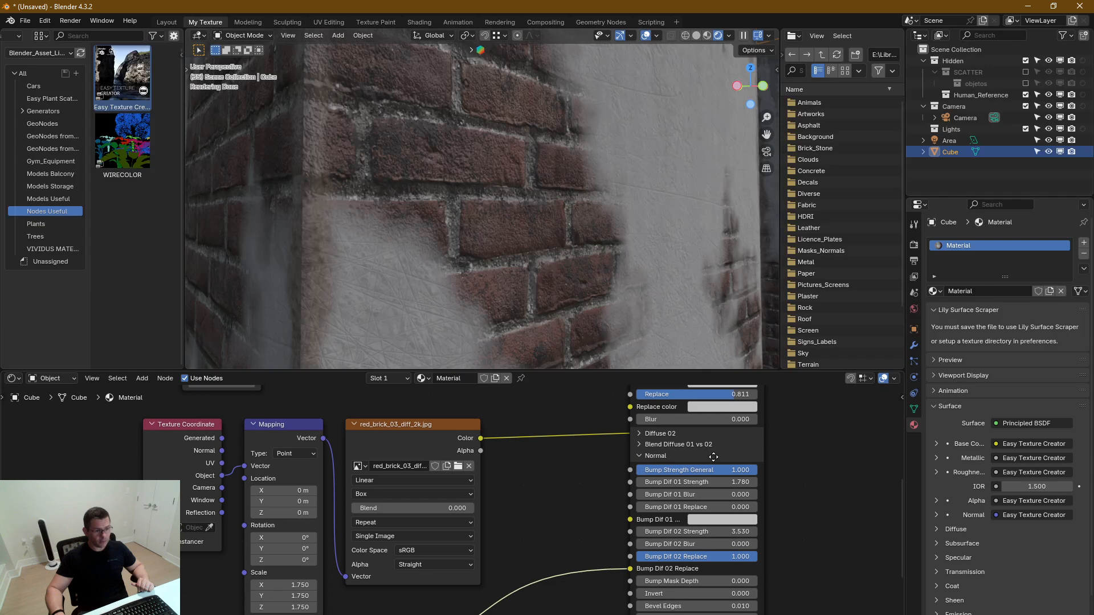
pyautogui.moveTo(718, 436); pyautogui.dragTo(748, 610, button='middle')
pyautogui.click(672, 465)
pyautogui.moveTo(826, 595); pyautogui.dragTo(794, 415, button='middle')
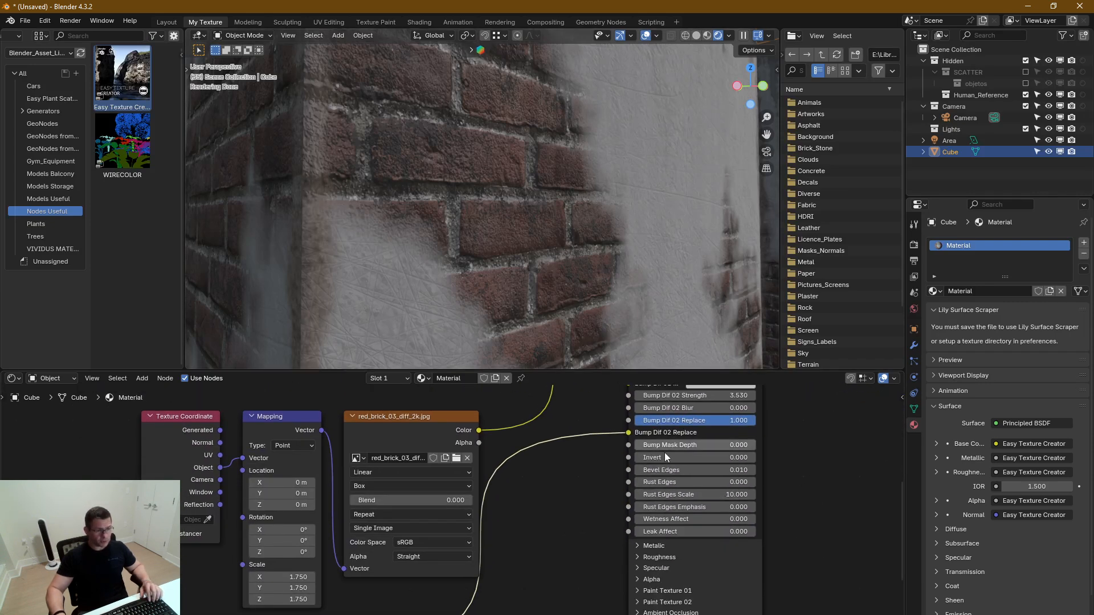
# Try Bevel Edges values of 0 and 0.001 in the Normal settings while viewing the block's corner up close
pyautogui.moveTo(679, 457); pyautogui.dragTo(584, 453)
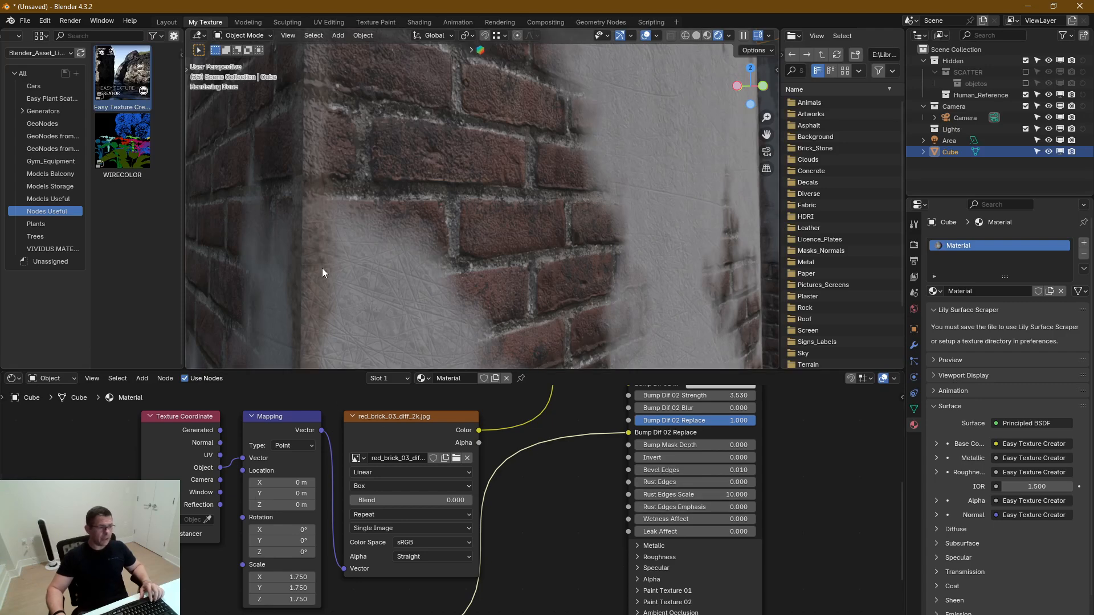
pyautogui.moveTo(322, 268); pyautogui.dragTo(422, 294, button='middle')
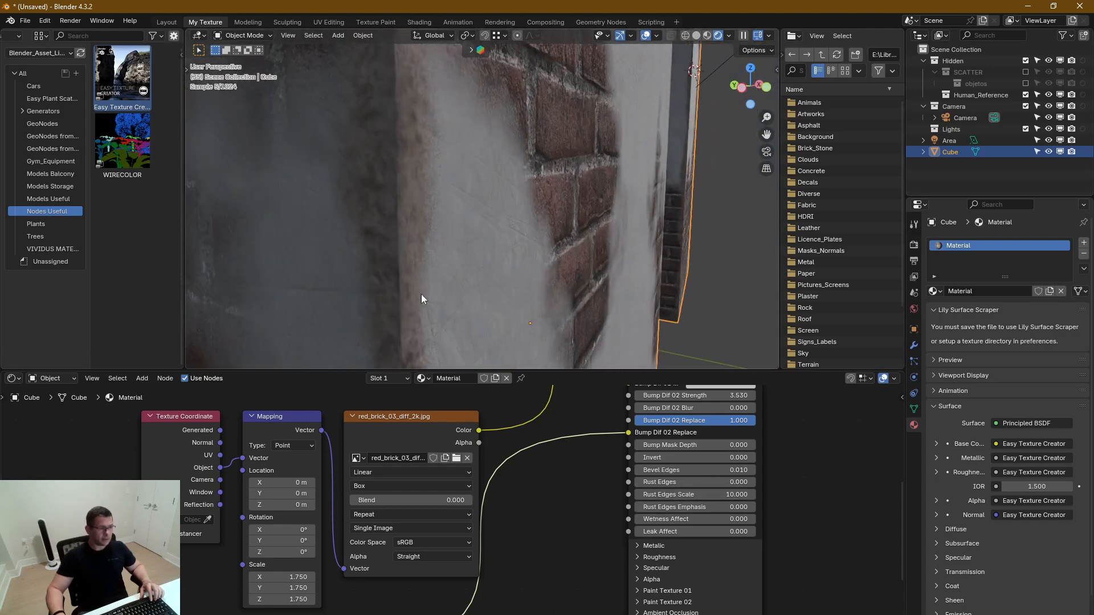
pyautogui.moveTo(570, 361); pyautogui.dragTo(414, 282, button='middle')
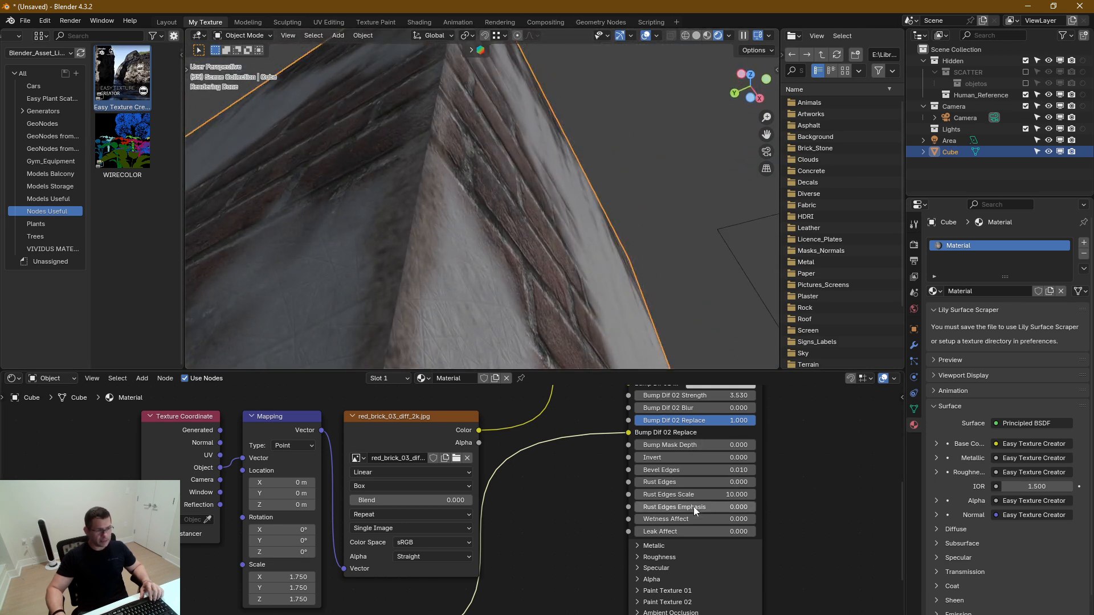
pyautogui.moveTo(731, 470)
pyautogui.mouseDown()
pyautogui.moveTo(752, 470)
pyautogui.moveTo(732, 467)
pyautogui.mouseUp()
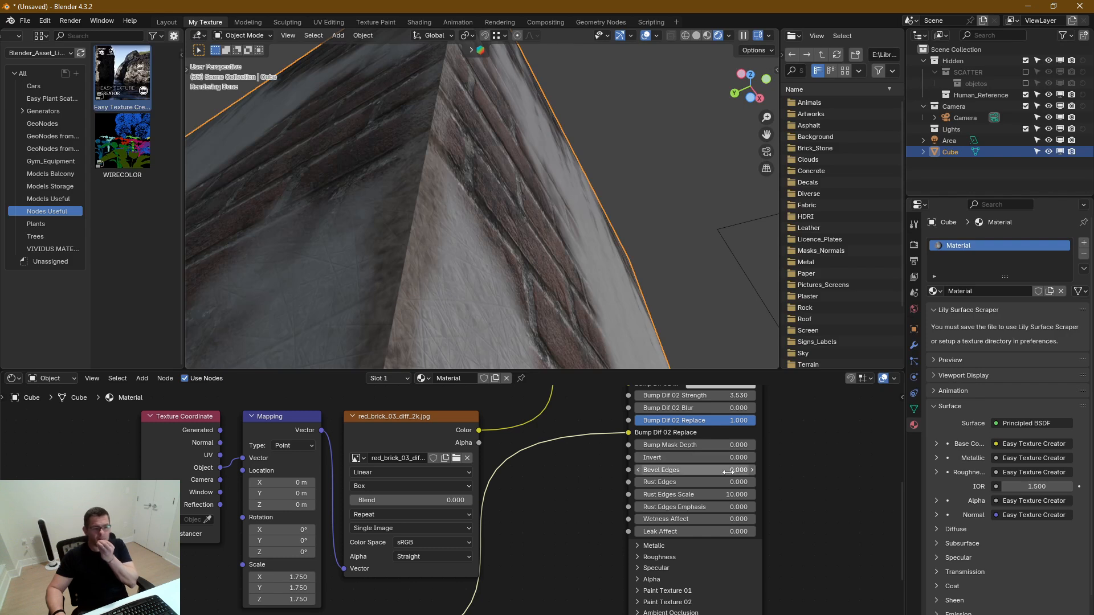
pyautogui.click(730, 469)
pyautogui.press('BackSpace')
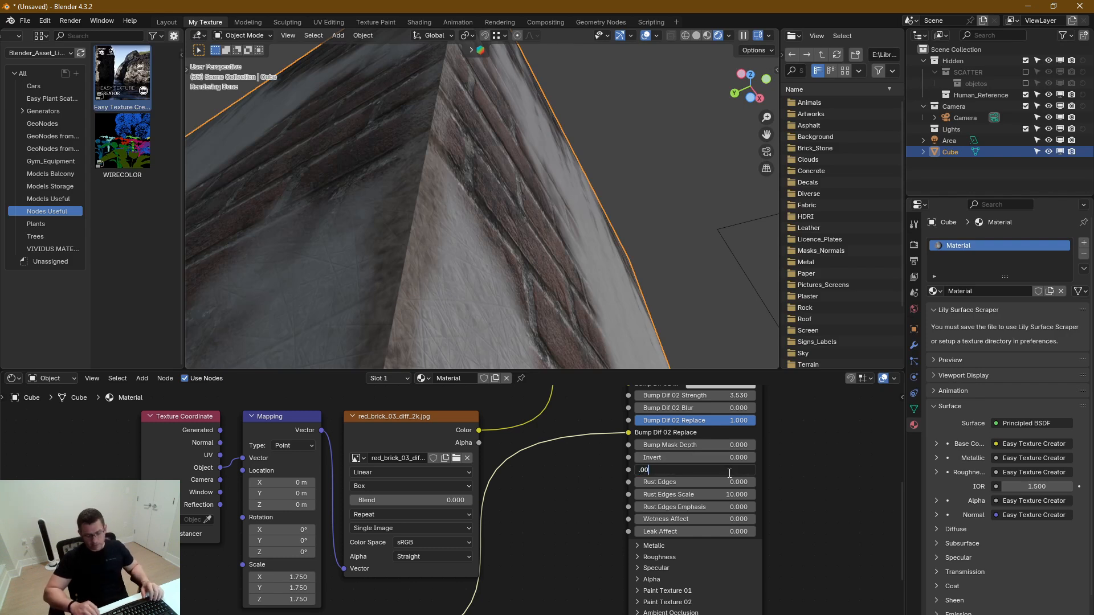
pyautogui.write('.001')
pyautogui.press('Return')
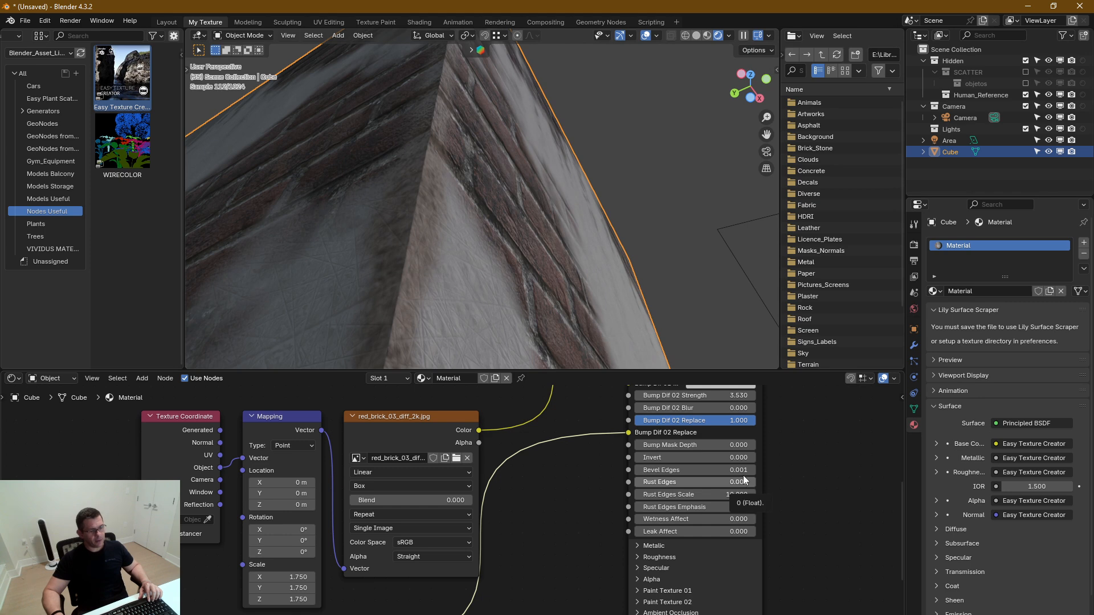
# Set Bevel Edges to 0.002 in the Normal settings
pyautogui.click(743, 471)
pyautogui.write('.002')
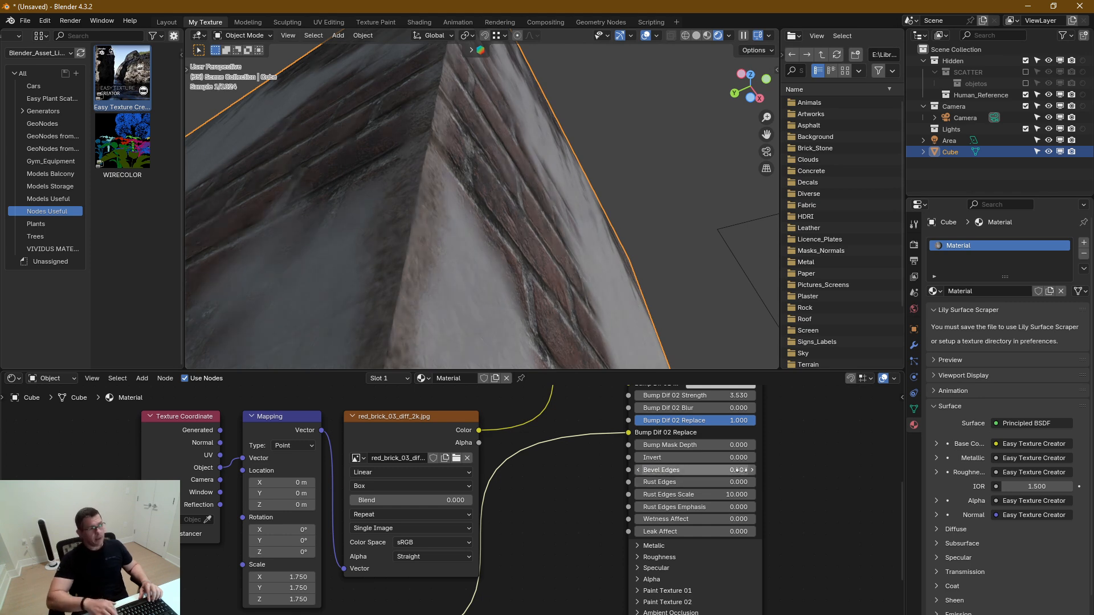
pyautogui.press('Return')
# Select the area light beside the block and rescale it twice
pyautogui.scroll(-5, 365, 250)
pyautogui.moveTo(451, 245); pyautogui.dragTo(599, 172, button='middle')
pyautogui.click(654, 163)
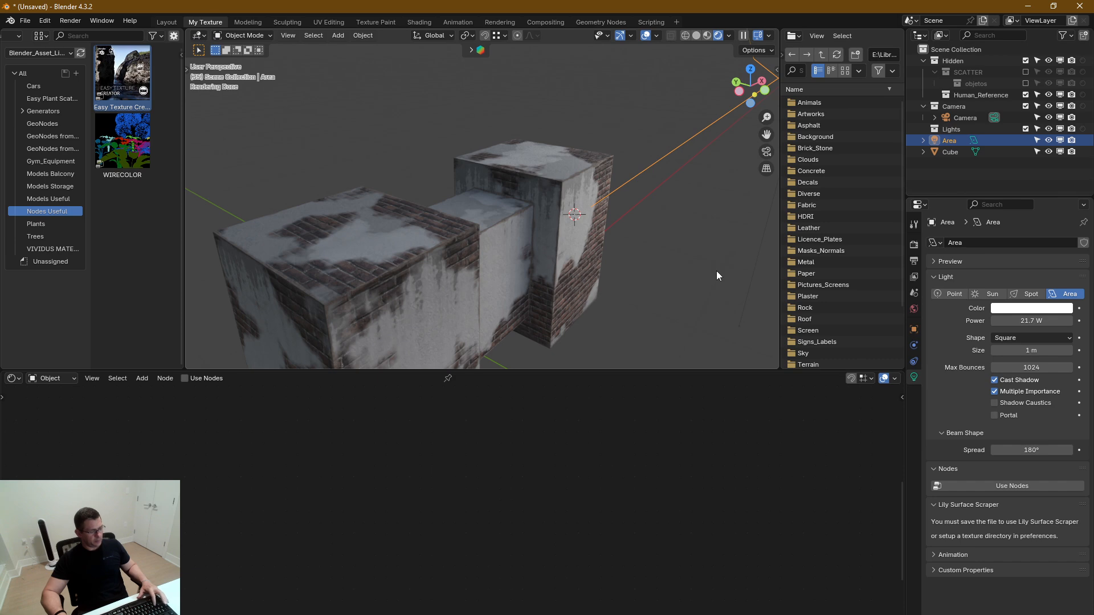
pyautogui.press('s')
pyautogui.click(744, 112)
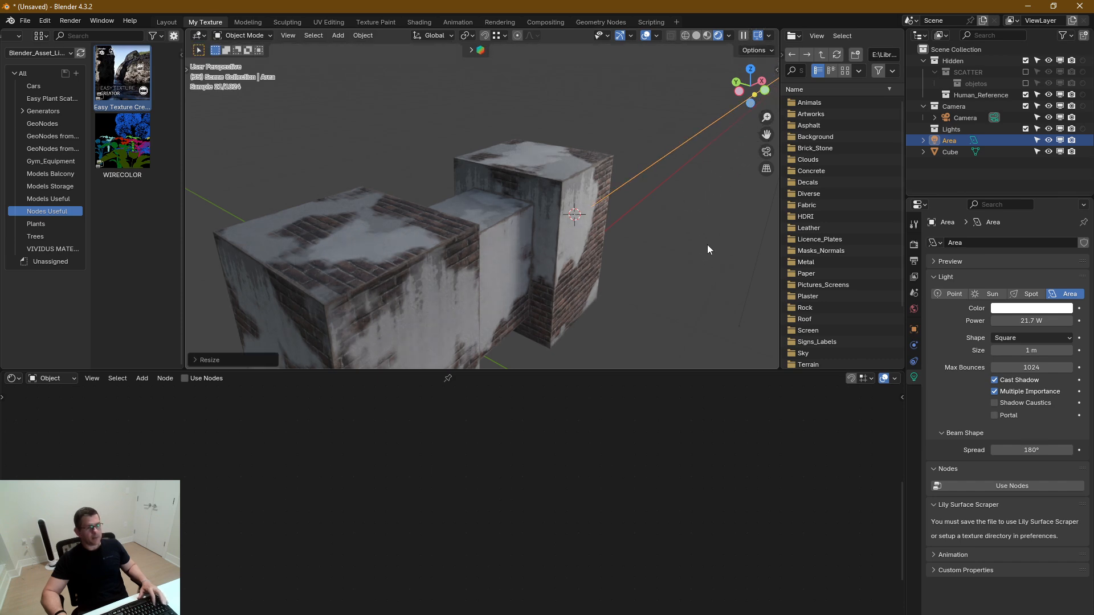
pyautogui.press('s')
pyautogui.click(292, 161)
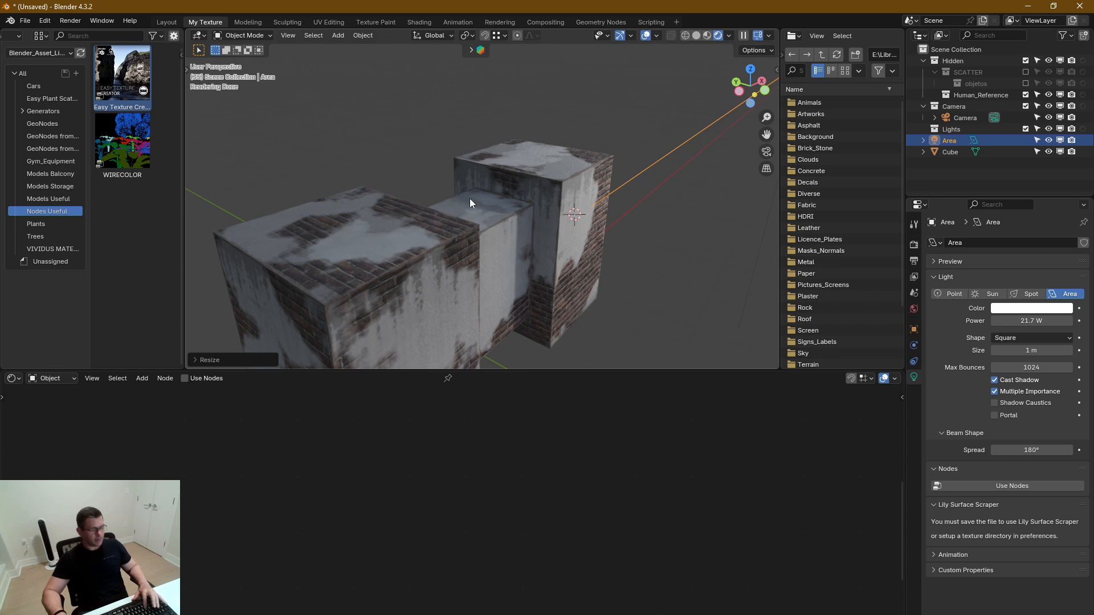
# Move the area light closer to the tall part of the block and inspect the lit edges from several sides
pyautogui.press('g')
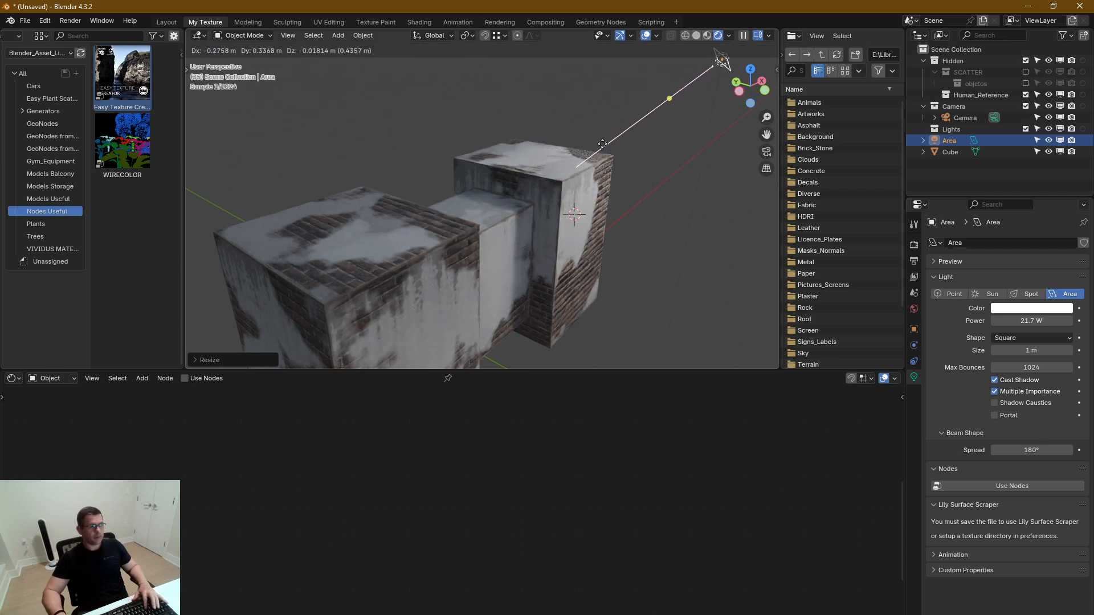
pyautogui.click(608, 165)
pyautogui.scroll(4, 597, 176)
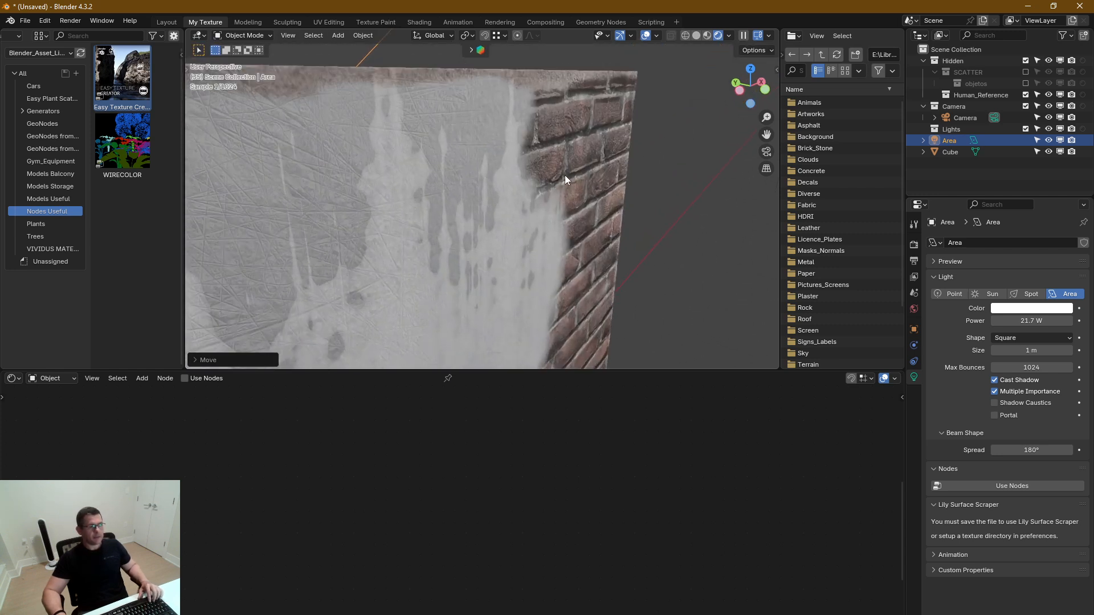
pyautogui.moveTo(505, 178); pyautogui.dragTo(549, 162, button='middle')
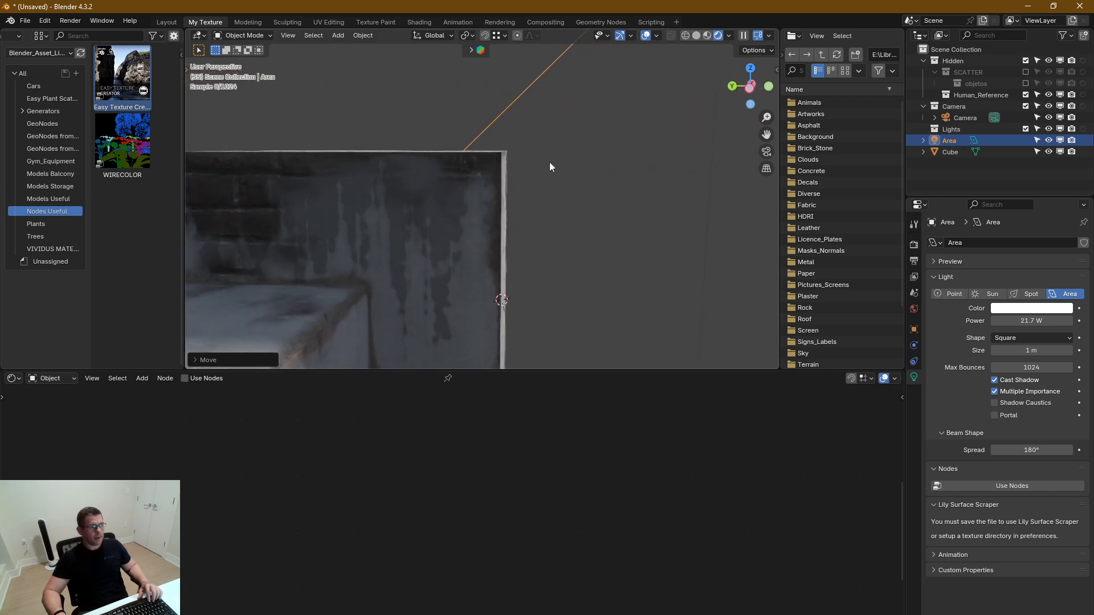
pyautogui.scroll(3, 491, 153)
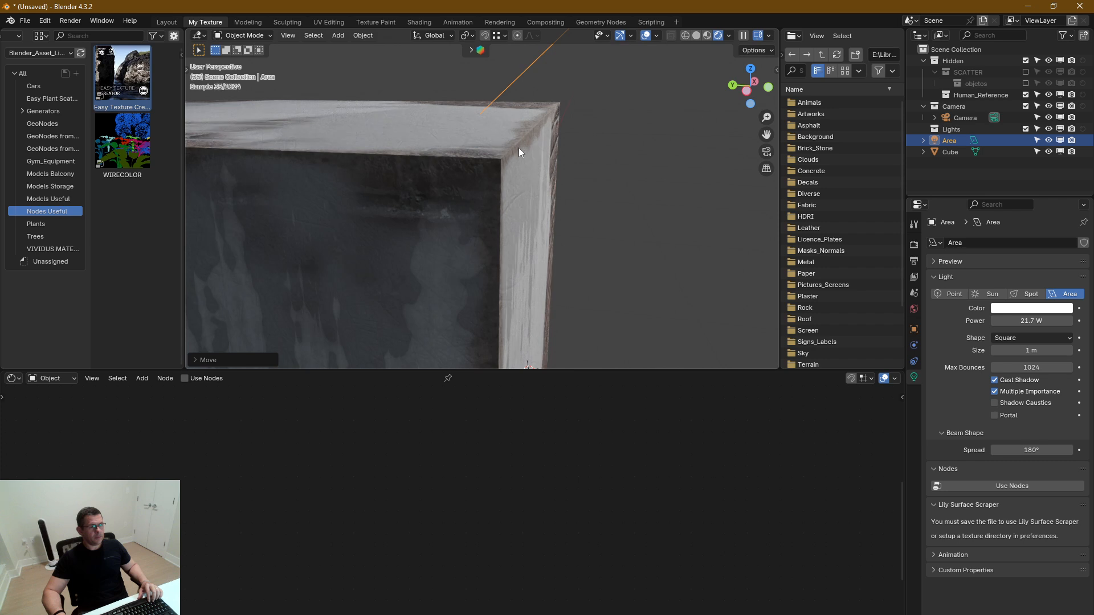
pyautogui.scroll(-5, 514, 152)
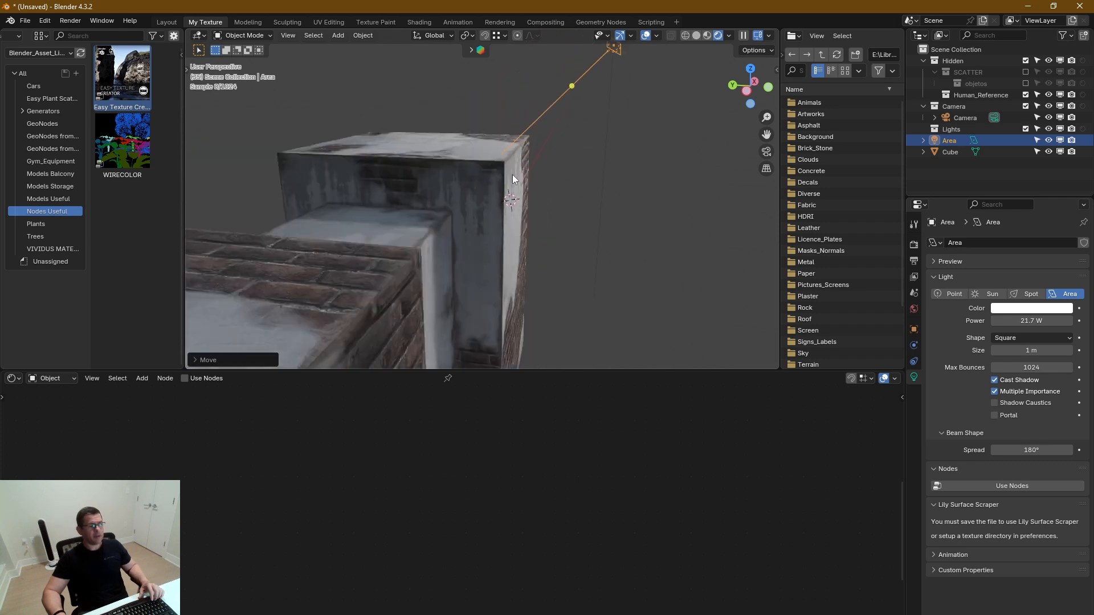
pyautogui.moveTo(512, 189); pyautogui.dragTo(457, 186, button='middle')
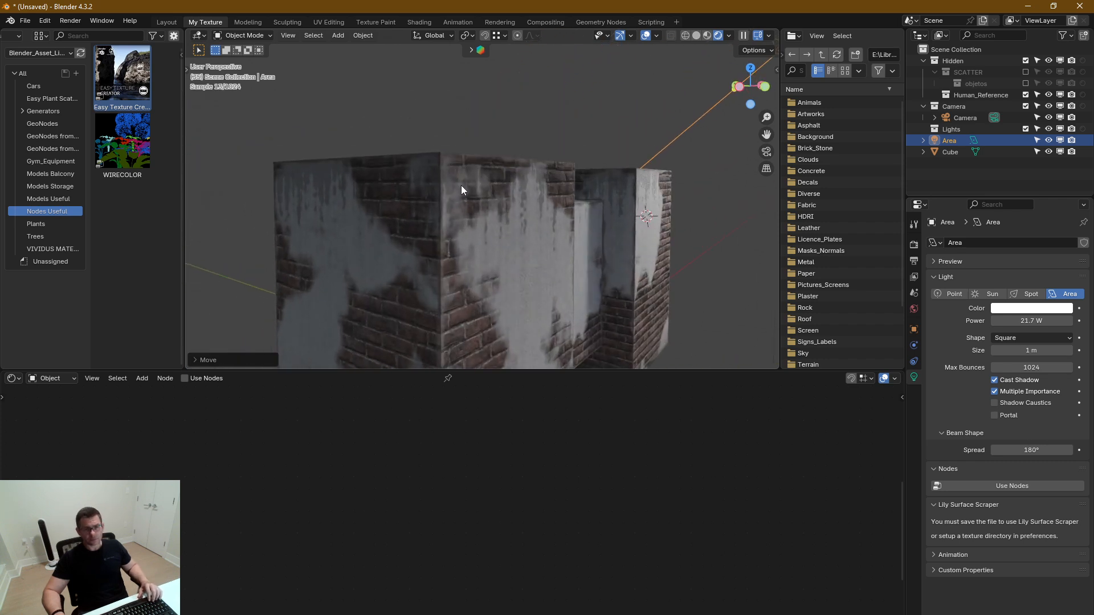
# Select the block and, in the Specular settings, set Mix Color to white and Mix Factor to 1.000
pyautogui.click(436, 289)
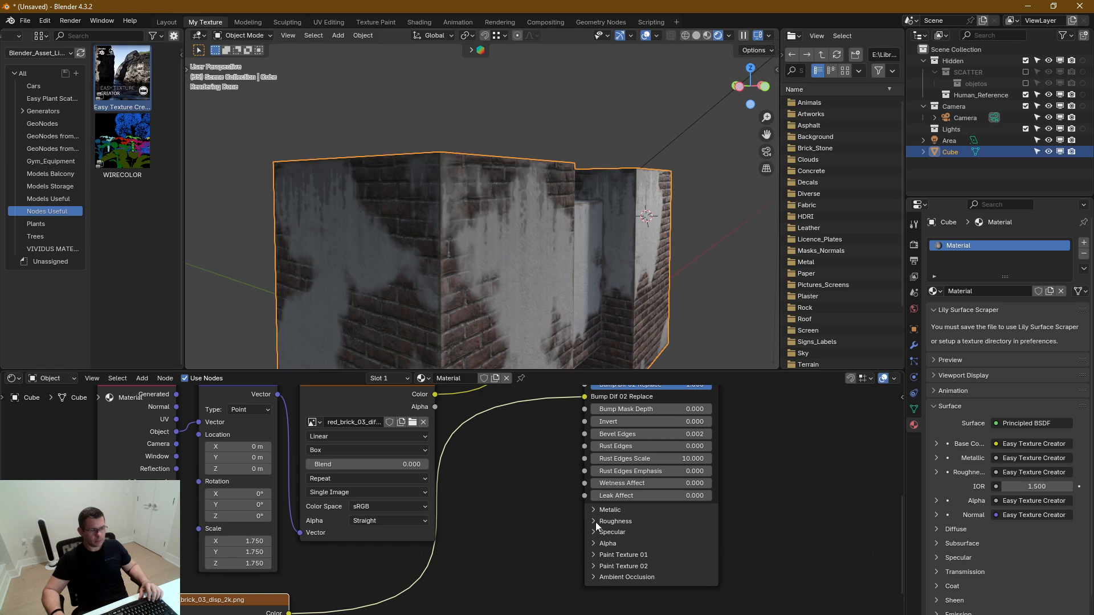
pyautogui.click(597, 531)
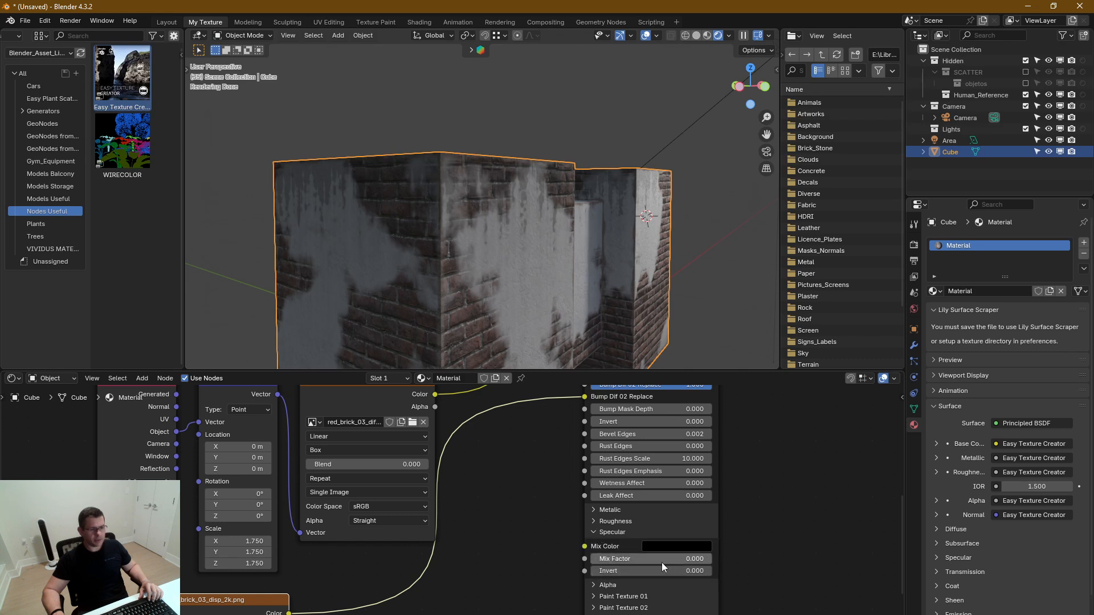
pyautogui.click(675, 547)
pyautogui.click(745, 425)
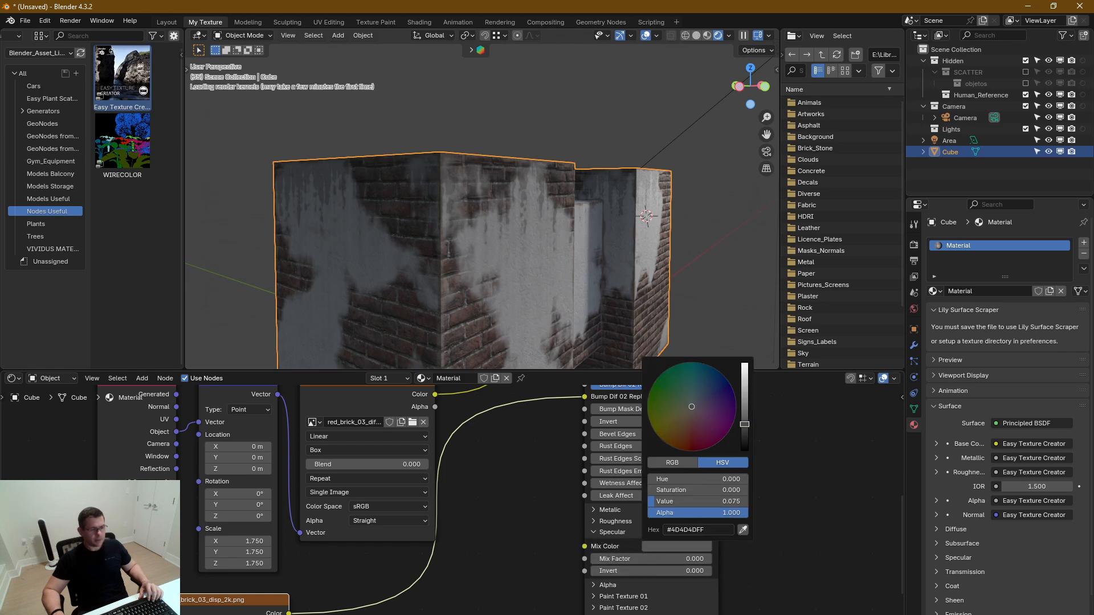
pyautogui.moveTo(744, 425); pyautogui.dragTo(744, 364)
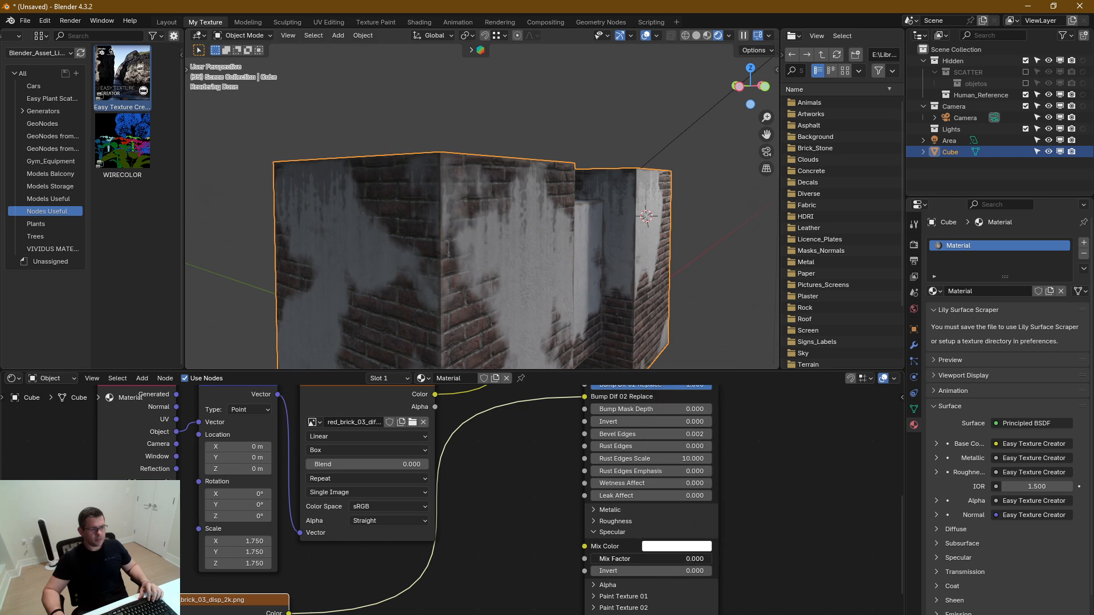
pyautogui.moveTo(616, 561); pyautogui.dragTo(684, 561)
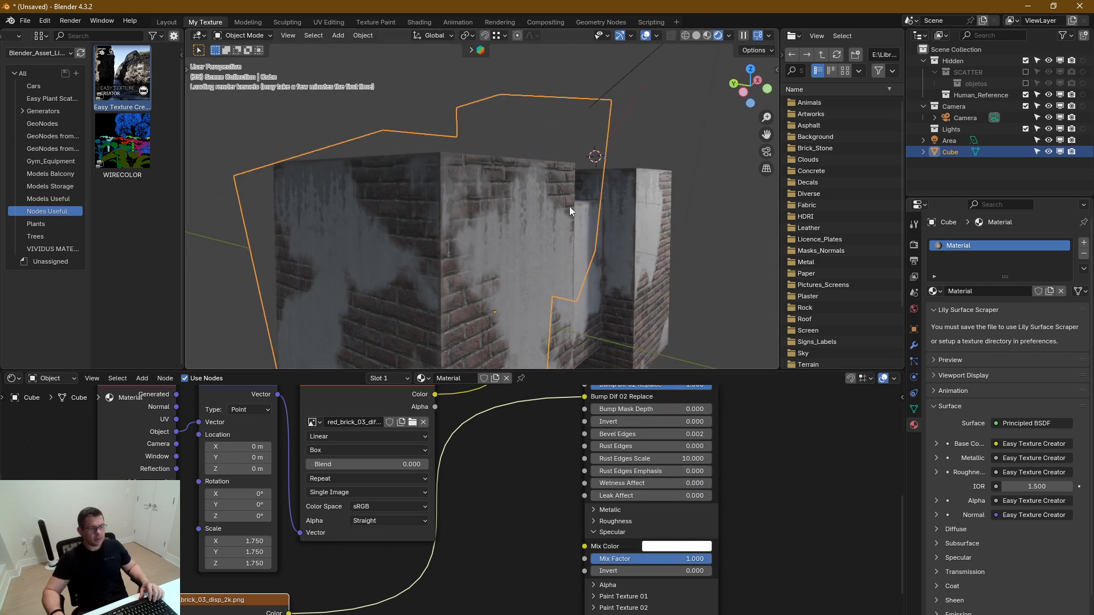
# Inspect the block's concrete and brick surfaces and the tall part's upper corner up close
pyautogui.moveTo(570, 206)
pyautogui.mouseDown(button='middle')
pyautogui.moveTo(570, 122)
pyautogui.moveTo(580, 217)
pyautogui.mouseUp(button='middle')
pyautogui.scroll(4, 581, 214)
pyautogui.keyDown('shift'); pyautogui.moveTo(562, 323); pyautogui.dragTo(525, 161, button='middle'); pyautogui.keyUp('shift')
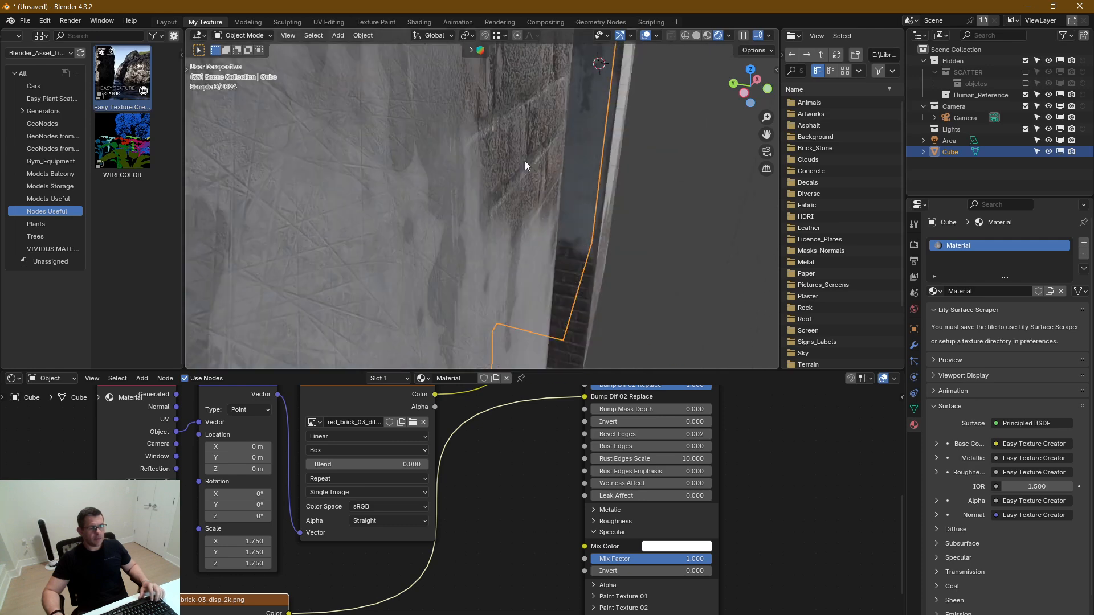
pyautogui.scroll(-1, 473, 169)
pyautogui.scroll(-4, 473, 169)
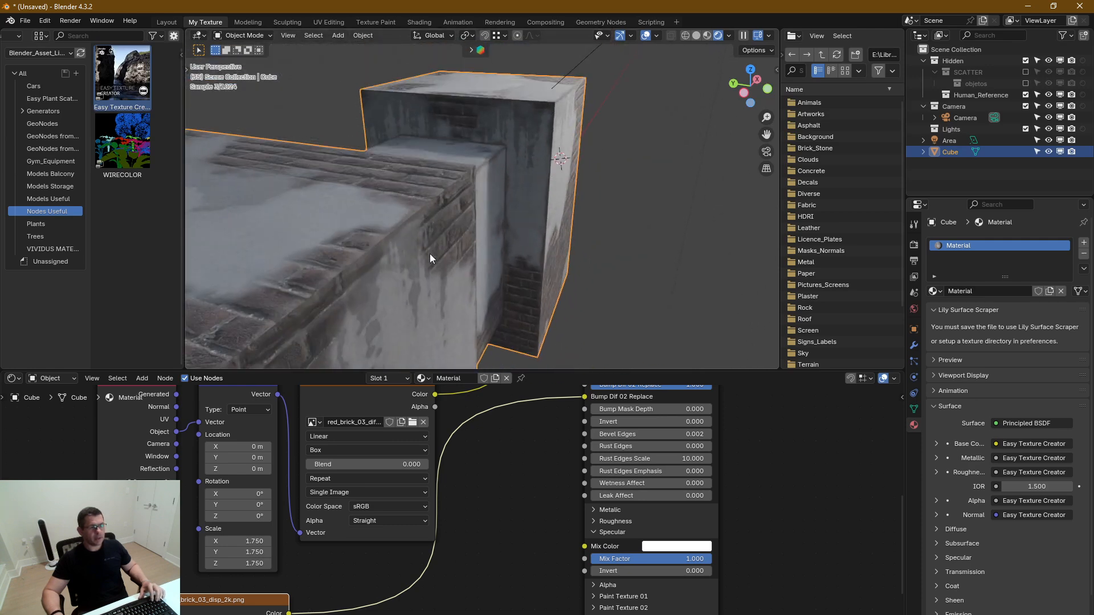
pyautogui.moveTo(472, 192); pyautogui.dragTo(539, 209, button='middle')
pyautogui.scroll(3, 473, 217)
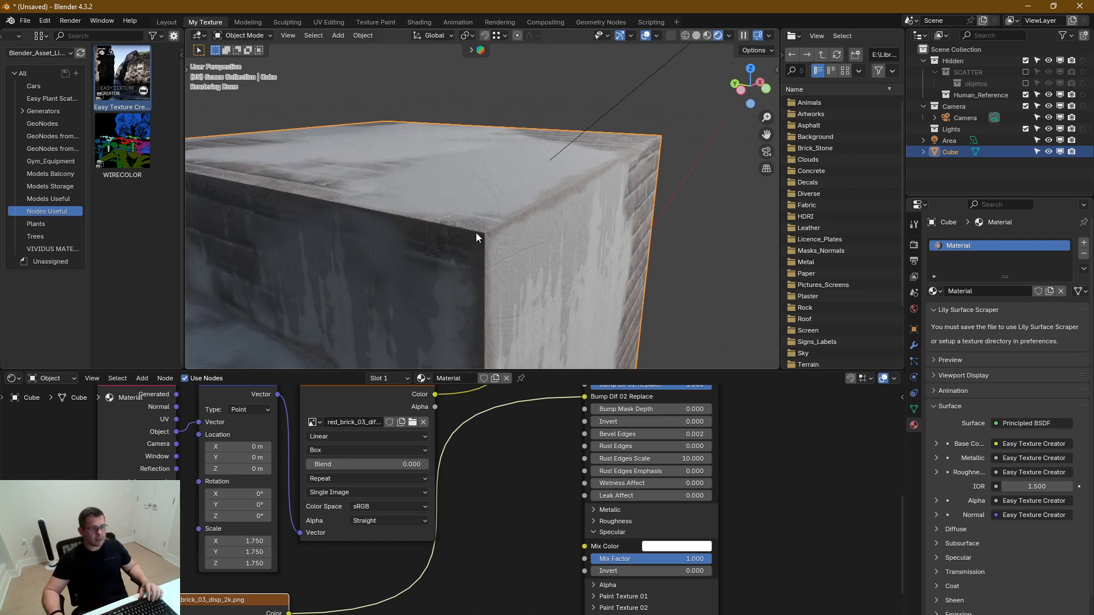
# Try a Bevel Edges value of 0 in the Normal settings and check the tall part's corner
pyautogui.moveTo(515, 514); pyautogui.dragTo(531, 578, button='middle')
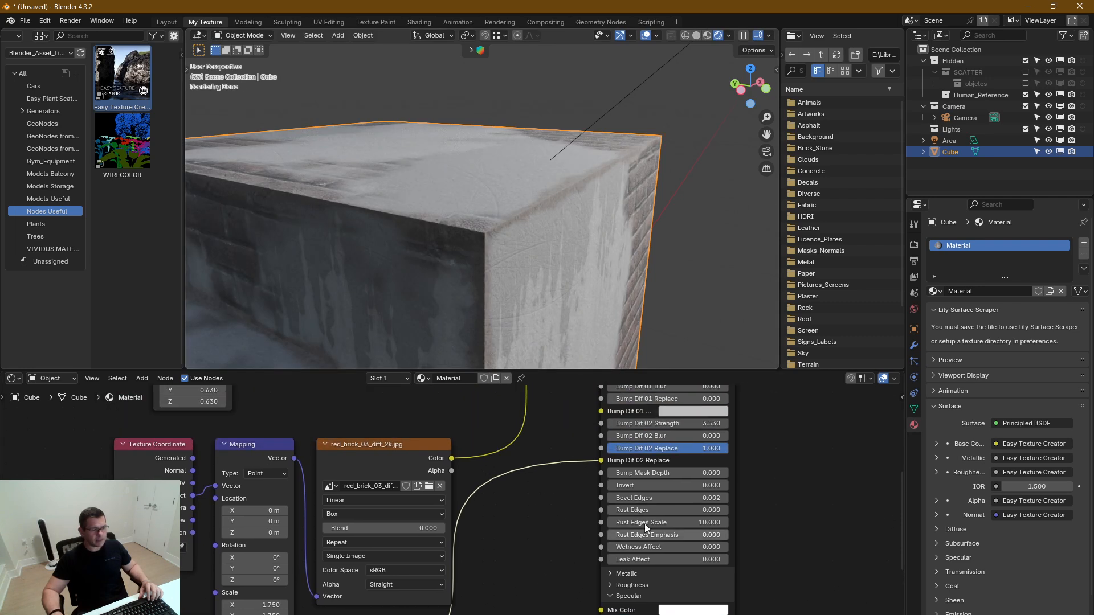
pyautogui.doubleClick(704, 499)
pyautogui.write('0')
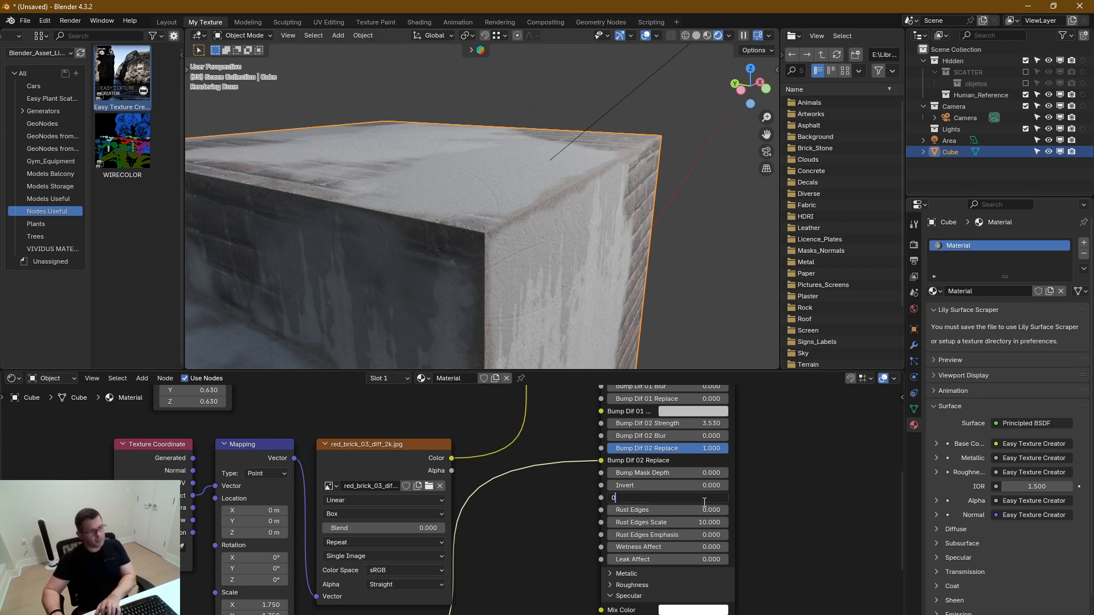
pyautogui.press('Return')
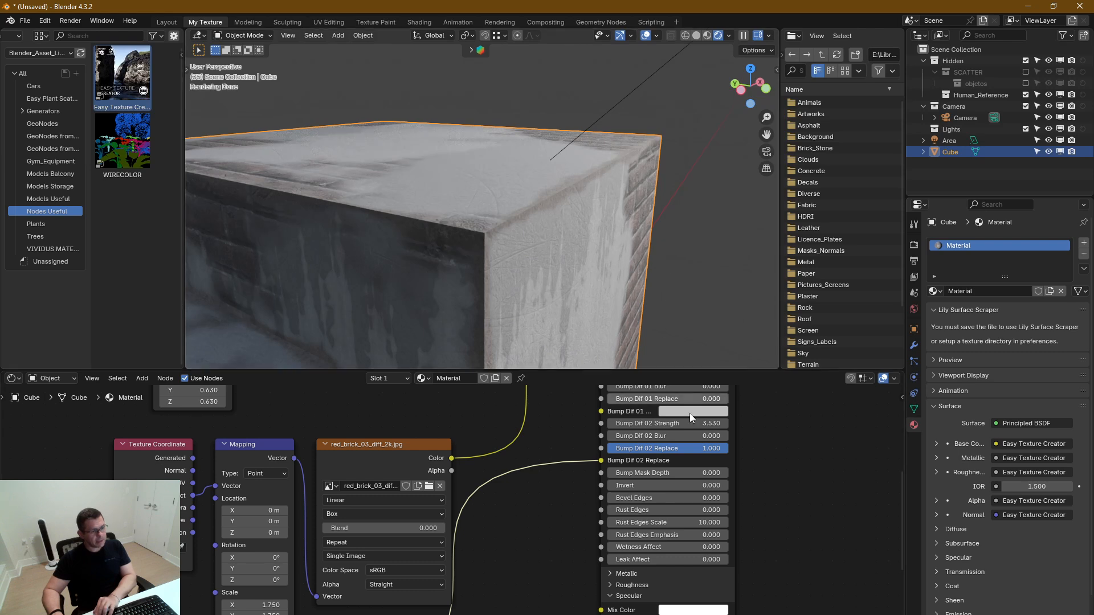
pyautogui.scroll(1, 525, 211)
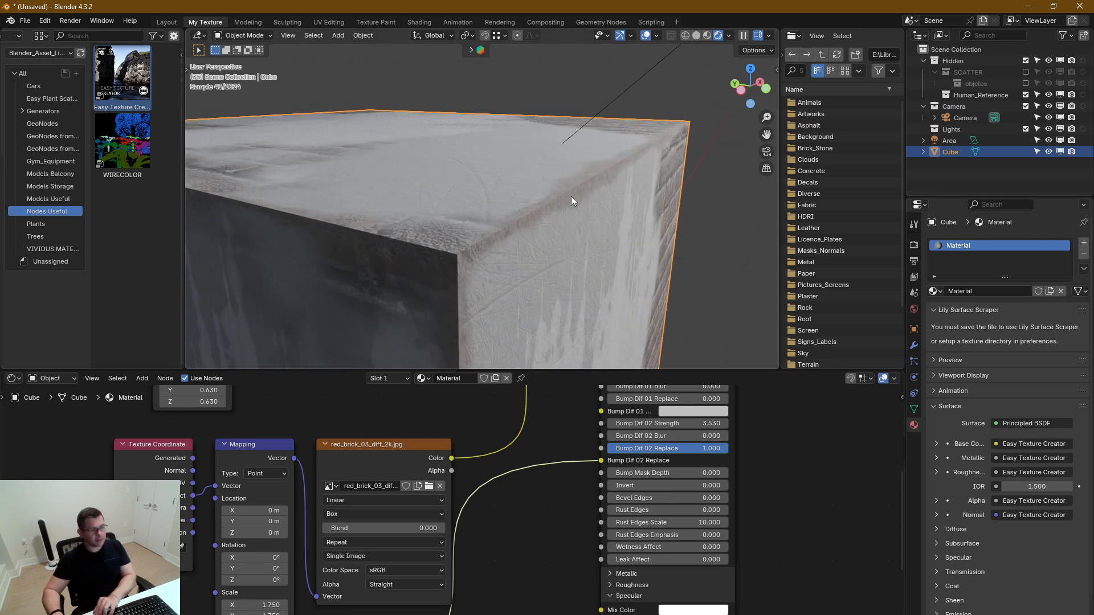
# Set Bevel Edges to 0.003 in the Normal settings
pyautogui.doubleClick(717, 497)
pyautogui.write('.00')
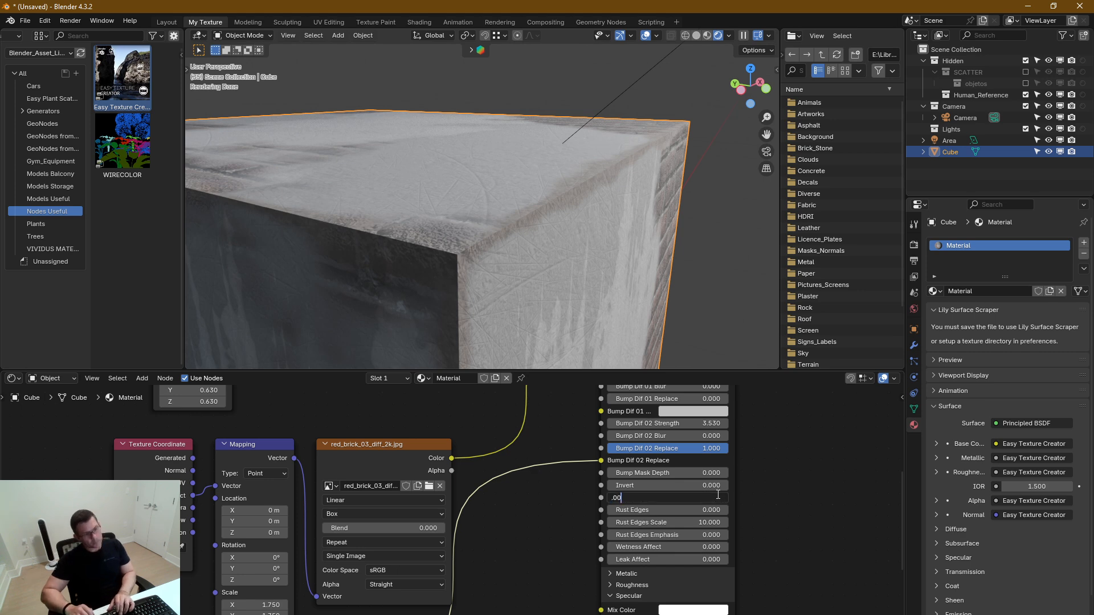
pyautogui.write('3')
pyautogui.press('Return')
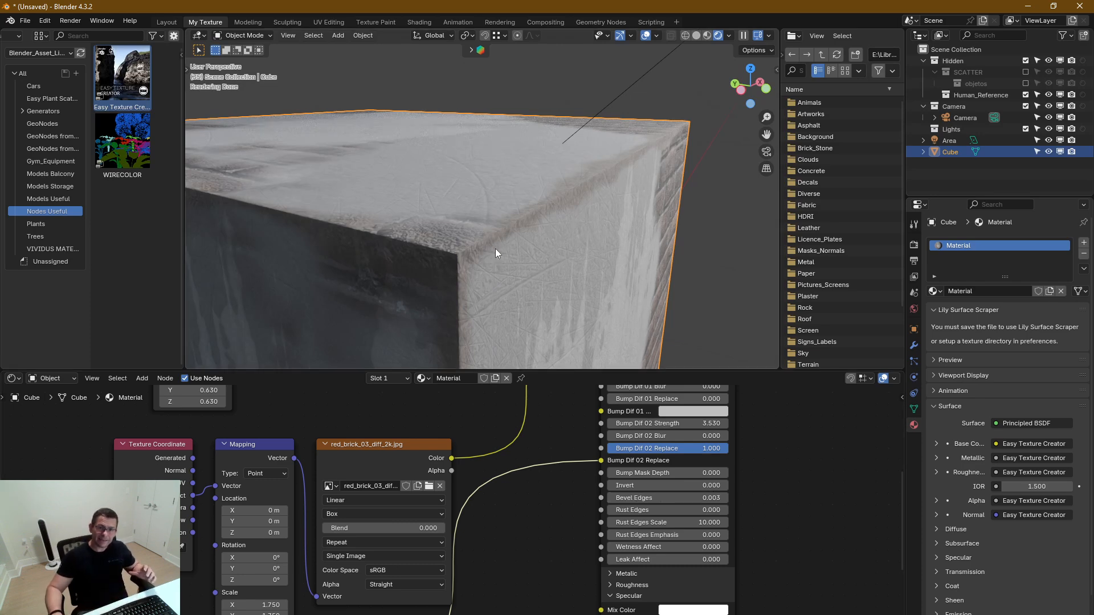
# Return the Specular Mix Factor to 0.000, with the tall part of the block in view
pyautogui.scroll(-5, 495, 256)
pyautogui.keyDown('shift'); pyautogui.moveTo(517, 230); pyautogui.dragTo(515, 214, button='middle'); pyautogui.keyUp('shift')
pyautogui.scroll(-3, 515, 214)
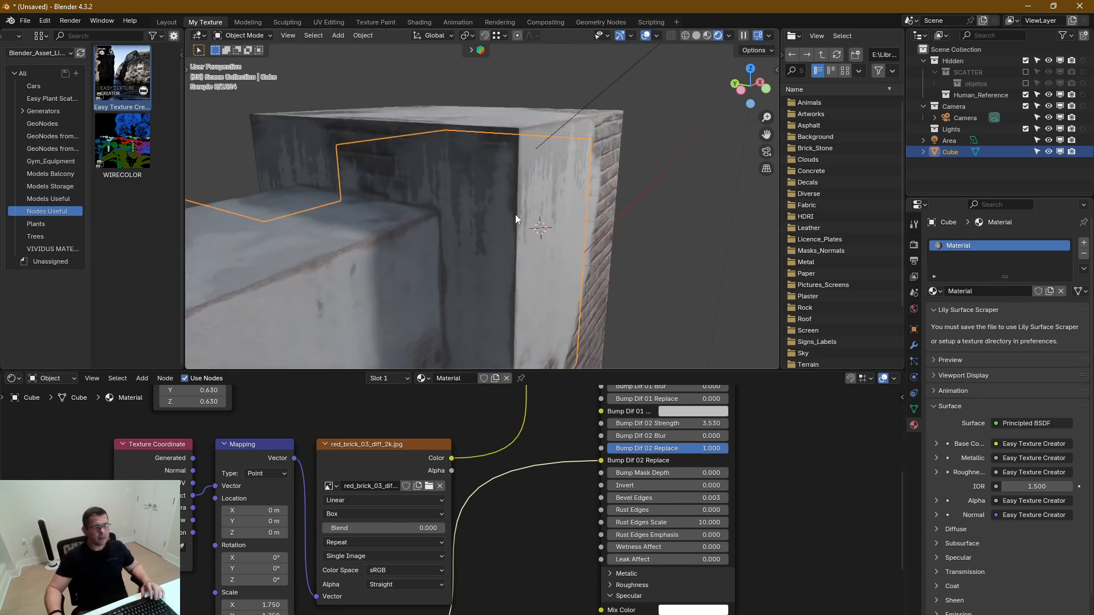
pyautogui.moveTo(718, 584); pyautogui.dragTo(725, 433, button='middle')
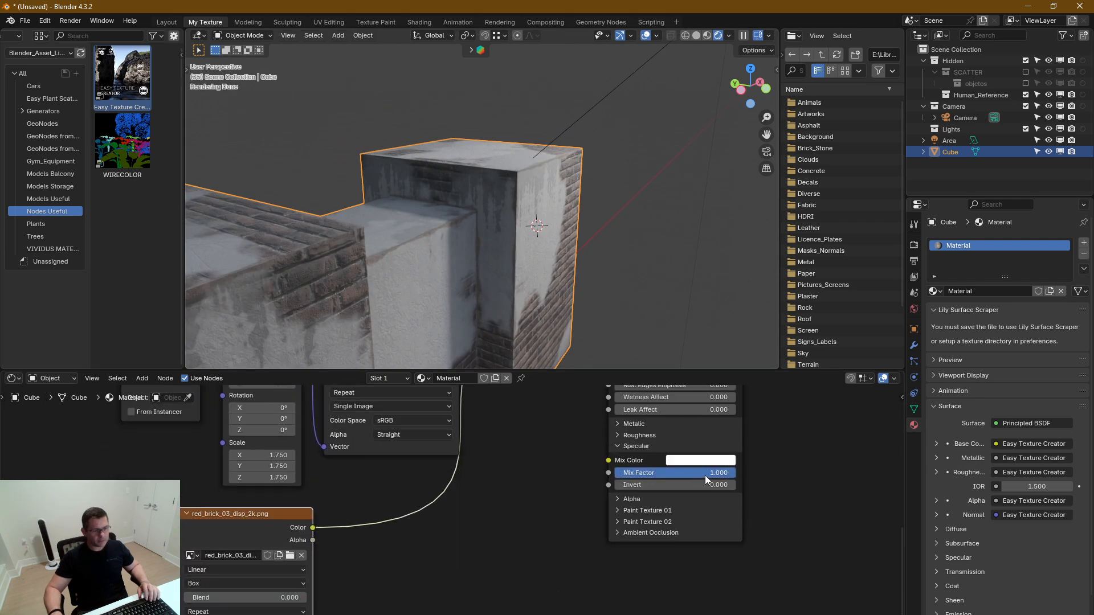
pyautogui.moveTo(706, 475); pyautogui.dragTo(614, 473)
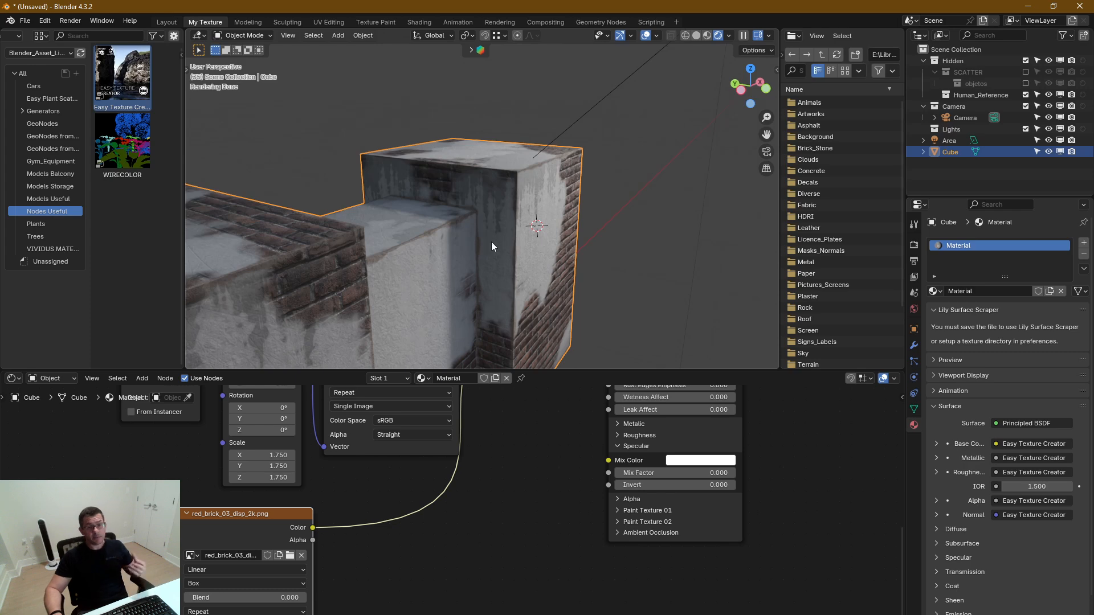
# Look through the Easy Texture Creator node's outputs, sections and Normal edge settings
pyautogui.moveTo(613, 405); pyautogui.dragTo(658, 533, button='middle')
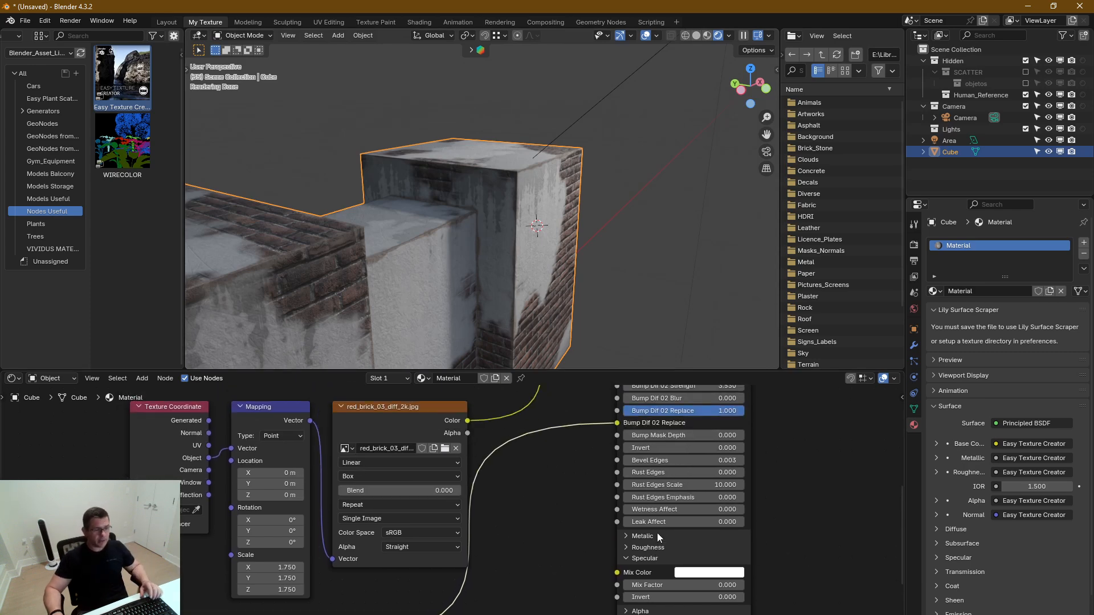
pyautogui.moveTo(588, 472); pyautogui.dragTo(368, 449, button='middle')
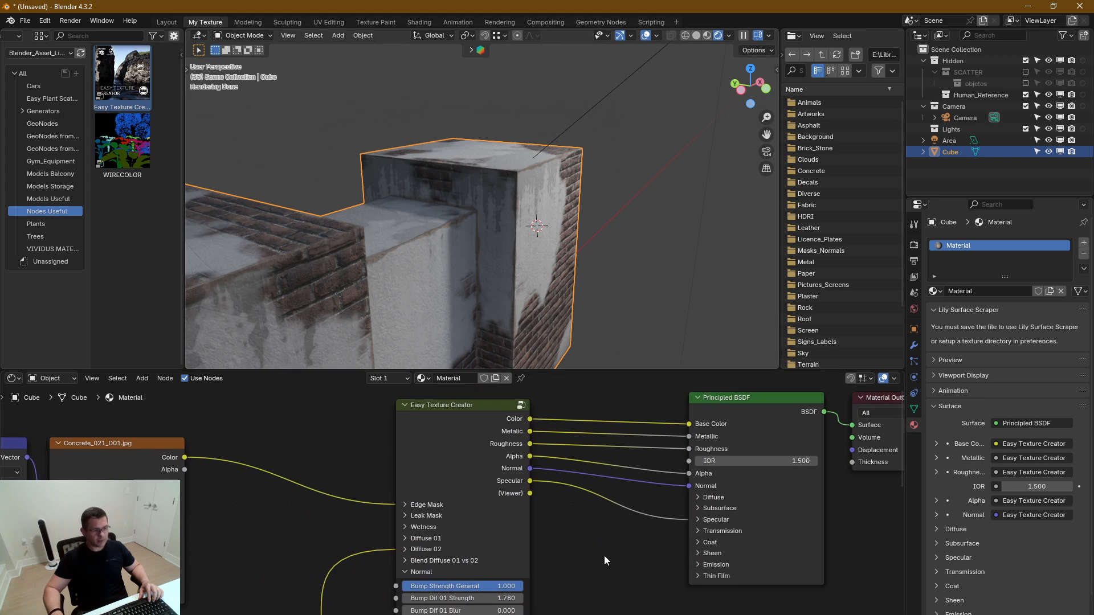
pyautogui.moveTo(505, 549); pyautogui.dragTo(641, 350, button='middle')
pyautogui.moveTo(561, 551); pyautogui.dragTo(576, 483, button='middle')
pyautogui.scroll(1, 568, 440)
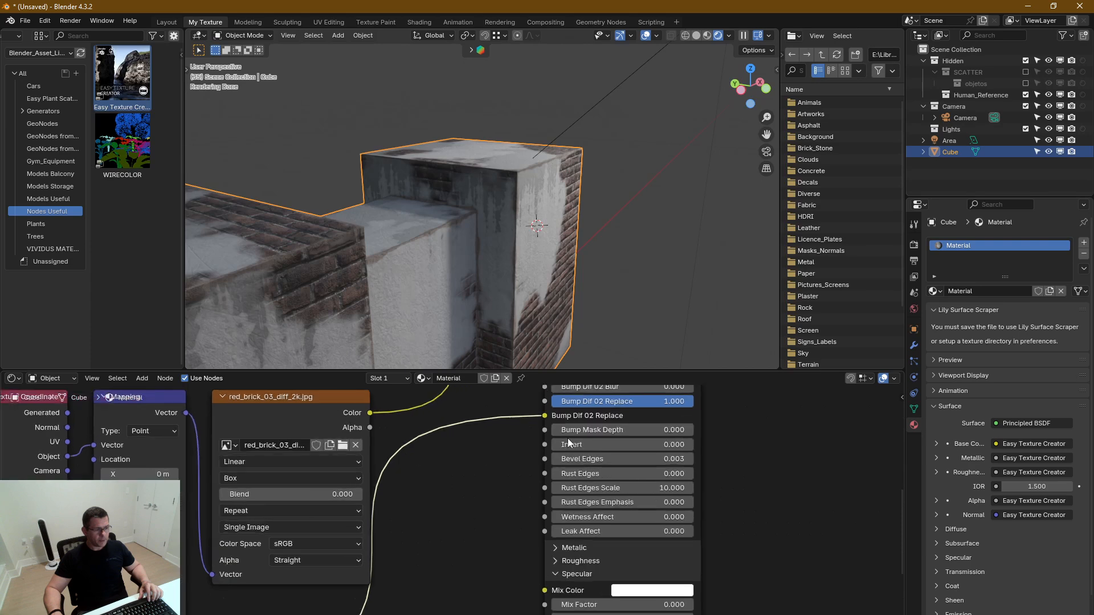
pyautogui.scroll(1, 569, 439)
# Set Rust Edges to 1.000 and Rust Edges Emphasis to 0.576, judging the effect on a close-up of the brick corner
pyautogui.scroll(-1, 451, 246)
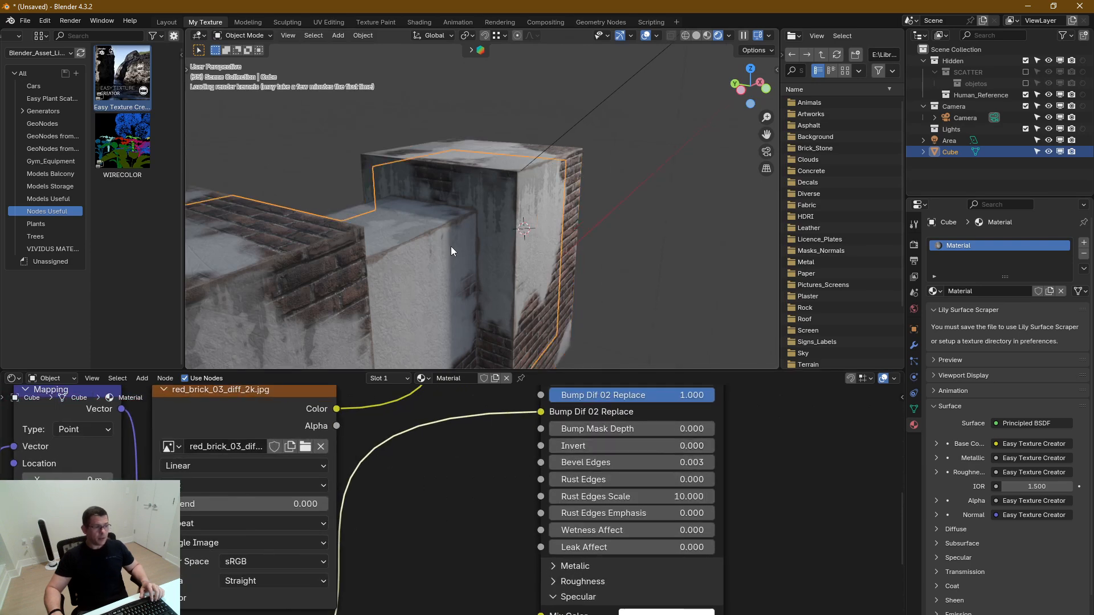
pyautogui.moveTo(388, 265); pyautogui.dragTo(514, 199, button='middle')
pyautogui.scroll(3, 467, 182)
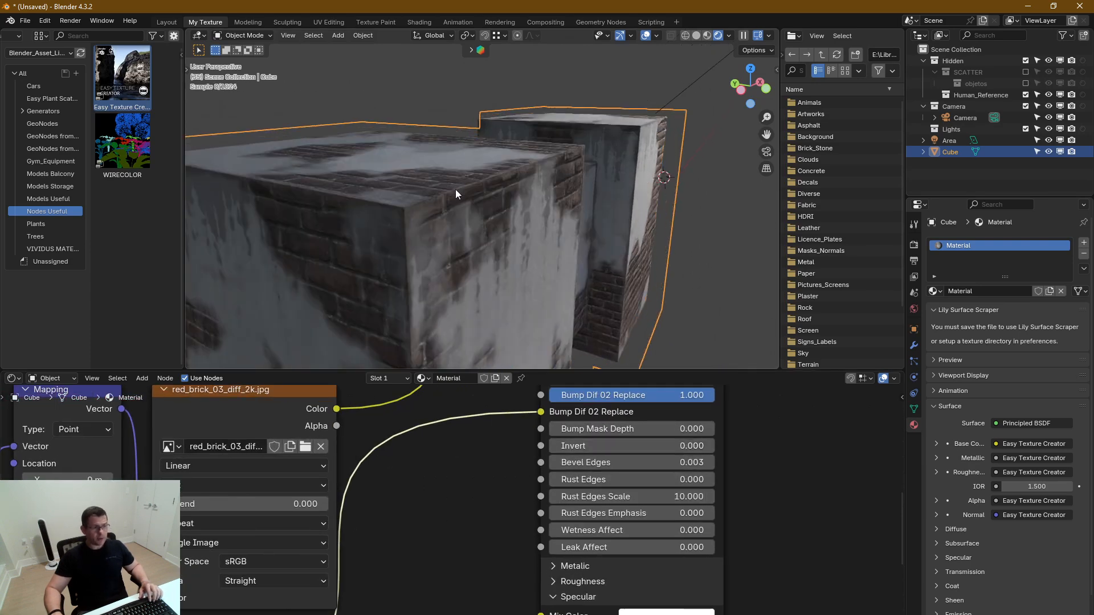
pyautogui.scroll(1, 456, 190)
pyautogui.moveTo(557, 192); pyautogui.dragTo(598, 173, button='middle')
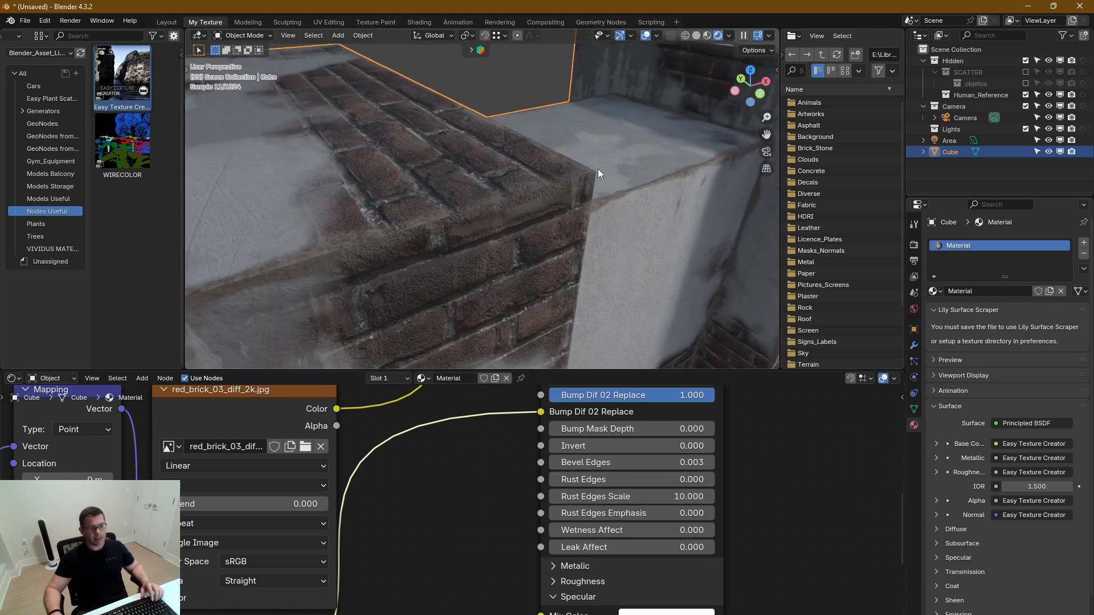
pyautogui.moveTo(543, 209); pyautogui.dragTo(500, 204, button='middle')
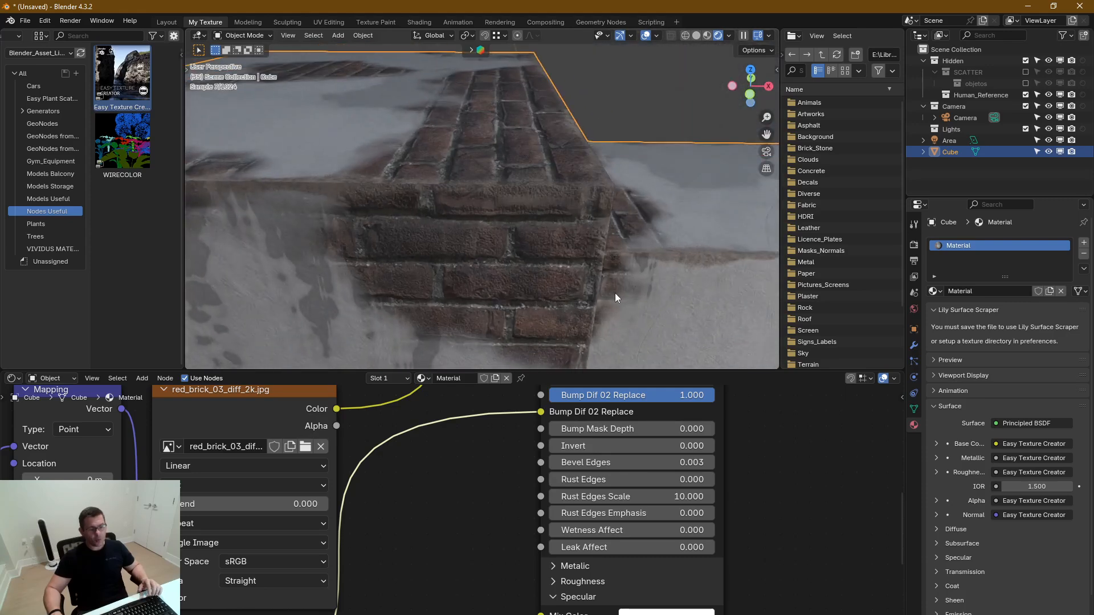
pyautogui.moveTo(580, 480); pyautogui.dragTo(718, 480)
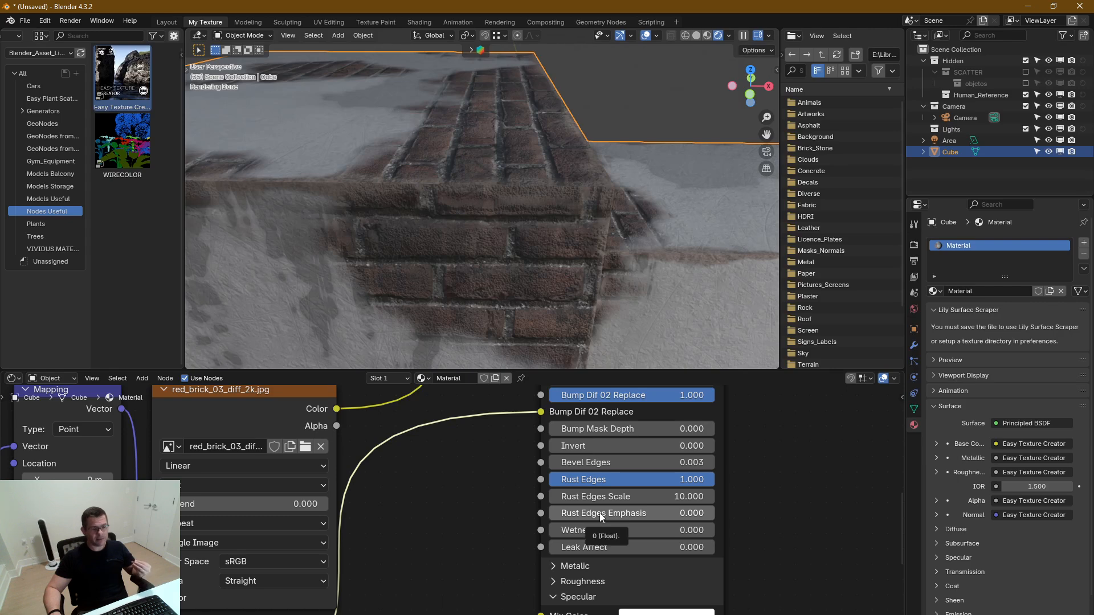
pyautogui.moveTo(590, 515); pyautogui.dragTo(643, 516)
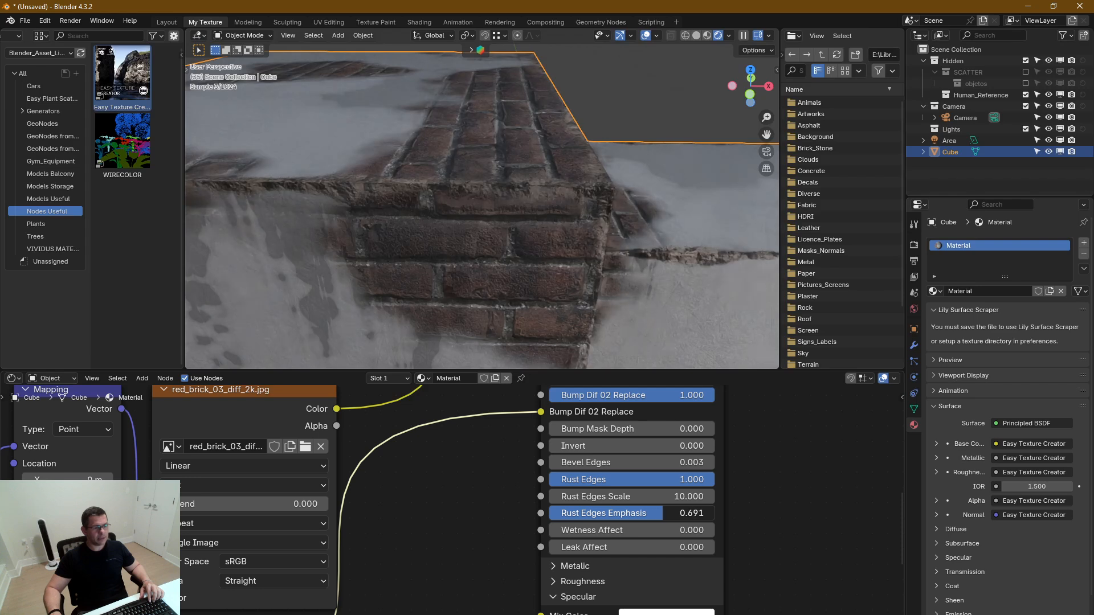
# Refine the Normal settings with Bump Strength General 0.576, Rust Edges 0.544 and Rust Edges Scale 25.100
pyautogui.moveTo(654, 418); pyautogui.dragTo(649, 581, button='middle')
pyautogui.moveTo(690, 440); pyautogui.dragTo(598, 439)
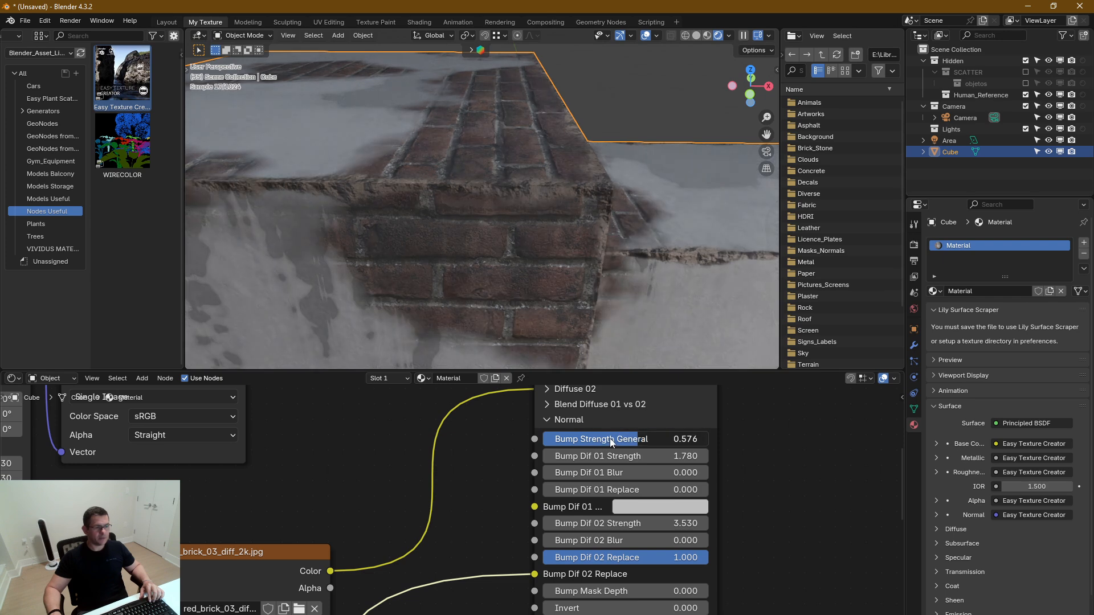
pyautogui.moveTo(672, 256); pyautogui.dragTo(605, 200, button='middle')
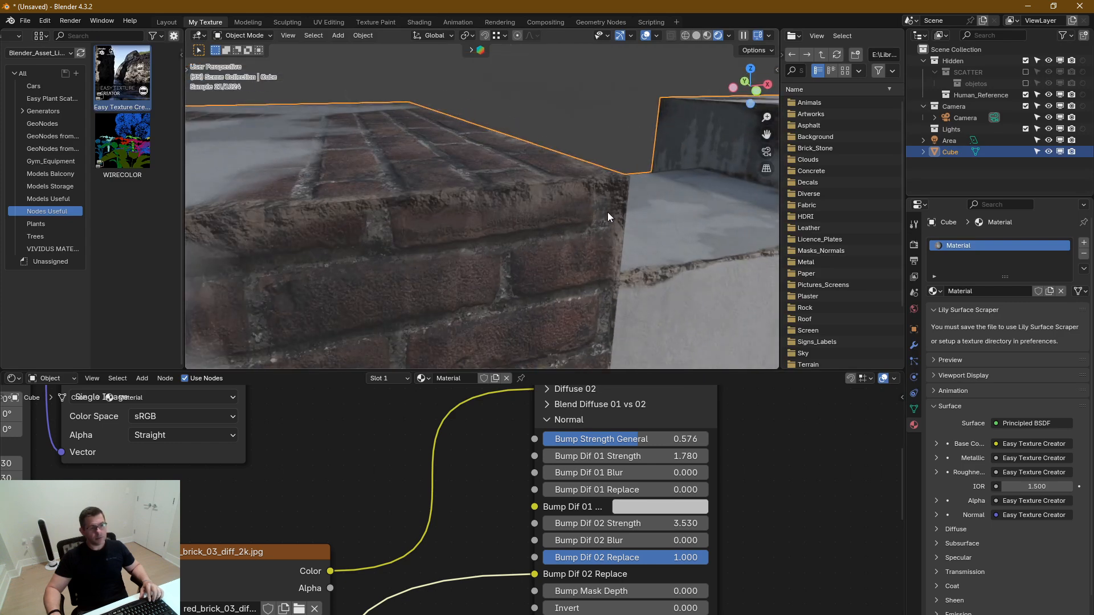
pyautogui.moveTo(742, 546); pyautogui.dragTo(790, 377, button='middle')
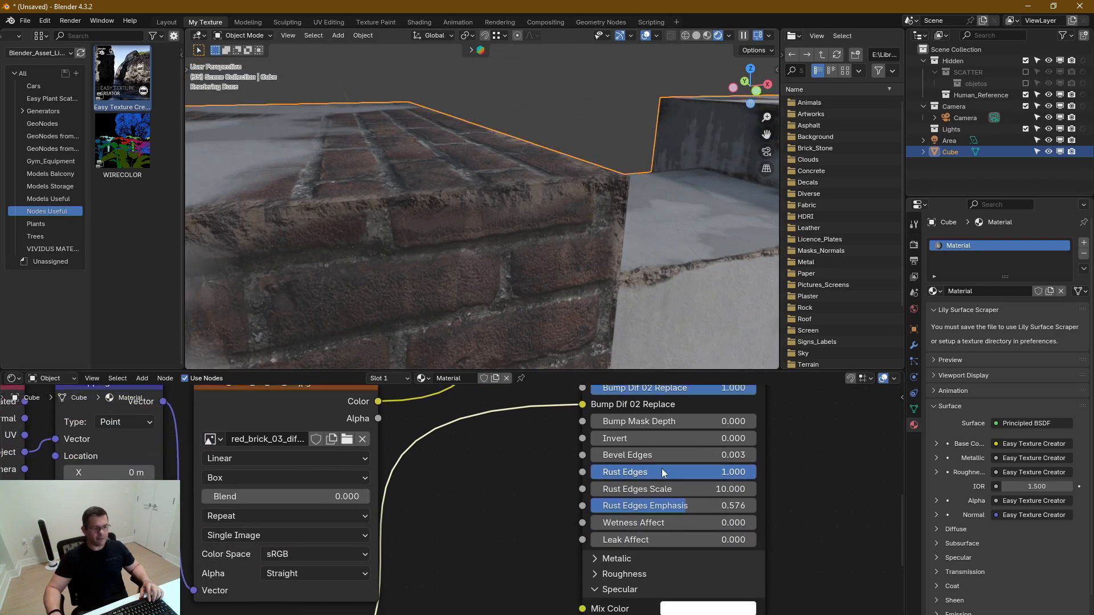
pyautogui.moveTo(740, 473); pyautogui.dragTo(658, 489)
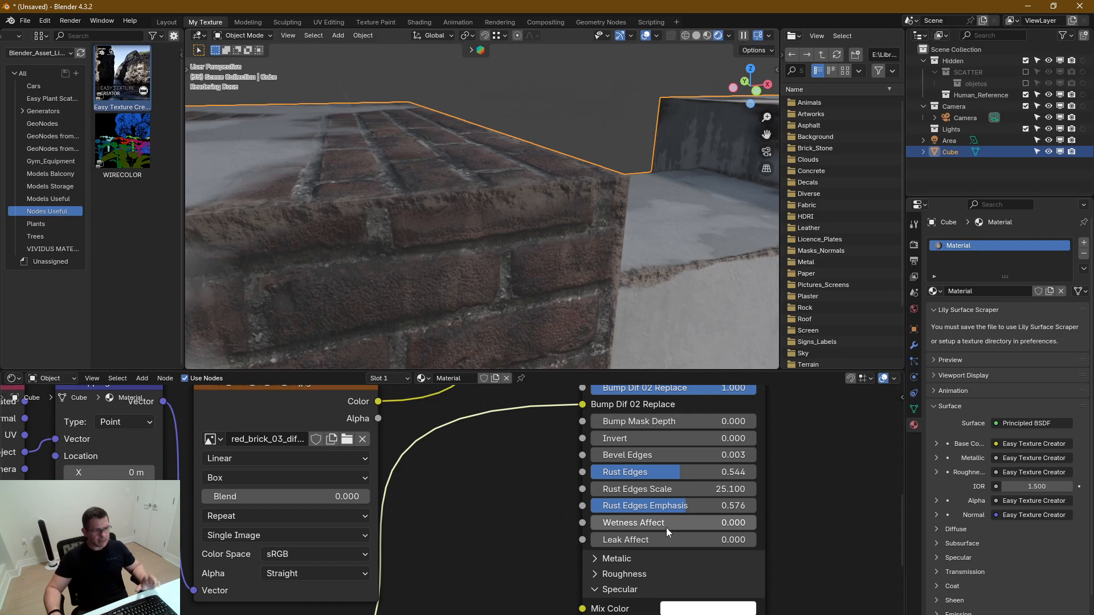
# Expand the Easy Texture Creator node's Wetness section and set Wet Z to 1.460, with the base of the block in view
pyautogui.scroll(-3, 695, 561)
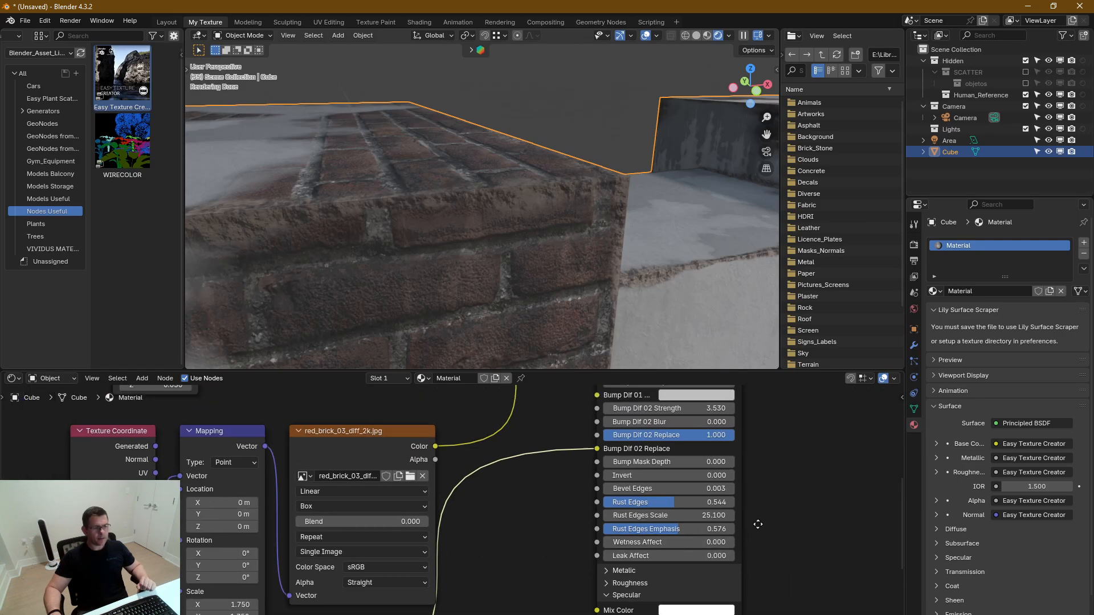
pyautogui.scroll(-4, 713, 494)
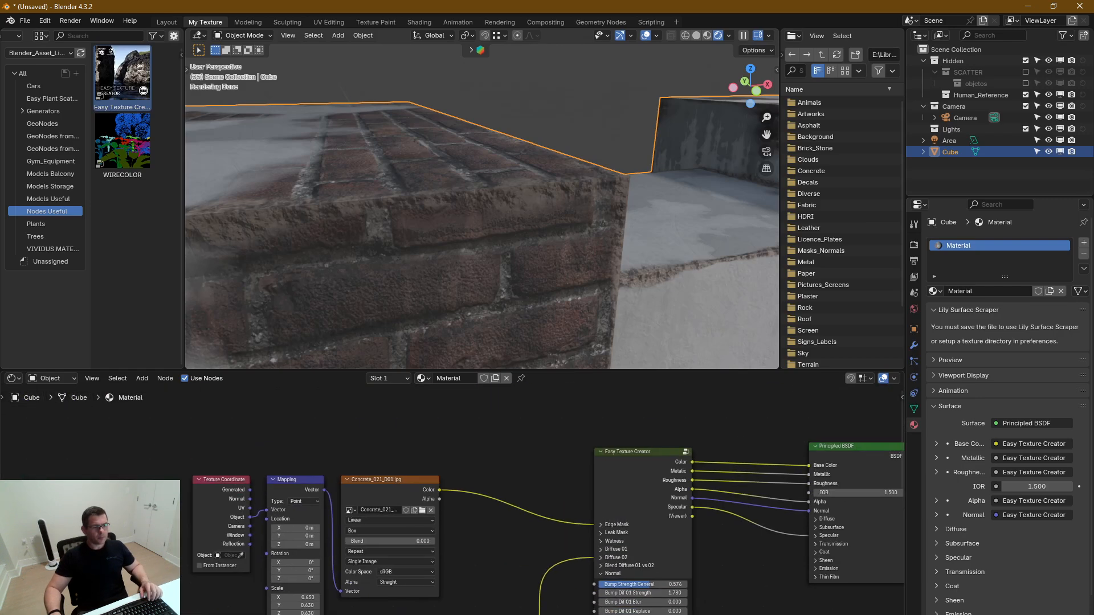
pyautogui.click(604, 538)
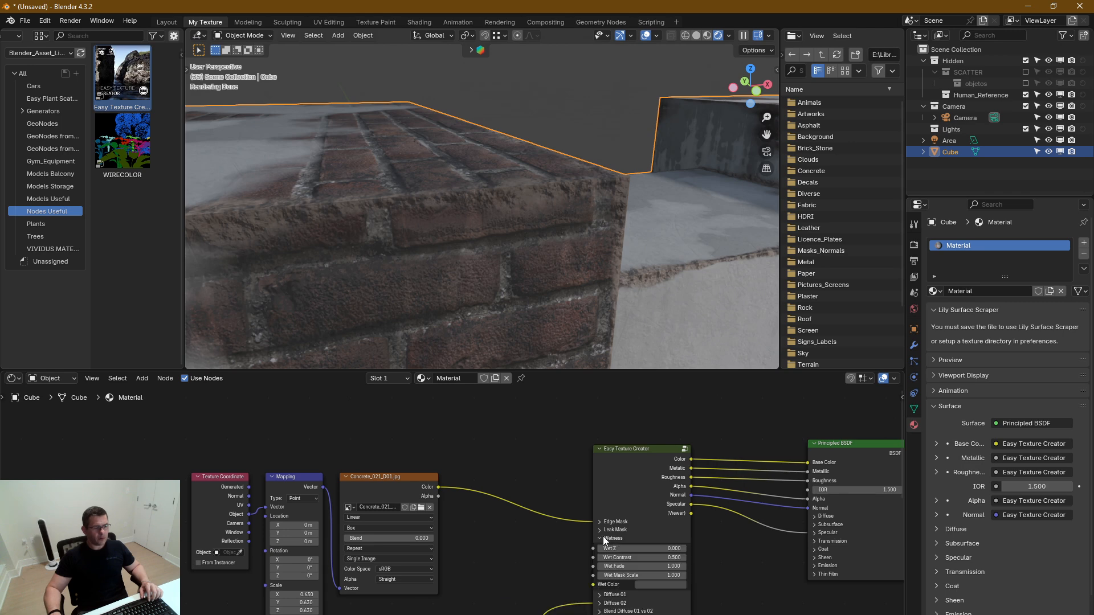
pyautogui.moveTo(601, 262); pyautogui.dragTo(597, 254, button='middle')
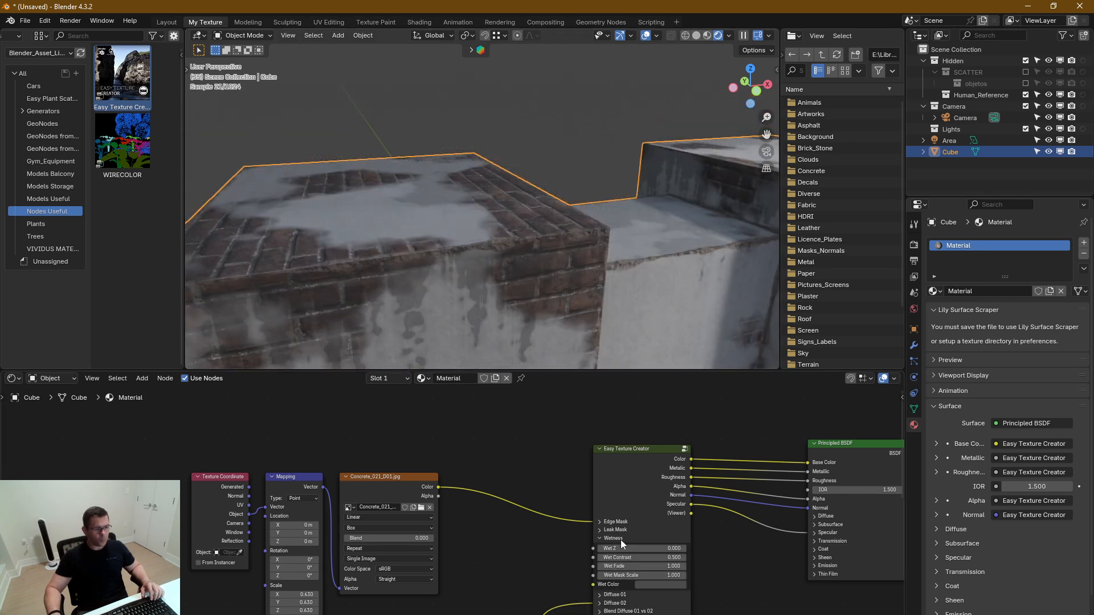
pyautogui.moveTo(542, 294); pyautogui.dragTo(546, 120, button='middle')
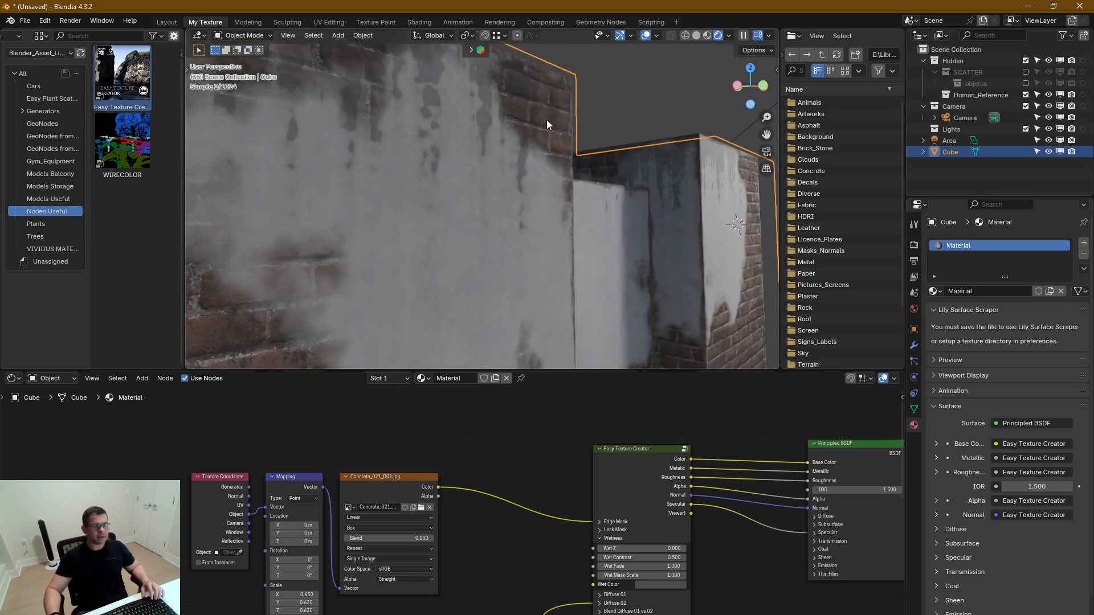
pyautogui.moveTo(568, 241); pyautogui.dragTo(536, 231, button='middle')
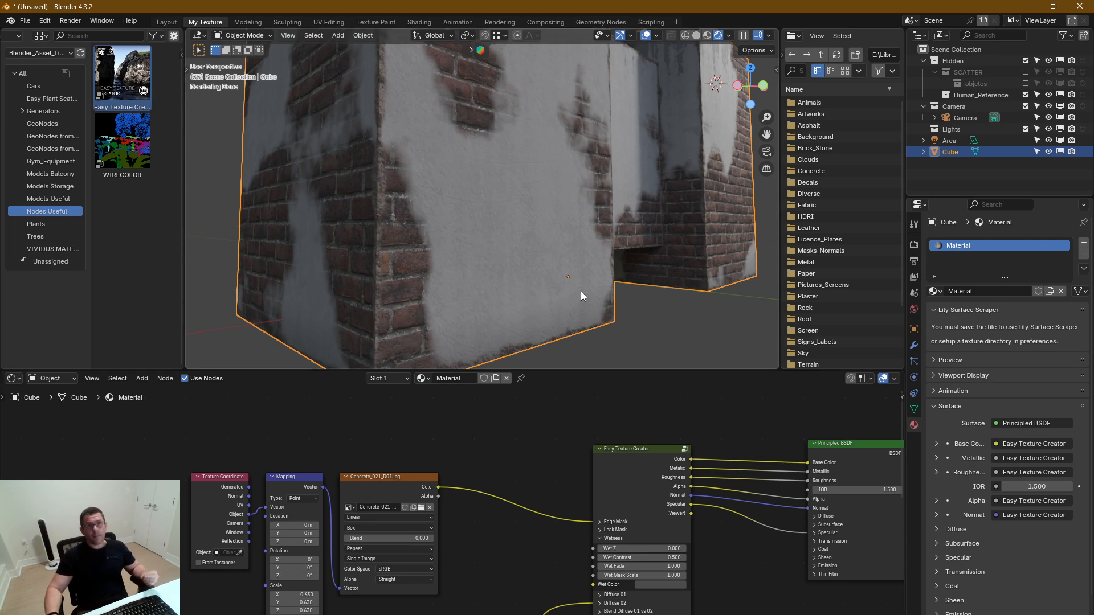
pyautogui.moveTo(522, 550); pyautogui.dragTo(495, 478, button='middle')
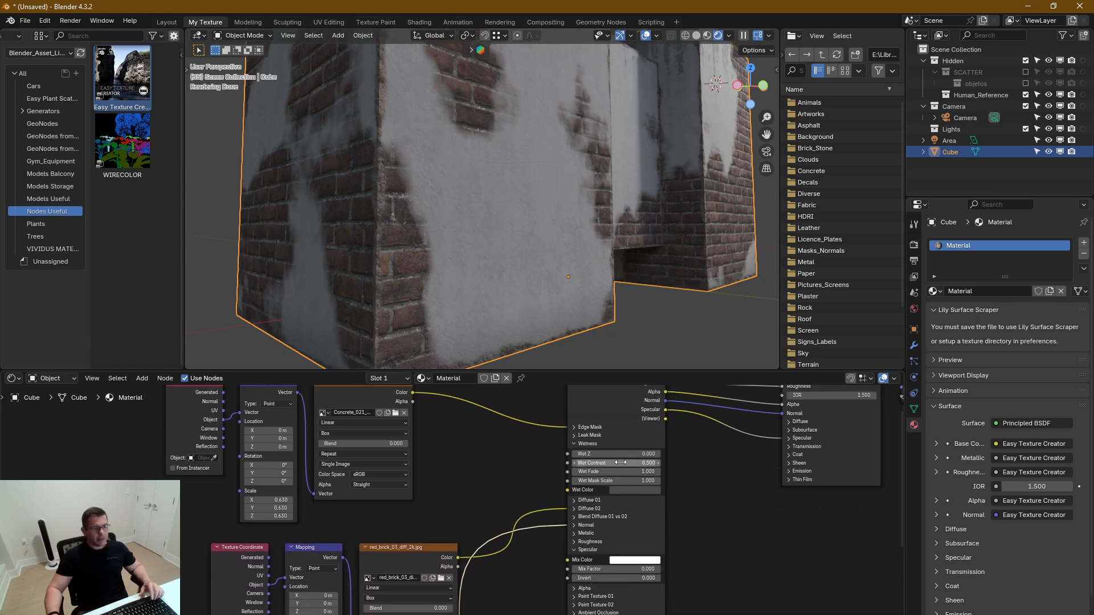
pyautogui.moveTo(619, 455)
pyautogui.mouseDown()
pyautogui.moveTo(631, 455)
pyautogui.moveTo(622, 455)
pyautogui.mouseUp()
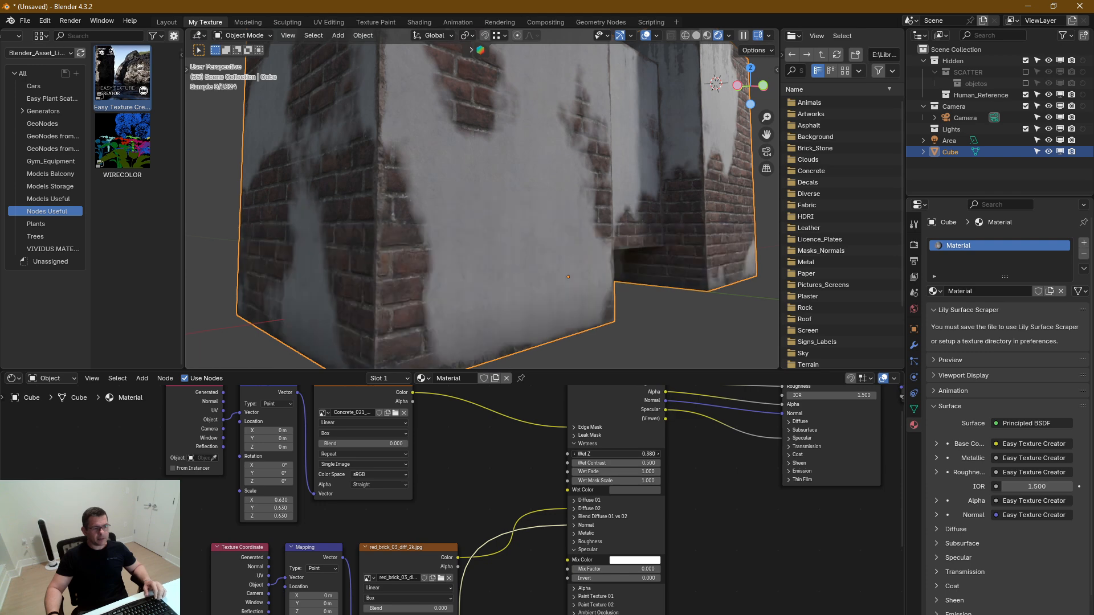
# Set the Wet Color to black and check the darkened base of the block
pyautogui.click(621, 490)
pyautogui.moveTo(686, 402); pyautogui.dragTo(685, 426)
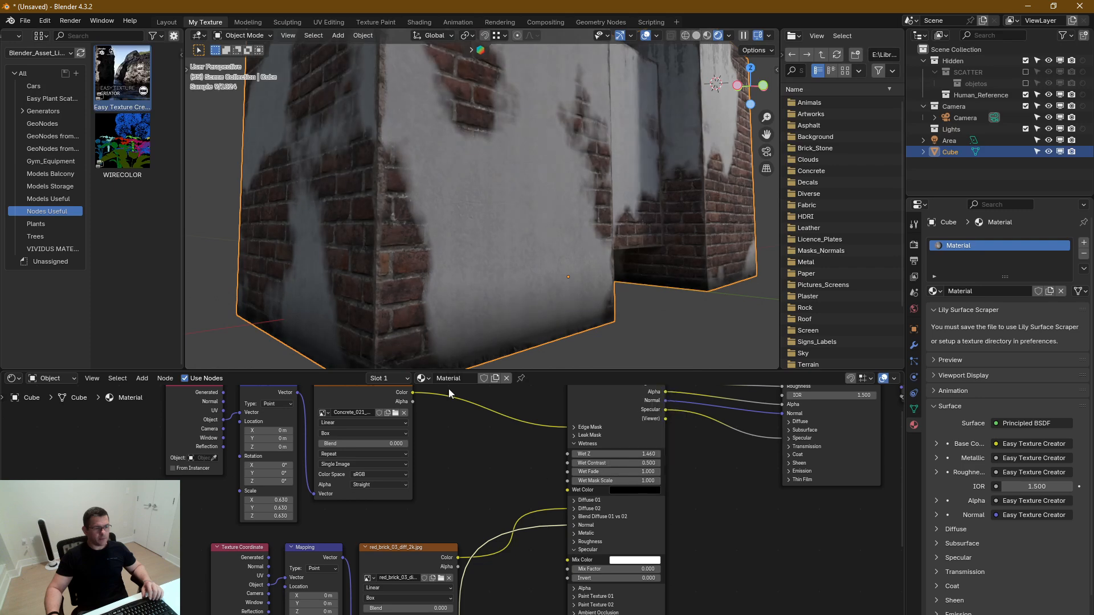
pyautogui.keyDown('shift'); pyautogui.moveTo(526, 321); pyautogui.dragTo(528, 302, button='middle'); pyautogui.keyUp('shift')
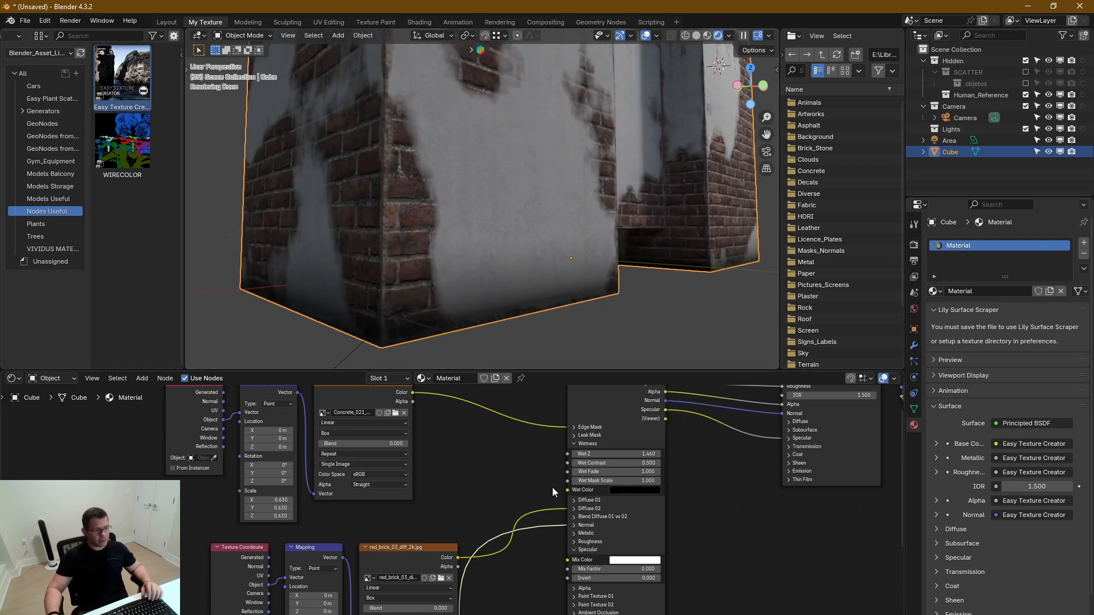
# Select the red brick displacement texture with its Mapping and Texture Coordinate nodes and move the group beneath the brick diffuse nodes
pyautogui.scroll(-2, 552, 487)
pyautogui.moveTo(506, 566); pyautogui.dragTo(502, 485, button='middle')
pyautogui.moveTo(497, 554); pyautogui.dragTo(220, 613)
pyautogui.moveTo(379, 564); pyautogui.dragTo(470, 583)
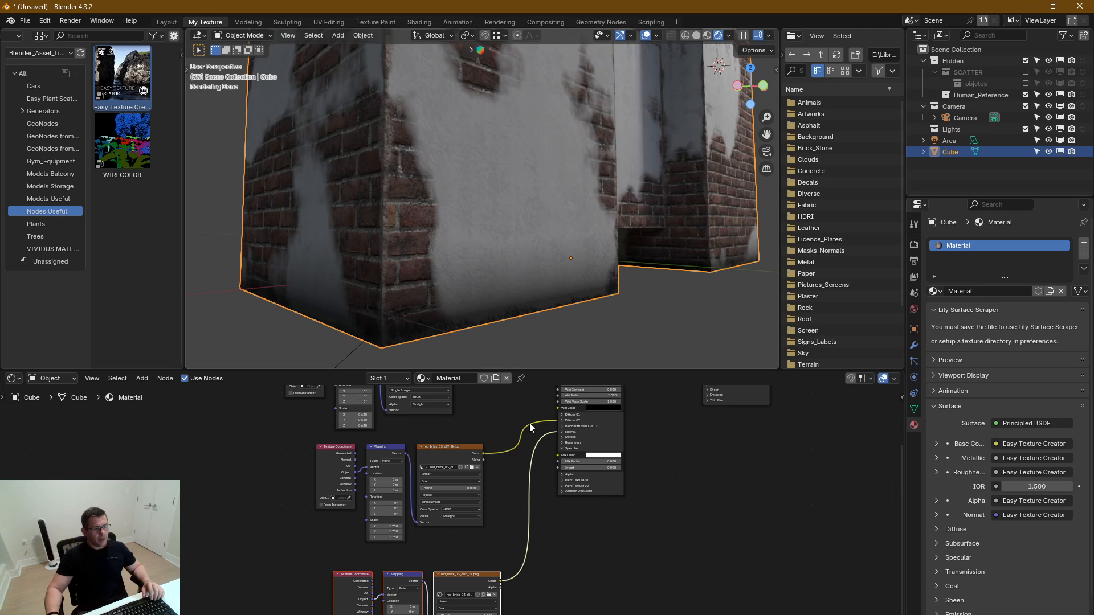
# Refine the wetness with Wet Mask Scale 11.600, Wet Contrast 4.200, Wet Fade 17.100 and Wet Z 0.780, judging it on the whole block
pyautogui.scroll(4, 521, 473)
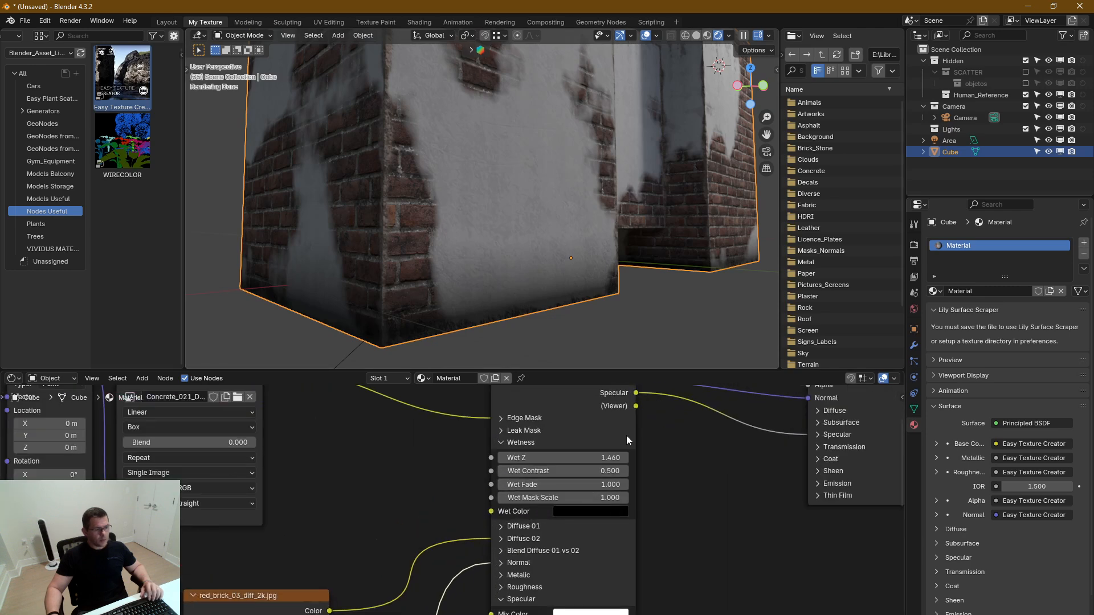
pyautogui.moveTo(604, 497); pyautogui.dragTo(747, 497)
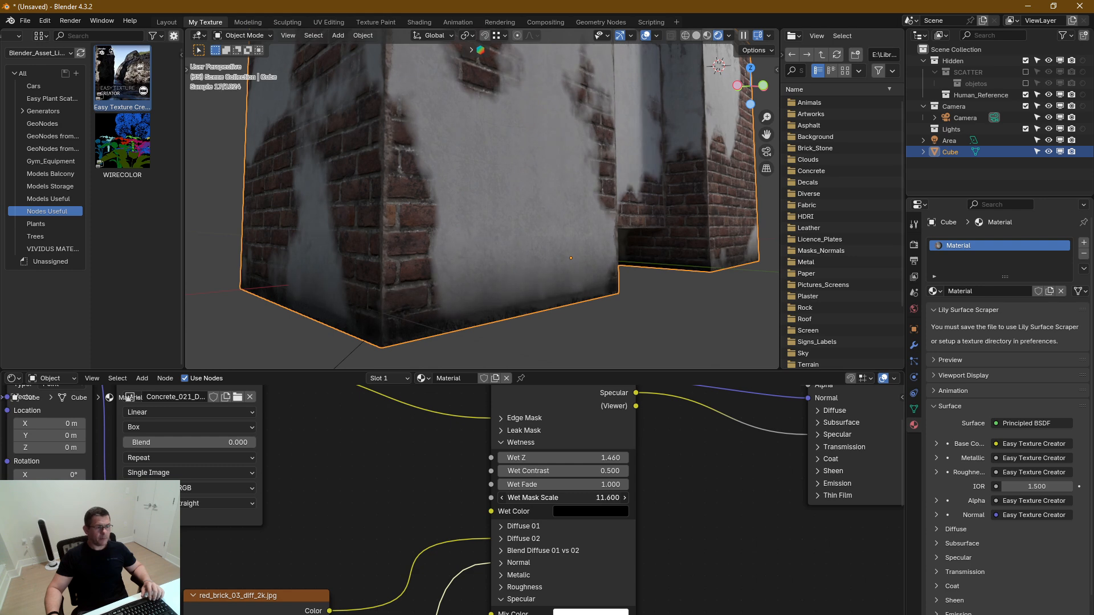
pyautogui.moveTo(608, 471); pyautogui.dragTo(684, 471)
pyautogui.moveTo(570, 484); pyautogui.dragTo(607, 459)
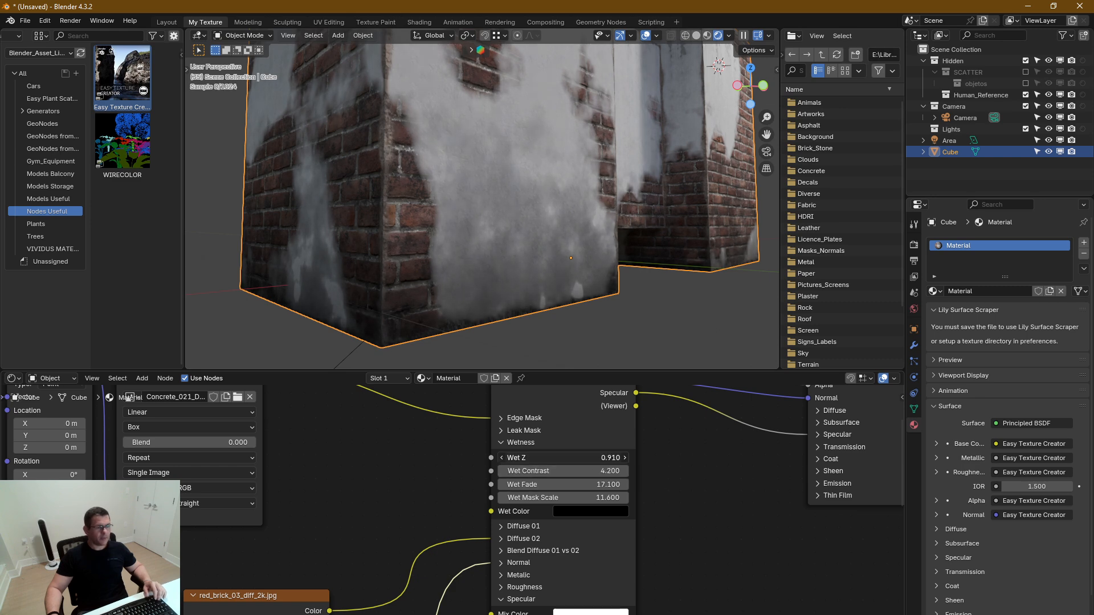
pyautogui.scroll(-5, 459, 228)
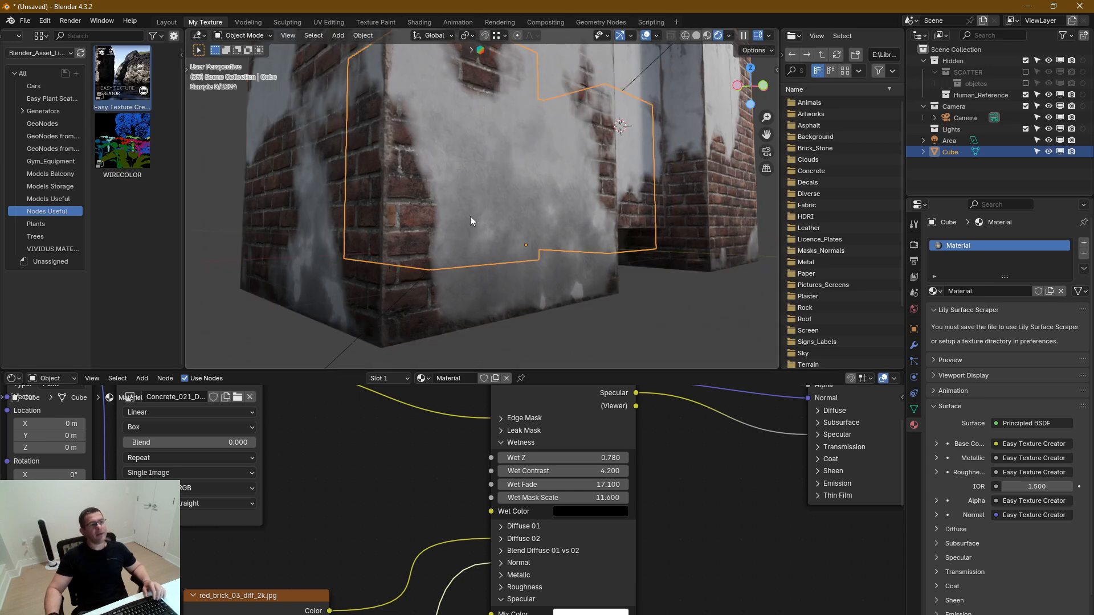
pyautogui.moveTo(464, 270); pyautogui.dragTo(474, 334, button='middle')
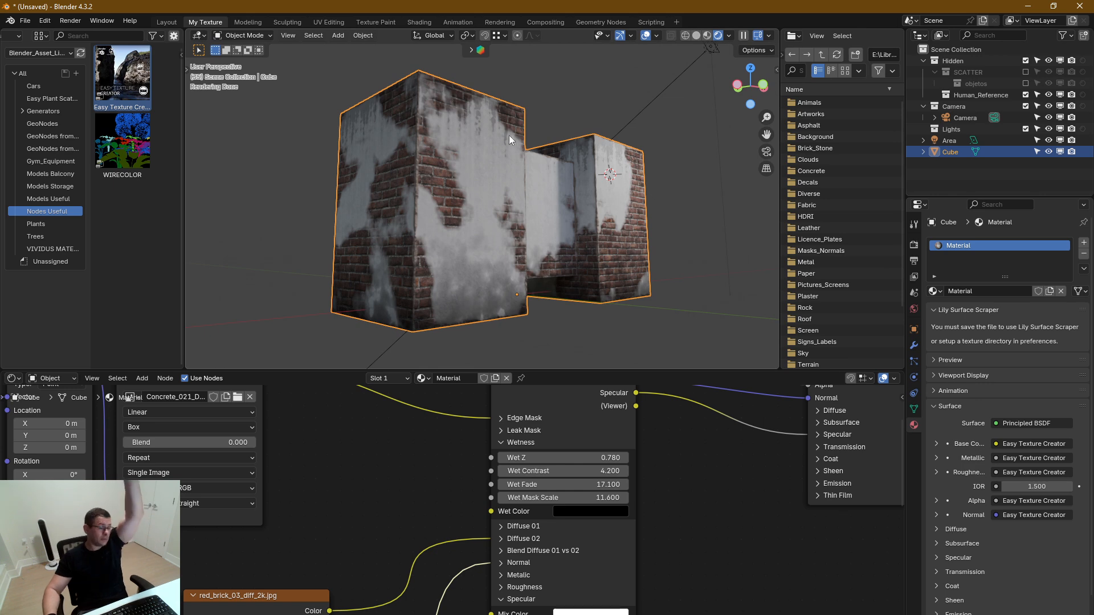
# Collapse the Wetness and Specular sections of the Easy Texture Creator node and expand its Normal section down to Wetness Affect
pyautogui.moveTo(557, 466); pyautogui.dragTo(551, 481, button='middle')
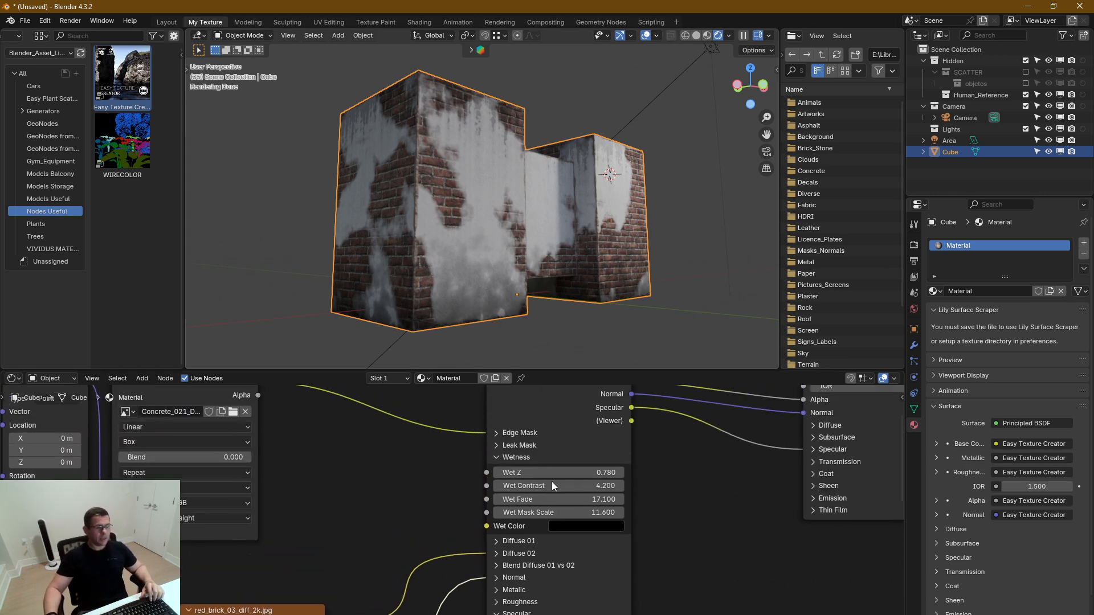
pyautogui.click(497, 456)
pyautogui.moveTo(544, 589); pyautogui.dragTo(546, 501, button='middle')
pyautogui.click(499, 455)
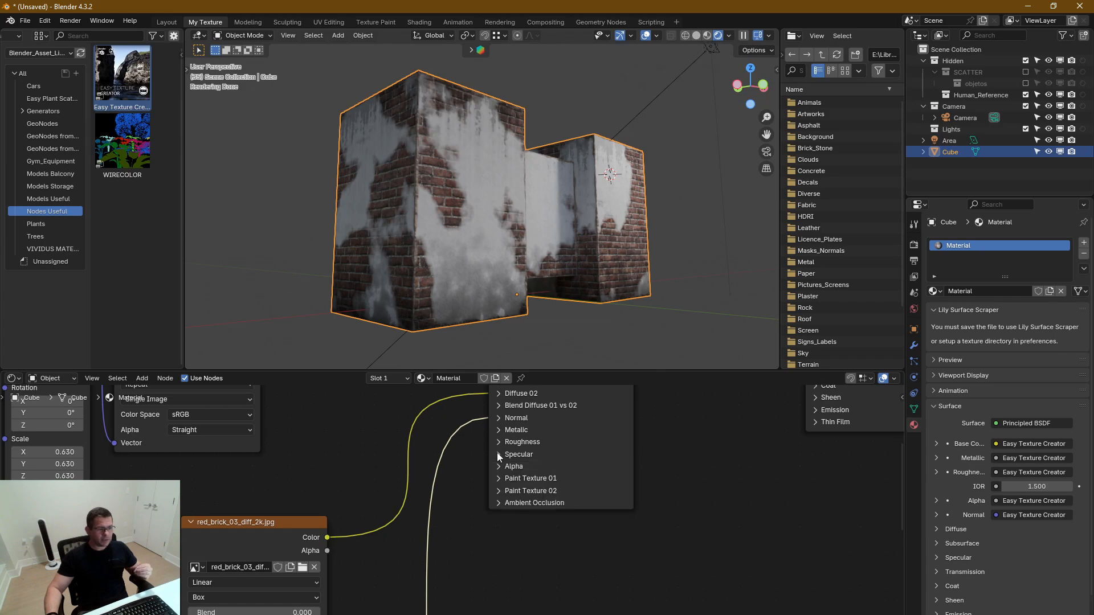
pyautogui.click(502, 420)
pyautogui.moveTo(569, 613); pyautogui.dragTo(554, 553, button='middle')
pyautogui.scroll(2, 552, 542)
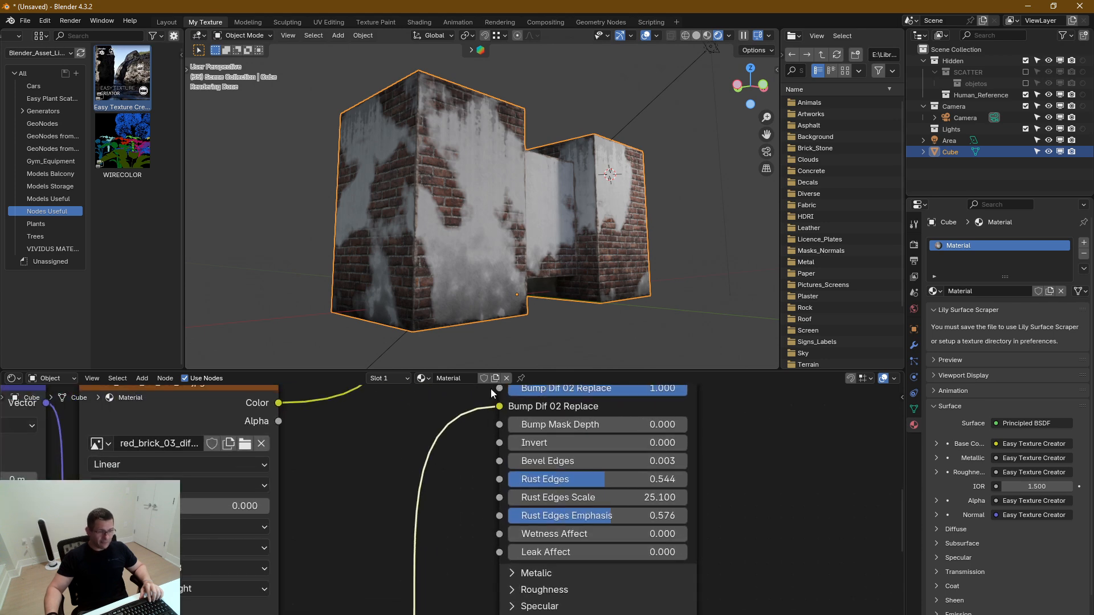
# Set the Normal section's Wetness Affect to 1.000, judging the bump on a close-up of the wet brick and concrete base
pyautogui.moveTo(491, 297)
pyautogui.mouseDown(button='middle')
pyautogui.moveTo(502, 300)
pyautogui.moveTo(464, 296)
pyautogui.moveTo(473, 291)
pyautogui.mouseUp(button='middle')
pyautogui.scroll(7, 473, 310)
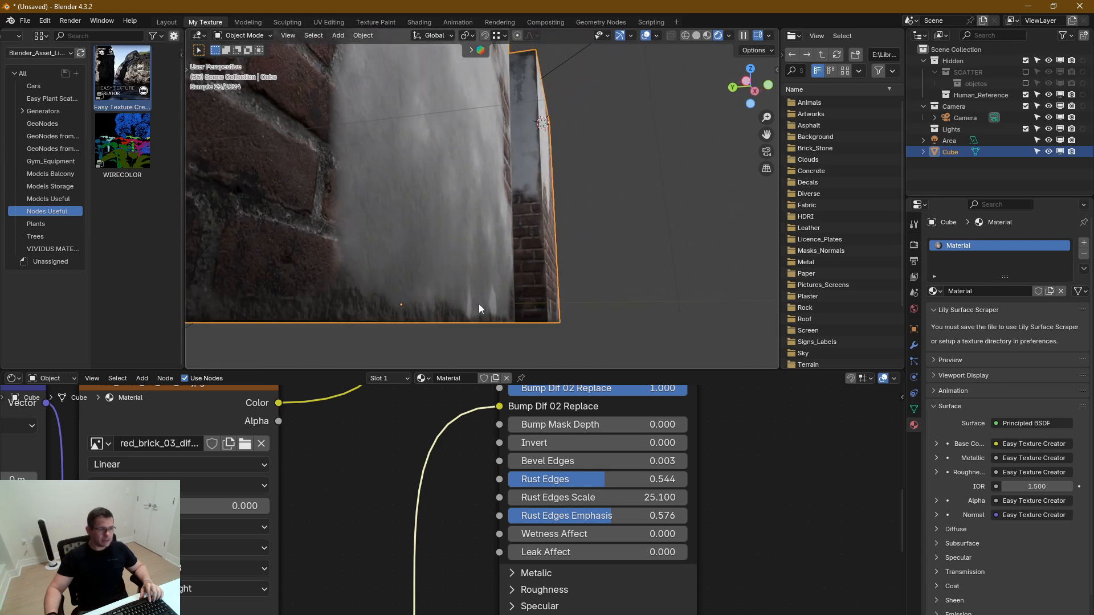
pyautogui.moveTo(542, 533); pyautogui.dragTo(688, 532)
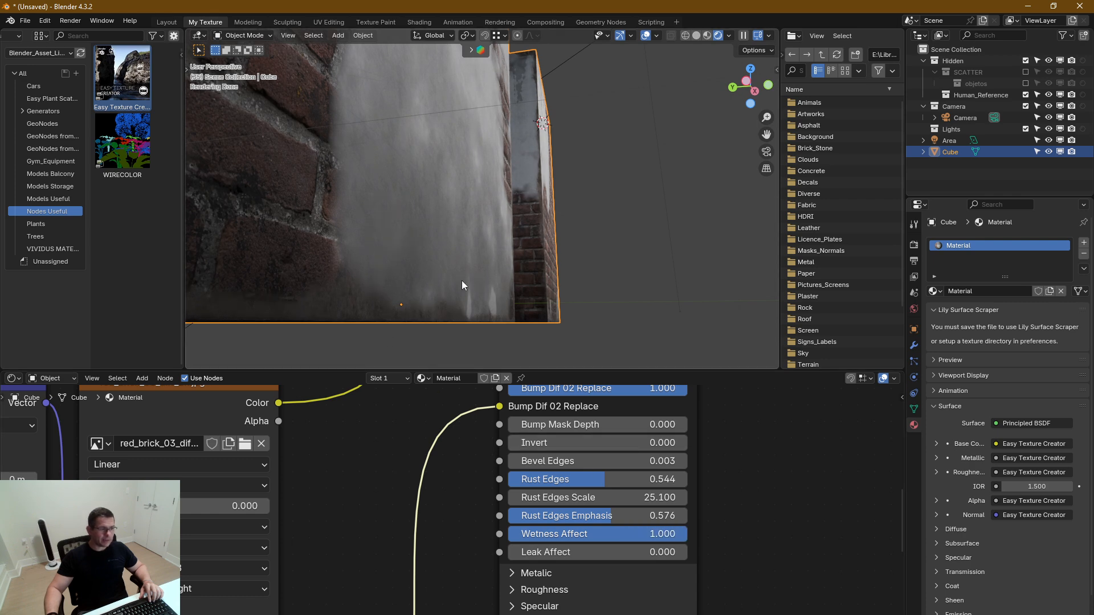
pyautogui.moveTo(363, 223); pyautogui.dragTo(361, 220, button='middle')
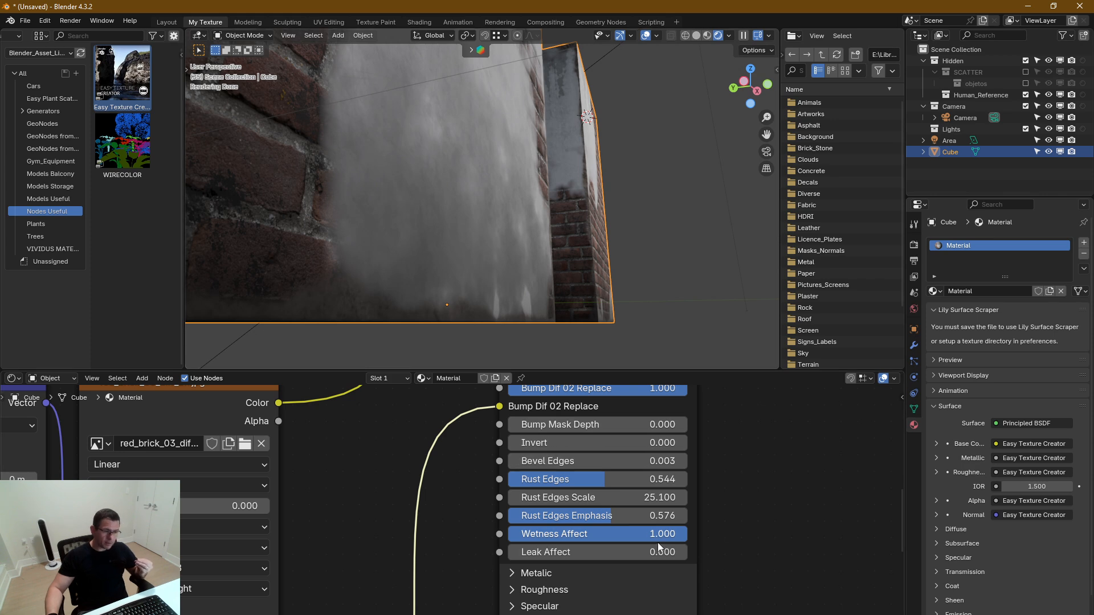
pyautogui.moveTo(669, 536)
pyautogui.mouseDown()
pyautogui.moveTo(561, 536)
pyautogui.moveTo(675, 534)
pyautogui.moveTo(659, 534)
pyautogui.moveTo(657, 521)
pyautogui.mouseUp()
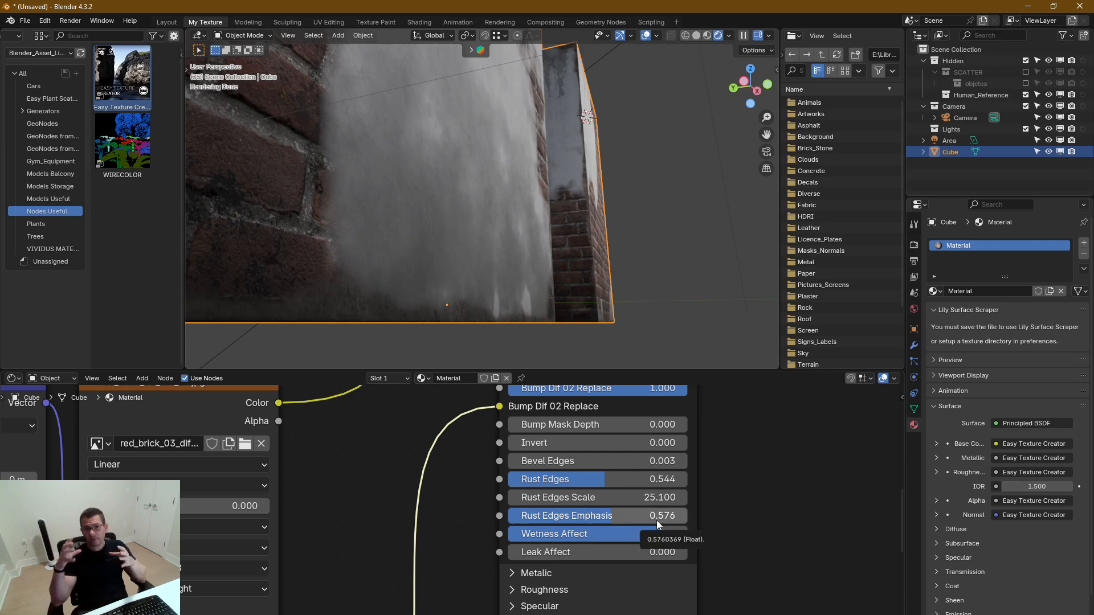
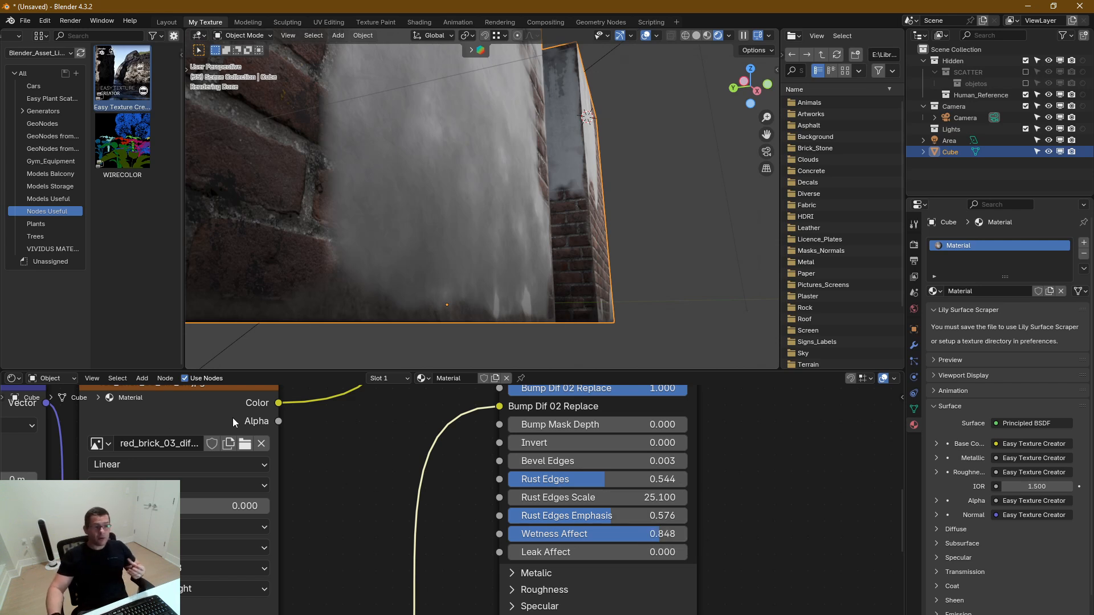
# Set the Normal section's Leak Affect to 0.783, judging the leak bump on a close-up of the block's upper wall
pyautogui.moveTo(455, 234); pyautogui.dragTo(489, 226, button='middle')
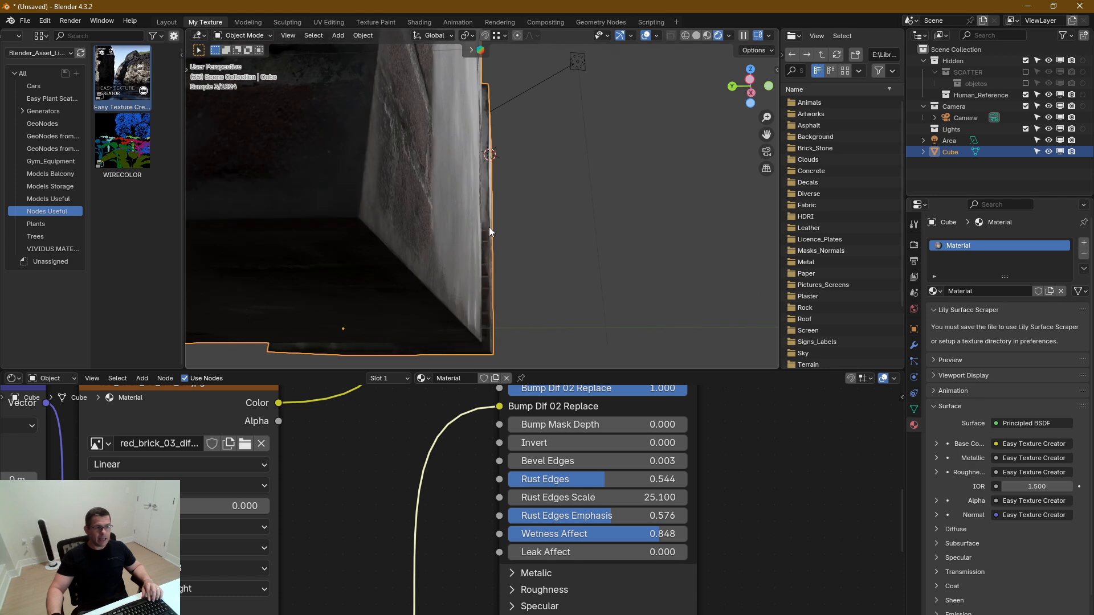
pyautogui.moveTo(701, 451); pyautogui.dragTo(751, 534, button='middle')
pyautogui.scroll(-4, 490, 245)
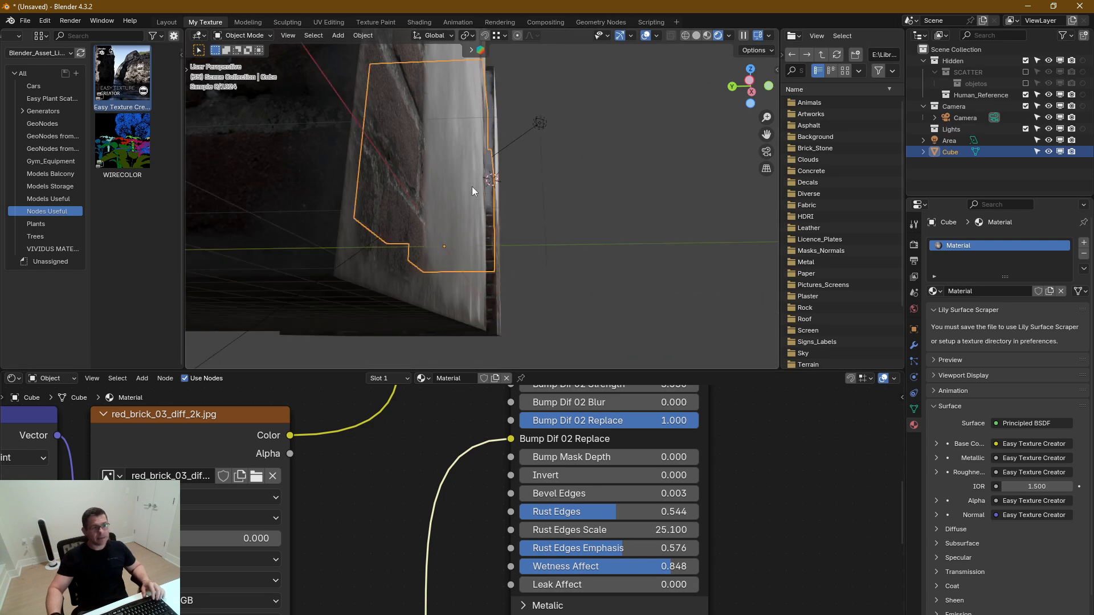
pyautogui.scroll(6, 511, 203)
pyautogui.keyDown('shift'); pyautogui.moveTo(450, 252); pyautogui.dragTo(419, 238, button='middle'); pyautogui.keyUp('shift')
pyautogui.scroll(3, 439, 230)
pyautogui.moveTo(365, 116)
pyautogui.mouseDown(button='middle')
pyautogui.moveTo(339, 71)
pyautogui.moveTo(367, 124)
pyautogui.mouseUp(button='middle')
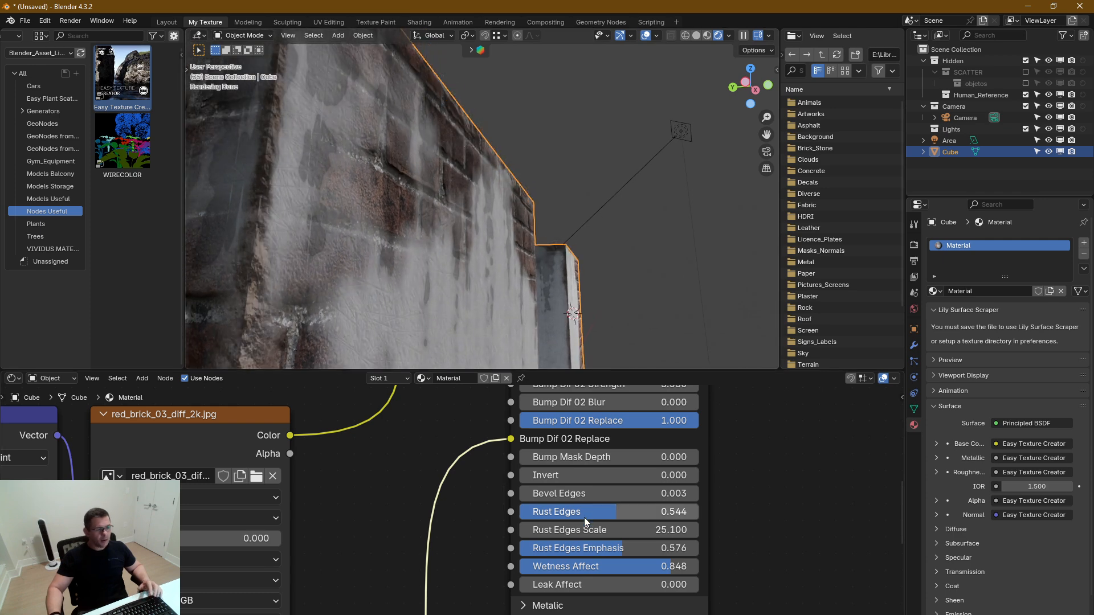
pyautogui.moveTo(561, 585); pyautogui.dragTo(693, 584)
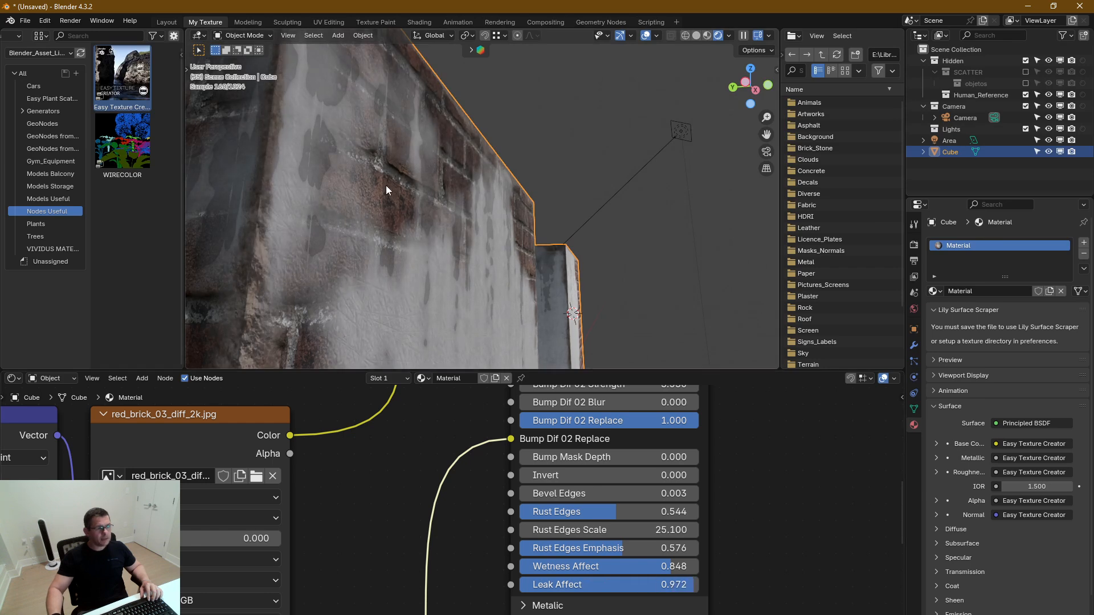
pyautogui.moveTo(386, 186)
pyautogui.mouseDown(button='middle')
pyautogui.moveTo(373, 165)
pyautogui.moveTo(315, 195)
pyautogui.moveTo(402, 182)
pyautogui.mouseUp(button='middle')
pyautogui.moveTo(678, 585); pyautogui.dragTo(644, 585)
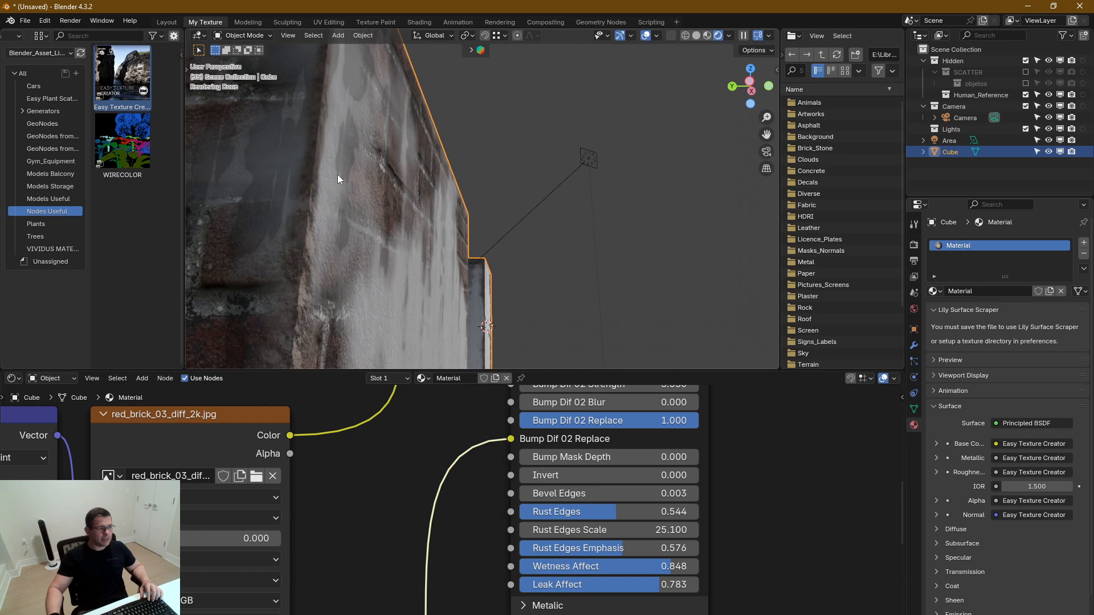
pyautogui.moveTo(357, 206)
pyautogui.mouseDown(button='middle')
pyautogui.moveTo(340, 213)
pyautogui.moveTo(354, 205)
pyautogui.mouseUp(button='middle')
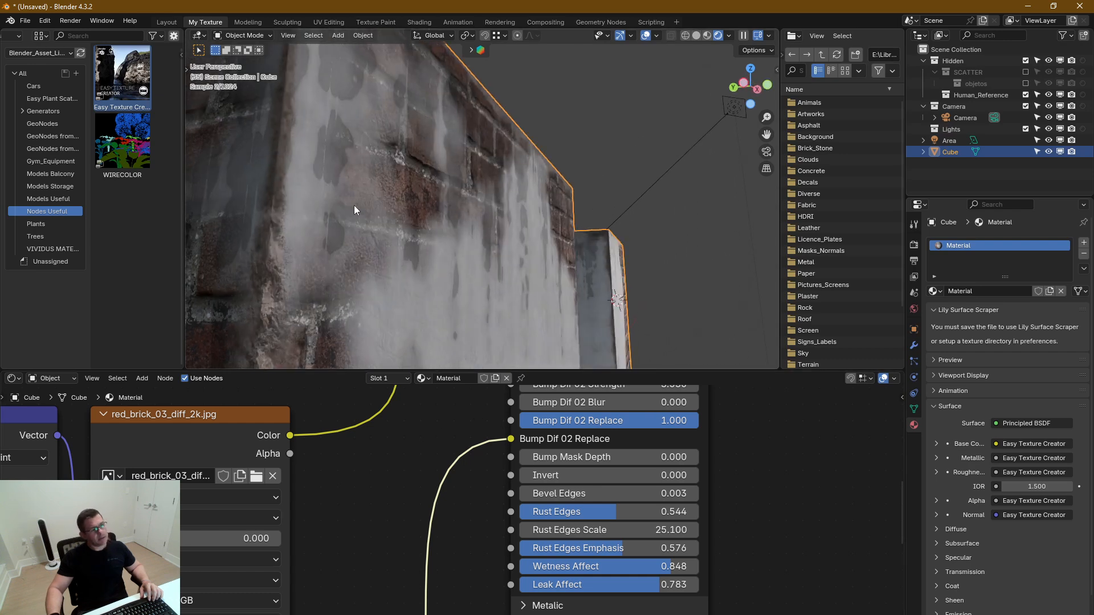
# Expand the Leak Mask section and set its Noise Scale to 54.200, leaving Top Noise Scale at 2.580
pyautogui.moveTo(518, 529); pyautogui.dragTo(565, 515, button='middle')
pyautogui.click(498, 461)
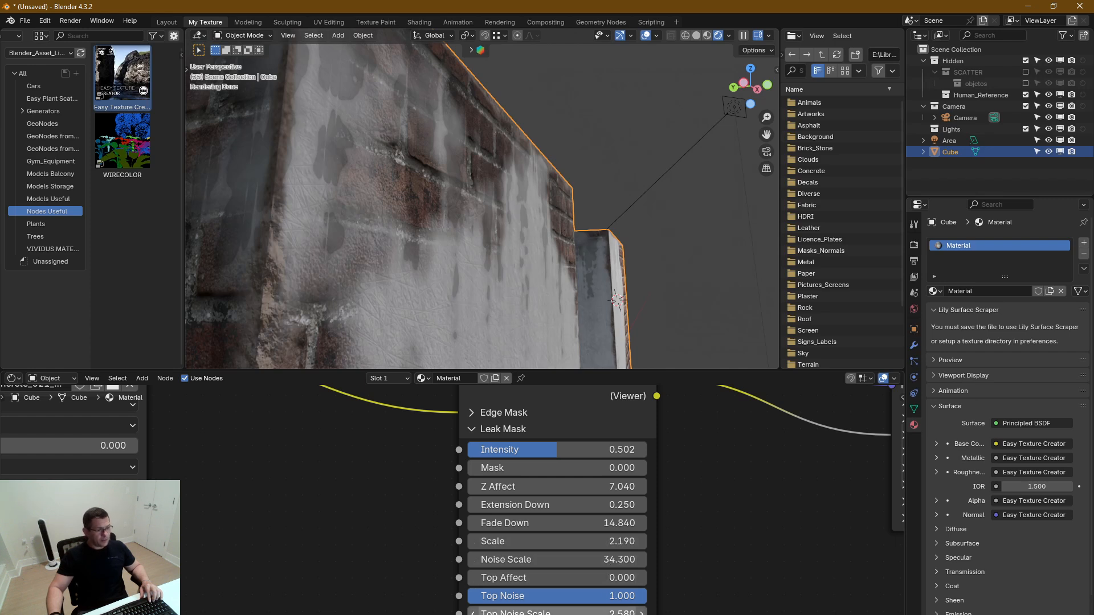
pyautogui.moveTo(558, 613); pyautogui.dragTo(605, 613)
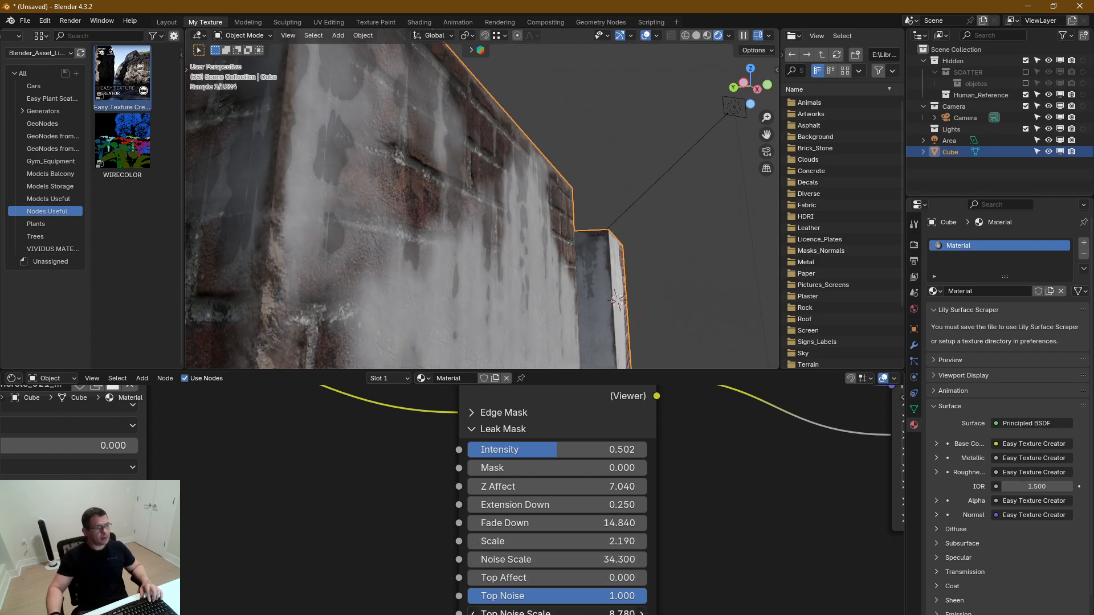
pyautogui.rightClick(587, 613)
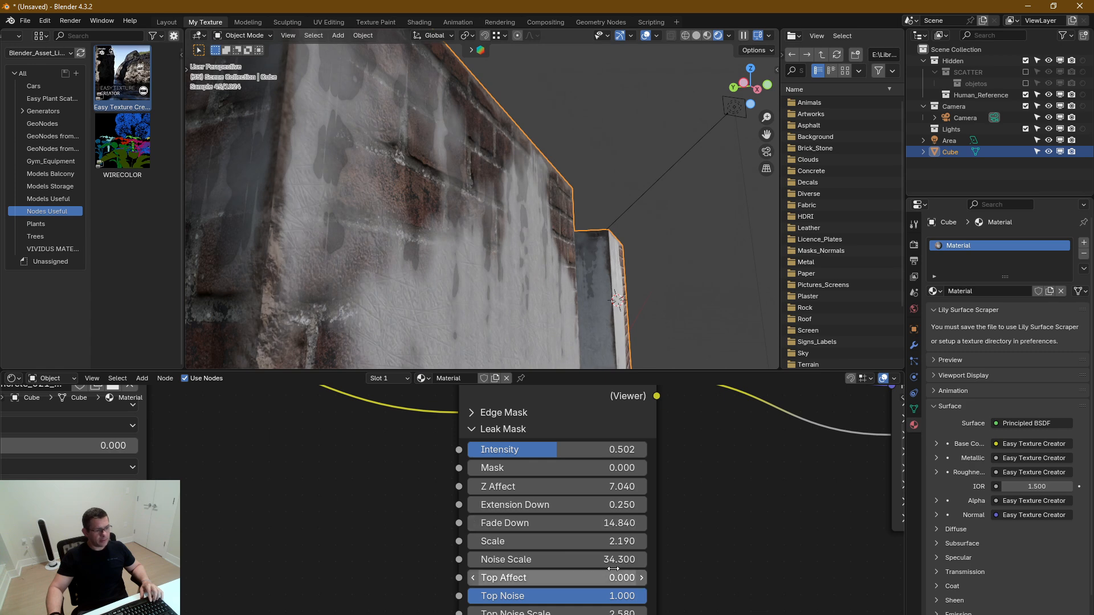
pyautogui.moveTo(611, 568); pyautogui.dragTo(521, 491, button='middle')
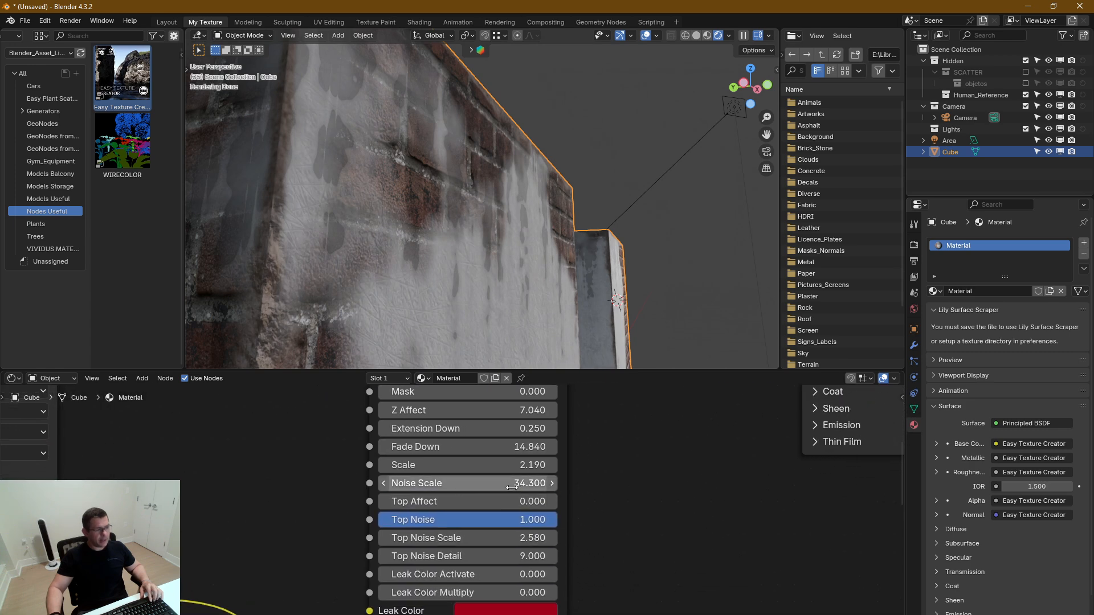
pyautogui.moveTo(526, 483); pyautogui.dragTo(530, 510, button='middle')
pyautogui.moveTo(530, 511); pyautogui.dragTo(578, 511)
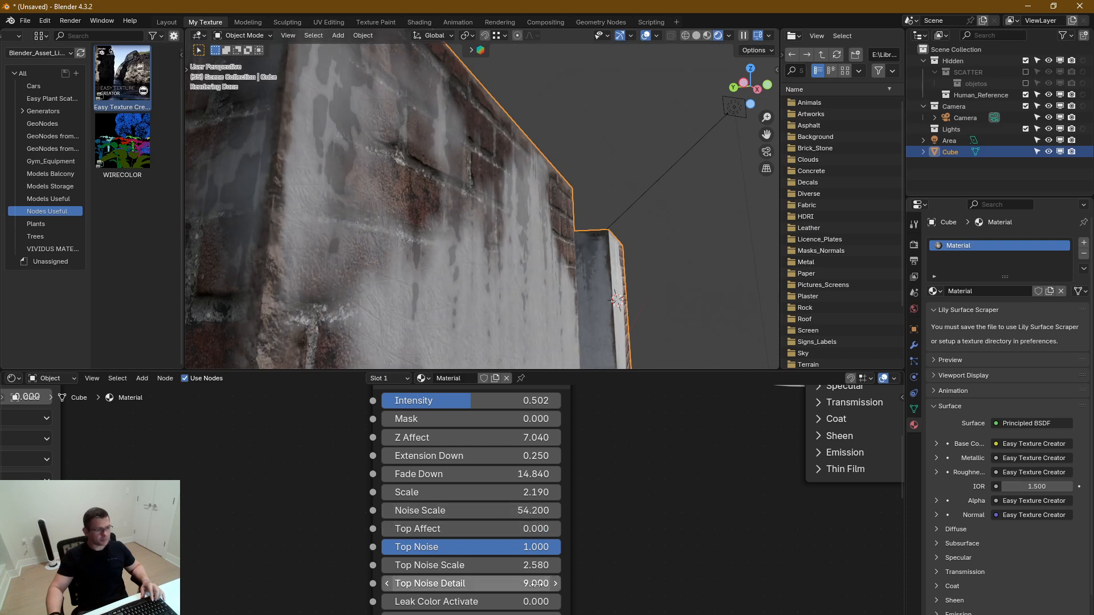
# Refine the Leak Mask with Intensity 0.364 and Scale 3.090, judging the streaks on the whole block
pyautogui.moveTo(472, 407); pyautogui.dragTo(501, 452, button='middle')
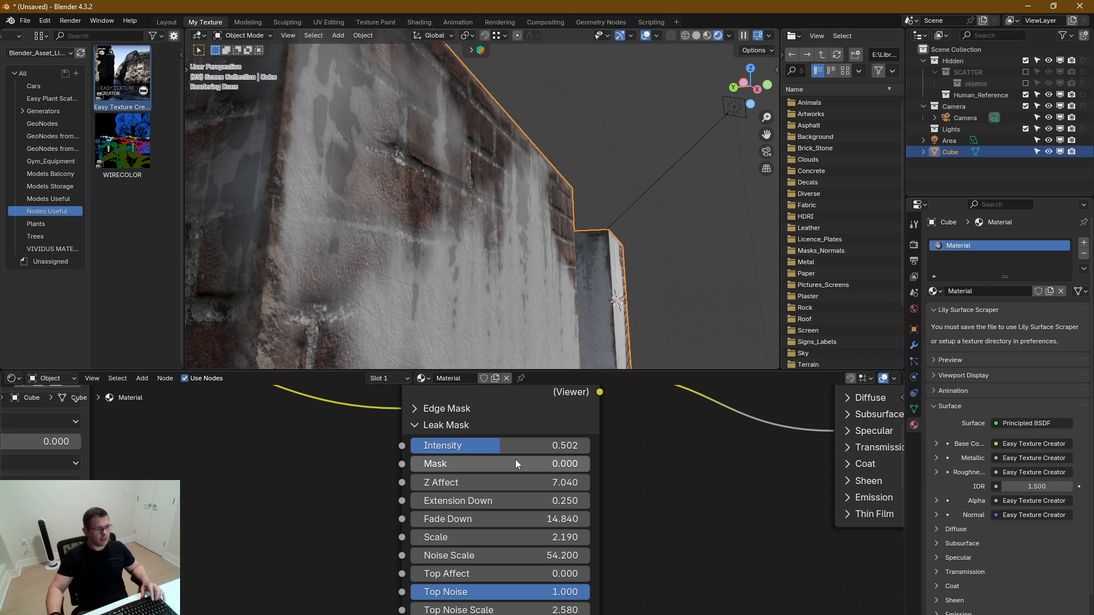
pyautogui.moveTo(511, 442); pyautogui.dragTo(475, 442)
pyautogui.moveTo(478, 276); pyautogui.dragTo(440, 306, button='middle')
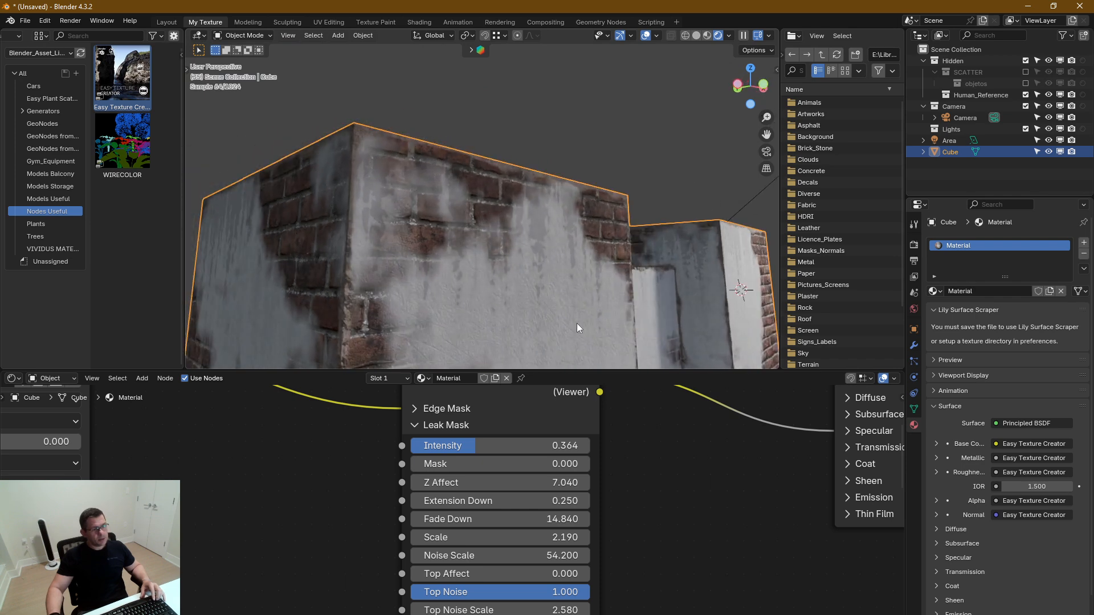
pyautogui.moveTo(577, 323); pyautogui.dragTo(559, 287, button='middle')
pyautogui.moveTo(546, 593); pyautogui.dragTo(546, 582, button='middle')
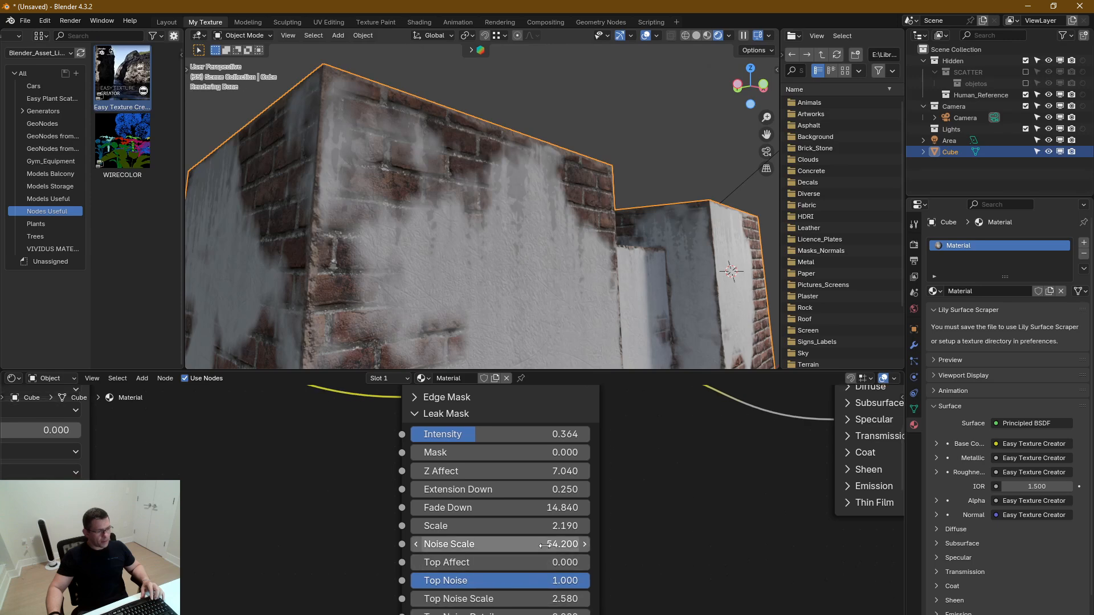
pyautogui.moveTo(501, 526)
pyautogui.mouseDown()
pyautogui.moveTo(547, 526)
pyautogui.moveTo(518, 526)
pyautogui.mouseUp()
pyautogui.scroll(-4, 577, 284)
pyautogui.keyDown('shift'); pyautogui.moveTo(576, 284); pyautogui.dragTo(516, 148, button='middle'); pyautogui.keyUp('shift')
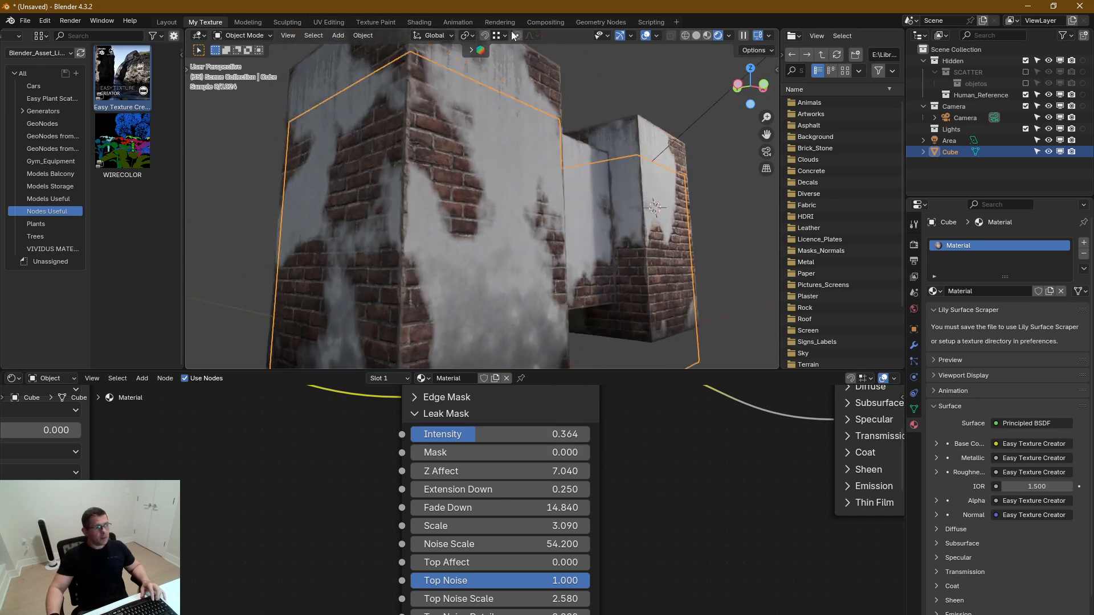
# Collapse the Leak Mask section and examine the leak bump up close on the concrete beneath the brick
pyautogui.moveTo(644, 572); pyautogui.dragTo(654, 588, button='middle')
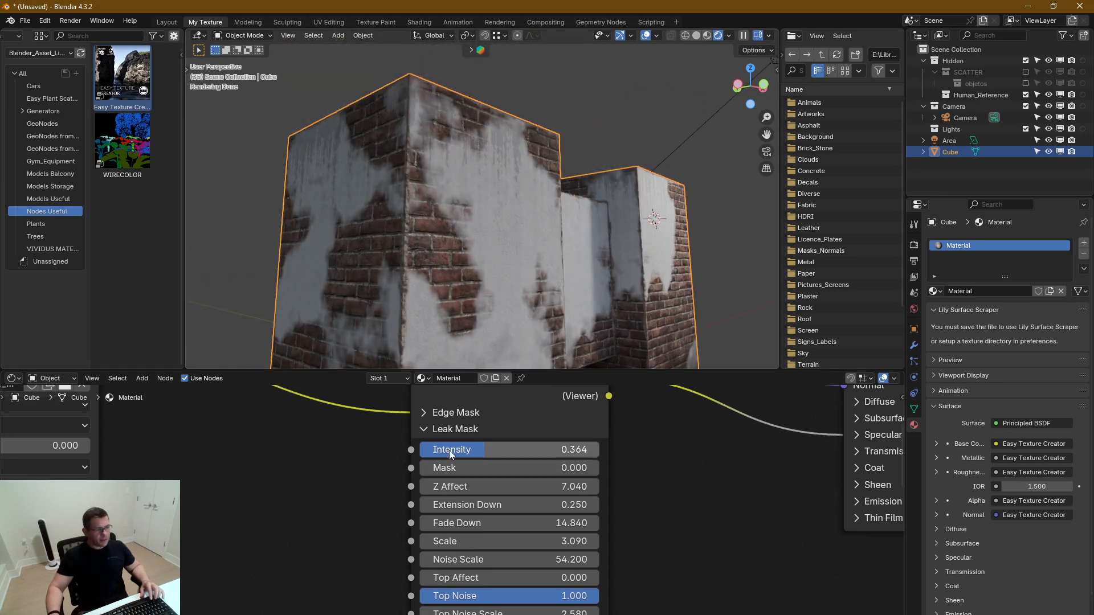
pyautogui.click(445, 430)
pyautogui.moveTo(487, 535); pyautogui.dragTo(532, 386, button='middle')
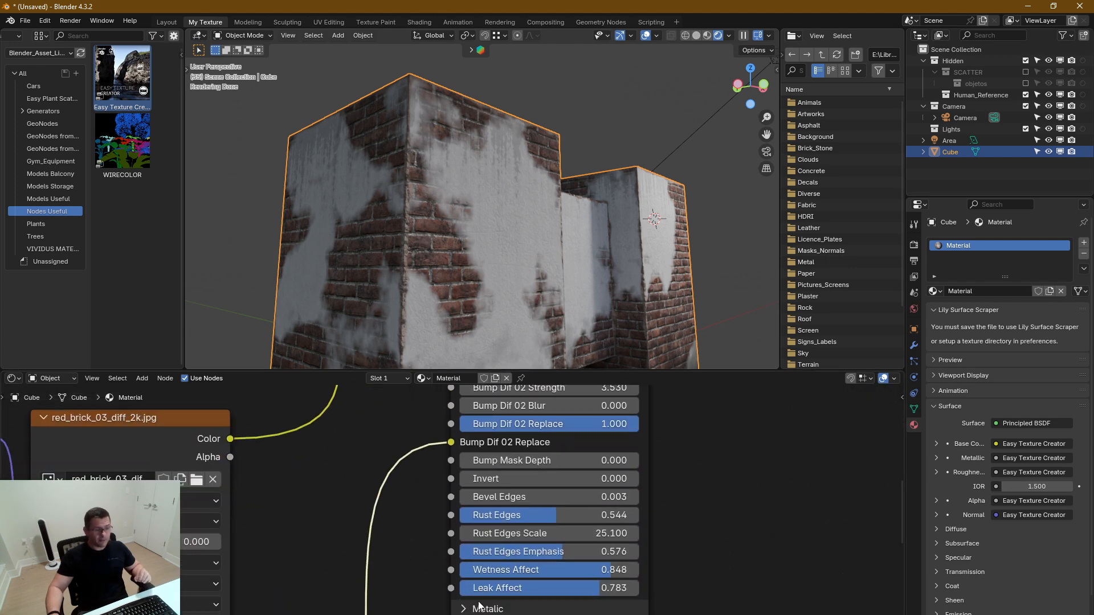
pyautogui.moveTo(459, 578); pyautogui.dragTo(486, 494, button='middle')
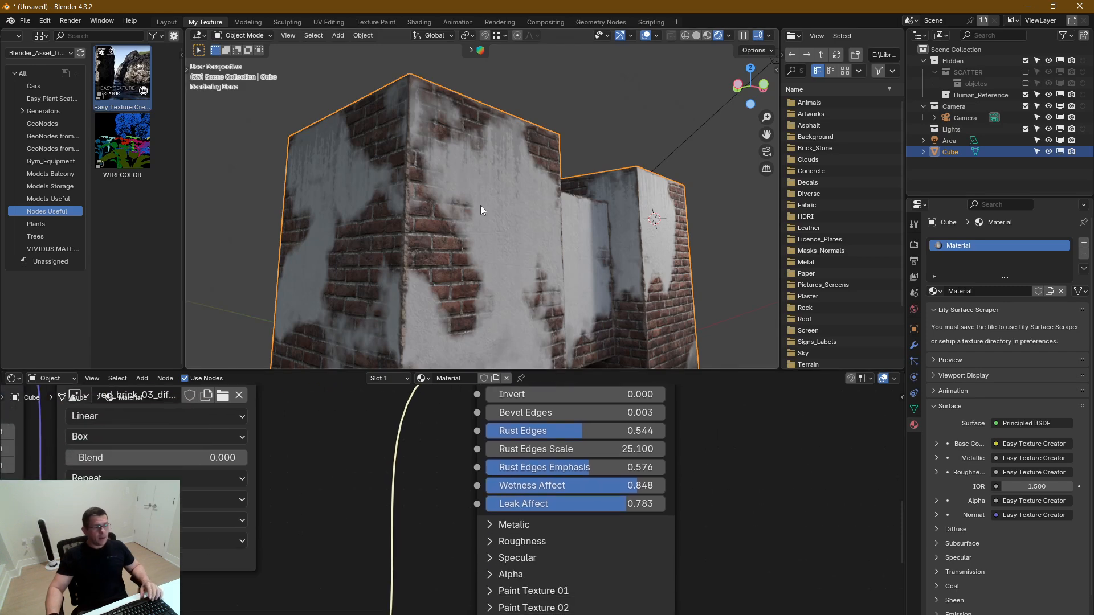
pyautogui.scroll(5, 501, 132)
pyautogui.moveTo(515, 187); pyautogui.dragTo(542, 204, button='middle')
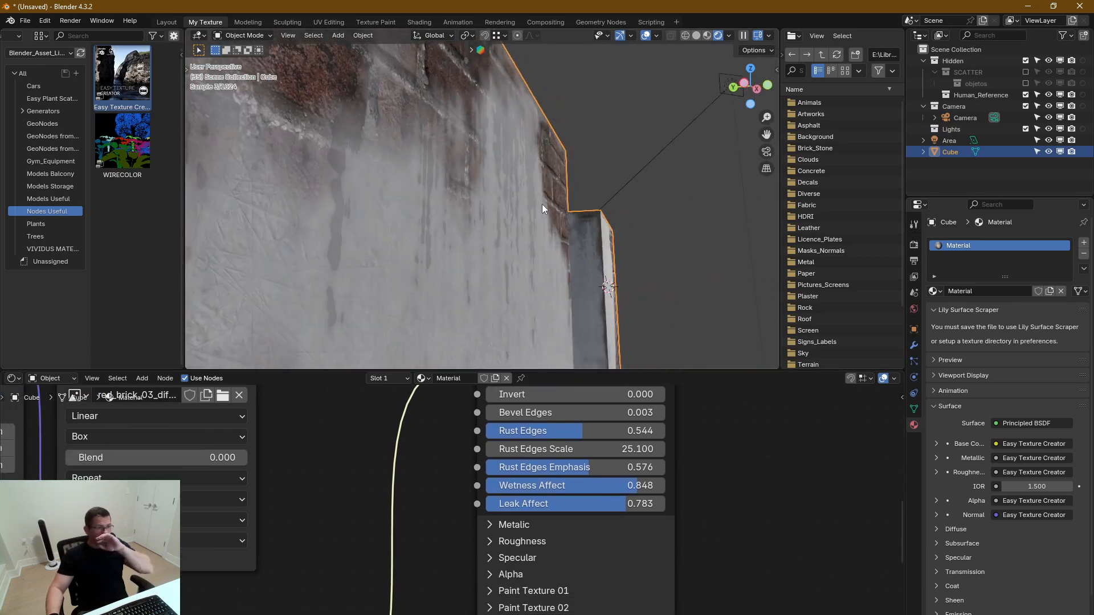
pyautogui.click(489, 525)
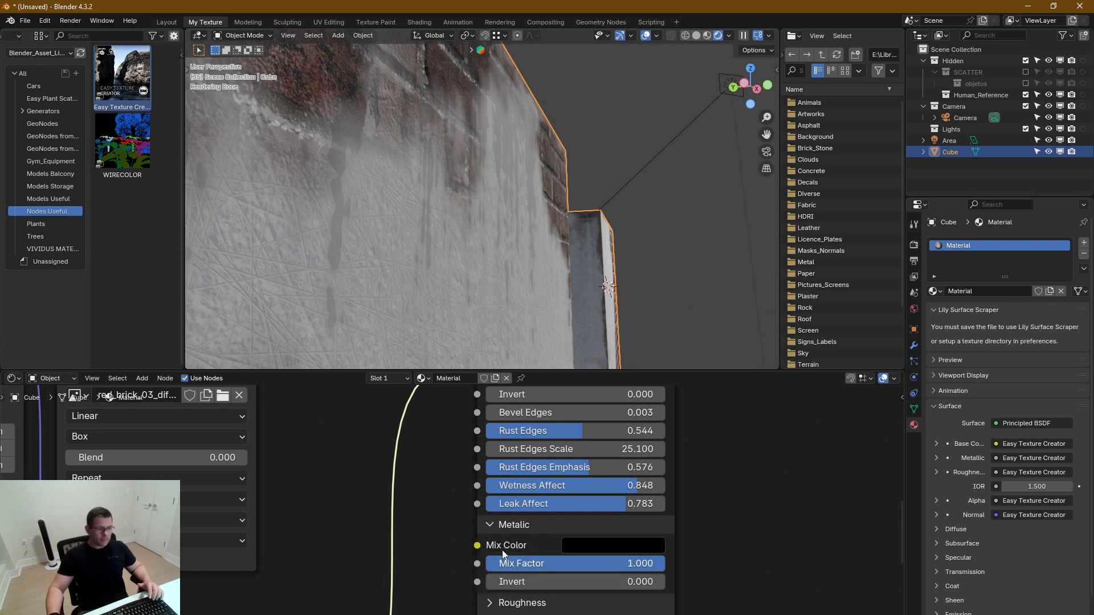
pyautogui.click(486, 525)
pyautogui.click(491, 541)
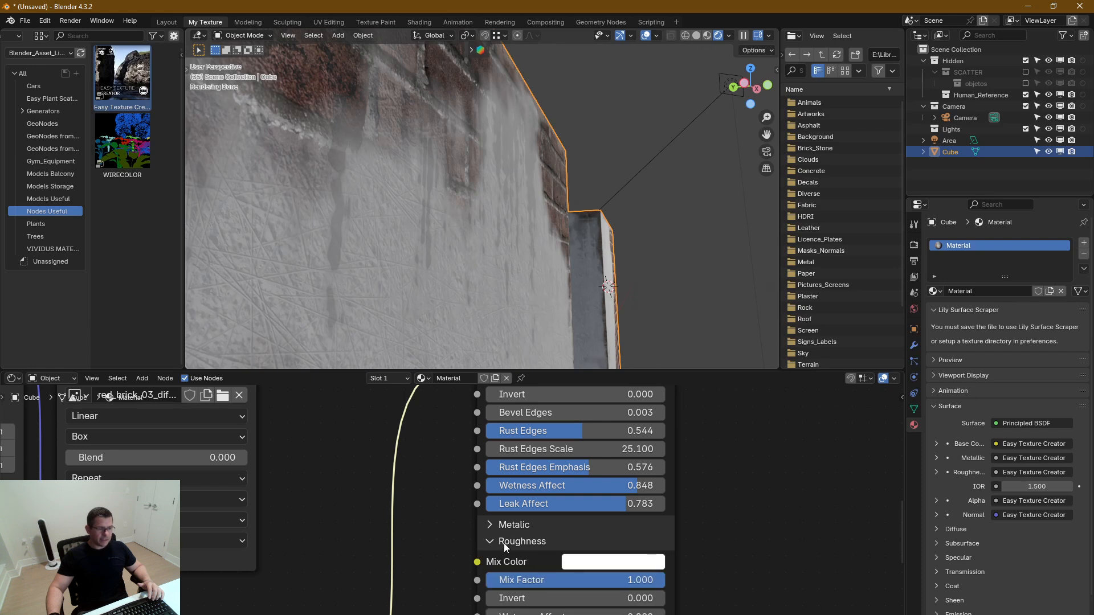
pyautogui.click(504, 543)
pyautogui.click(493, 527)
pyautogui.click(493, 527)
# Set the Specular section's Mix Color to black and collapse the section
pyautogui.click(490, 558)
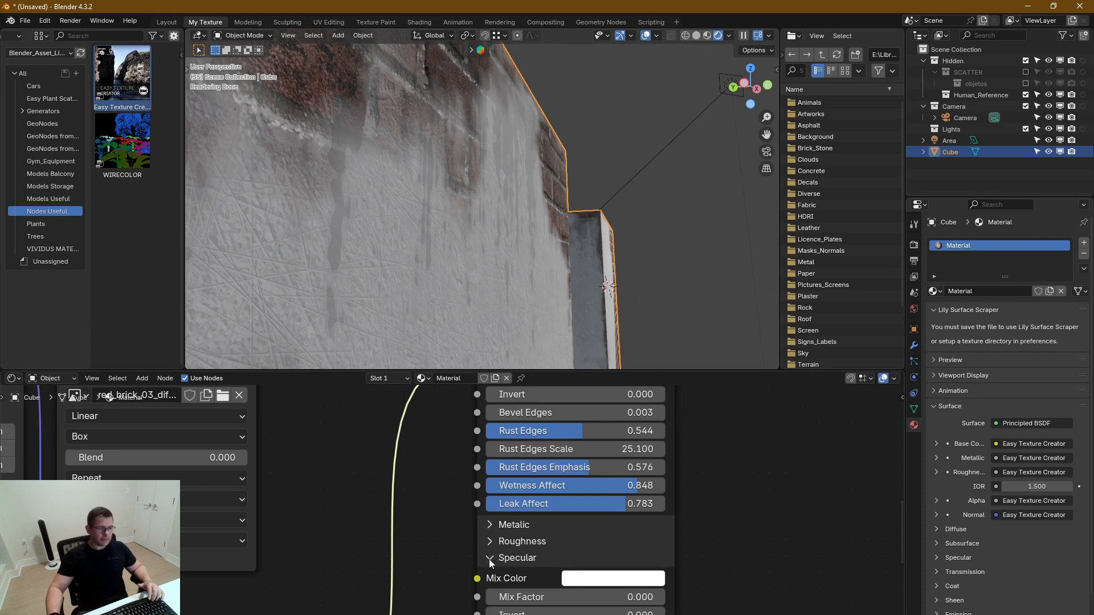
pyautogui.click(489, 559)
pyautogui.click(506, 559)
pyautogui.click(633, 578)
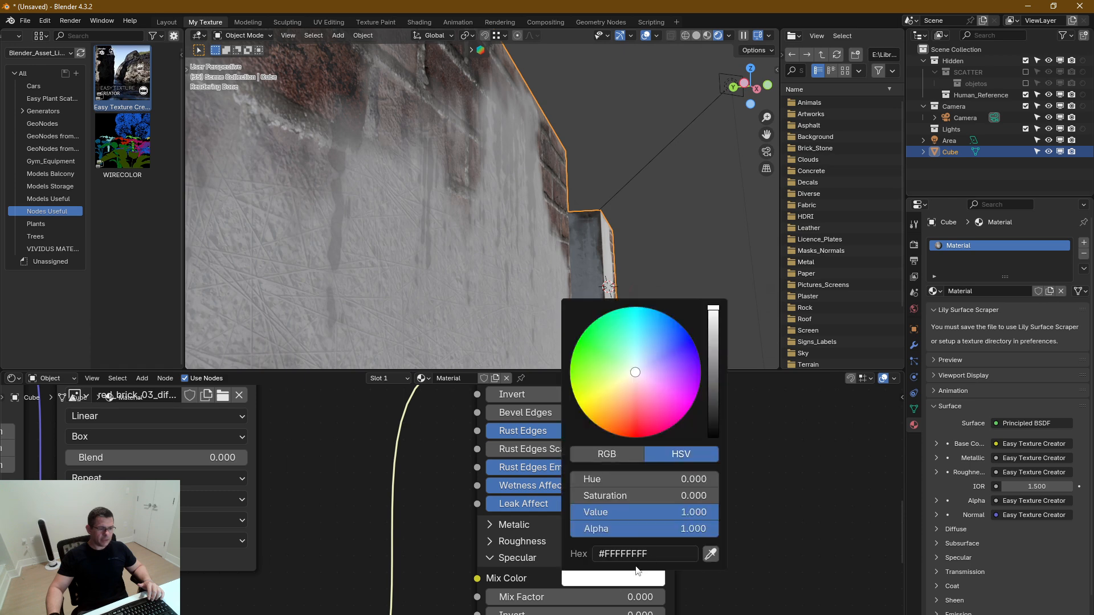
pyautogui.moveTo(713, 403); pyautogui.dragTo(712, 438)
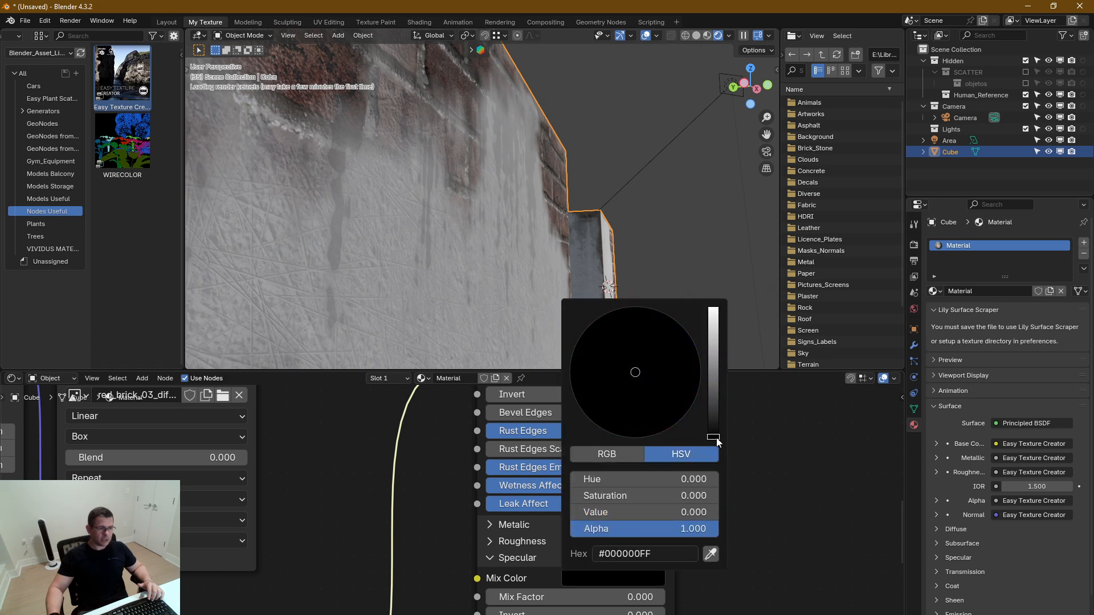
pyautogui.click(492, 559)
# Try a white Mix Color in the Metalic section and lower its Mix Factor to 0.000
pyautogui.click(490, 524)
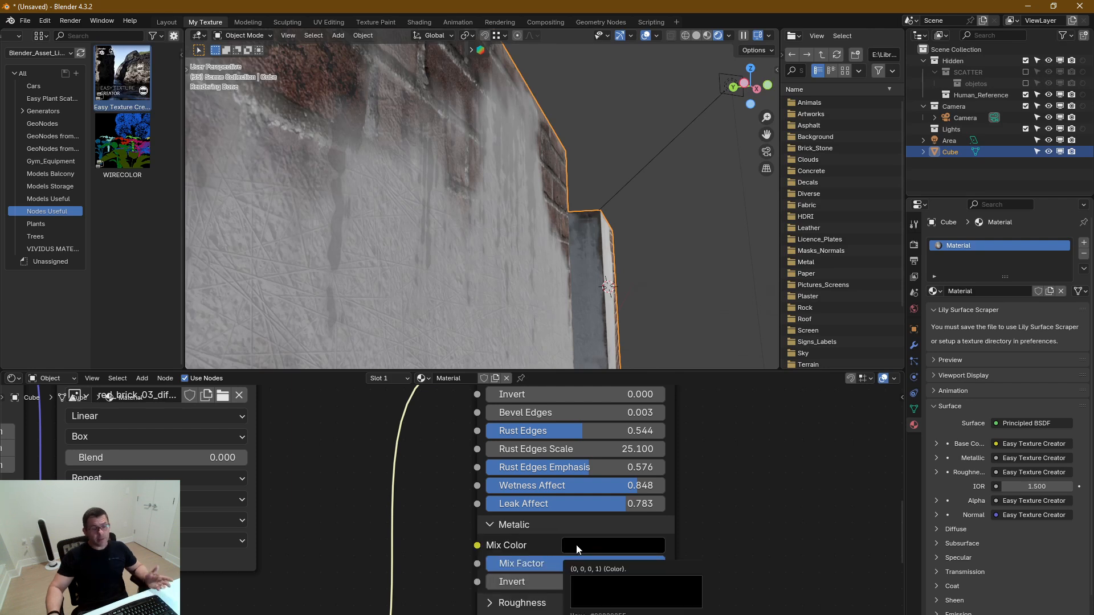
pyautogui.click(621, 550)
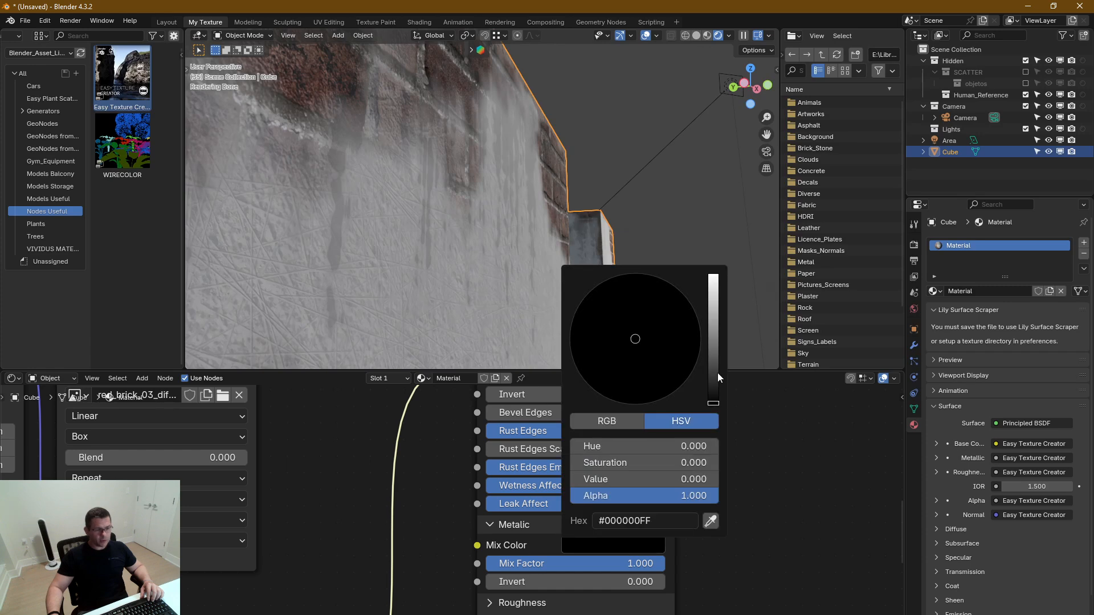
pyautogui.moveTo(717, 373); pyautogui.dragTo(770, 117)
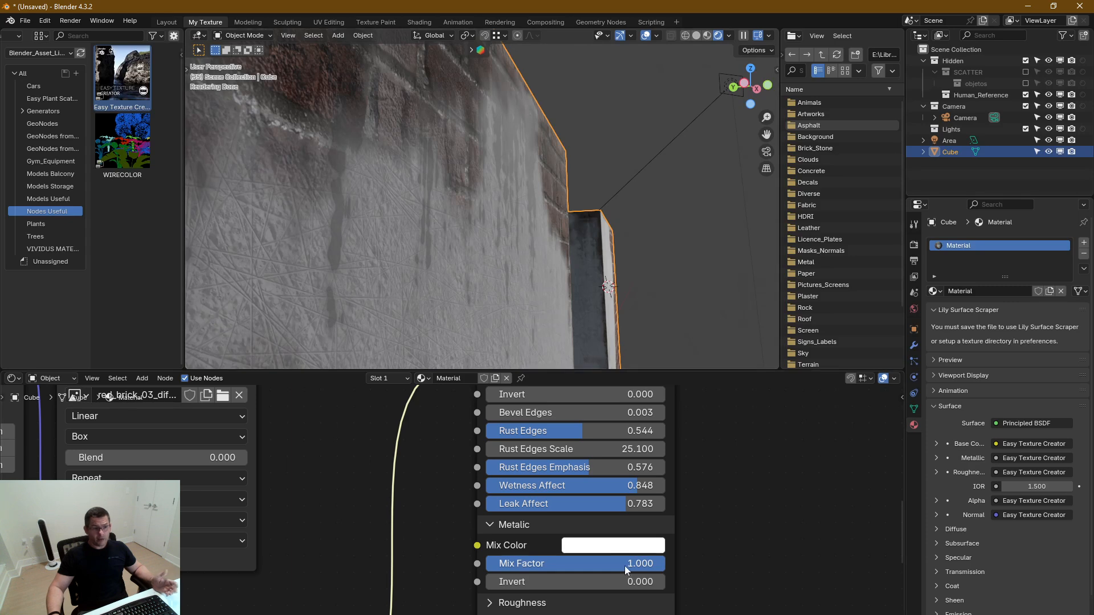
pyautogui.moveTo(638, 564); pyautogui.dragTo(486, 563)
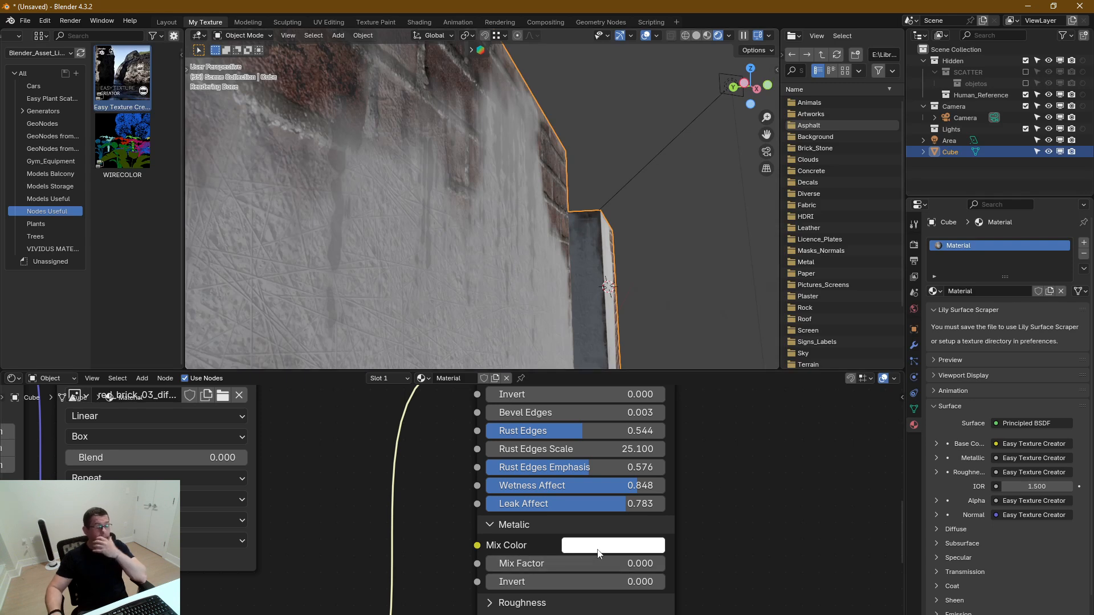
# Return the Metalic section's Mix Factor to 1.000 and its Mix Color to black
pyautogui.click(638, 549)
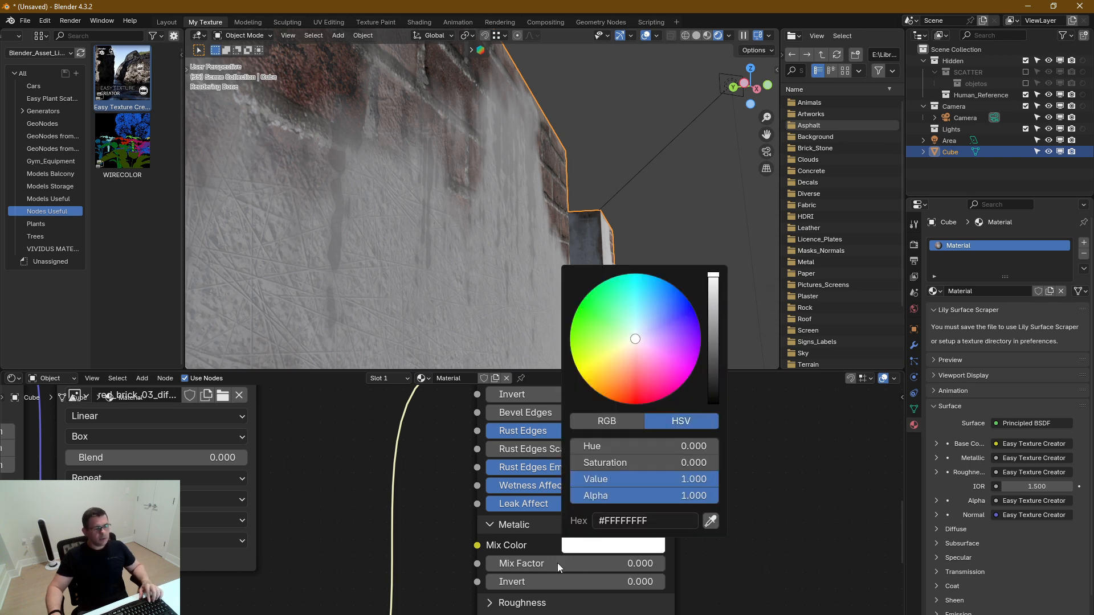
pyautogui.moveTo(532, 564); pyautogui.dragTo(627, 563)
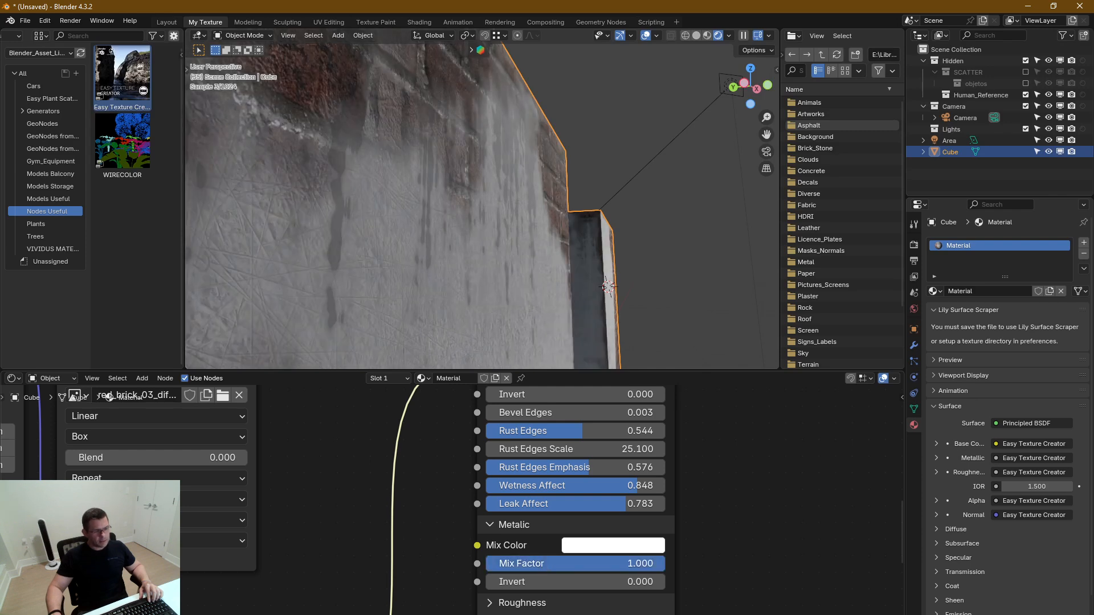
pyautogui.click(613, 545)
pyautogui.moveTo(713, 326); pyautogui.dragTo(713, 403)
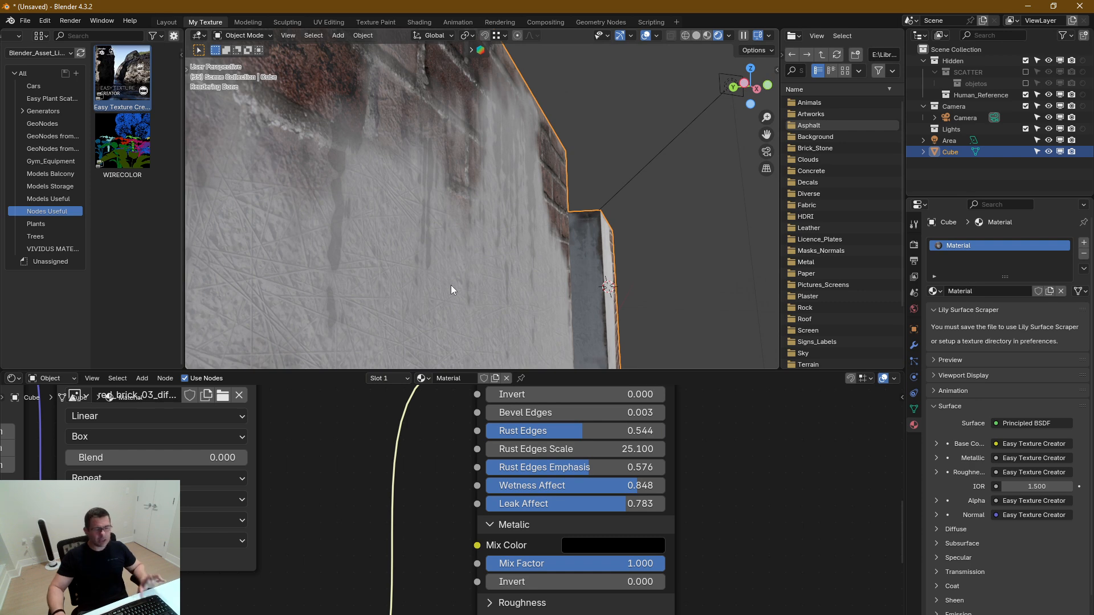
# Collapse the Metalic section, expand Roughness and set its Leak Affect to 0.760
pyautogui.moveTo(741, 523); pyautogui.dragTo(770, 457, button='middle')
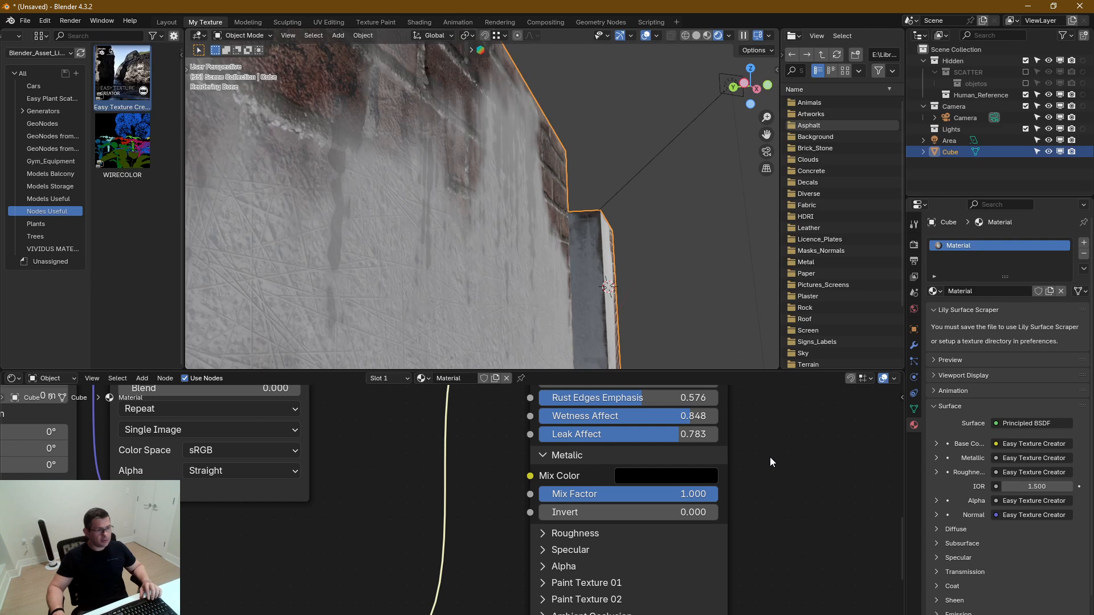
pyautogui.click(543, 456)
pyautogui.click(542, 472)
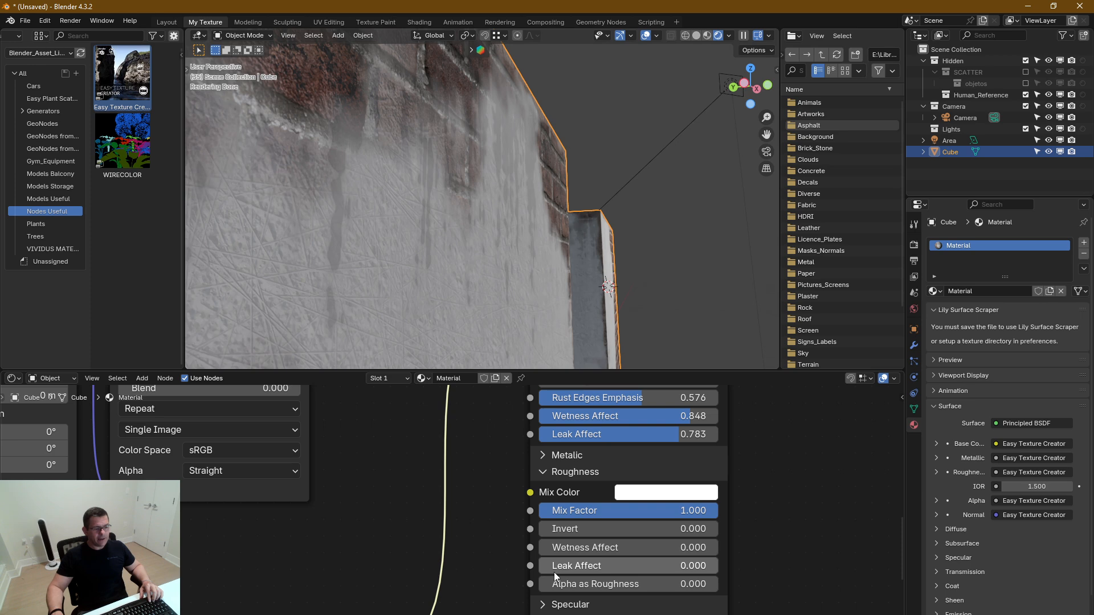
pyautogui.moveTo(564, 569)
pyautogui.mouseDown()
pyautogui.moveTo(717, 569)
pyautogui.moveTo(675, 566)
pyautogui.mouseUp()
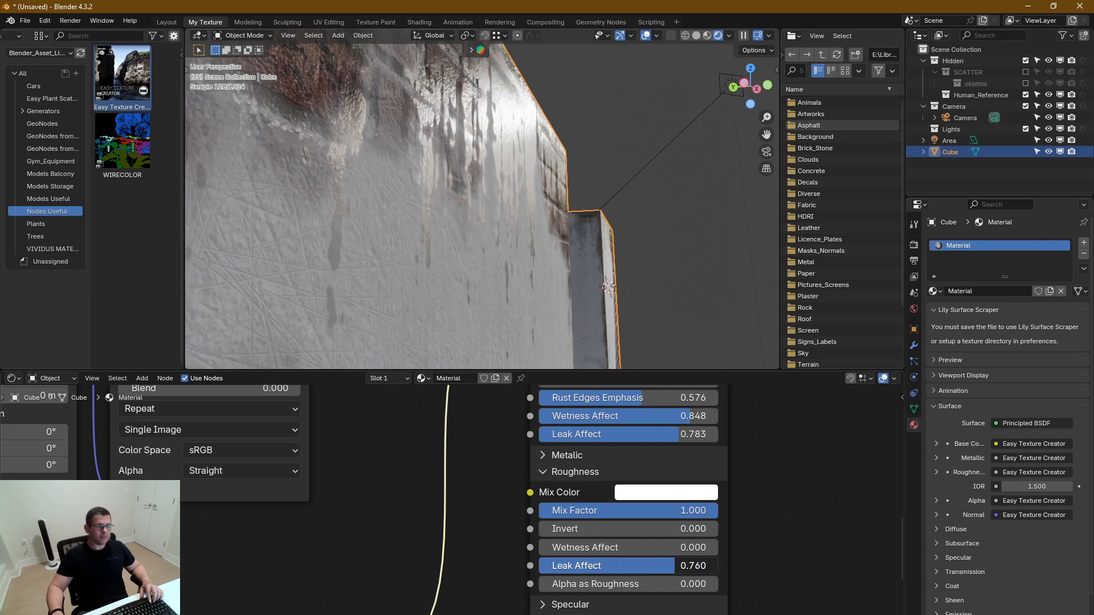
pyautogui.moveTo(656, 441); pyautogui.dragTo(655, 572, button='middle')
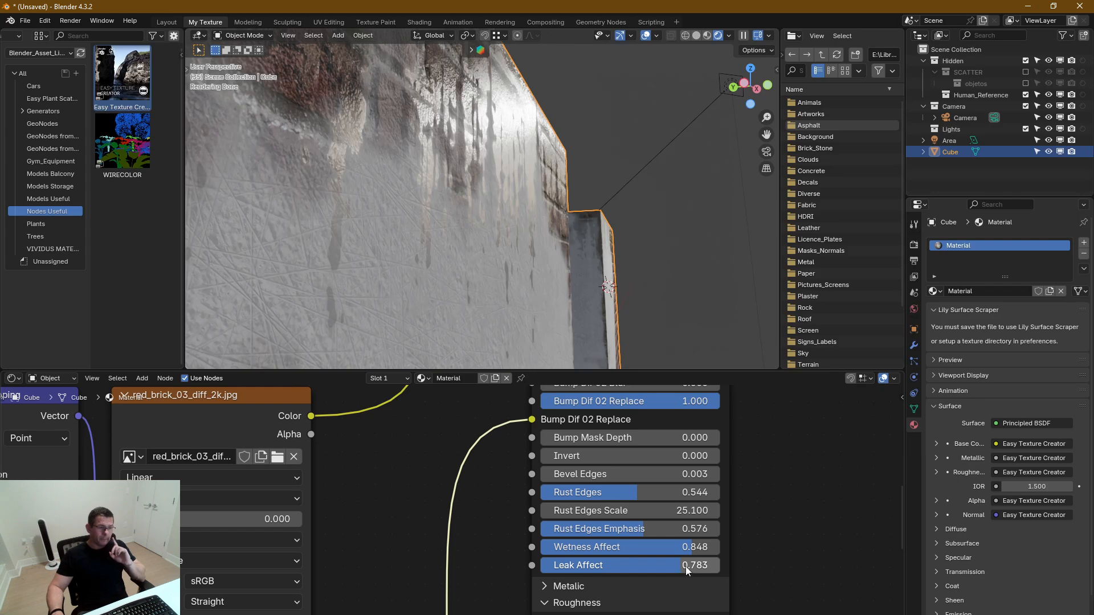
# Try the Normal section's Leak Affect at 0.000 and check the leak streaks on the wall up close
pyautogui.moveTo(686, 566); pyautogui.dragTo(541, 565)
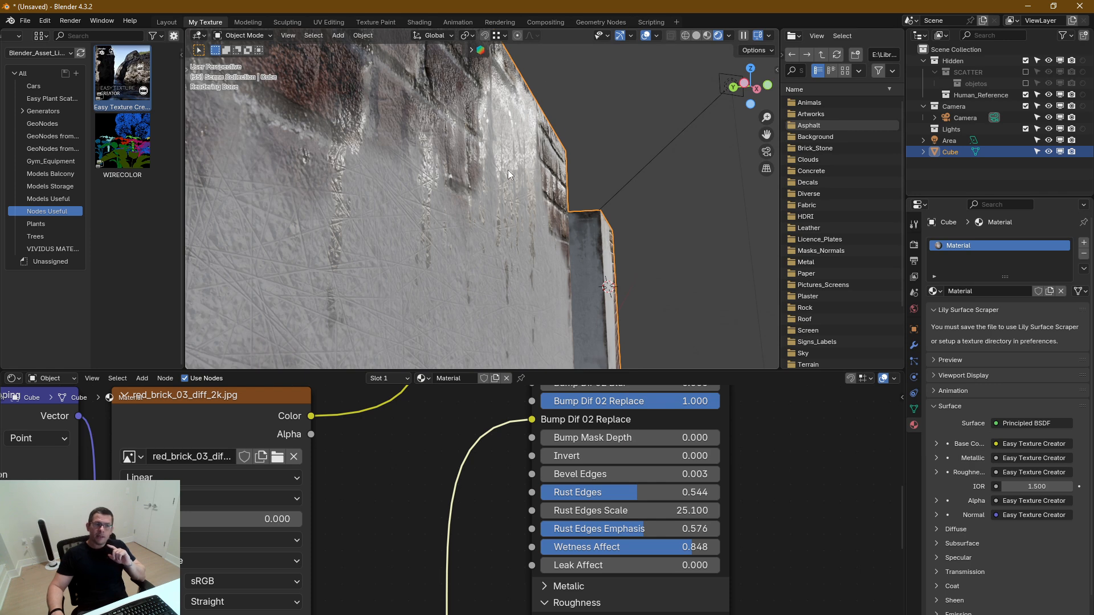
pyautogui.scroll(2, 504, 171)
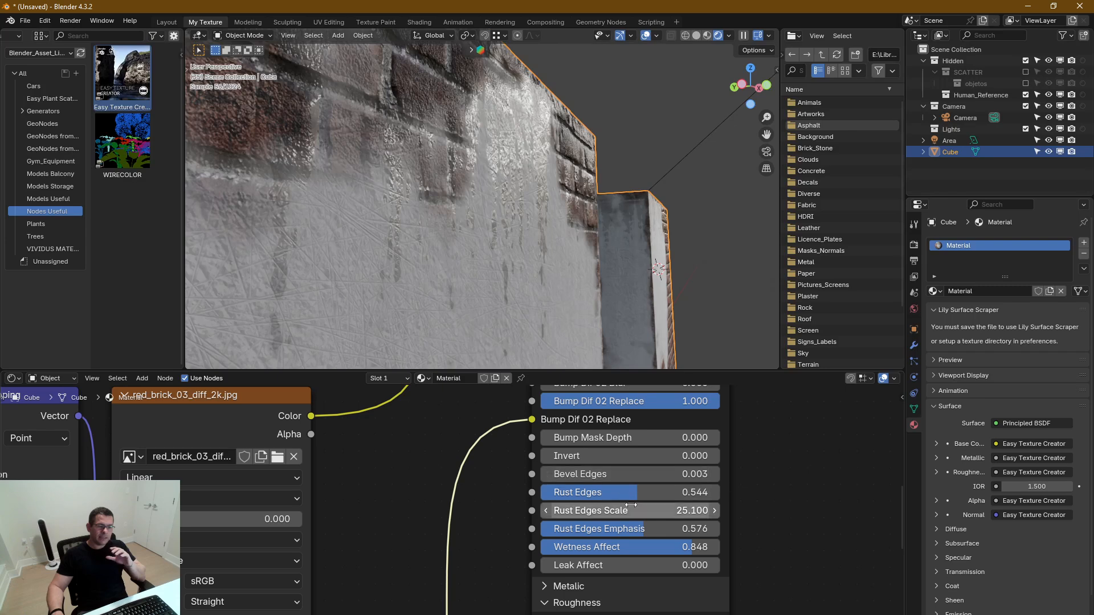
pyautogui.moveTo(630, 512); pyautogui.dragTo(630, 502, button='middle')
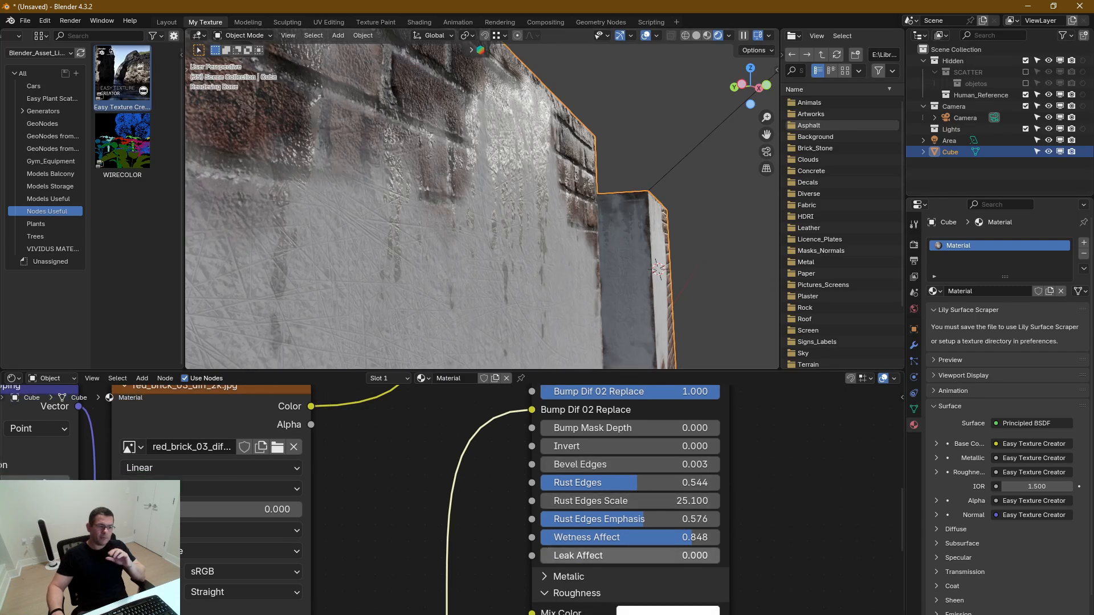
# Set the Normal section's Leak Affect to 0.558 and check the block's leaks
pyautogui.moveTo(556, 555); pyautogui.dragTo(639, 556)
pyautogui.moveTo(533, 258); pyautogui.dragTo(535, 202, button='middle')
pyautogui.moveTo(515, 148); pyautogui.dragTo(521, 261, button='middle')
# Try a Wetness Affect of 0.659 in the Roughness section while viewing the block's lower edge
pyautogui.moveTo(753, 554); pyautogui.dragTo(774, 416, button='middle')
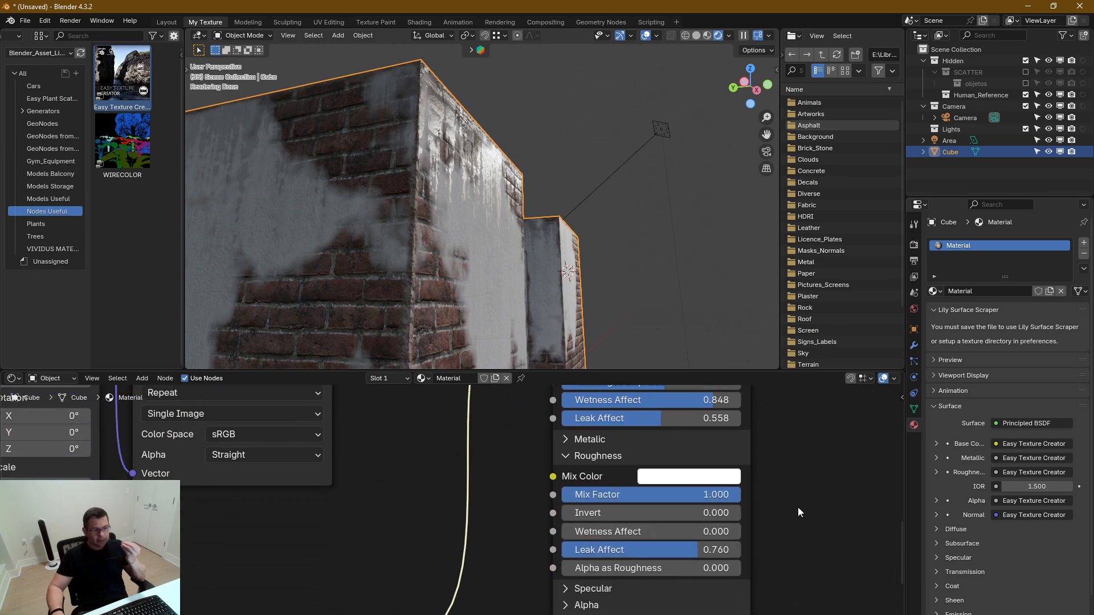
pyautogui.moveTo(793, 510); pyautogui.dragTo(789, 483, button='middle')
pyautogui.keyDown('shift'); pyautogui.moveTo(531, 279); pyautogui.dragTo(528, 132, button='middle'); pyautogui.keyUp('shift')
pyautogui.scroll(2, 466, 274)
pyautogui.moveTo(466, 278); pyautogui.dragTo(527, 319, button='middle')
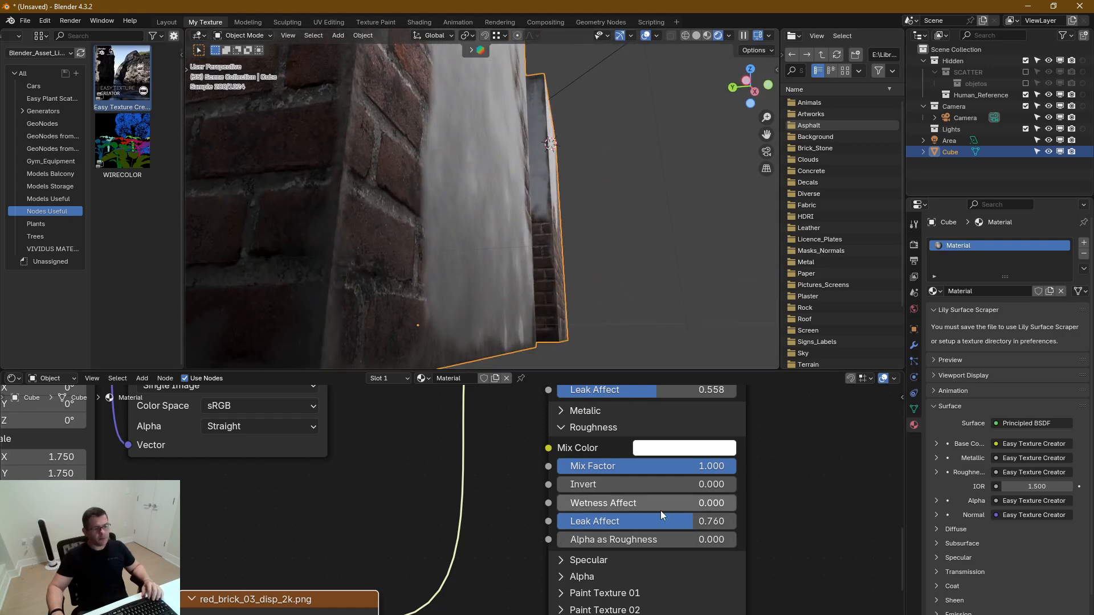
pyautogui.moveTo(621, 503); pyautogui.dragTo(682, 503)
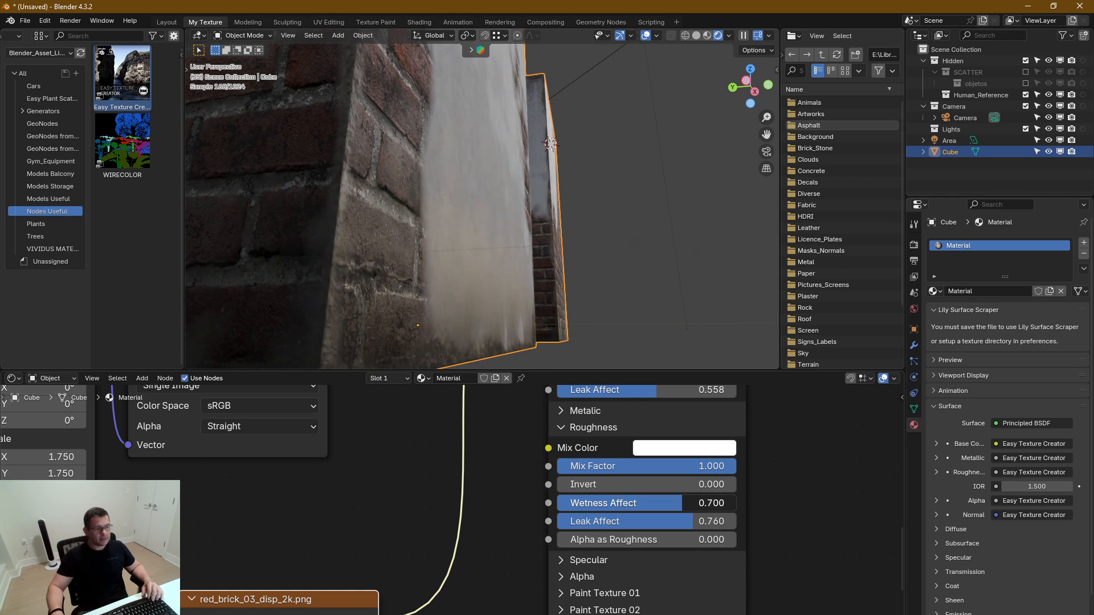
# Lower the Normal section's Wetness Affect to 0.594 and check the base of the block
pyautogui.moveTo(651, 414); pyautogui.dragTo(675, 479, button='middle')
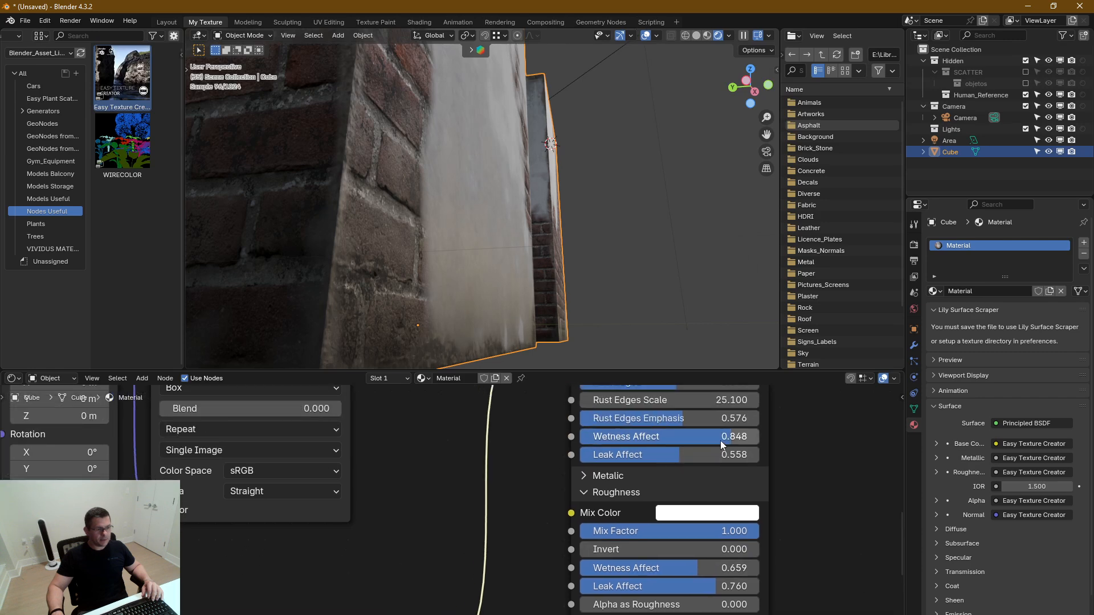
pyautogui.moveTo(723, 440); pyautogui.dragTo(688, 441)
pyautogui.moveTo(496, 336)
pyautogui.mouseDown(button='middle')
pyautogui.moveTo(439, 329)
pyautogui.moveTo(515, 327)
pyautogui.mouseUp(button='middle')
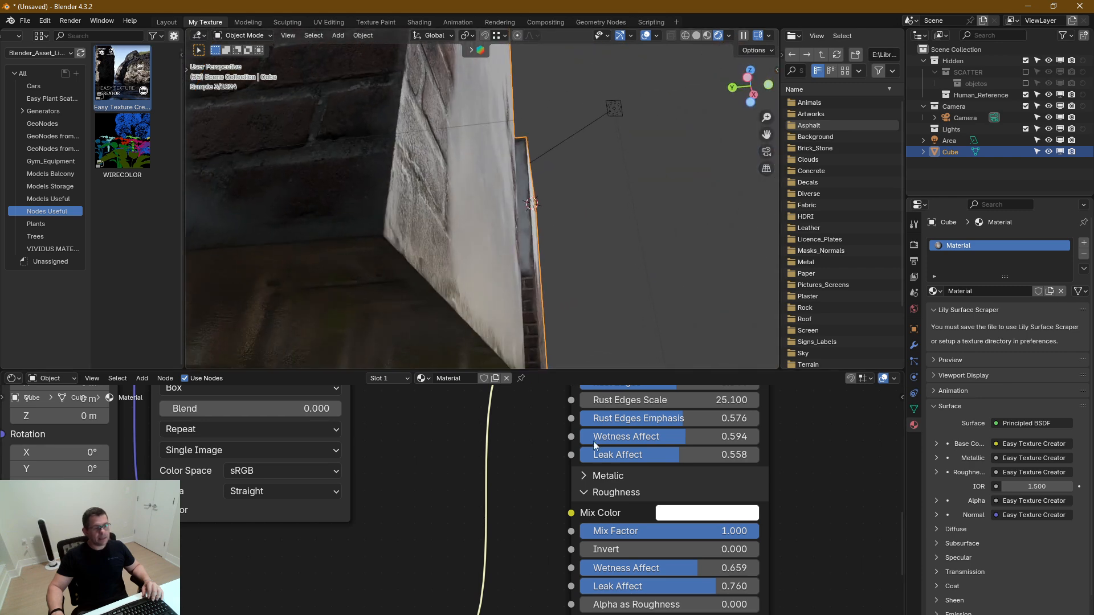
# Set the Roughness section's Wetness Affect to 0.779, check the whole block and collapse the section
pyautogui.moveTo(695, 568); pyautogui.dragTo(718, 569)
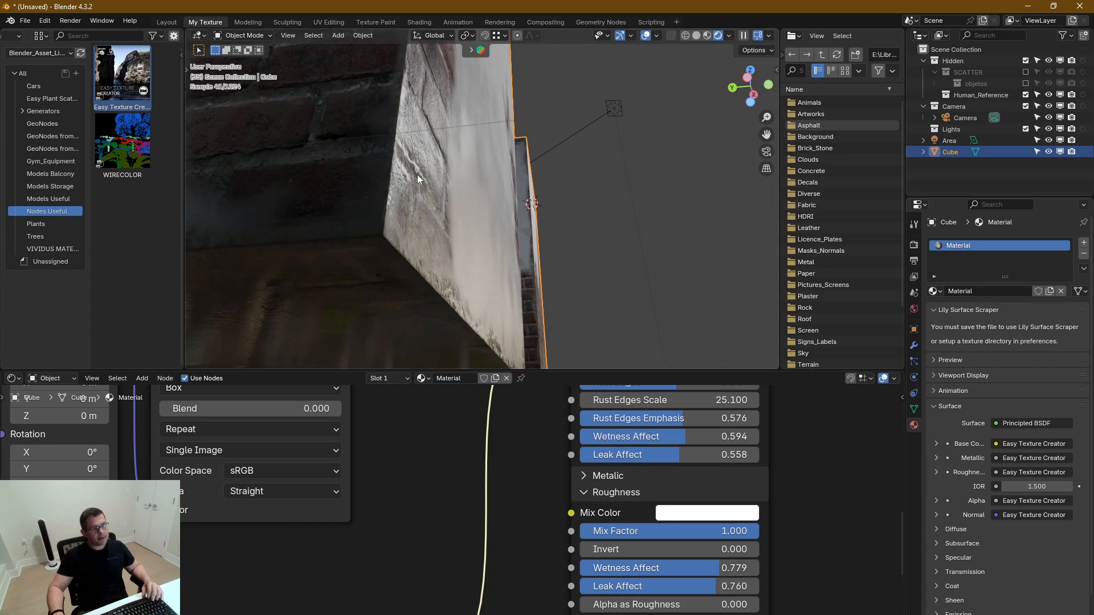
pyautogui.scroll(-2, 417, 174)
pyautogui.scroll(-2, 419, 171)
pyautogui.moveTo(418, 172); pyautogui.dragTo(479, 301, button='middle')
pyautogui.scroll(-2, 429, 256)
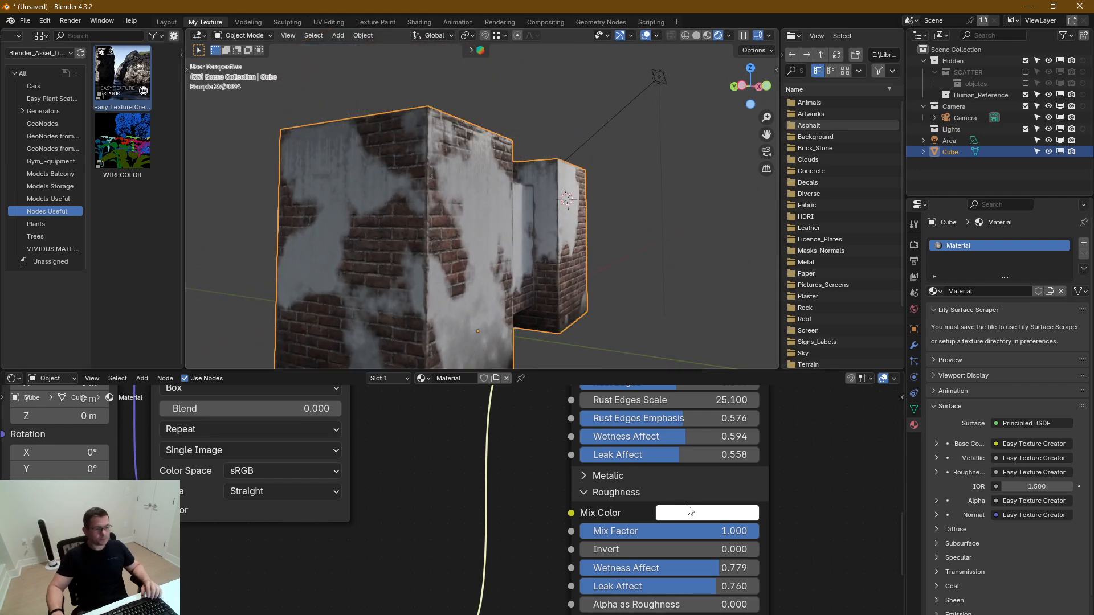
pyautogui.click(585, 493)
# Collapse the Normal section and expand the Blend Diffuse 01 vs 02 section of the node group
pyautogui.keyDown('shift'); pyautogui.scroll(5, 597, 531); pyautogui.keyUp('shift')
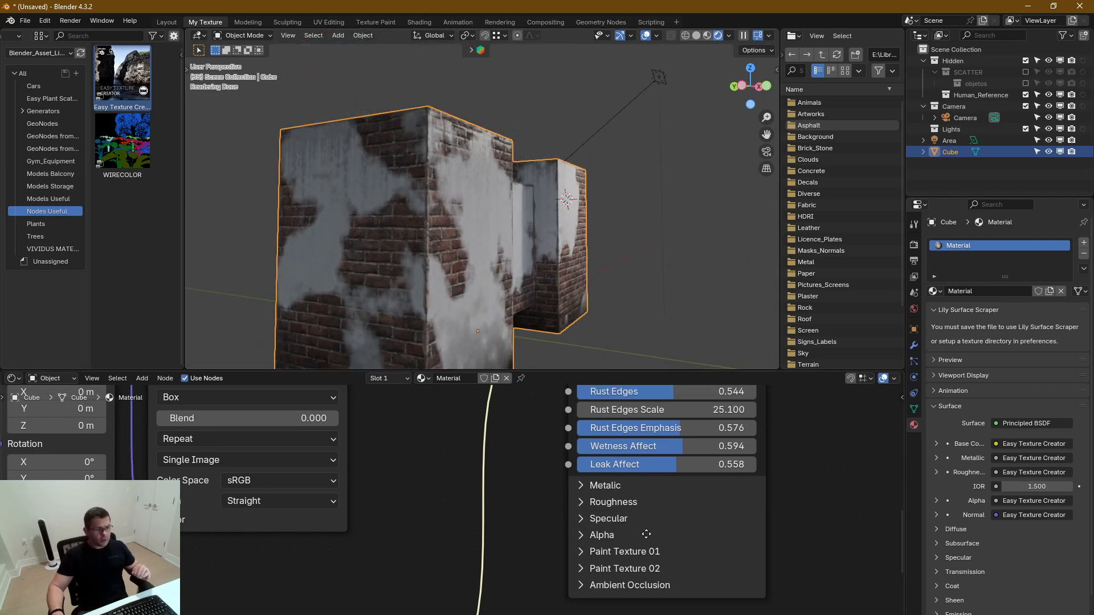
pyautogui.keyDown('shift'); pyautogui.scroll(5, 620, 503); pyautogui.keyUp('shift')
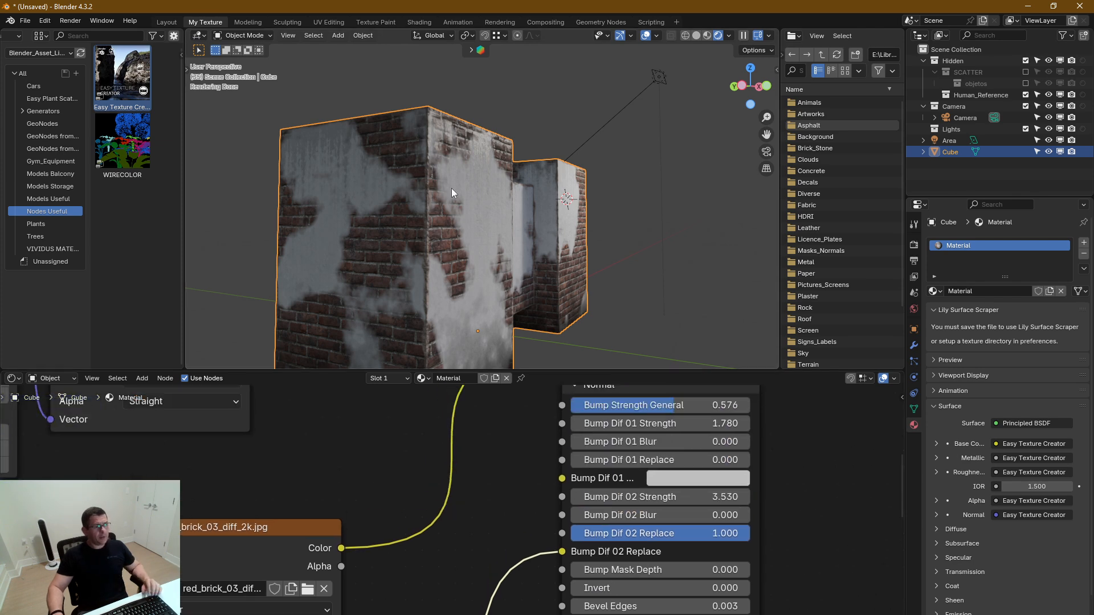
pyautogui.moveTo(452, 188); pyautogui.dragTo(415, 187, button='middle')
pyautogui.scroll(4, 477, 169)
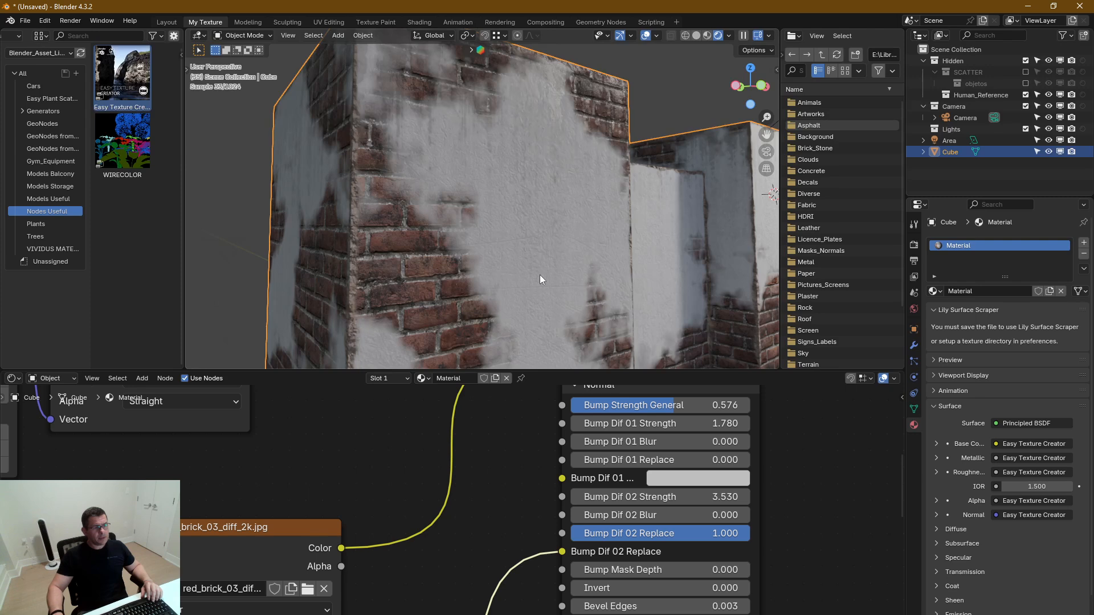
pyautogui.scroll(-1, 541, 277)
pyautogui.scroll(-4, 504, 255)
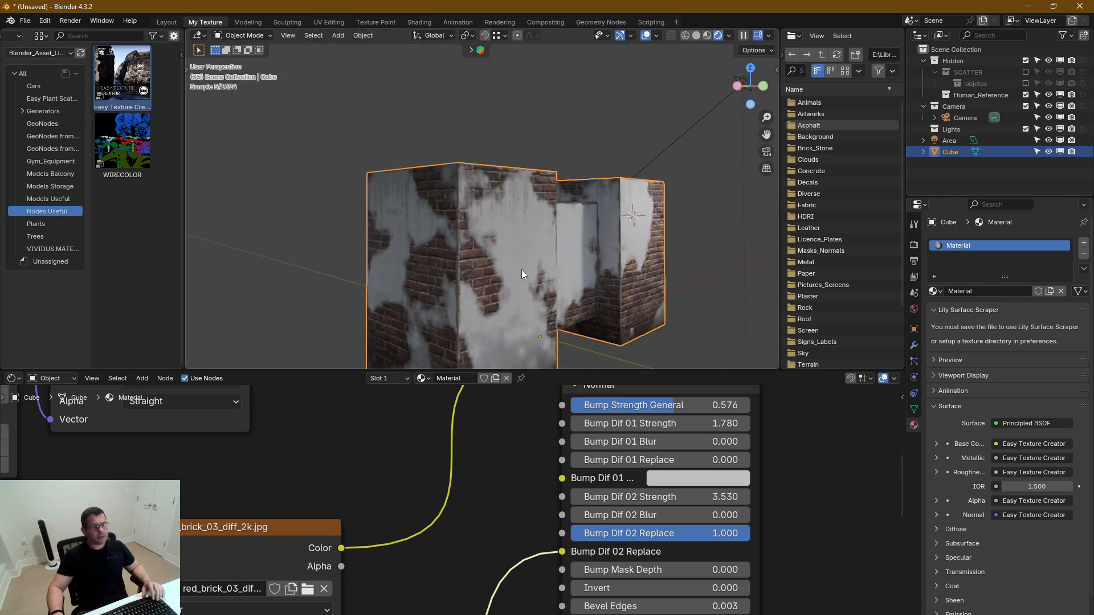
pyautogui.moveTo(522, 270); pyautogui.dragTo(416, 158, button='middle')
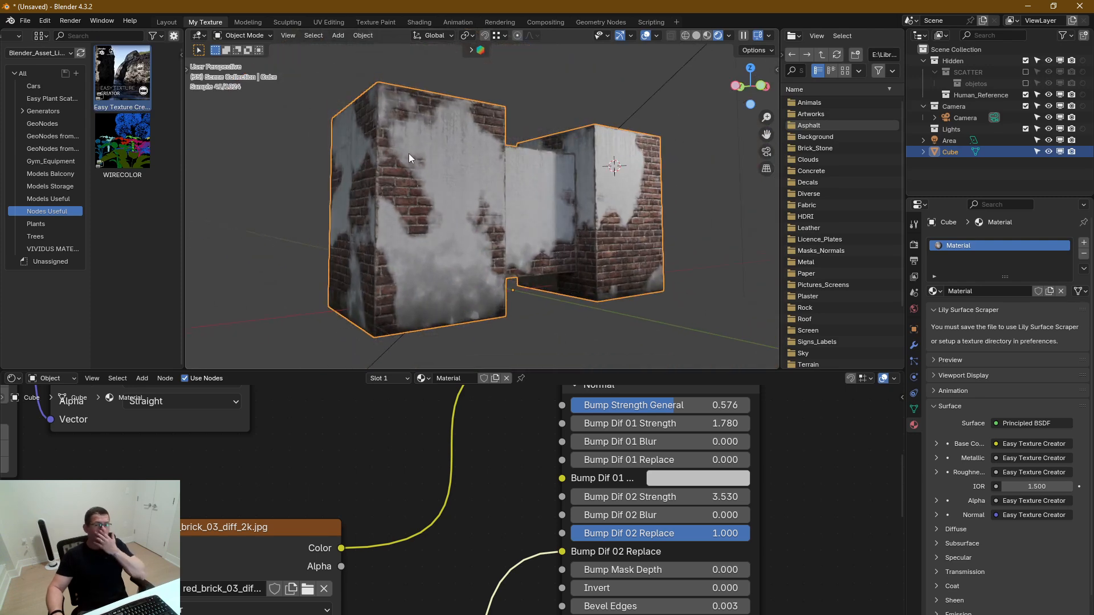
pyautogui.moveTo(678, 487); pyautogui.dragTo(647, 567, button='middle')
pyautogui.click(540, 468)
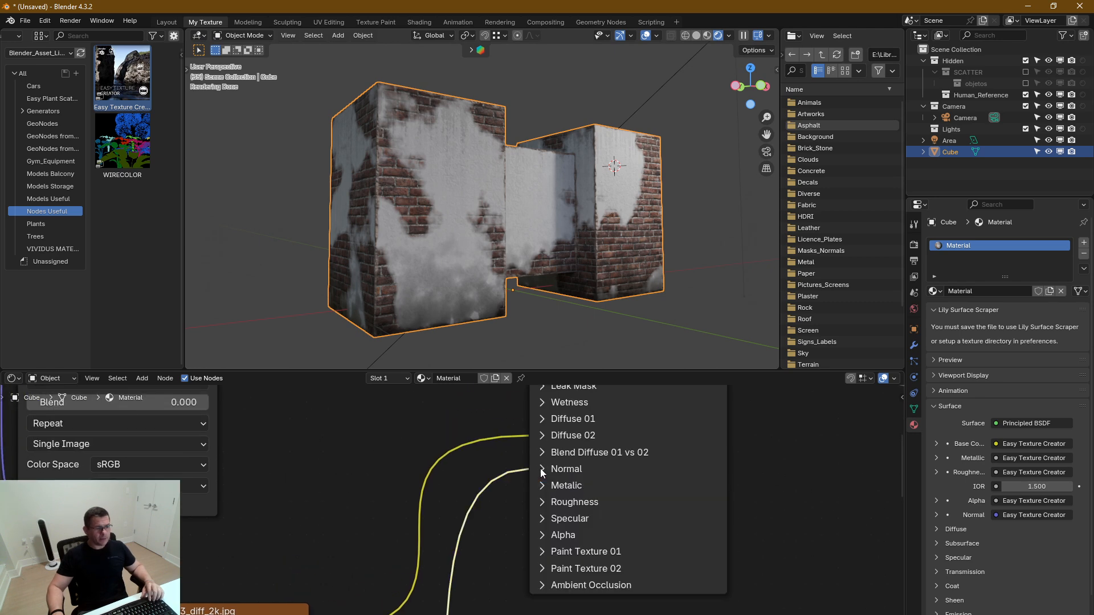
pyautogui.moveTo(573, 415); pyautogui.dragTo(582, 497, button='middle')
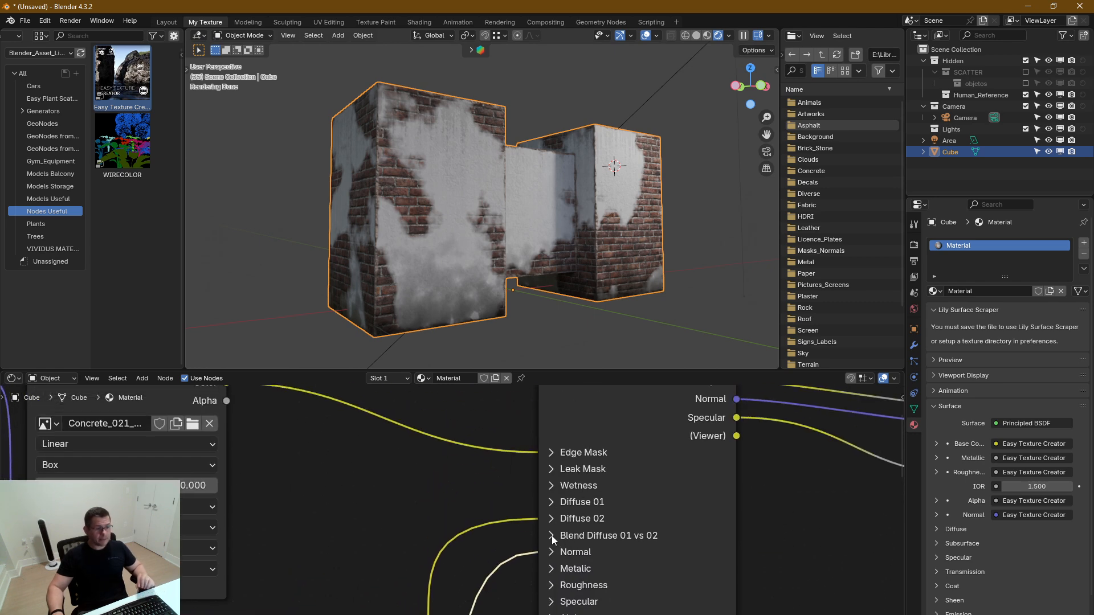
pyautogui.click(552, 536)
pyautogui.moveTo(667, 537); pyautogui.dragTo(639, 465, button='middle')
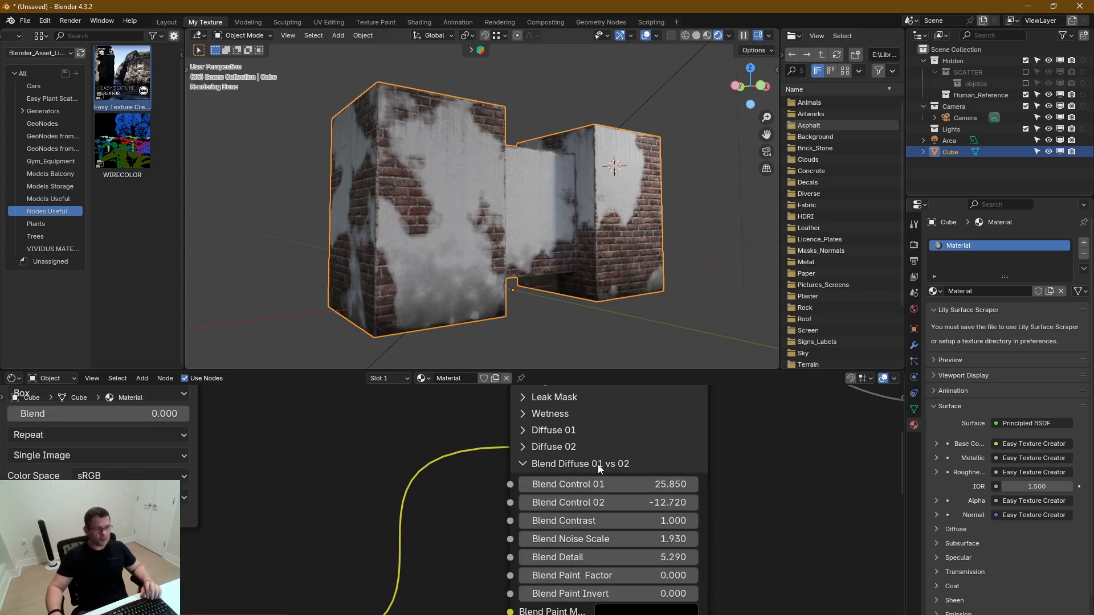
# Set Blend Control 01 to 33.050 and Blend Control 02 to -16.420 to sharpen the brick and concrete transition
pyautogui.scroll(7, 428, 208)
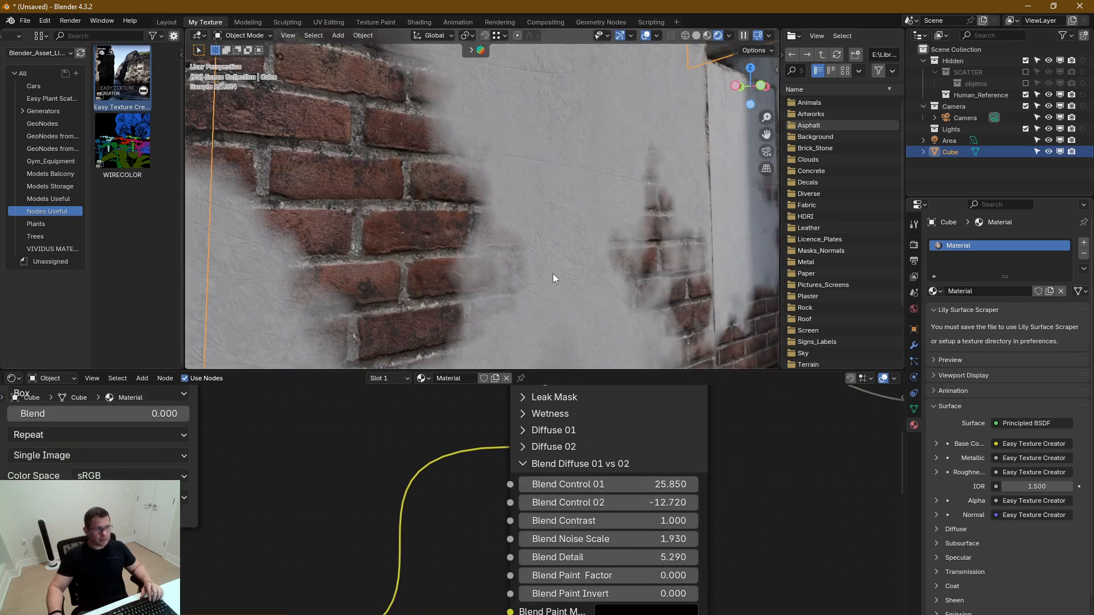
pyautogui.keyDown('shift'); pyautogui.moveTo(525, 306); pyautogui.dragTo(501, 213, button='middle'); pyautogui.keyUp('shift')
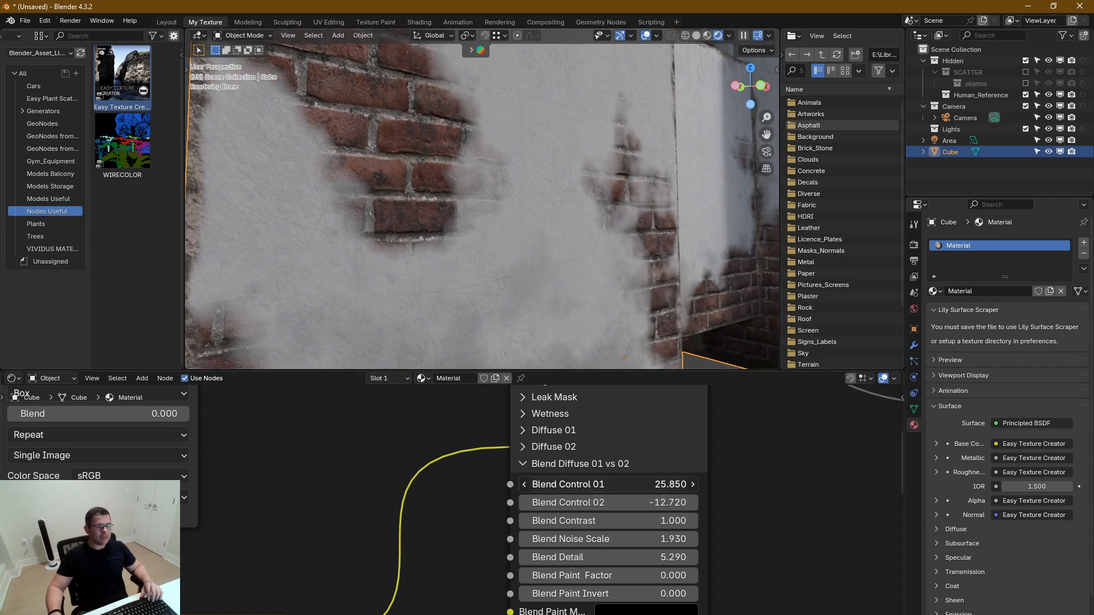
pyautogui.moveTo(655, 485); pyautogui.dragTo(689, 485)
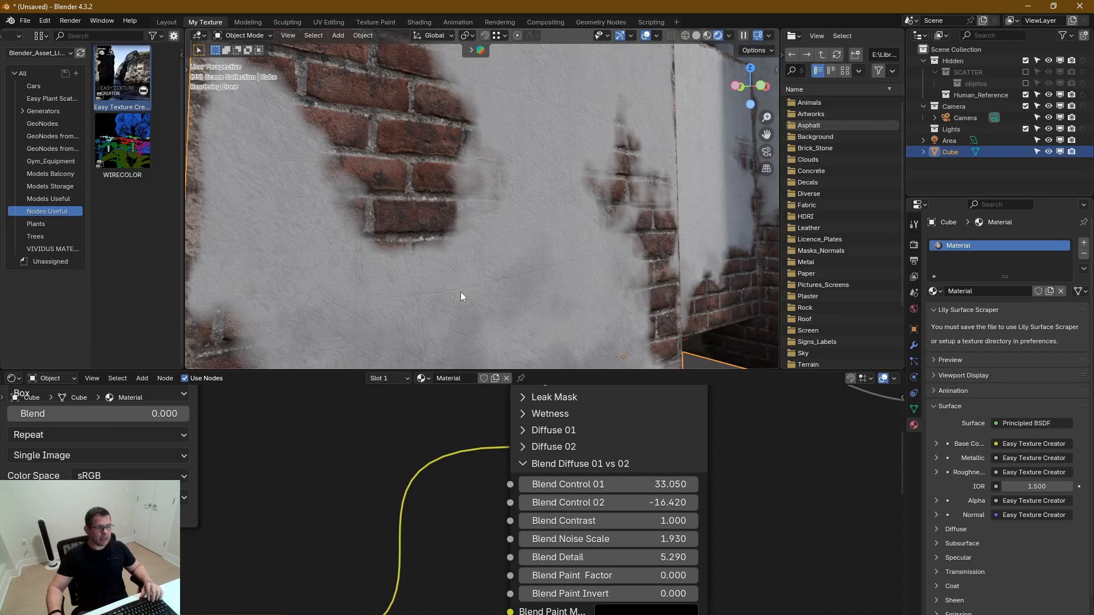
pyautogui.moveTo(459, 256); pyautogui.dragTo(427, 144, button='middle')
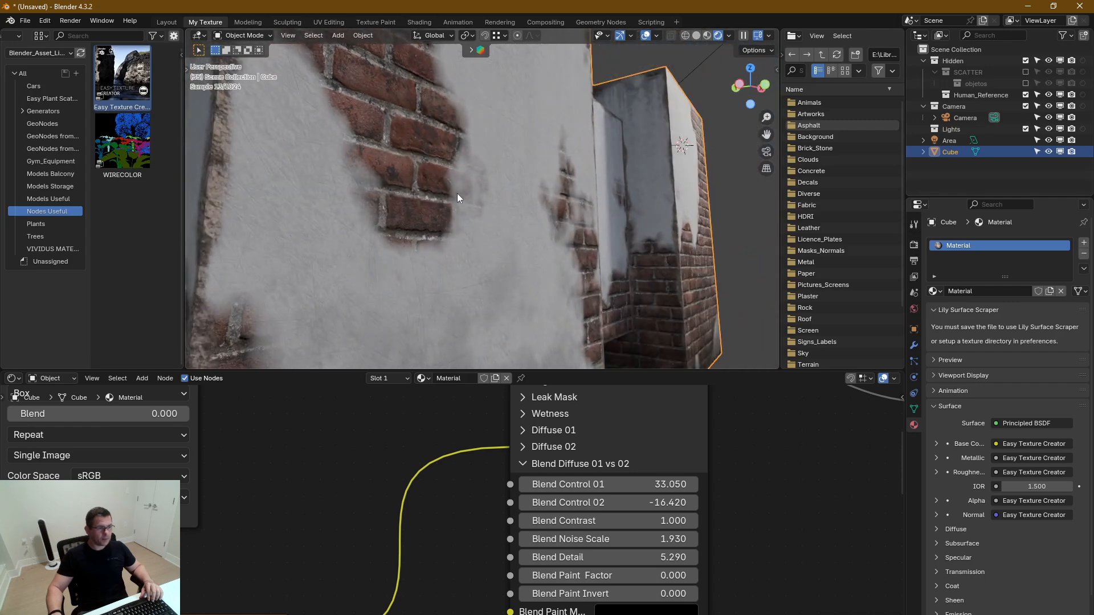
# Collapse Blend Diffuse 01 vs 02, expand Normal and set Bump Mask Depth to 1.000, inspecting the plaster edges
pyautogui.click(522, 464)
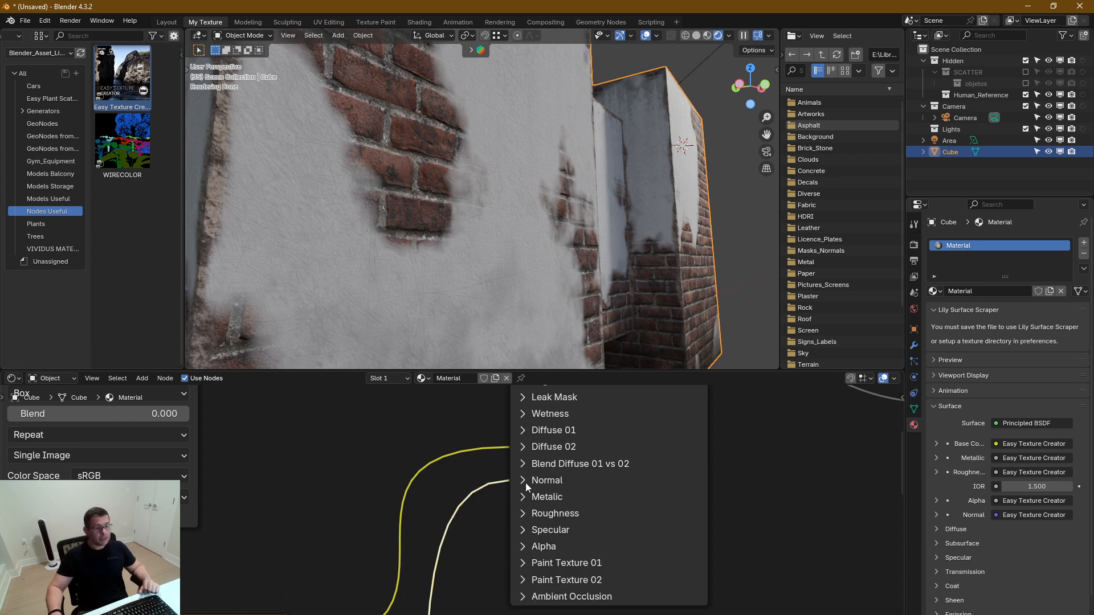
pyautogui.click(525, 483)
pyautogui.moveTo(631, 504); pyautogui.dragTo(631, 395, button='middle')
pyautogui.moveTo(629, 562); pyautogui.dragTo(622, 453, button='middle')
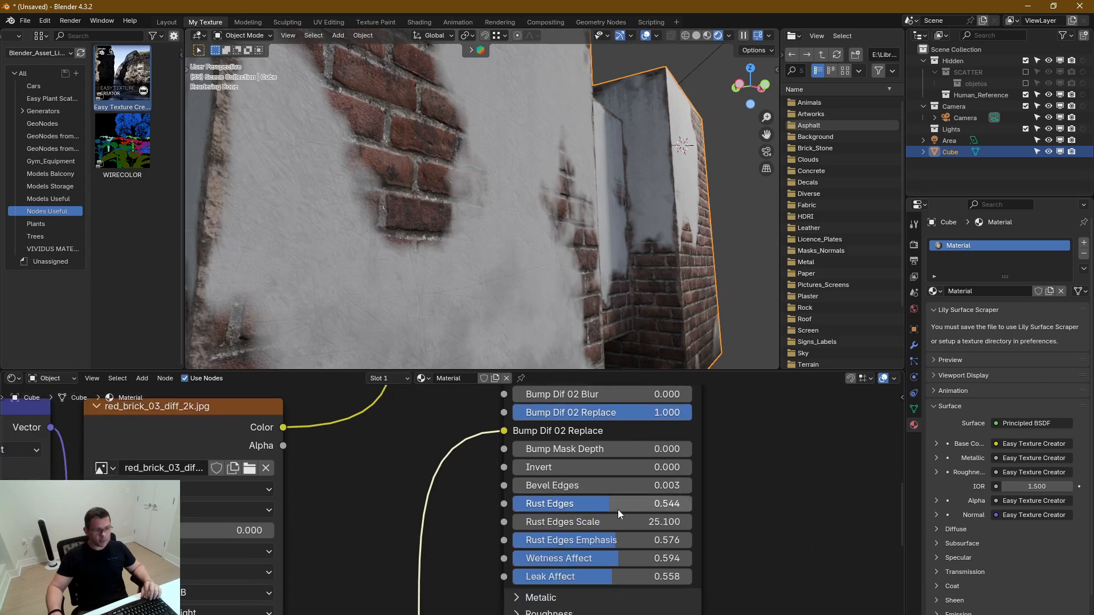
pyautogui.moveTo(620, 514); pyautogui.dragTo(615, 568, button='middle')
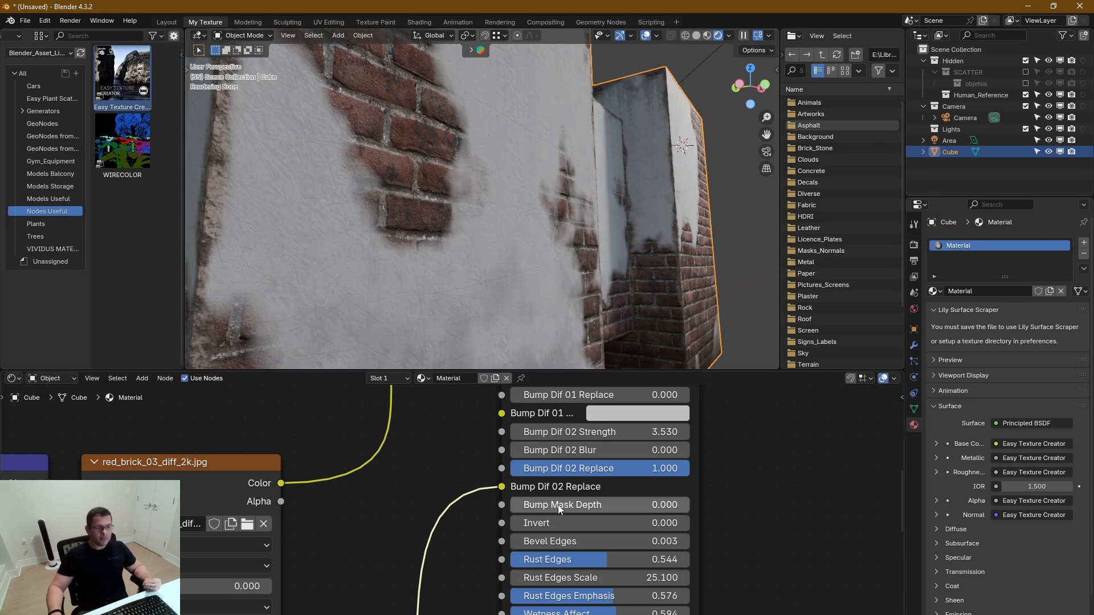
pyautogui.moveTo(566, 506); pyautogui.dragTo(746, 506)
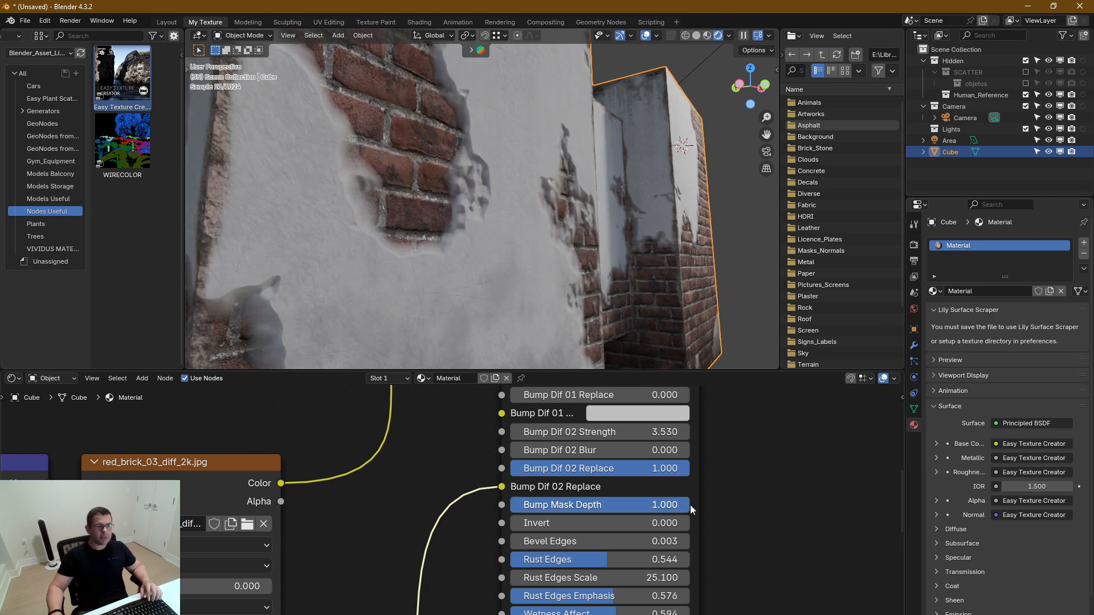
pyautogui.scroll(1, 432, 268)
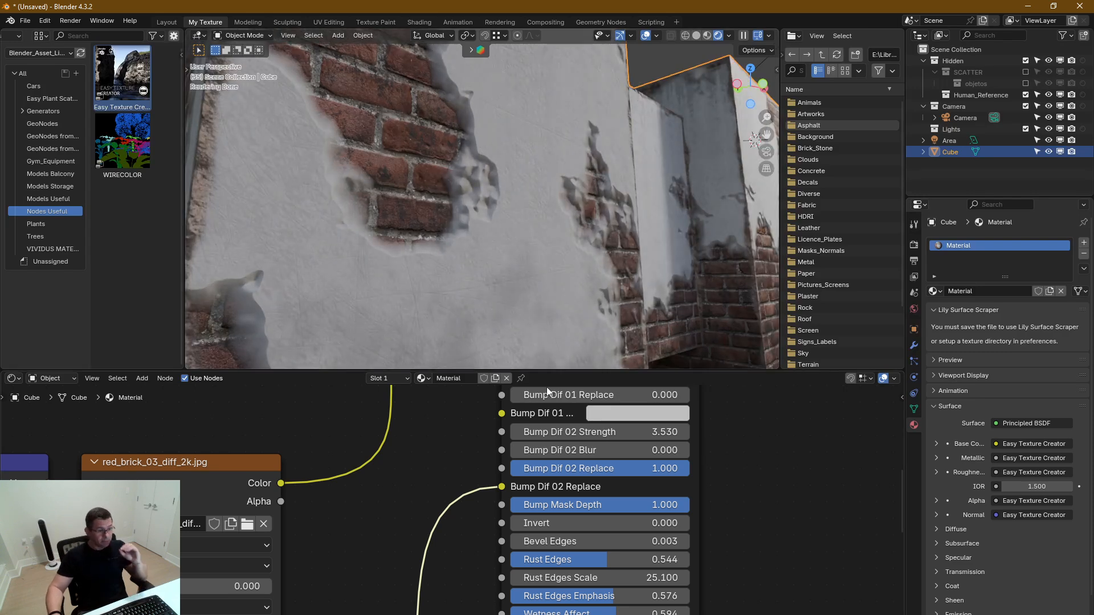
pyautogui.moveTo(508, 224); pyautogui.dragTo(480, 241, button='middle')
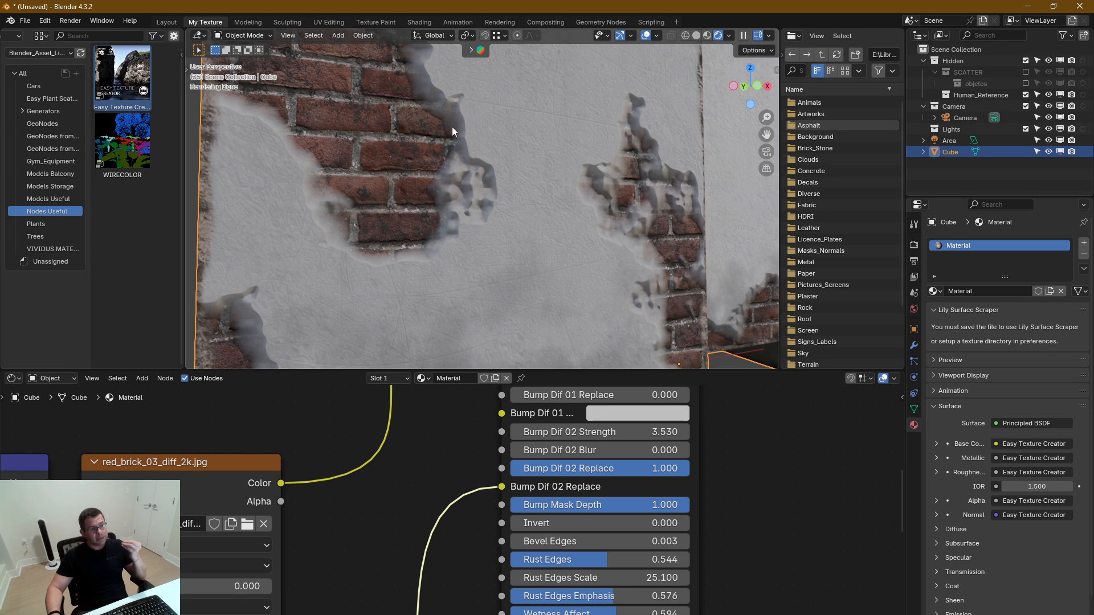
pyautogui.moveTo(459, 269); pyautogui.dragTo(456, 185, button='middle')
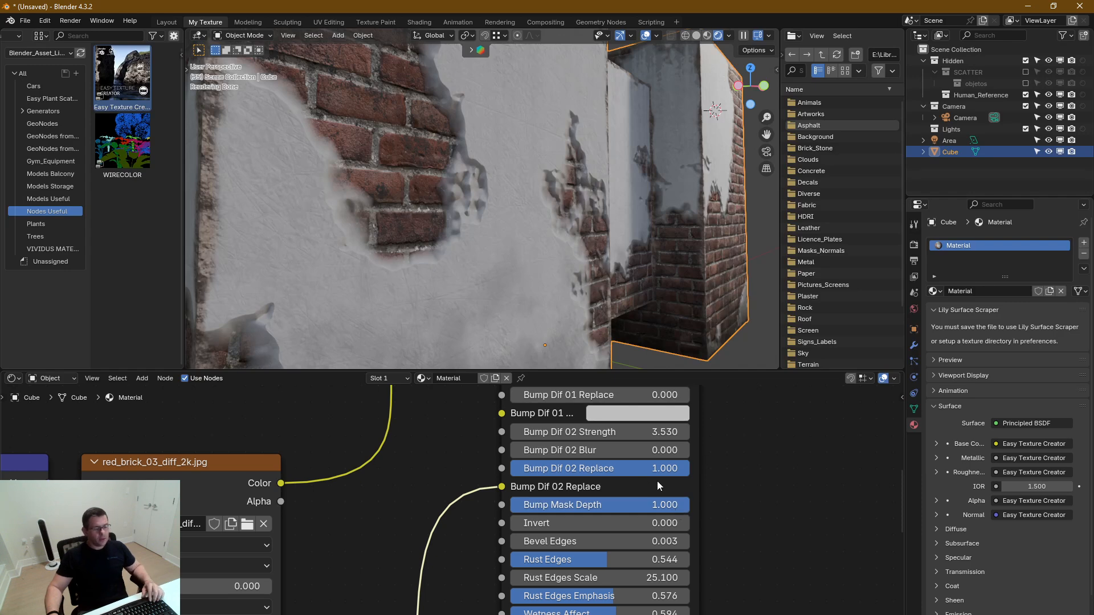
# Collapse Normal, reopen Blend Diffuse 01 vs 02 and set Blend Detail to 11.390, checking the broken plaster edges
pyautogui.moveTo(588, 441); pyautogui.dragTo(598, 563, button='middle')
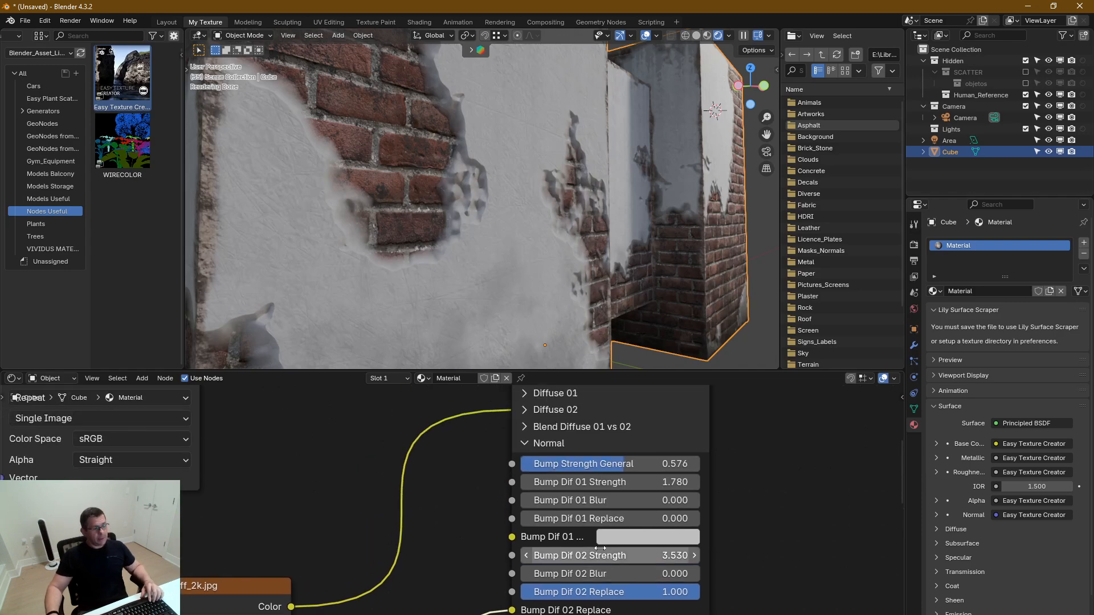
pyautogui.moveTo(592, 464); pyautogui.dragTo(600, 547, button='middle')
pyautogui.click(541, 523)
pyautogui.click(541, 511)
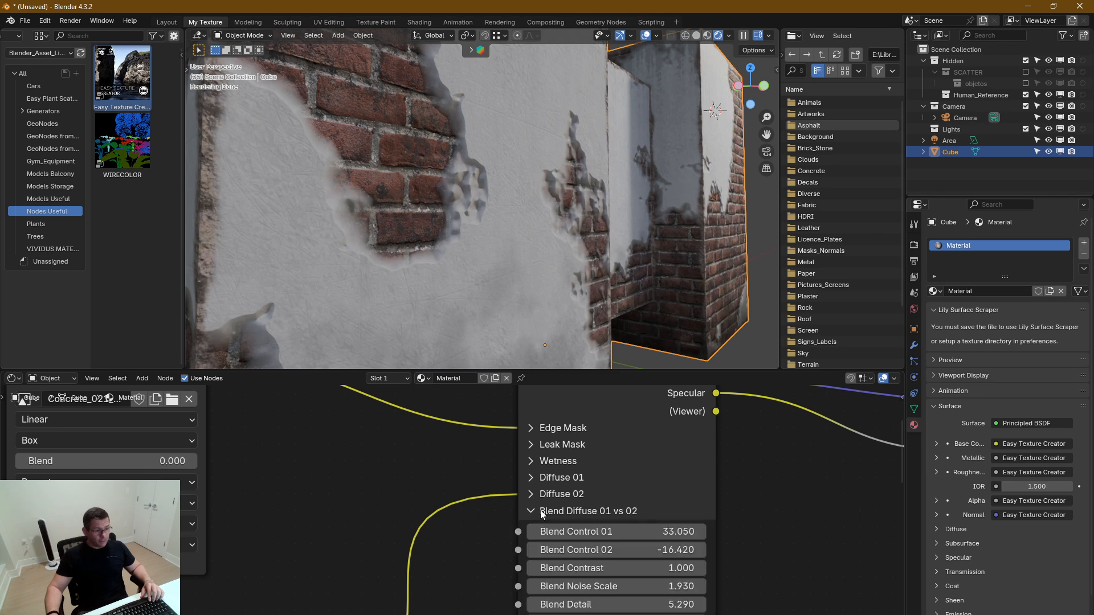
pyautogui.moveTo(634, 502); pyautogui.dragTo(632, 451, button='middle')
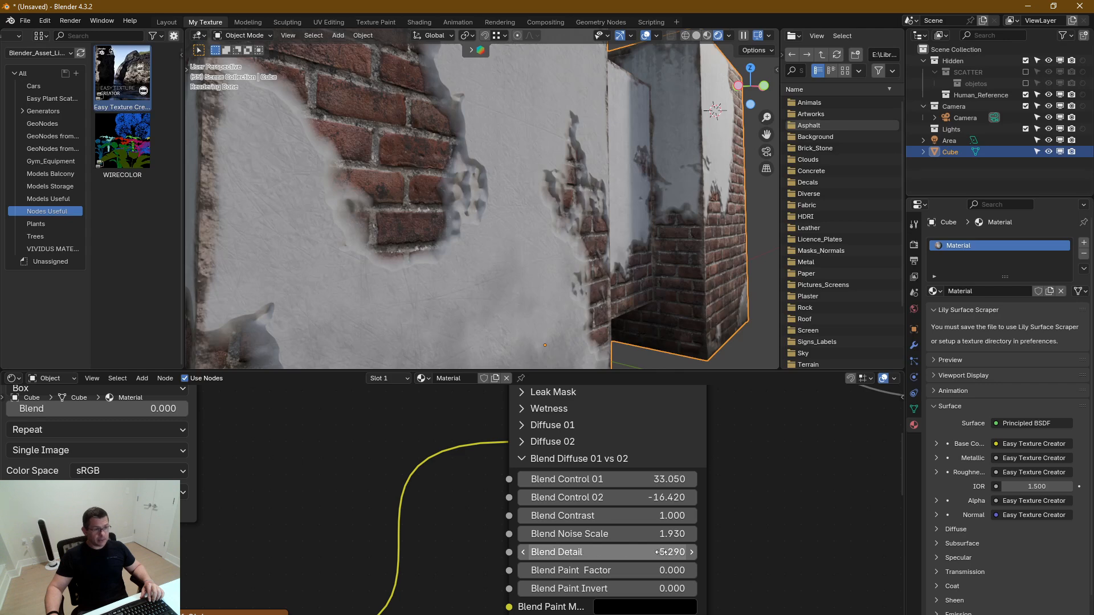
pyautogui.moveTo(661, 553); pyautogui.dragTo(777, 553)
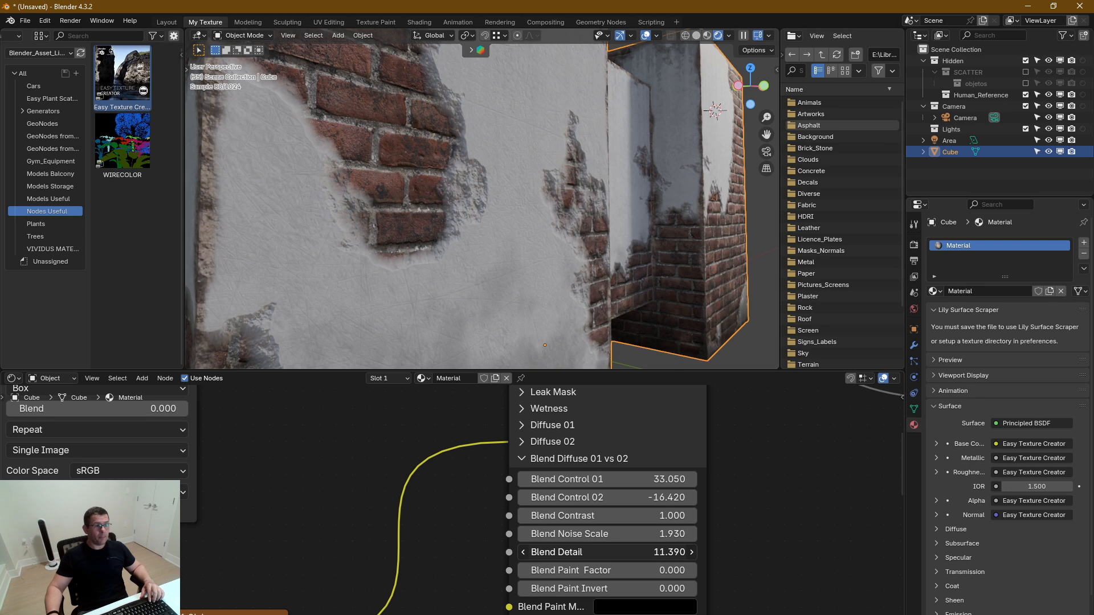
pyautogui.moveTo(476, 279); pyautogui.dragTo(456, 246, button='middle')
pyautogui.scroll(-3, 436, 268)
pyautogui.scroll(-3, 451, 268)
pyautogui.scroll(4, 444, 228)
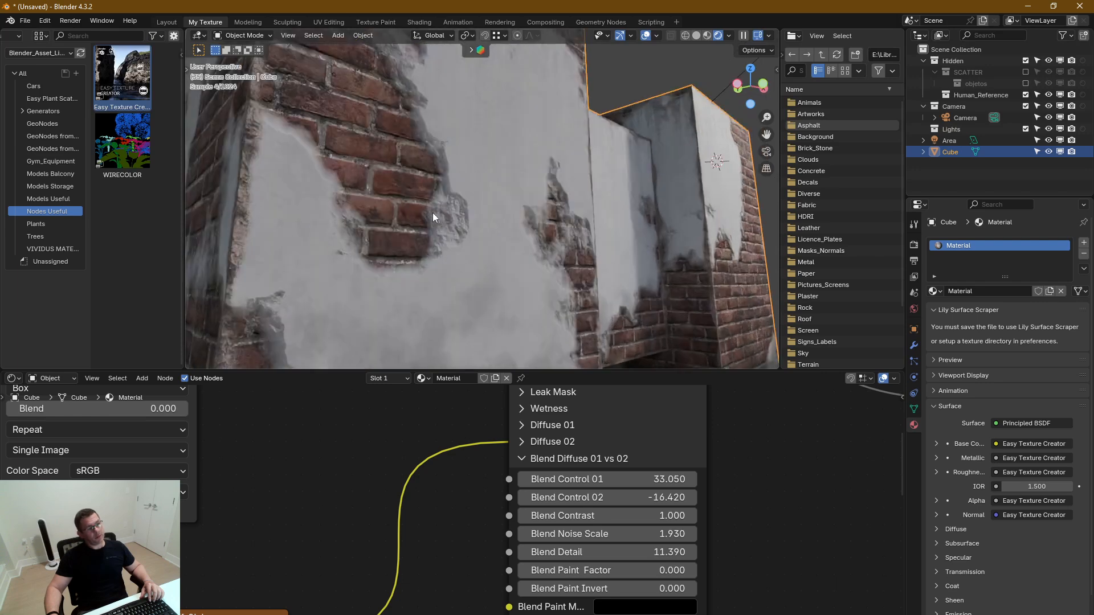
pyautogui.scroll(2, 439, 205)
pyautogui.moveTo(643, 492); pyautogui.dragTo(637, 470, button='middle')
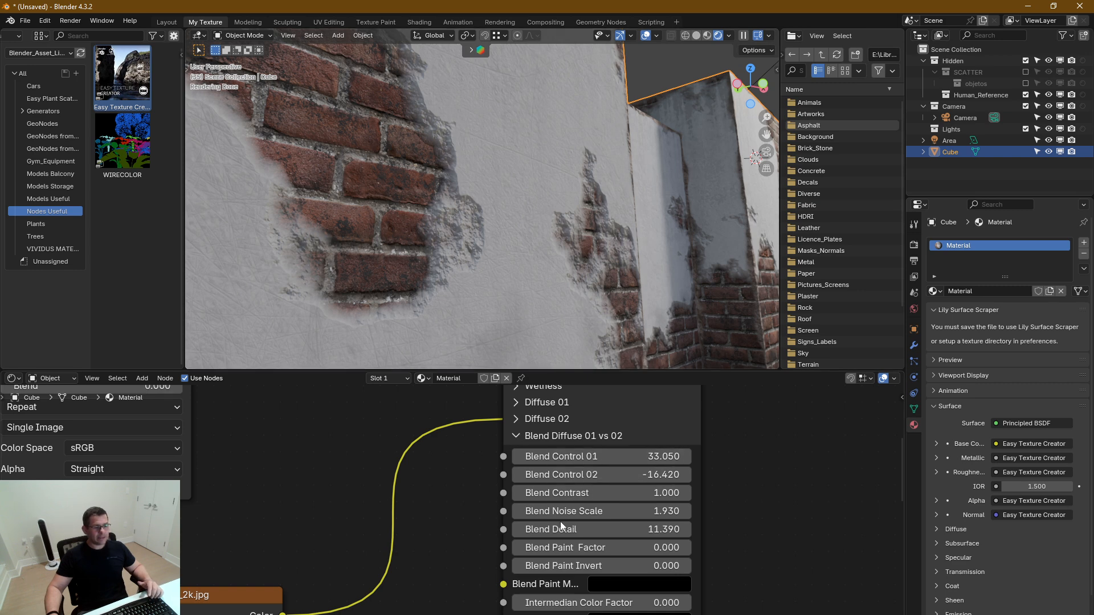
# Set Intermedian Color Factor to 0.576 in the Blend Diffuse 01 vs 02 section, checking the plaster edges around the bricks
pyautogui.moveTo(594, 524); pyautogui.dragTo(599, 447, button='middle')
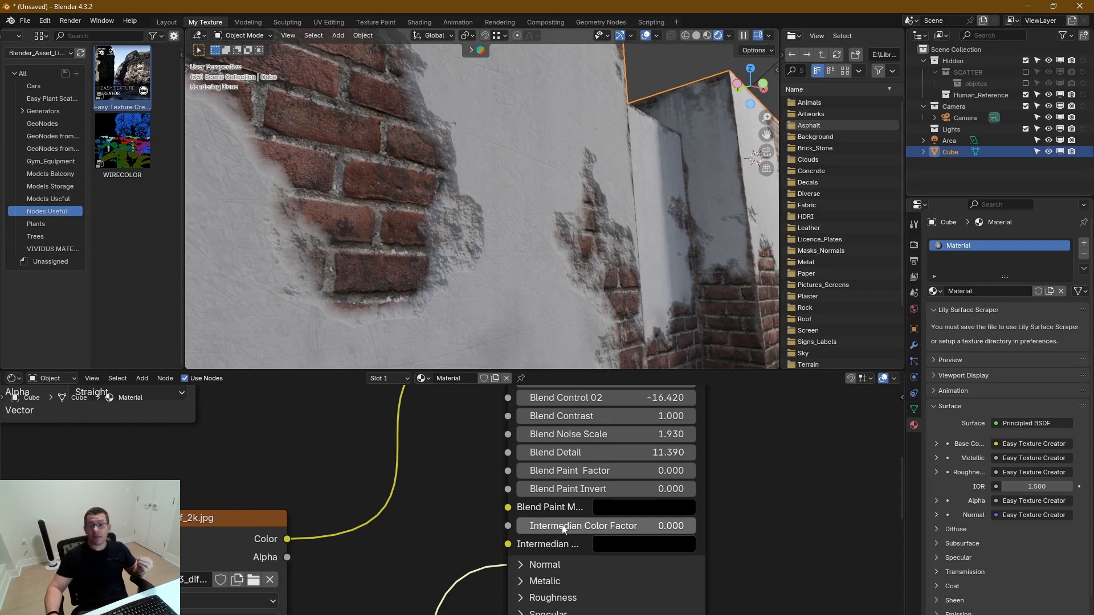
pyautogui.moveTo(563, 528); pyautogui.dragTo(625, 529)
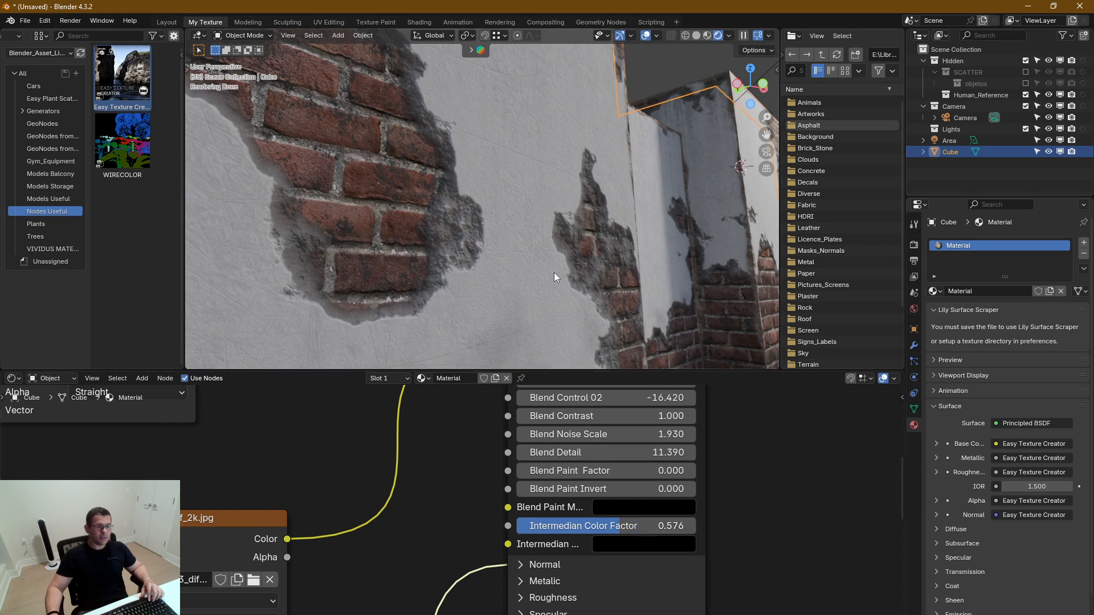
pyautogui.scroll(-4, 553, 272)
pyautogui.scroll(2, 508, 302)
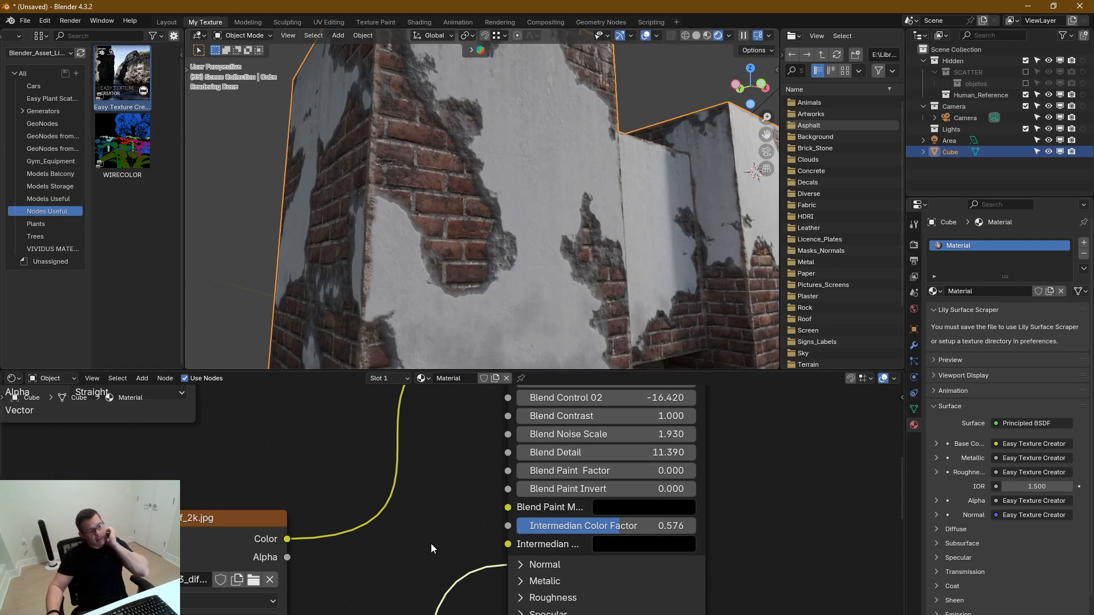
# Move the red brick diffuse texture nodes aside to free the space below the concrete texture nodes
pyautogui.scroll(-4, 513, 472)
pyautogui.scroll(-2, 487, 501)
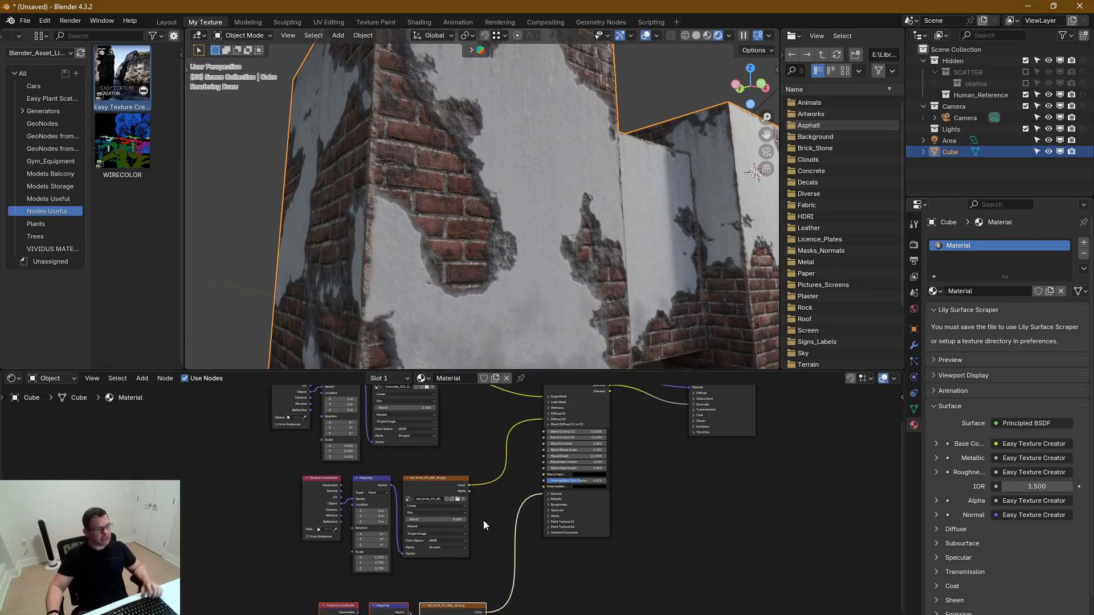
pyautogui.moveTo(409, 497); pyautogui.dragTo(217, 450)
pyautogui.moveTo(380, 395); pyautogui.dragTo(367, 460, button='middle')
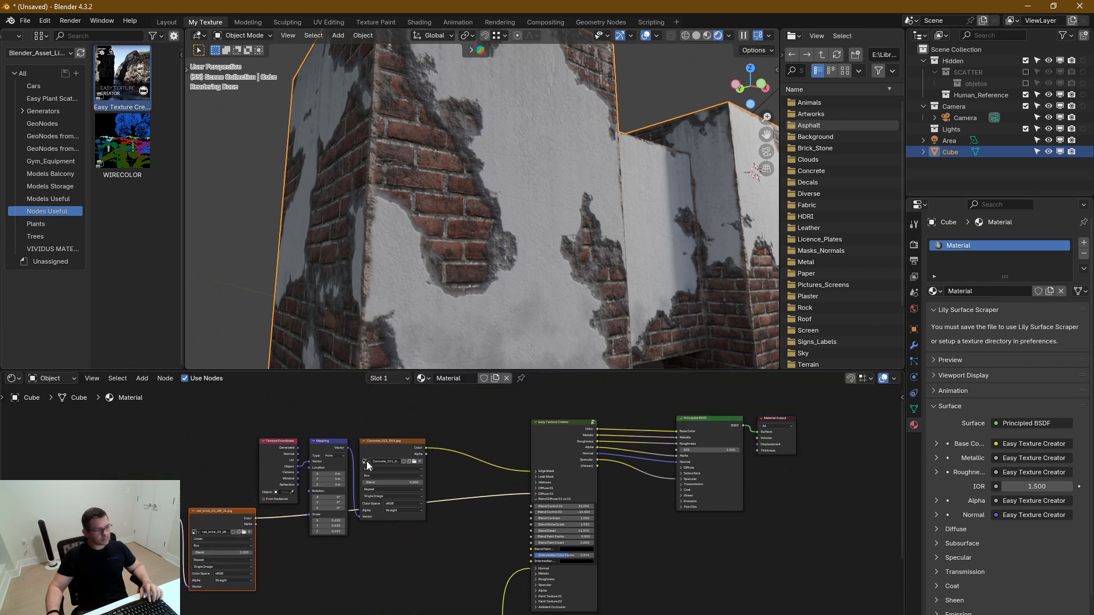
# Duplicate the Concrete_021_D01.jpg texture, mapping and coordinate nodes below the originals and connect the copy's Color to Intermedian Color
pyautogui.moveTo(377, 534); pyautogui.dragTo(266, 463)
pyautogui.hotkey('shift', 'd')
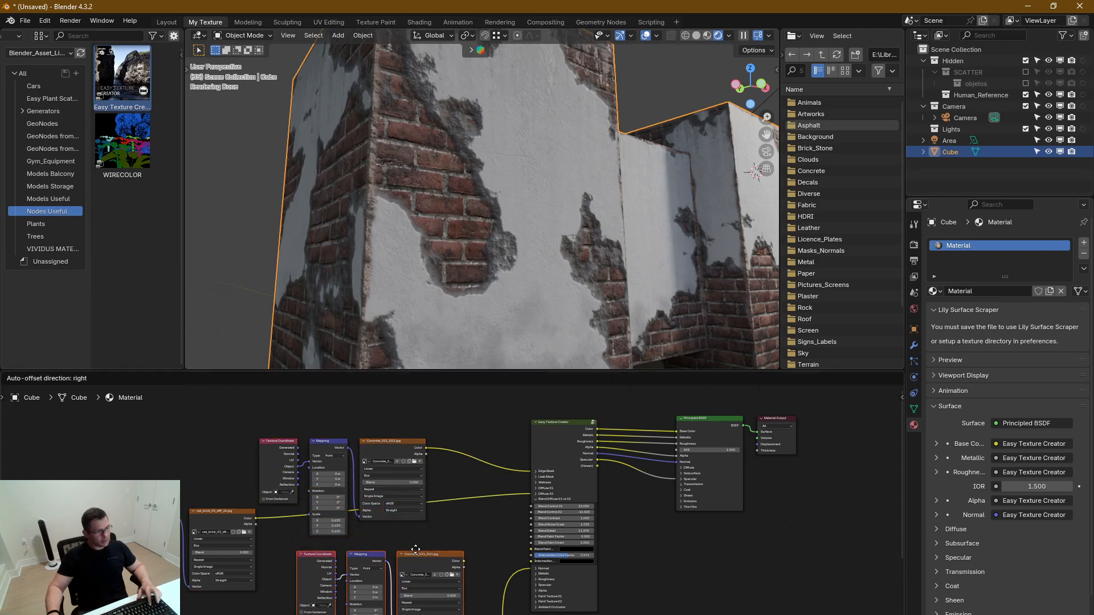
pyautogui.click(408, 550)
pyautogui.scroll(4, 471, 556)
pyautogui.click(457, 573)
pyautogui.moveTo(452, 563); pyautogui.dragTo(587, 570)
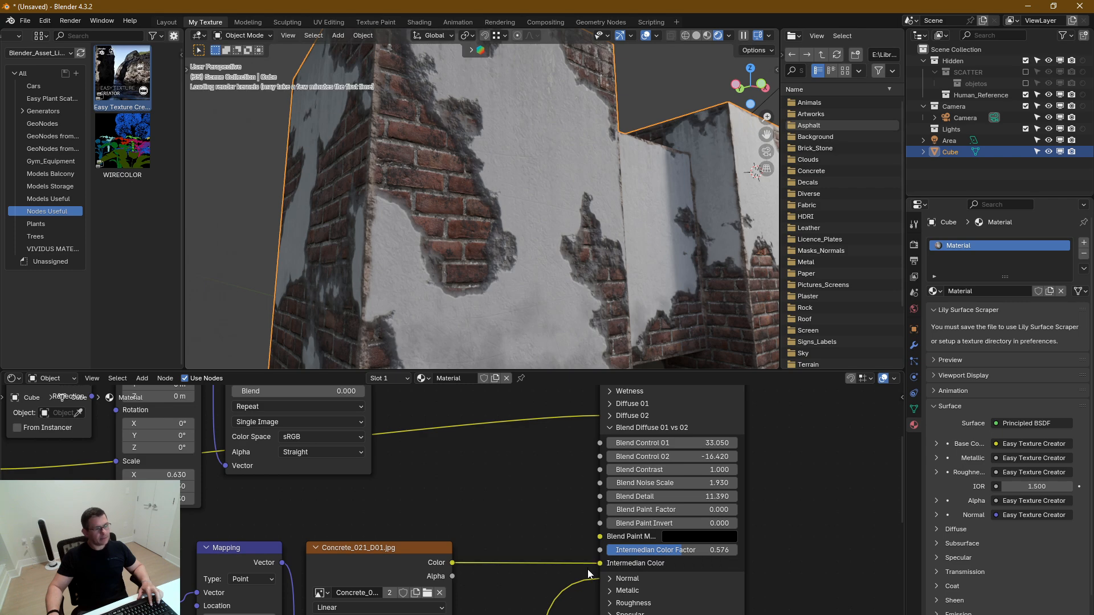
# Replace the duplicated texture's image with Concrete_004_D.jpg from the Concrete\Low folder
pyautogui.click(428, 594)
pyautogui.scroll(-3, 484, 325)
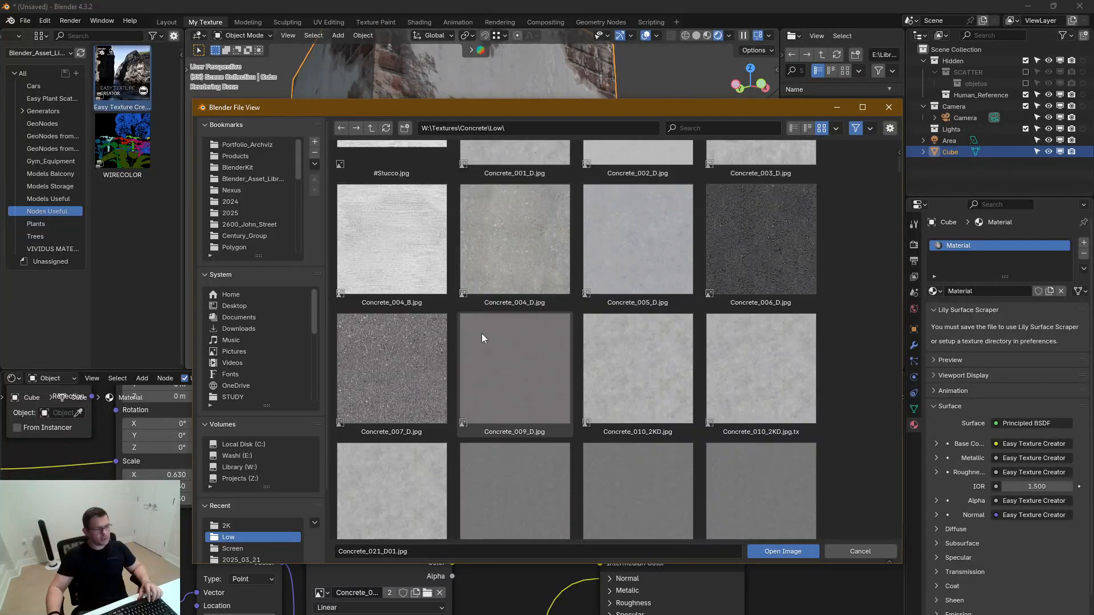
pyautogui.scroll(-7, 484, 333)
pyautogui.moveTo(898, 177); pyautogui.dragTo(904, 264)
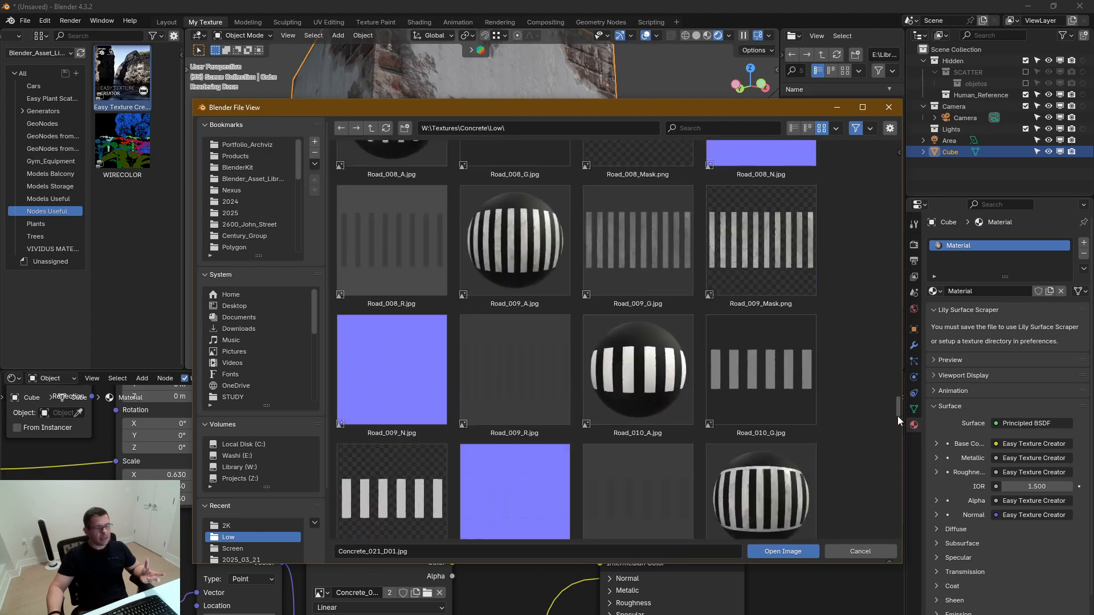
pyautogui.moveTo(896, 457); pyautogui.dragTo(931, 160)
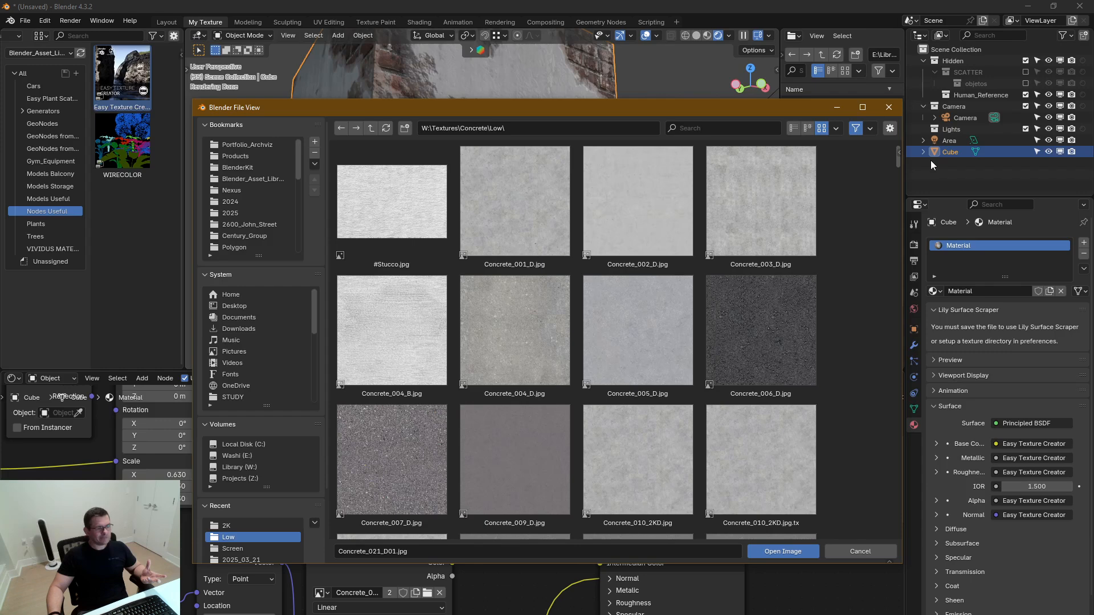
pyautogui.doubleClick(505, 341)
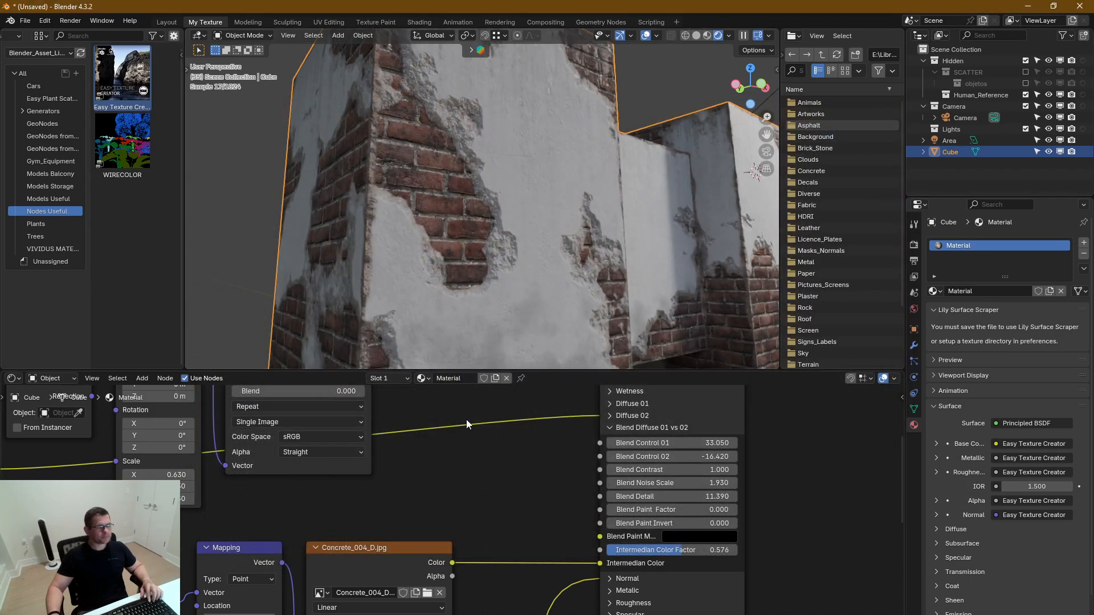
# Set Intermedian Color Factor to 1.000 and the Concrete_004_D.jpg mapping scale to 1.550 on all axes
pyautogui.moveTo(497, 547); pyautogui.dragTo(507, 517, button='middle')
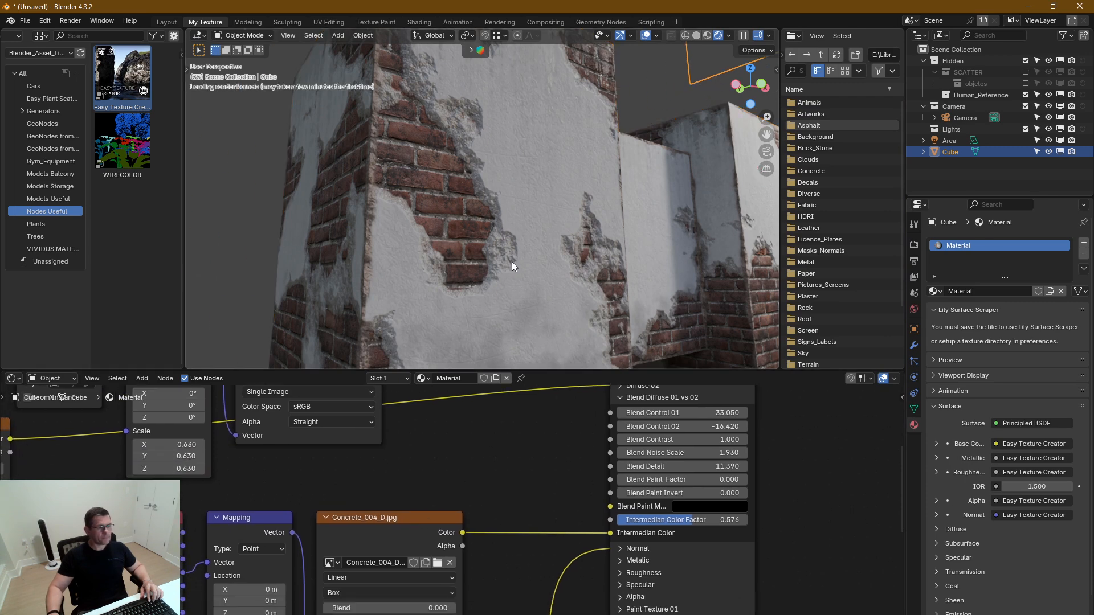
pyautogui.scroll(6, 511, 263)
pyautogui.moveTo(692, 519); pyautogui.dragTo(747, 520)
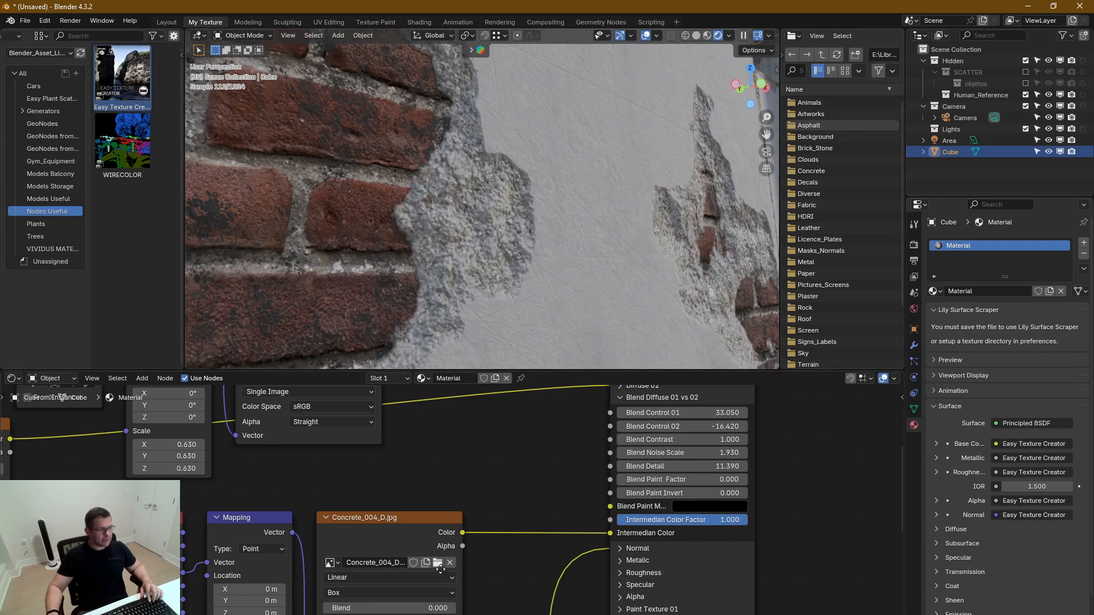
pyautogui.moveTo(441, 570); pyautogui.dragTo(502, 457, button='middle')
pyautogui.moveTo(326, 602); pyautogui.dragTo(401, 579)
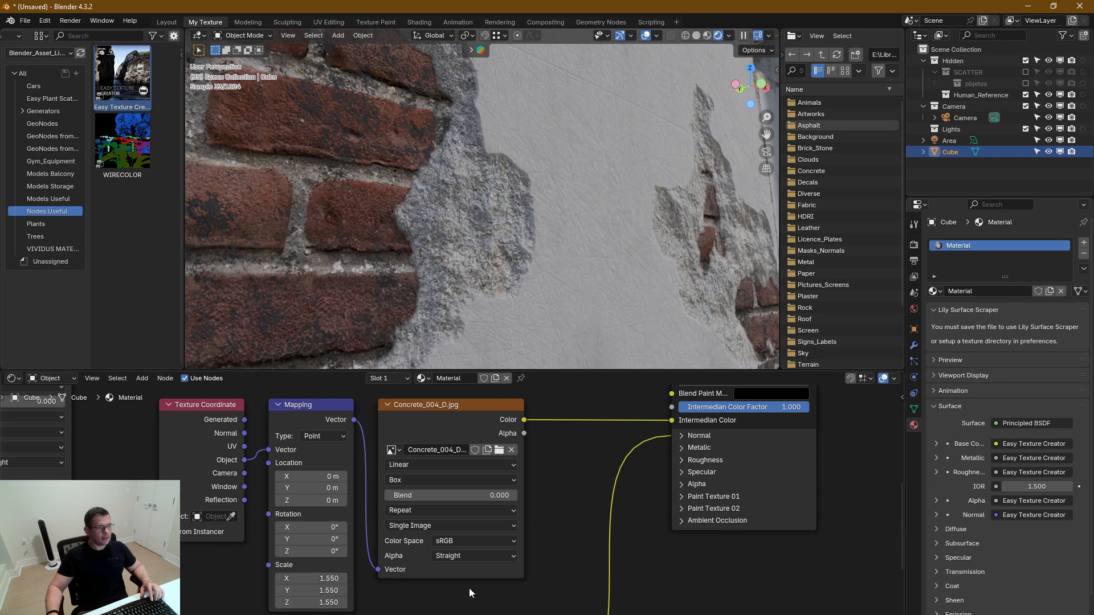
# Insert a MixRGB node between Concrete_004_D.jpg and Intermedian Color, set to Multiply with Color2 as orange-brown #BC8053FF
pyautogui.moveTo(554, 489); pyautogui.dragTo(442, 552, button='middle')
pyautogui.press('q')
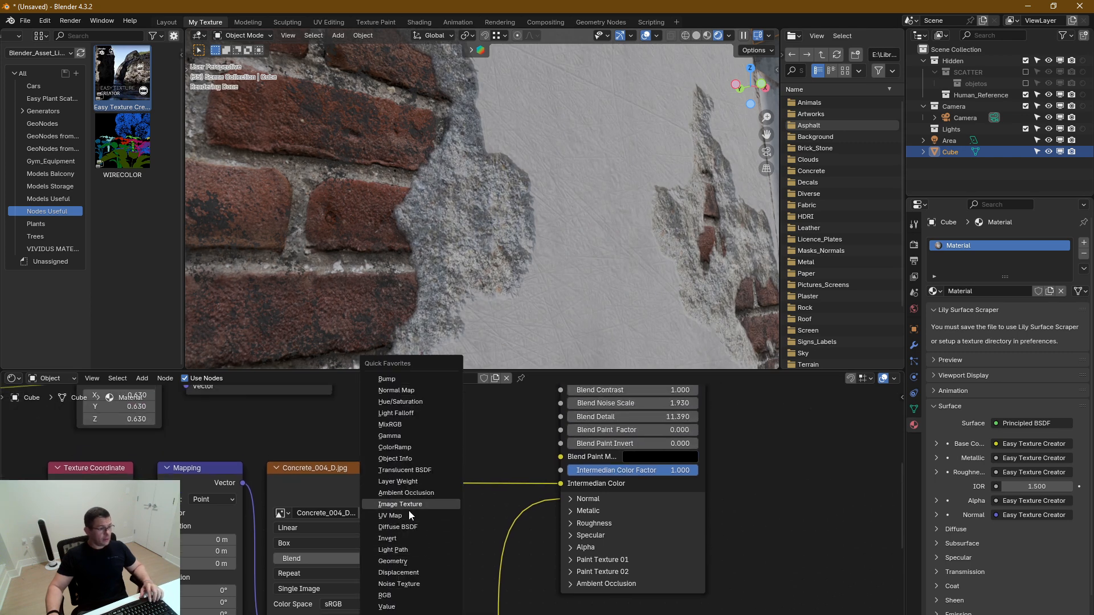
pyautogui.click(412, 423)
pyautogui.click(420, 449)
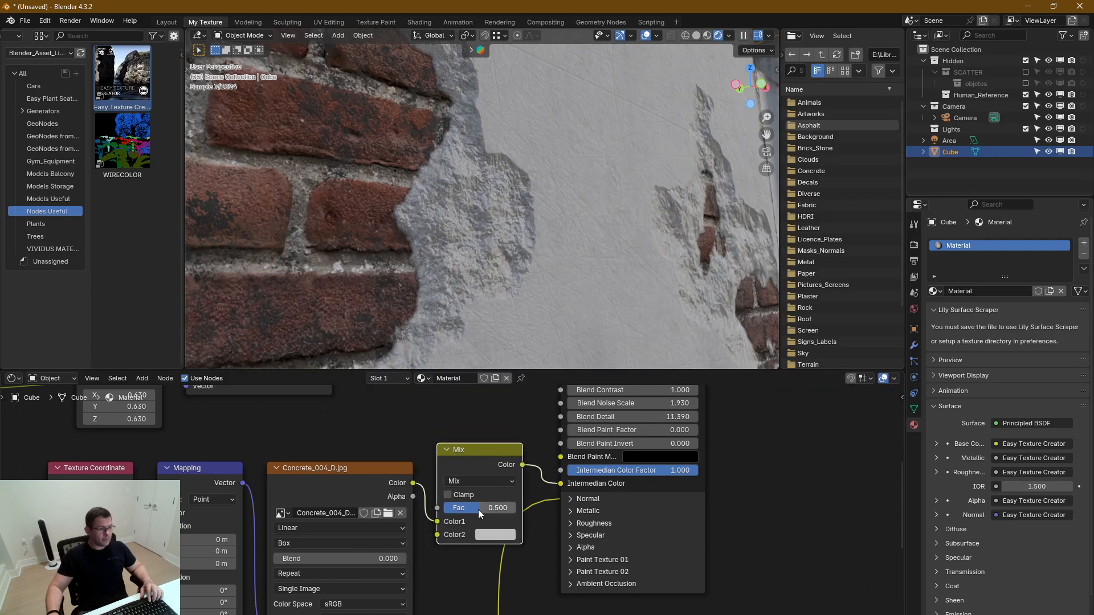
pyautogui.click(477, 480)
pyautogui.click(471, 545)
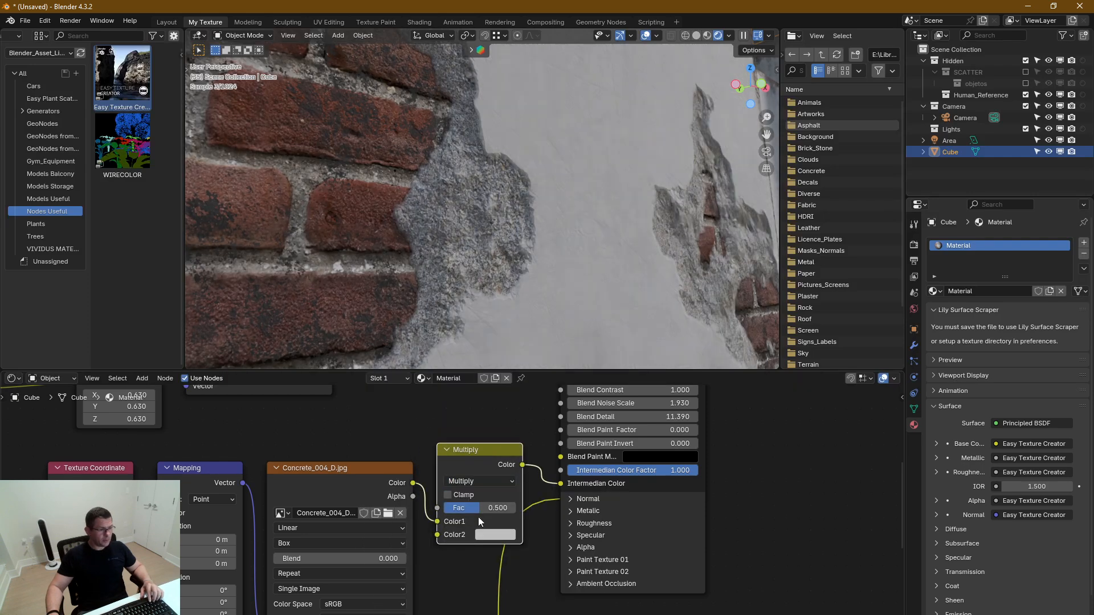
pyautogui.click(488, 535)
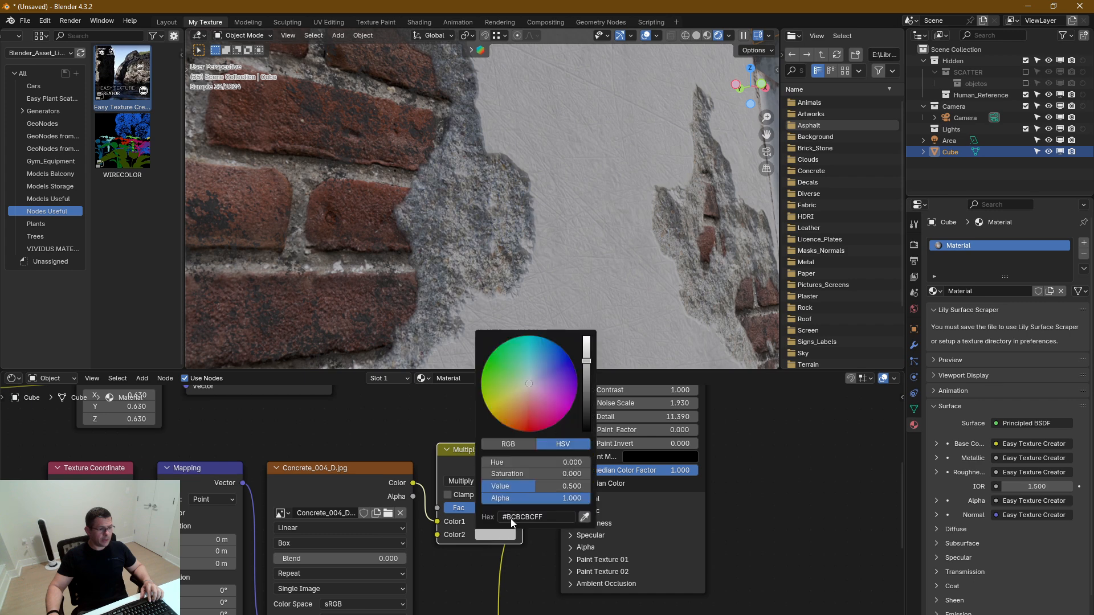
pyautogui.click(518, 408)
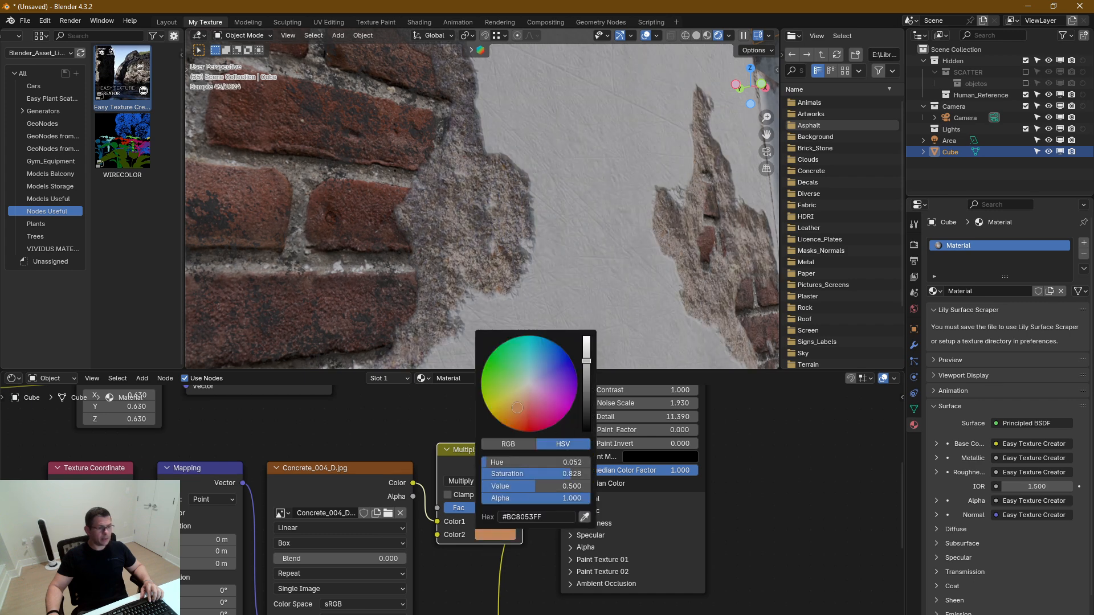
# Examine the tinted plaster edges around the exposed bricks from several angles and distances
pyautogui.scroll(-5, 513, 269)
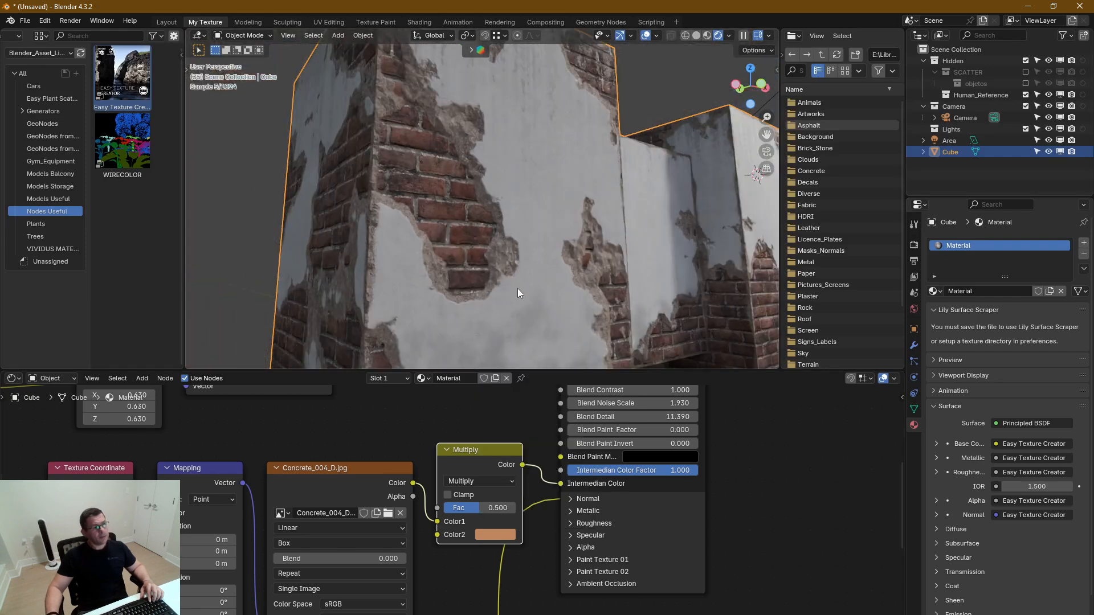
pyautogui.moveTo(520, 324); pyautogui.dragTo(402, 265, button='middle')
pyautogui.moveTo(472, 215)
pyautogui.mouseDown(button='middle')
pyautogui.moveTo(490, 215)
pyautogui.moveTo(475, 222)
pyautogui.mouseUp(button='middle')
pyautogui.scroll(4, 429, 227)
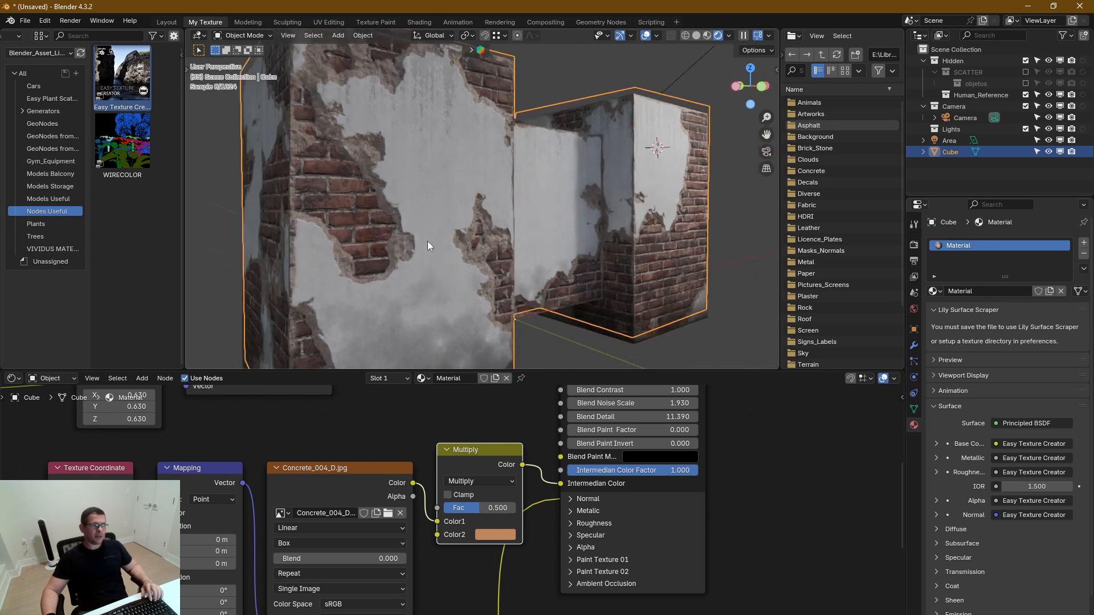
pyautogui.scroll(-2, 405, 207)
pyautogui.moveTo(405, 207); pyautogui.dragTo(432, 207, button='middle')
pyautogui.scroll(5, 391, 228)
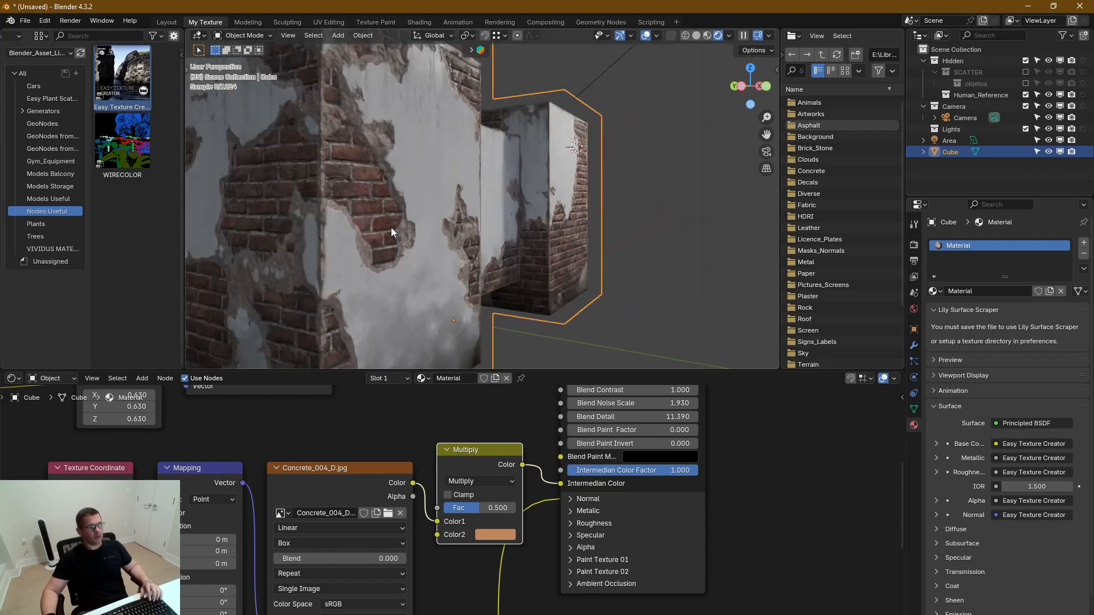
pyautogui.moveTo(443, 281); pyautogui.dragTo(436, 277, button='middle')
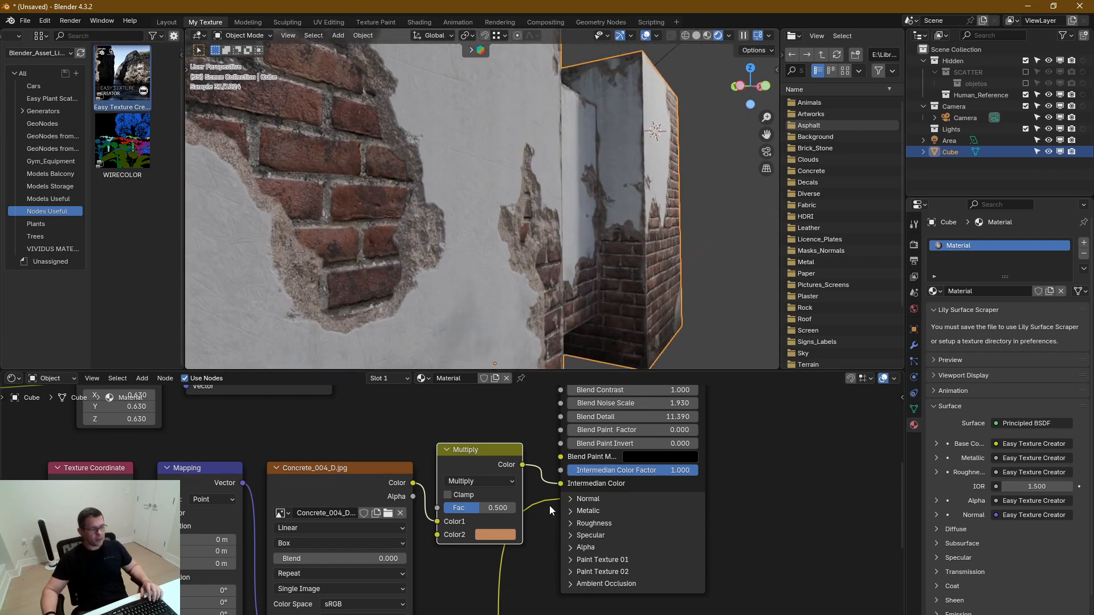
# Expand Diffuse 01, set Replace to 0.493 and Masks Scale to 3.000, check the block and collapse the section
pyautogui.moveTo(550, 506); pyautogui.dragTo(448, 603, button='middle')
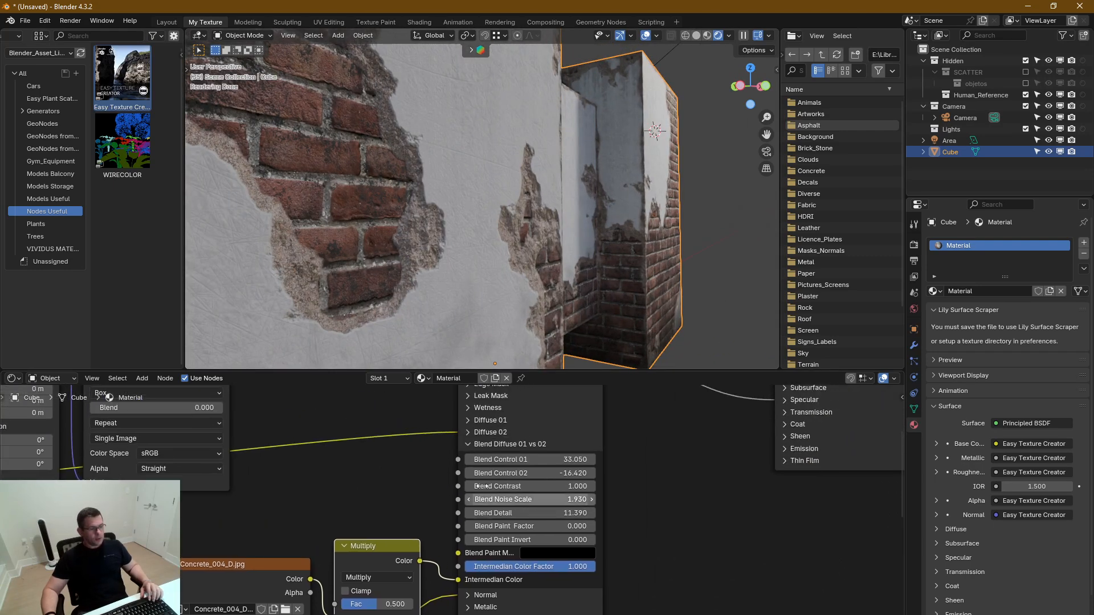
pyautogui.click(466, 420)
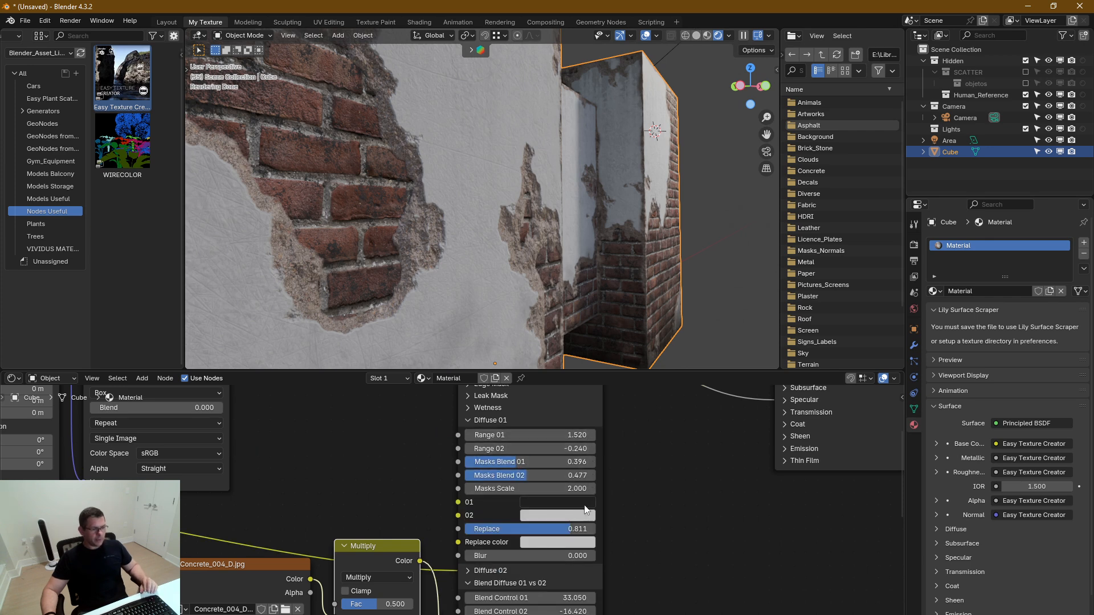
pyautogui.moveTo(556, 436); pyautogui.dragTo(557, 435)
pyautogui.moveTo(575, 530); pyautogui.dragTo(559, 530)
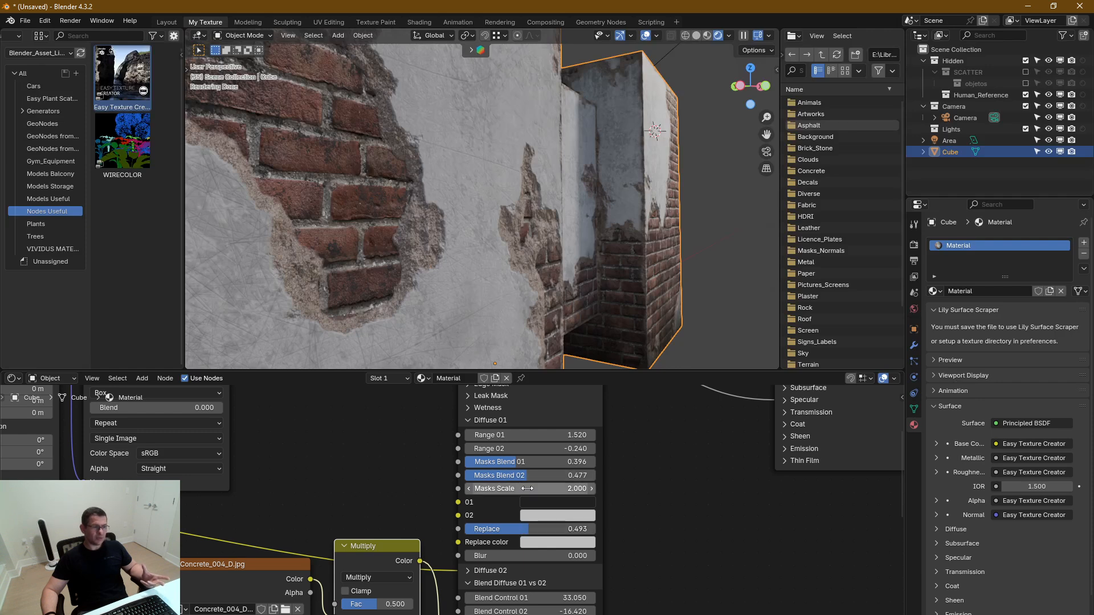
pyautogui.moveTo(530, 488); pyautogui.dragTo(551, 484)
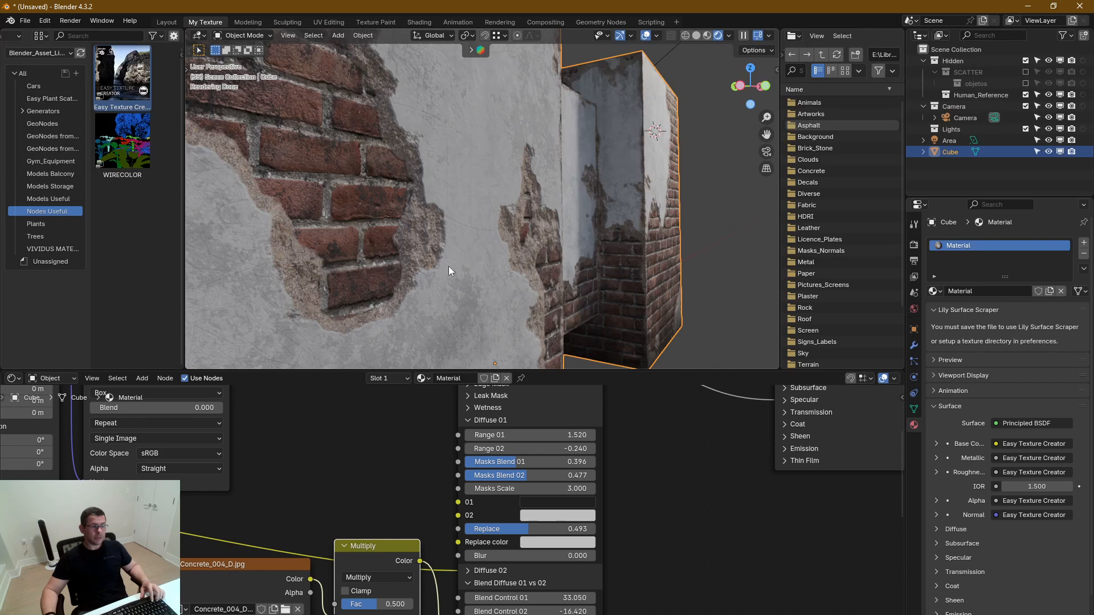
pyautogui.scroll(-4, 454, 263)
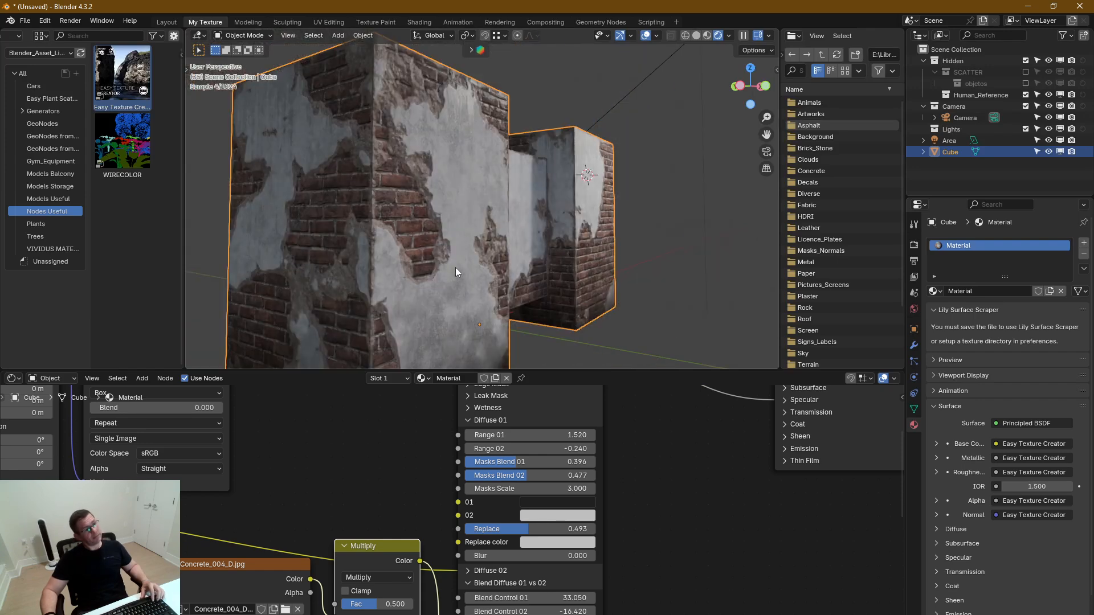
pyautogui.scroll(2, 450, 288)
pyautogui.moveTo(423, 289)
pyautogui.mouseDown(button='middle')
pyautogui.moveTo(400, 288)
pyautogui.moveTo(464, 283)
pyautogui.moveTo(422, 252)
pyautogui.moveTo(430, 275)
pyautogui.mouseUp(button='middle')
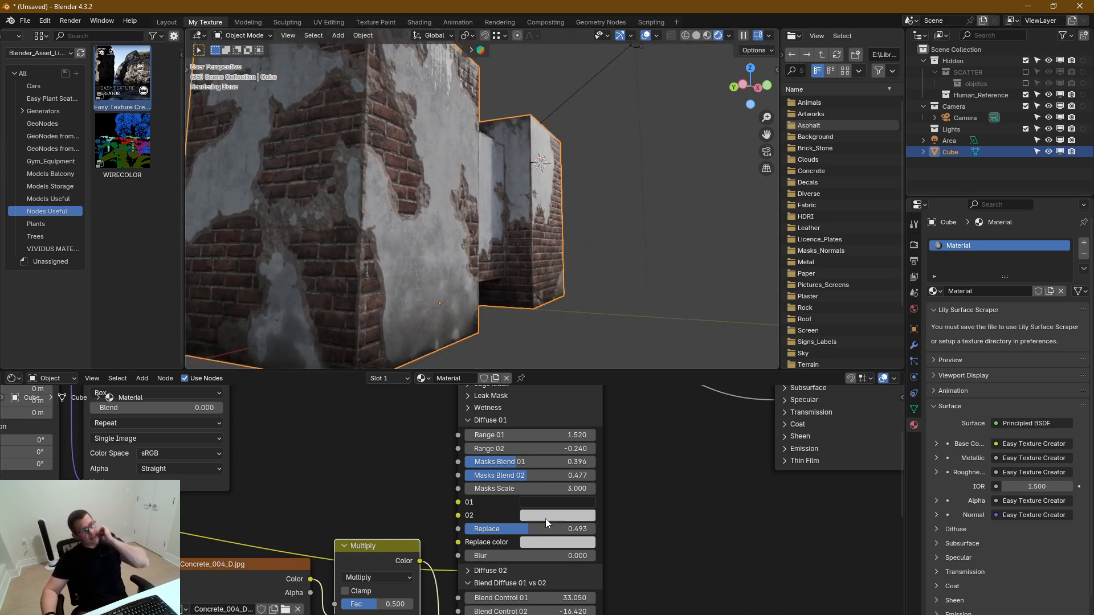
pyautogui.click(468, 420)
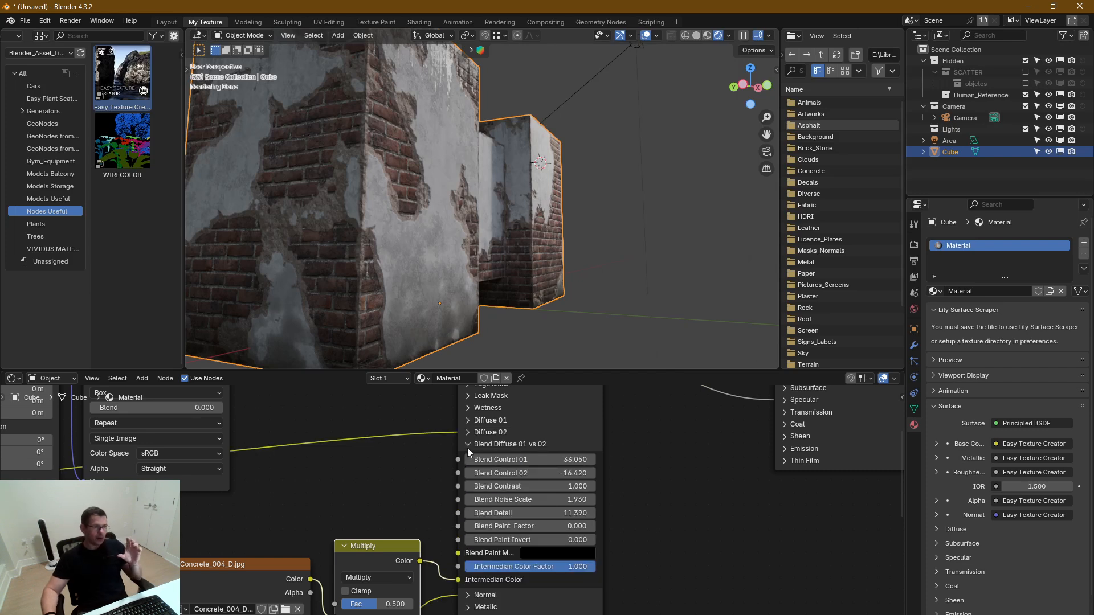
# Expand Leak Mask and set Intensity to 0.650, Top Affect to 0.760 and Top Noise to 0.912, checking the block's top faces
pyautogui.scroll(-5, 392, 253)
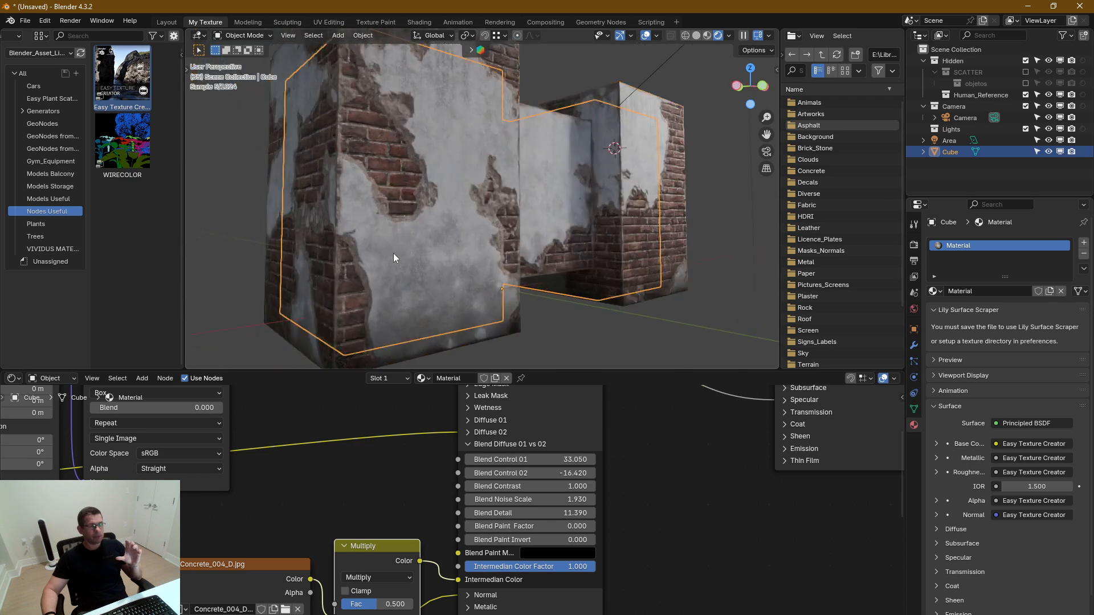
pyautogui.moveTo(409, 256); pyautogui.dragTo(442, 179, button='middle')
pyautogui.scroll(4, 494, 187)
pyautogui.scroll(-4, 468, 221)
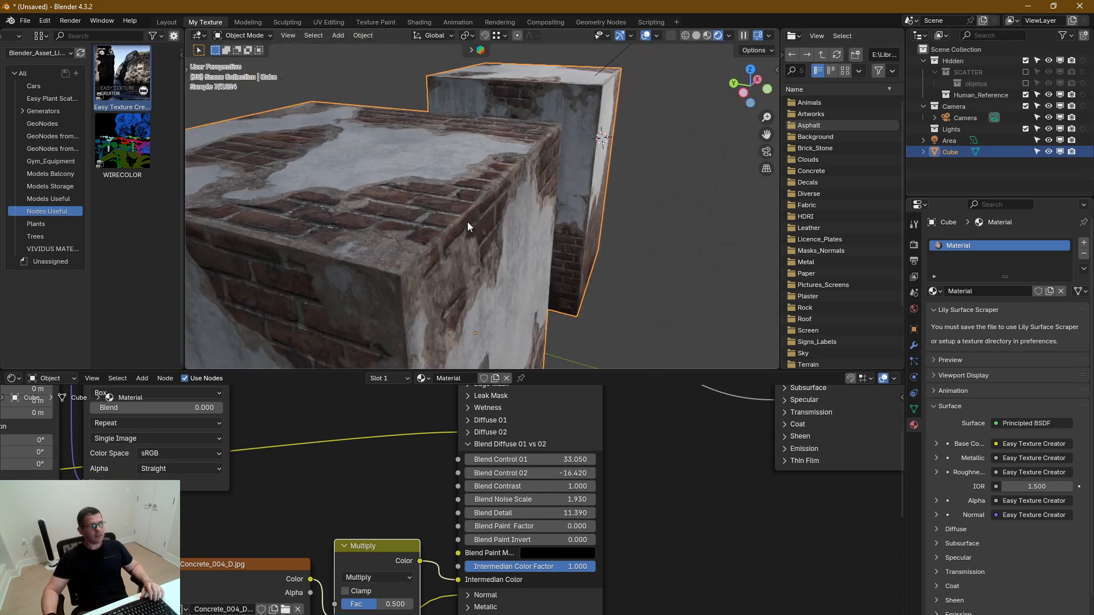
pyautogui.moveTo(466, 410); pyautogui.dragTo(464, 500, button='middle')
pyautogui.click(463, 487)
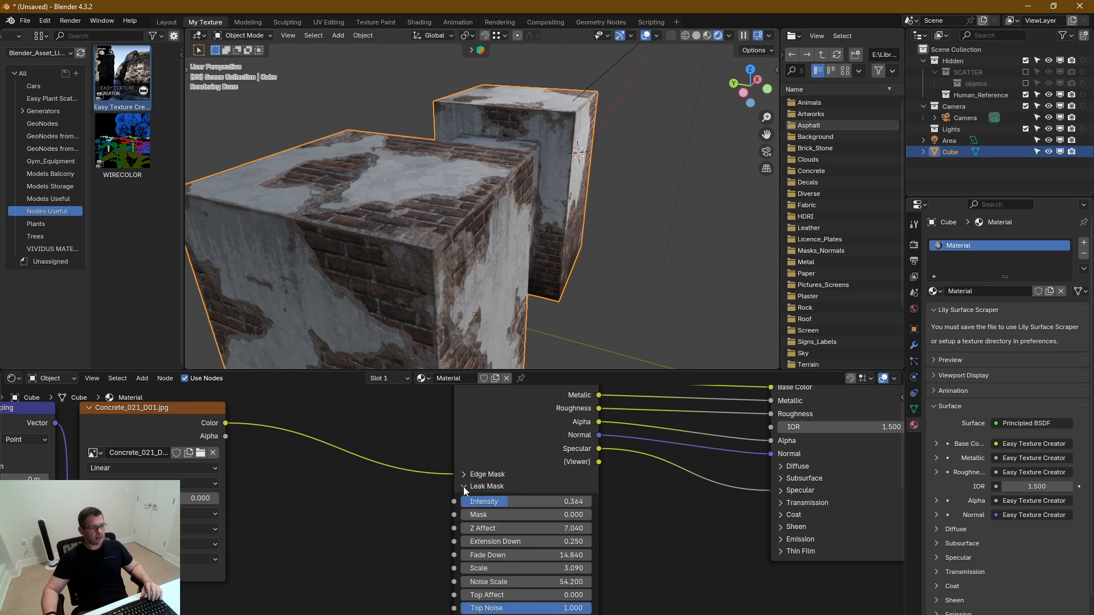
pyautogui.moveTo(564, 502); pyautogui.dragTo(592, 501)
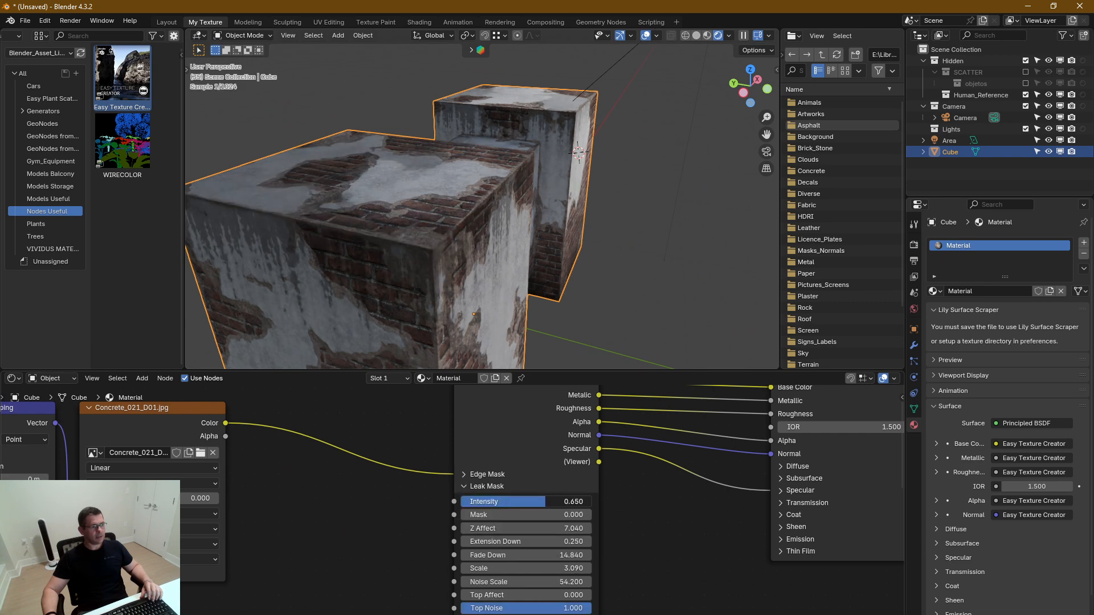
pyautogui.moveTo(561, 543); pyautogui.dragTo(573, 494, button='middle')
pyautogui.moveTo(595, 559)
pyautogui.mouseDown()
pyautogui.moveTo(583, 547)
pyautogui.moveTo(604, 547)
pyautogui.moveTo(582, 546)
pyautogui.mouseUp()
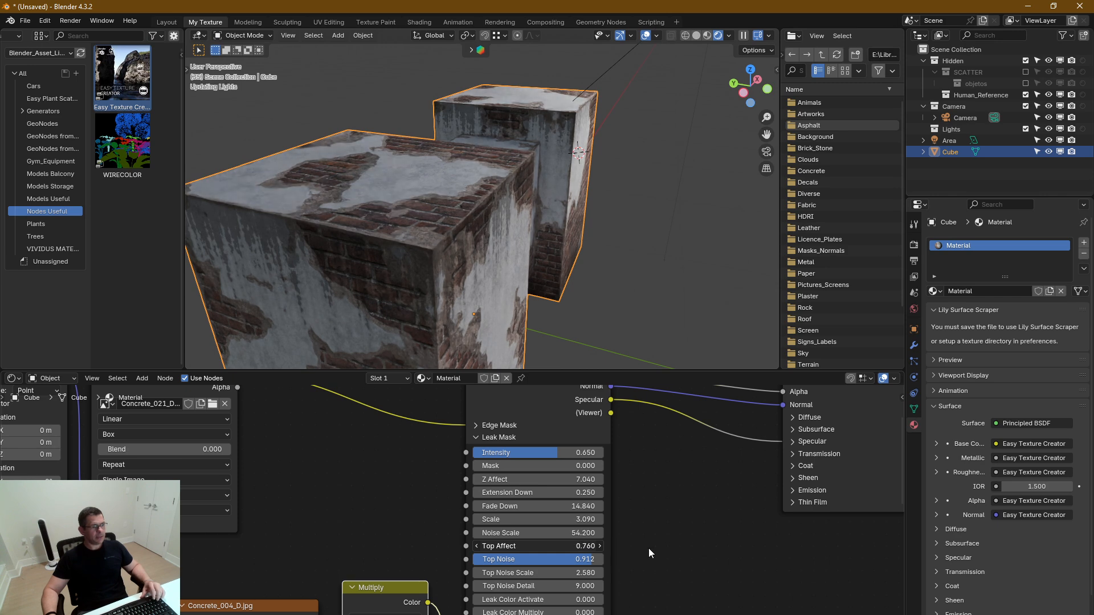
# Set the Leak Mask's Top Affect to 0.930, Top Noise to 1.000 and Top Noise Scale to 4.480
pyautogui.moveTo(649, 549); pyautogui.dragTo(671, 549)
pyautogui.moveTo(546, 559); pyautogui.dragTo(547, 559)
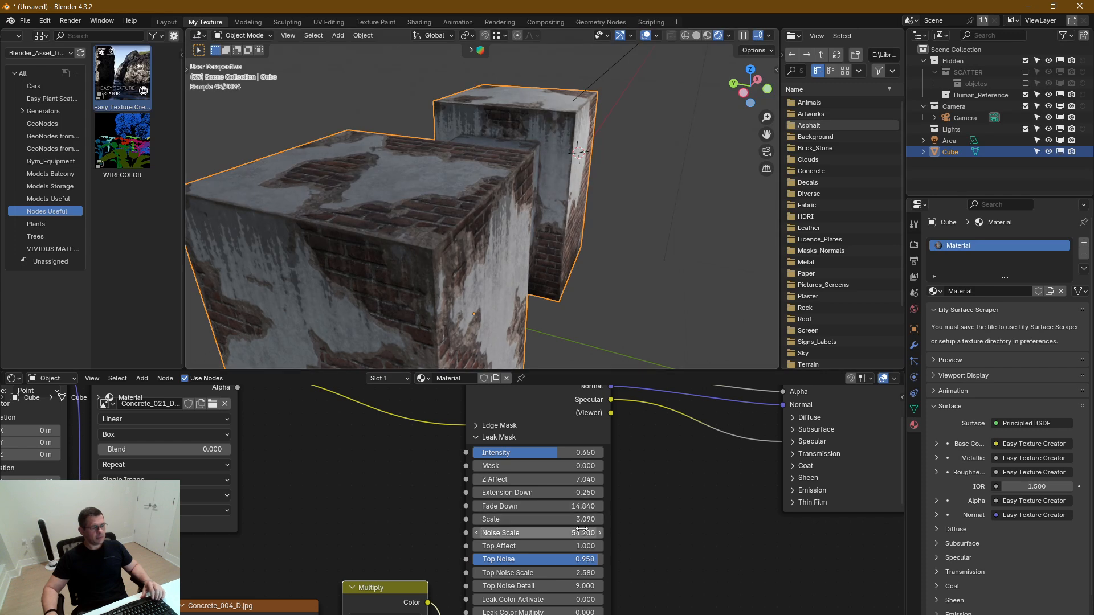
pyautogui.moveTo(581, 546); pyautogui.dragTo(521, 546)
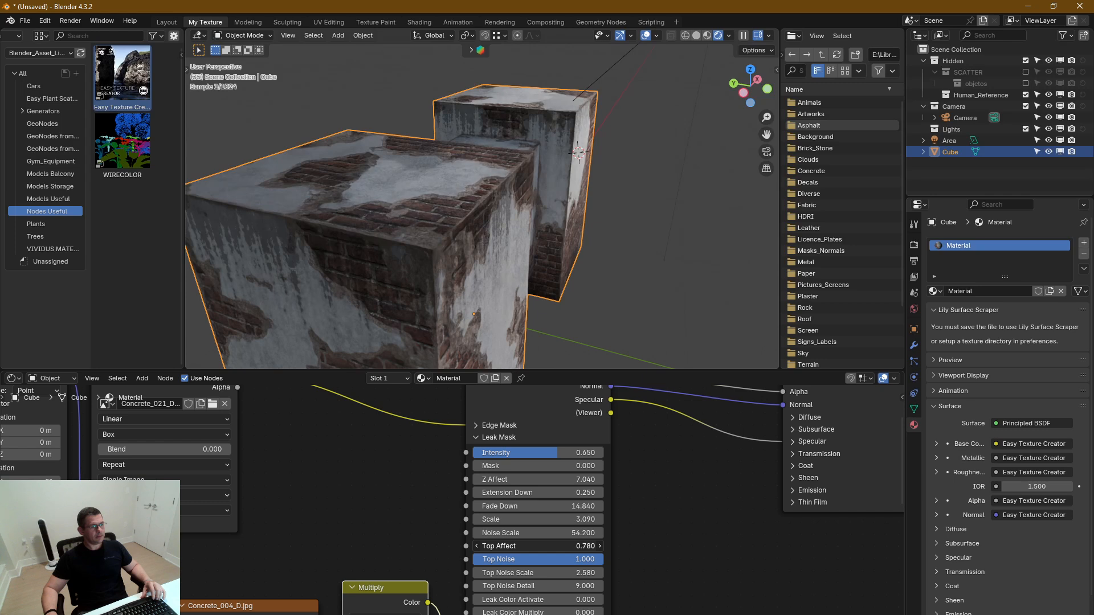
pyautogui.moveTo(576, 546); pyautogui.dragTo(604, 570)
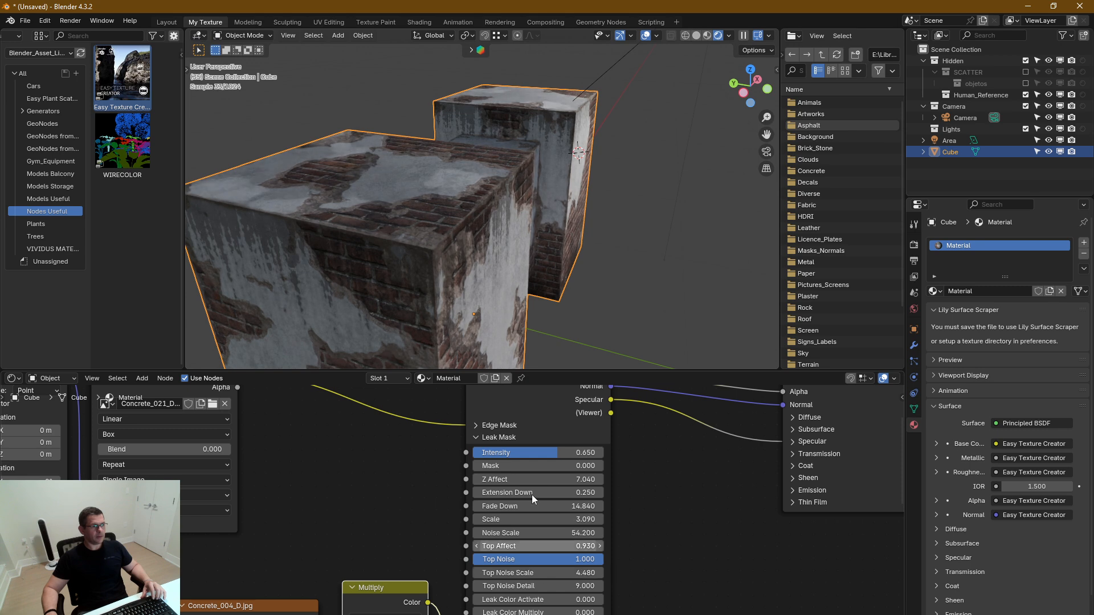
# Set the Leak Mask's Z Affect to 5.900, Fade Down to 7.740 and Scale to 1.530, checking the block's side faces
pyautogui.moveTo(491, 258); pyautogui.dragTo(422, 198, button='middle')
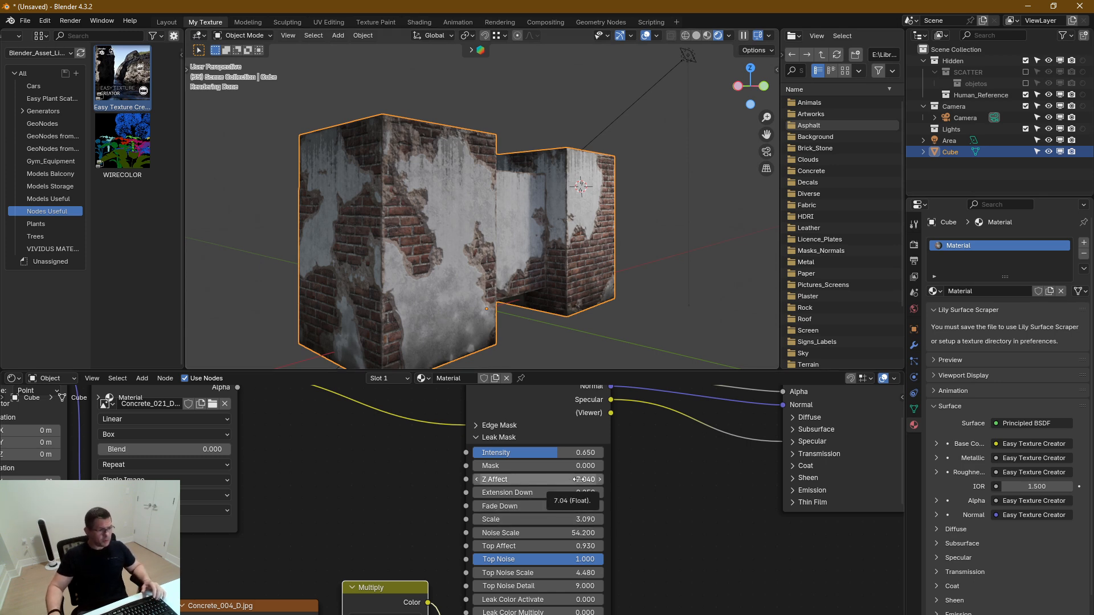
pyautogui.moveTo(579, 506)
pyautogui.mouseDown()
pyautogui.moveTo(608, 493)
pyautogui.moveTo(556, 507)
pyautogui.moveTo(587, 479)
pyautogui.moveTo(553, 479)
pyautogui.mouseUp()
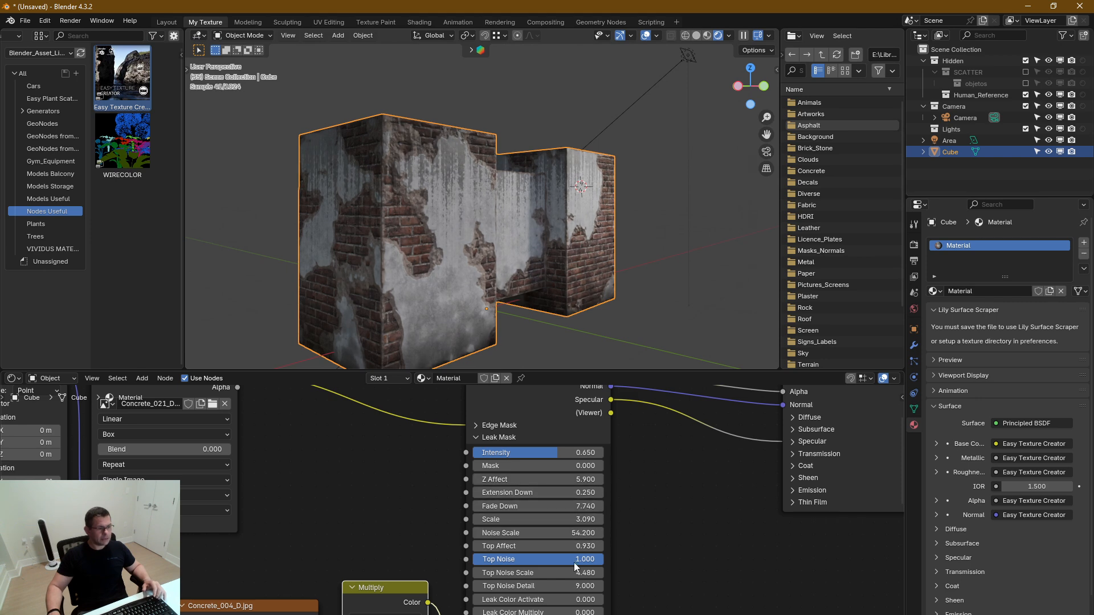
pyautogui.moveTo(577, 519); pyautogui.dragTo(542, 519)
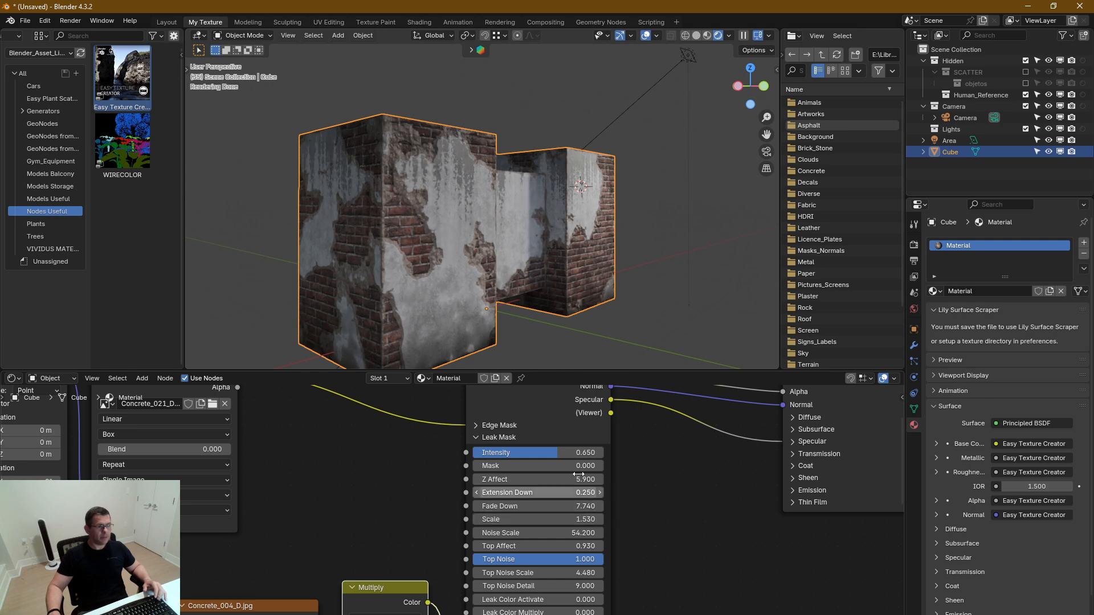
pyautogui.moveTo(514, 264); pyautogui.dragTo(538, 274, button='middle')
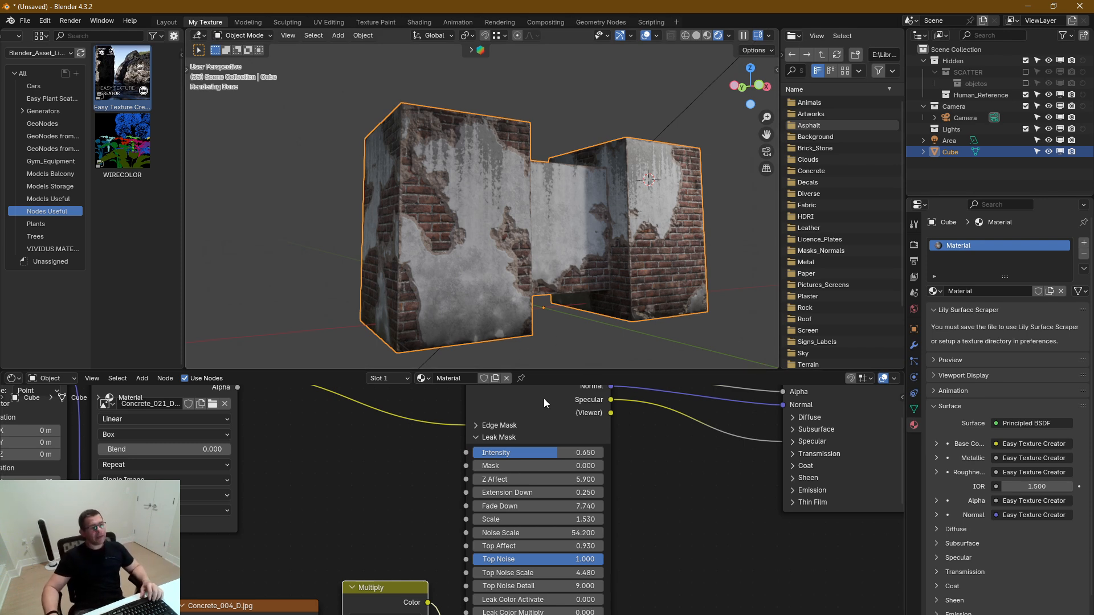
# Move the red brick, Concrete_004_D.jpg with Multiply, and Concrete_021_D01.jpg node groups farther from the Easy Texture Creator node to tidy the layout
pyautogui.scroll(-4, 394, 492)
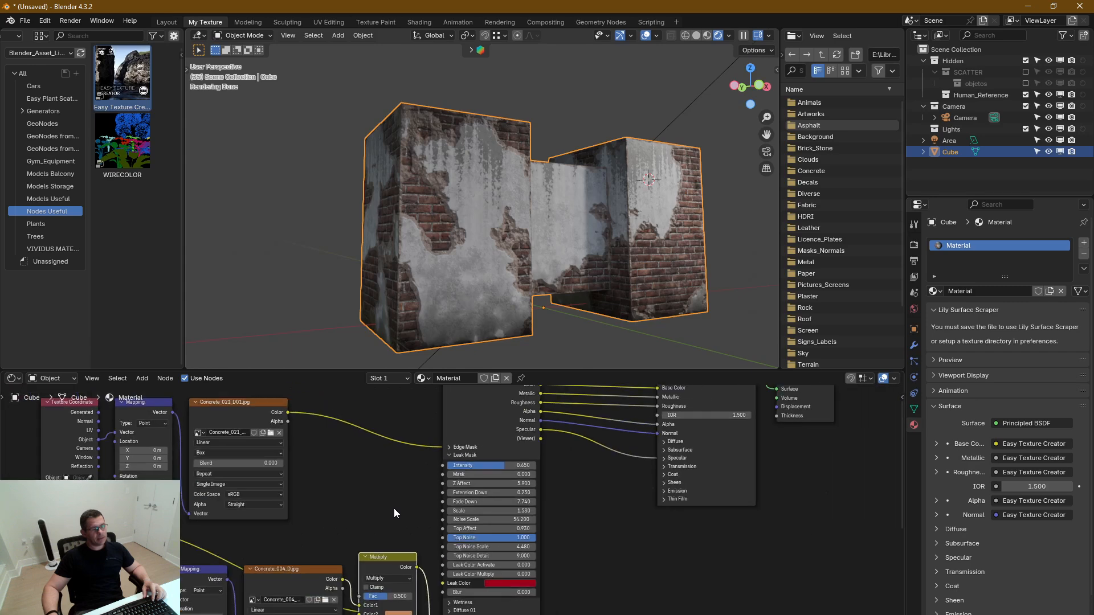
pyautogui.moveTo(359, 499); pyautogui.dragTo(236, 455)
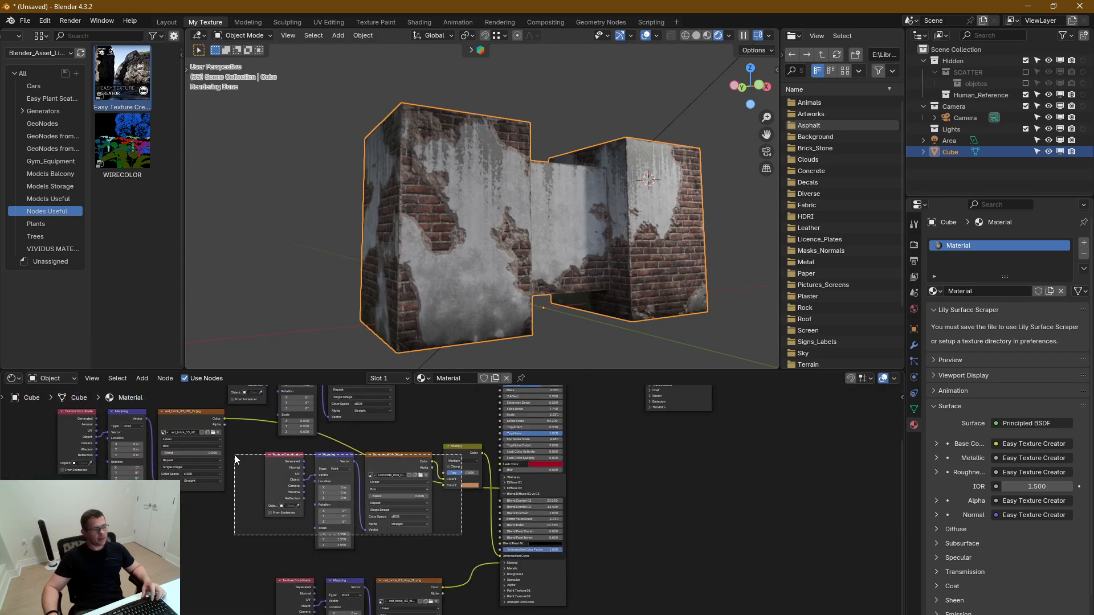
pyautogui.keyDown('shift'); pyautogui.moveTo(231, 511); pyautogui.dragTo(105, 439); pyautogui.keyUp('shift')
pyautogui.moveTo(456, 459); pyautogui.dragTo(212, 556)
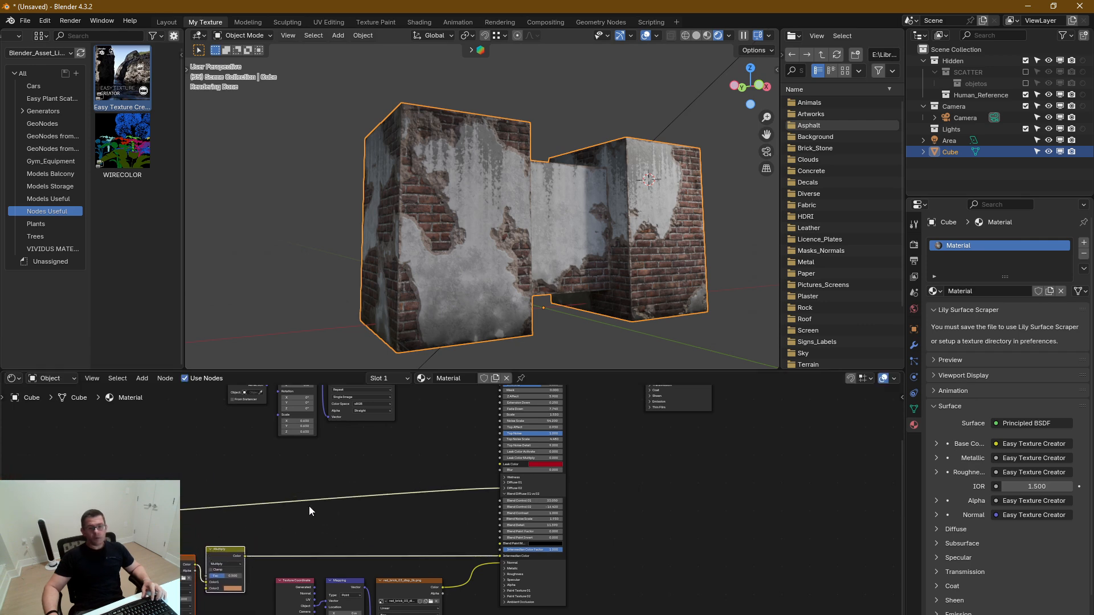
pyautogui.scroll(-3, 326, 549)
pyautogui.moveTo(408, 478); pyautogui.dragTo(238, 423)
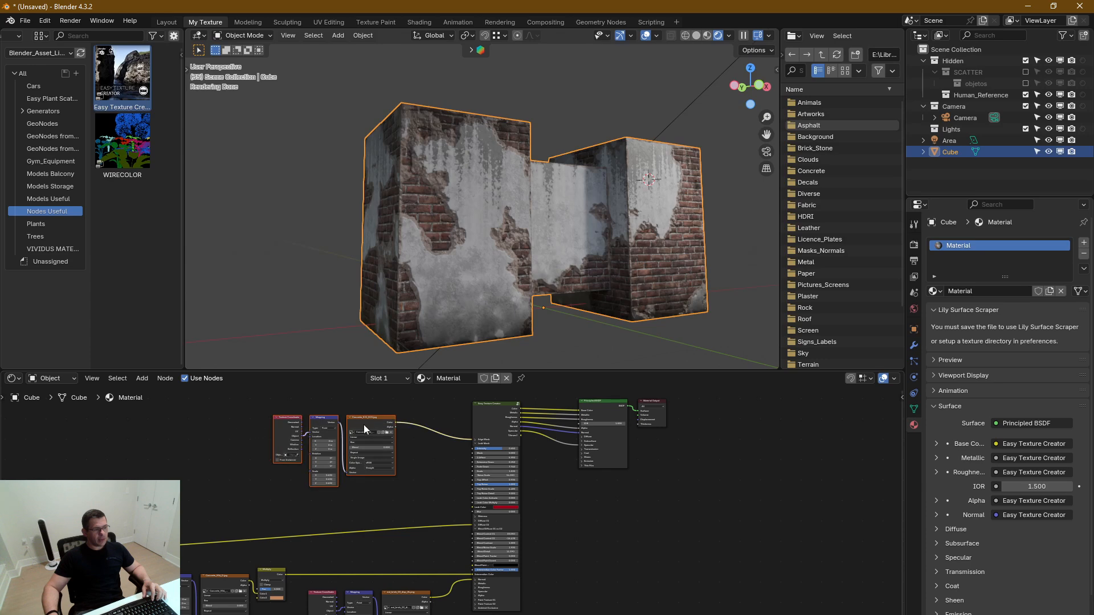
pyautogui.moveTo(364, 425); pyautogui.dragTo(333, 420)
pyautogui.moveTo(452, 531); pyautogui.dragTo(418, 440, button='middle')
# Review the Paint Texture 01 and Paint Texture 02 sections of the Easy Texture Creator node, leaving both collapsed
pyautogui.scroll(5, 449, 519)
pyautogui.scroll(3, 445, 512)
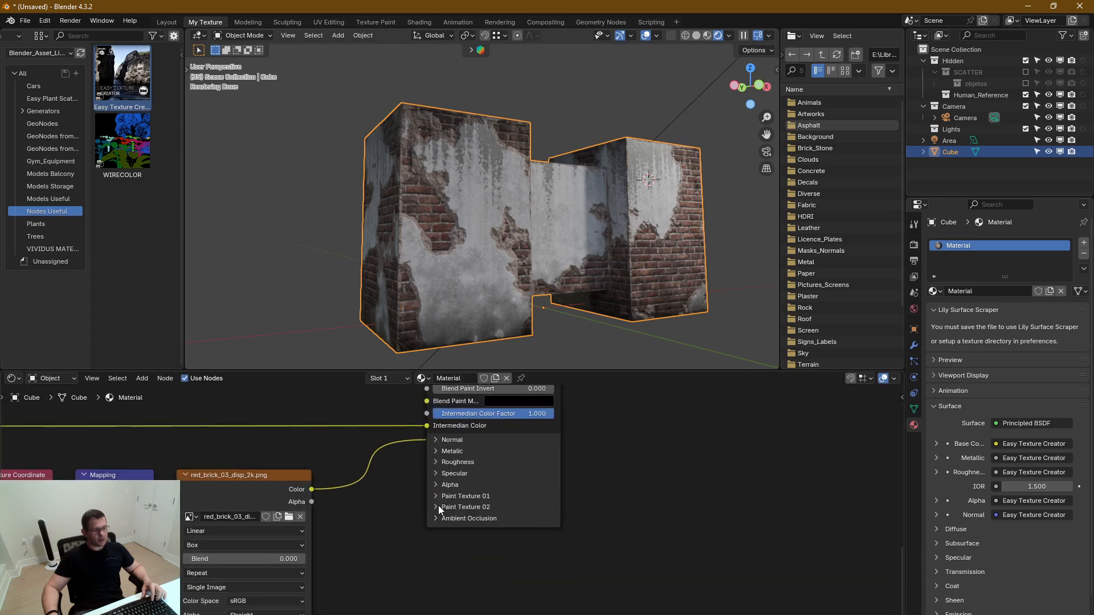
pyautogui.click(435, 496)
pyautogui.click(436, 495)
pyautogui.click(440, 511)
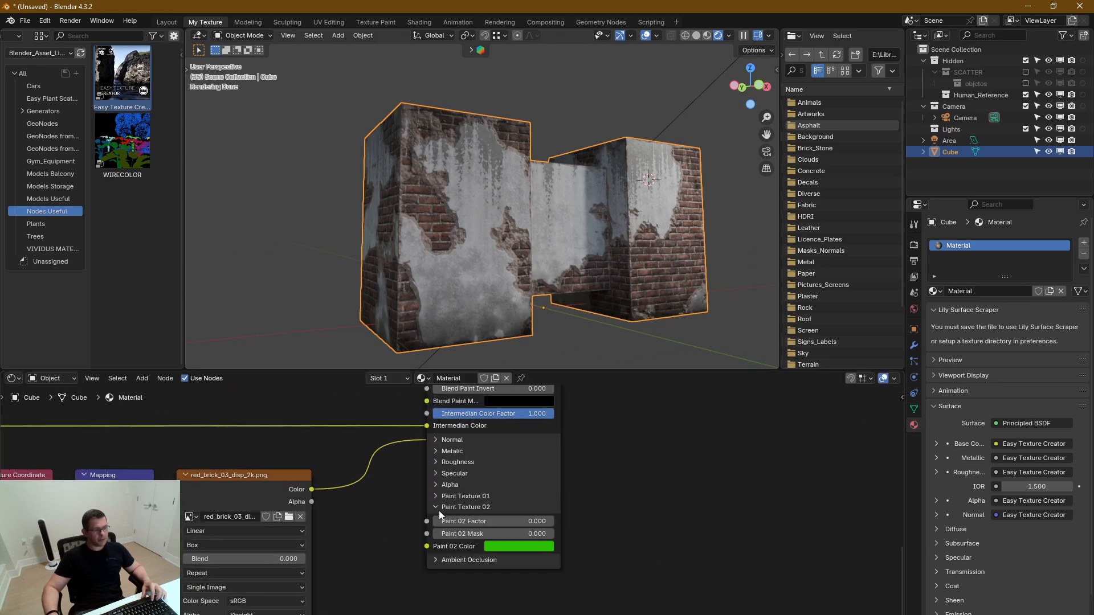
pyautogui.click(439, 511)
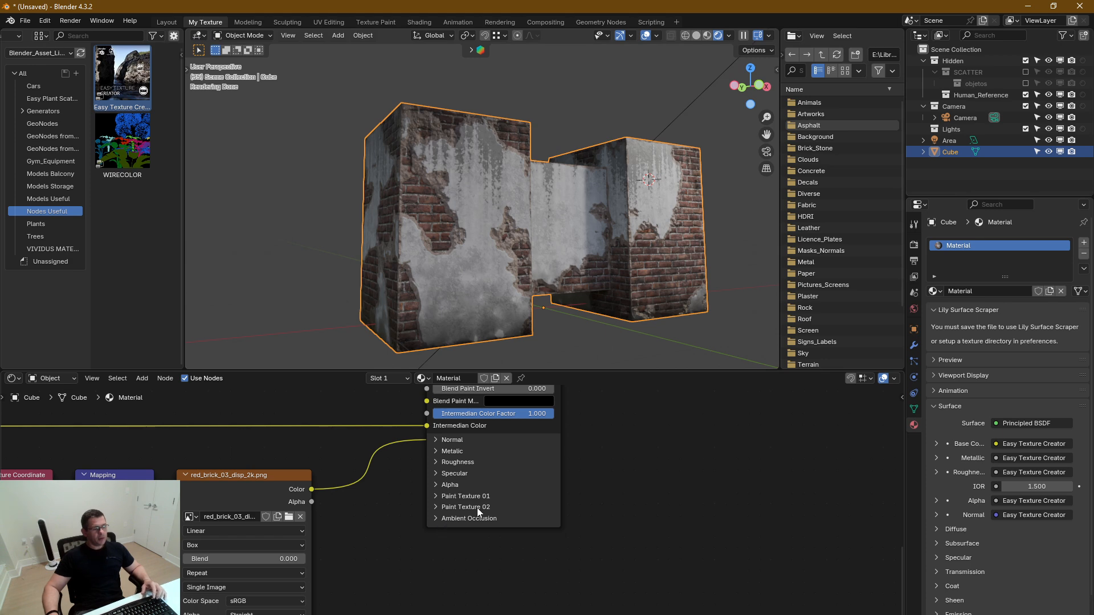
# Collapse the Blend Diffuse 01 vs 02 section and review the Diffuse 01 settings, collapsing that section too
pyautogui.moveTo(481, 496); pyautogui.dragTo(429, 554, button='middle')
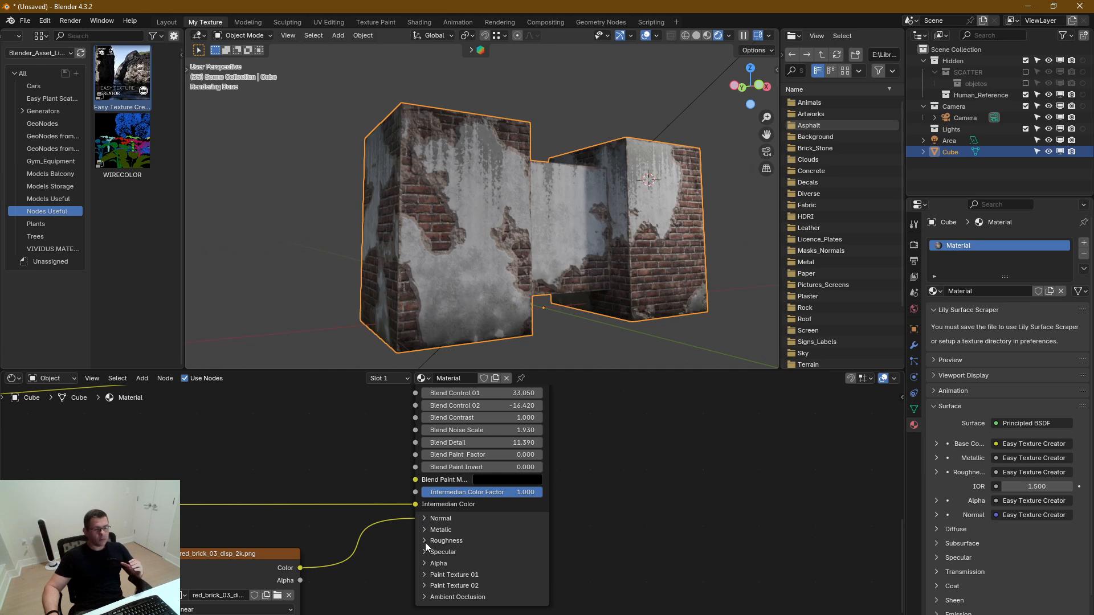
pyautogui.moveTo(447, 532); pyautogui.dragTo(470, 574, button='middle')
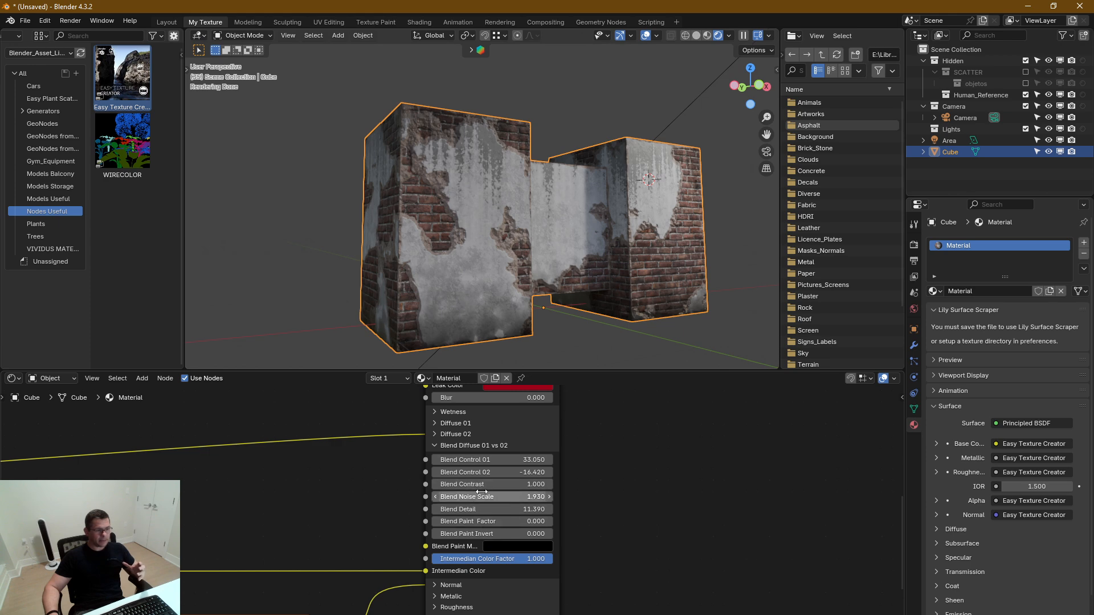
pyautogui.click(438, 445)
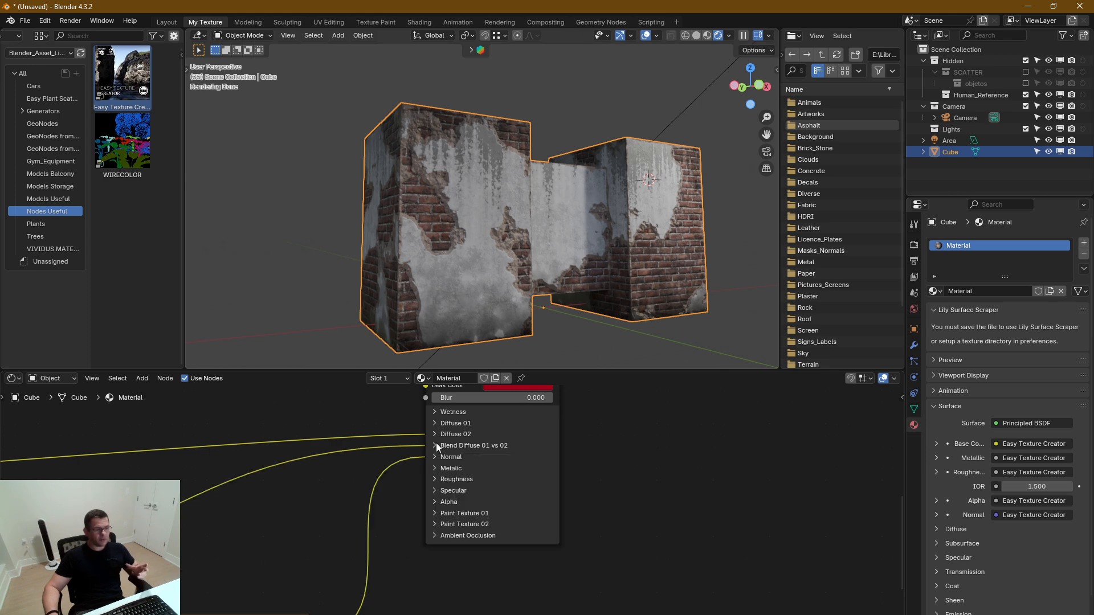
pyautogui.click(435, 424)
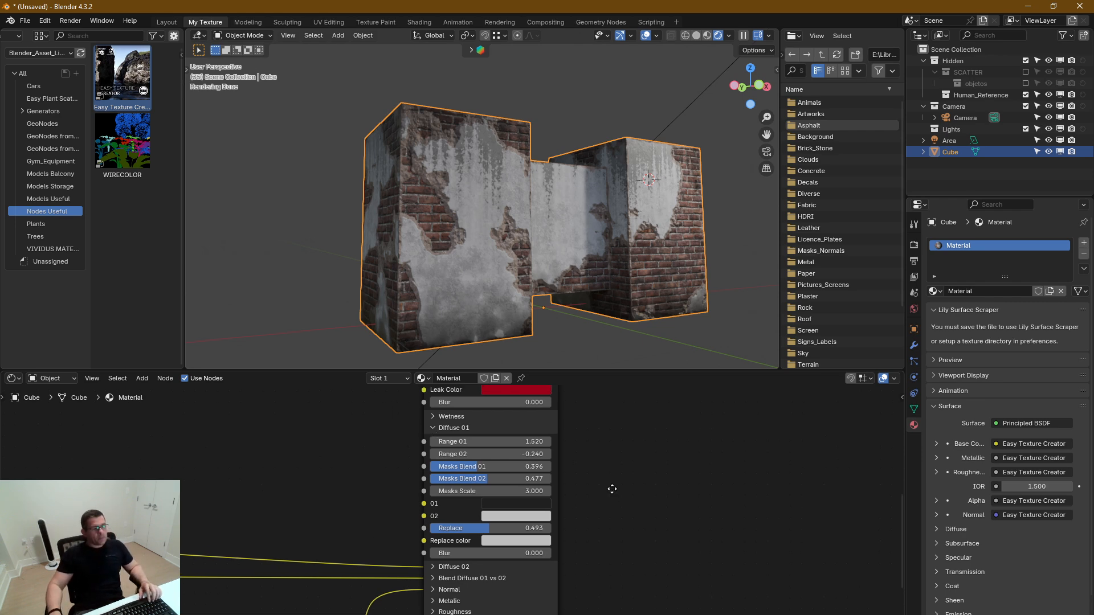
pyautogui.moveTo(609, 489); pyautogui.dragTo(626, 536, button='middle')
pyautogui.click(447, 475)
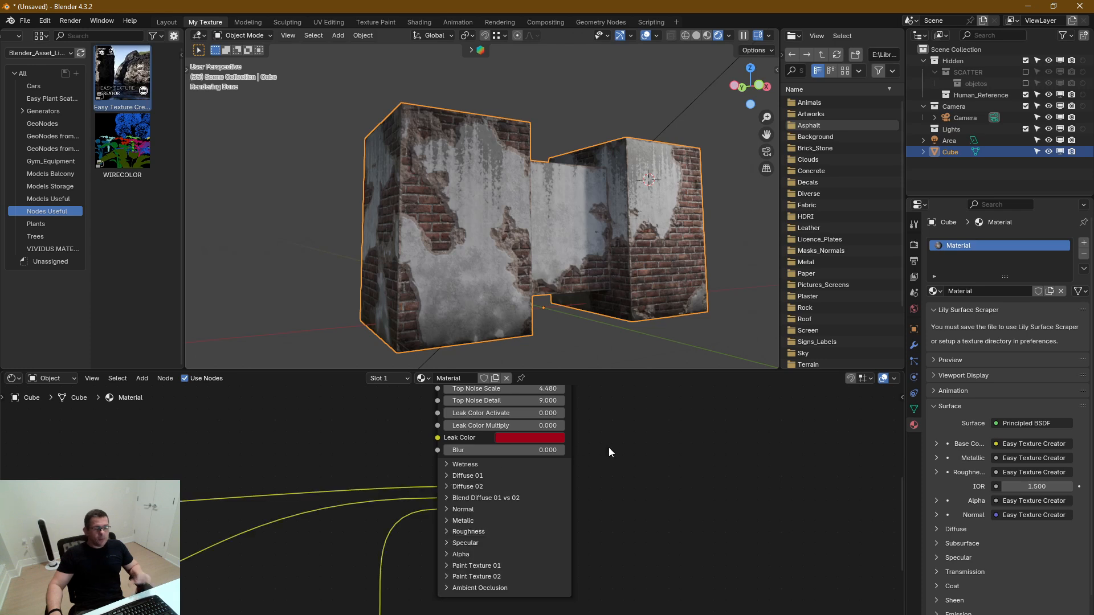
# Examine the leaks on the block's walls from another angle and set the Leak Mask's Scale to 3.030
pyautogui.moveTo(608, 447); pyautogui.dragTo(682, 614, button='middle')
pyautogui.moveTo(667, 539); pyautogui.dragTo(673, 558, button='middle')
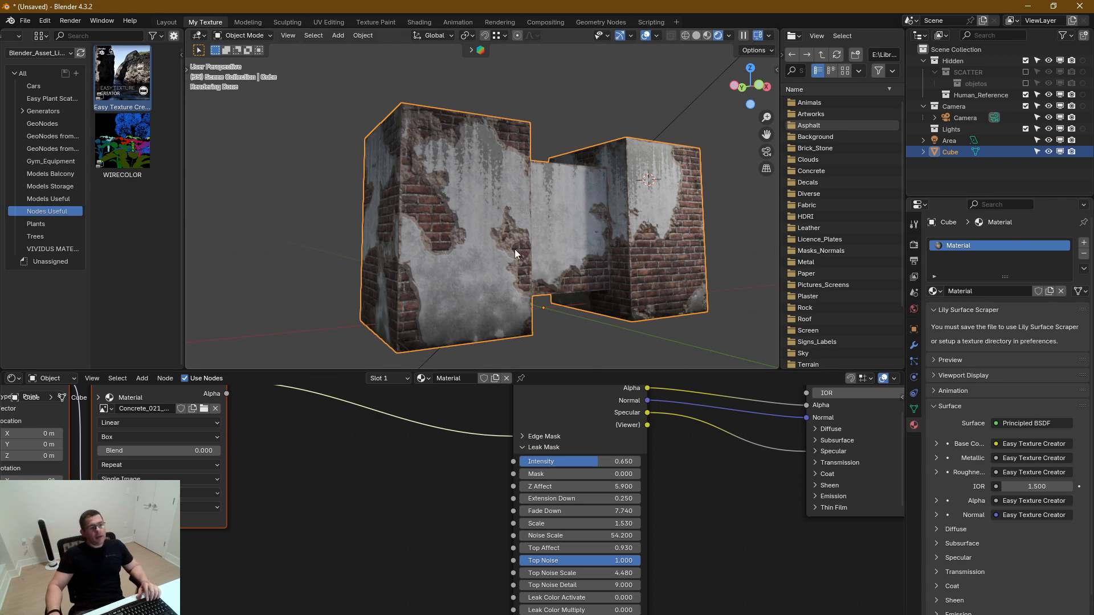
pyautogui.moveTo(551, 262); pyautogui.dragTo(552, 263, button='middle')
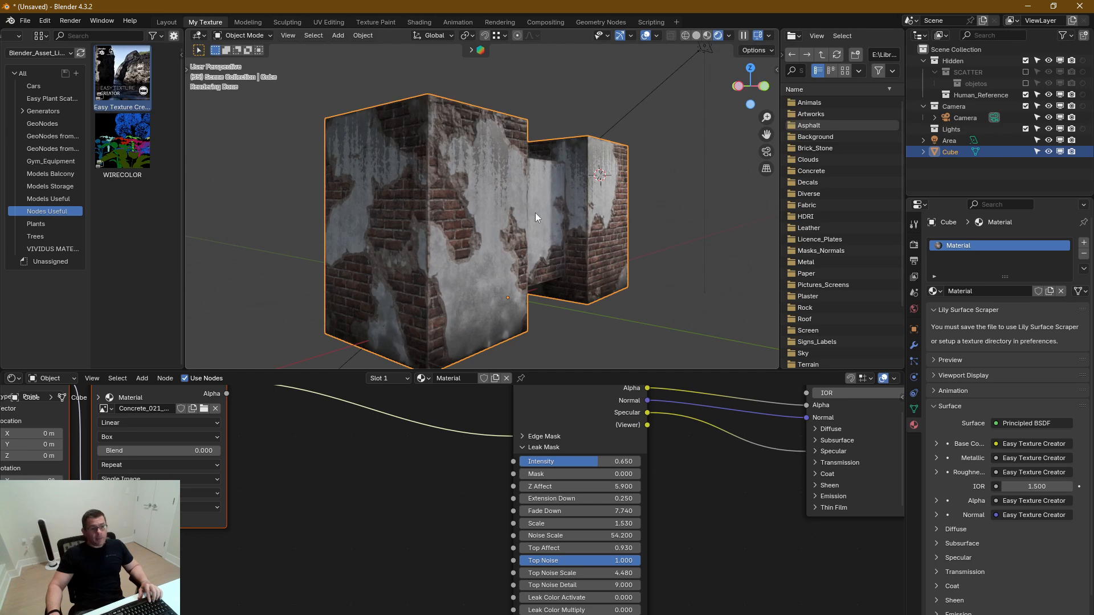
pyautogui.scroll(5, 521, 210)
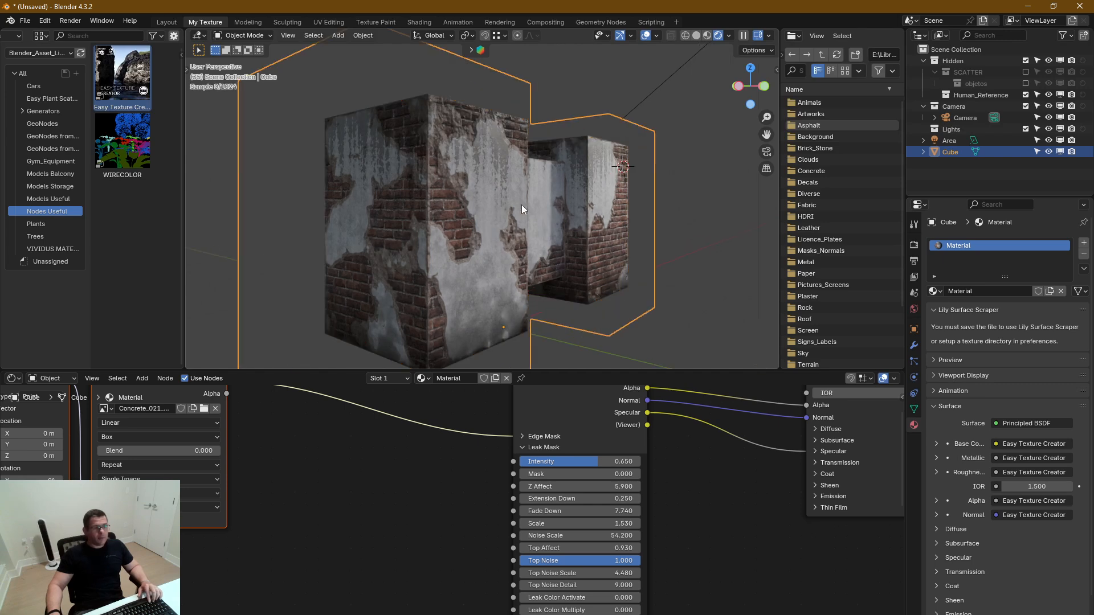
pyautogui.scroll(-4, 521, 216)
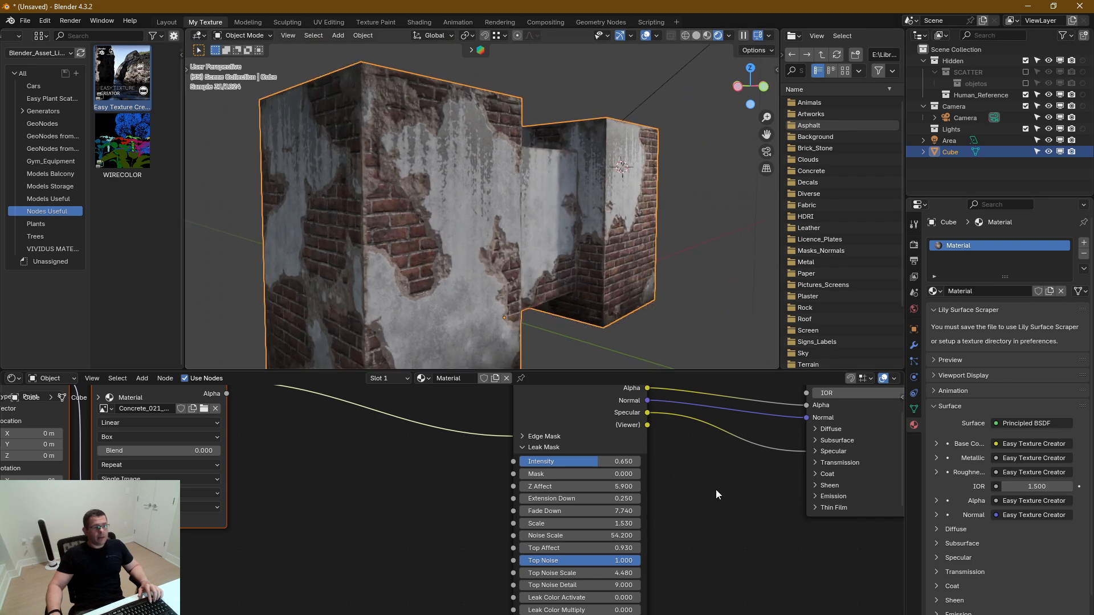
pyautogui.moveTo(715, 490); pyautogui.dragTo(729, 506, button='middle')
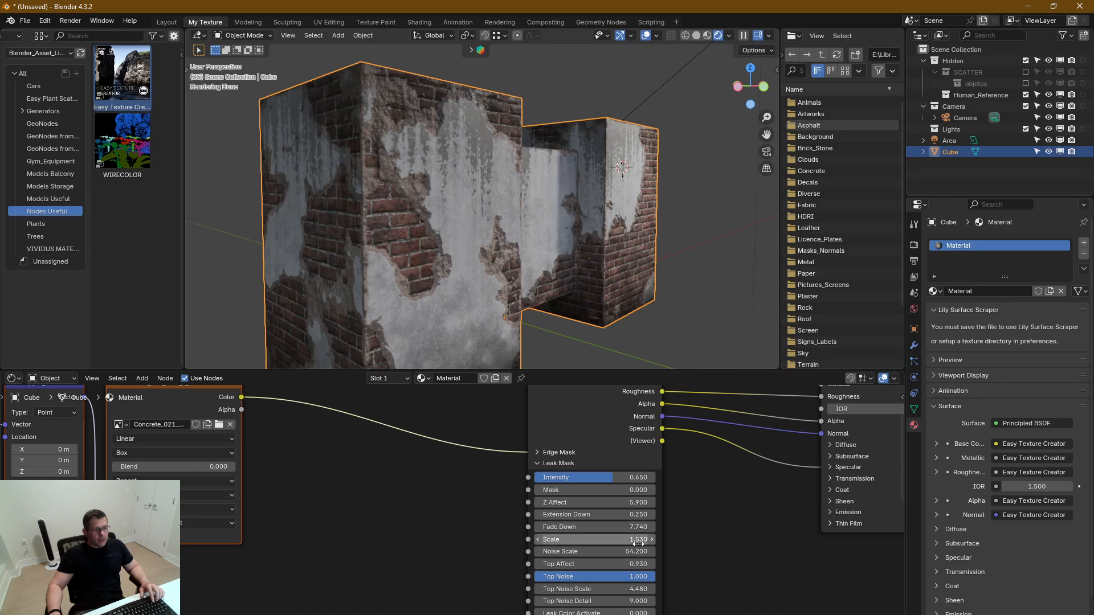
pyautogui.moveTo(596, 540); pyautogui.dragTo(676, 540)
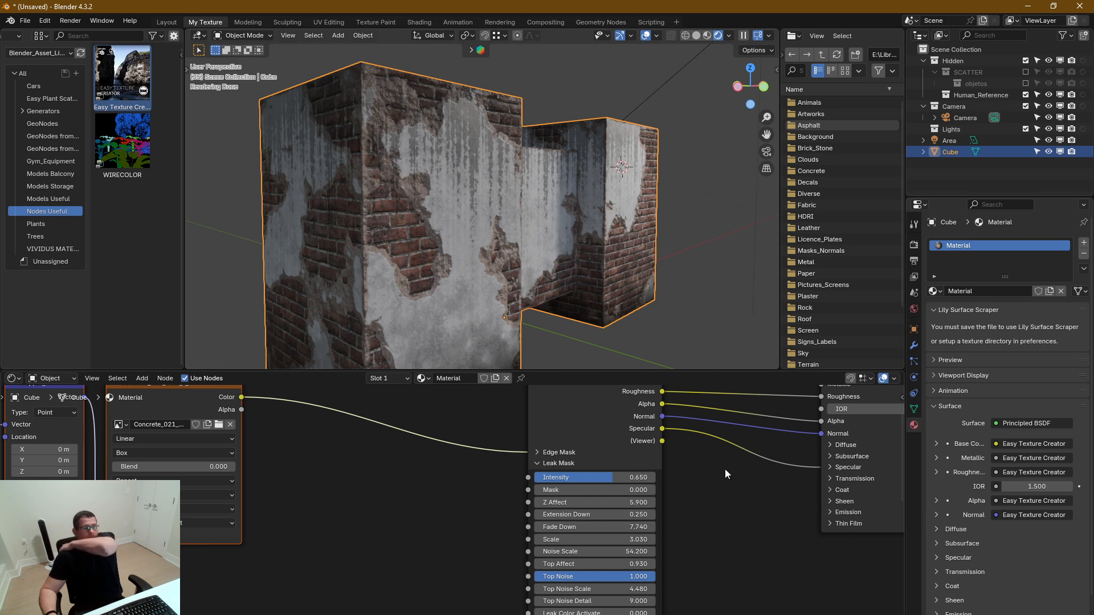
pyautogui.moveTo(697, 498); pyautogui.dragTo(688, 569, button='middle')
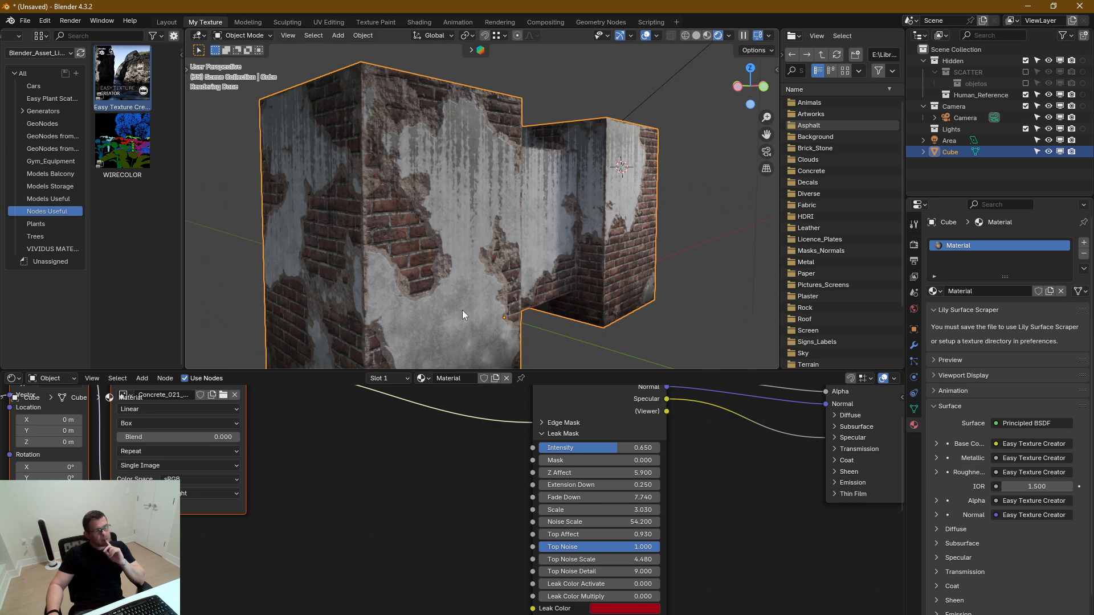
# Collapse the Leak Mask section and expand the Normal section to show its bump settings
pyautogui.moveTo(468, 513); pyautogui.dragTo(420, 496, button='middle')
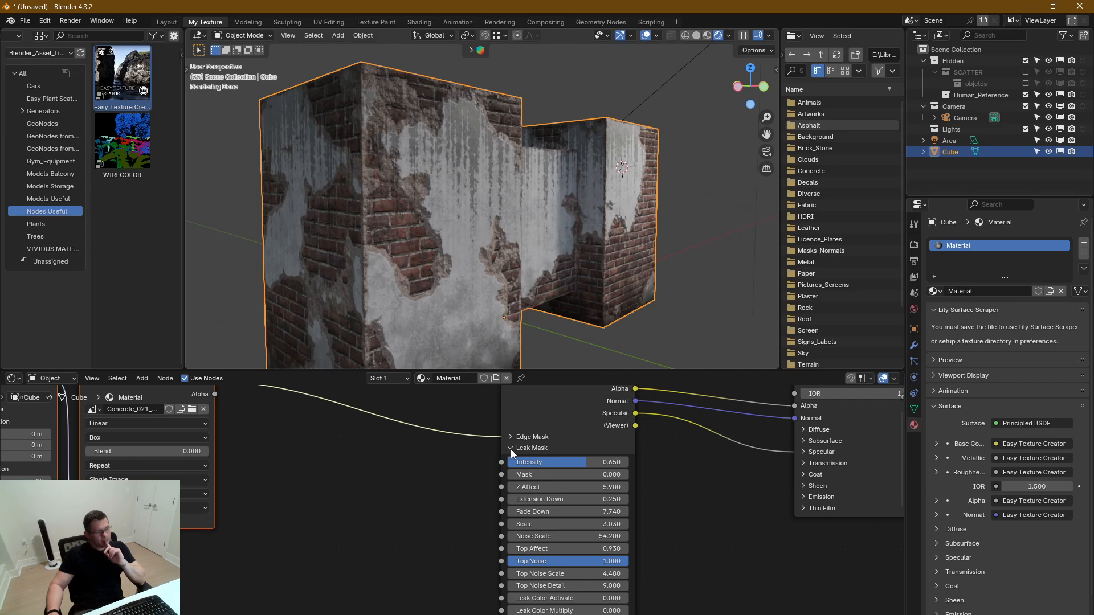
pyautogui.click(511, 448)
pyautogui.moveTo(470, 545); pyautogui.dragTo(473, 522, button='middle')
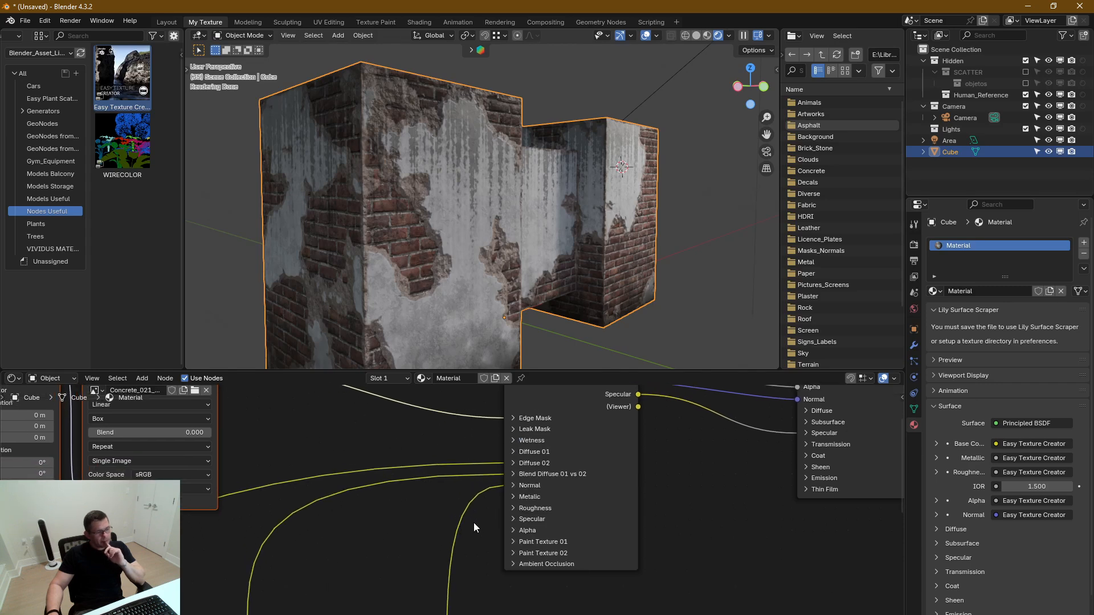
pyautogui.click(514, 489)
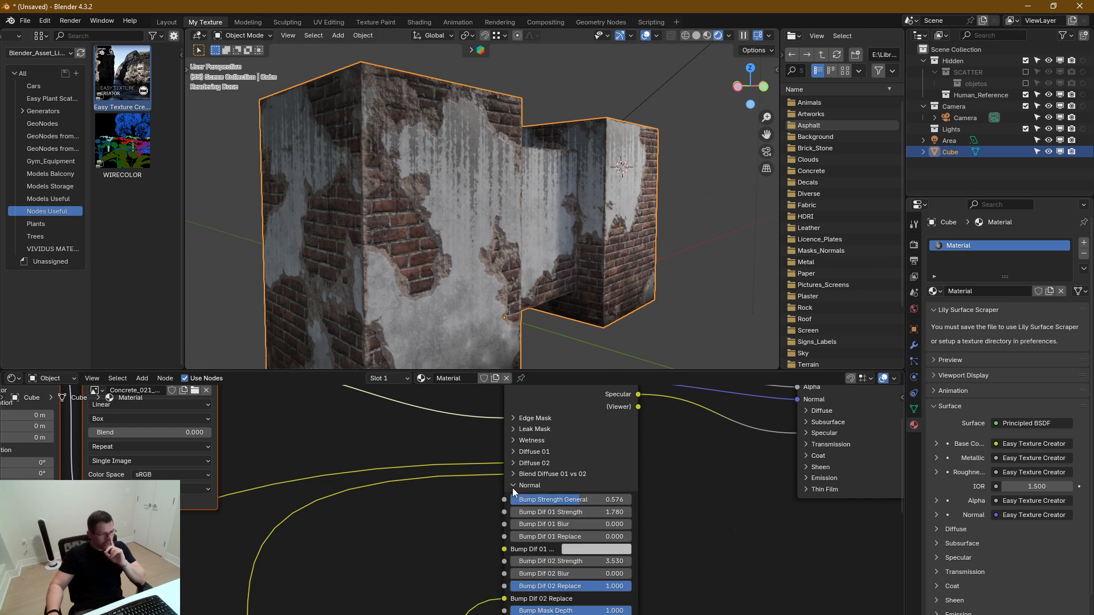
pyautogui.moveTo(662, 540); pyautogui.dragTo(652, 488, button='middle')
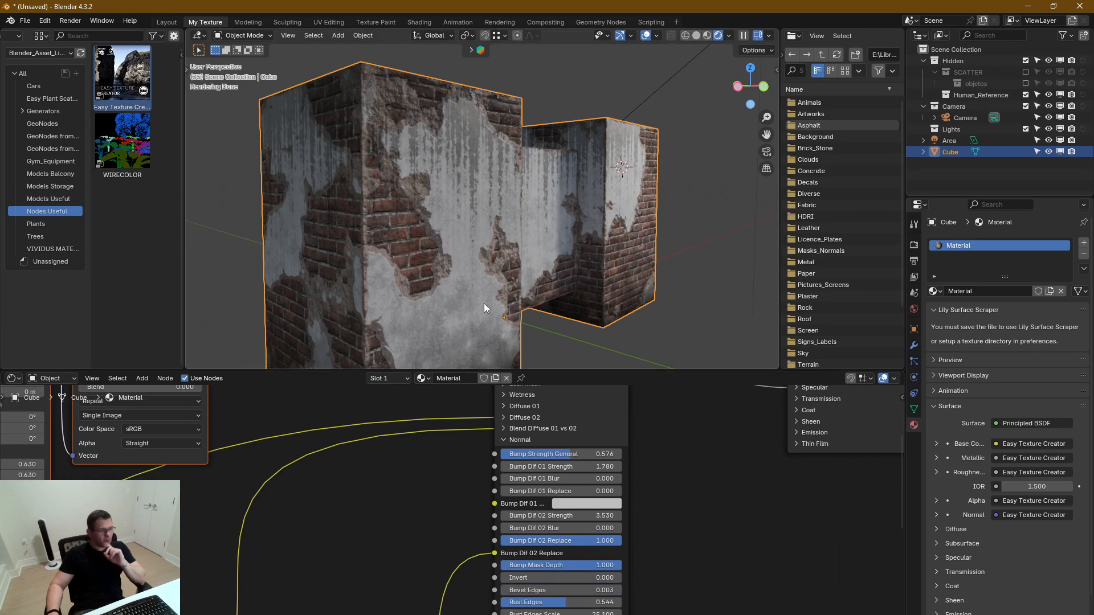
# Set Bump Dif 01 Strength to 5.780, checking the plaster relief close up beside the exposed bricks
pyautogui.scroll(5, 440, 298)
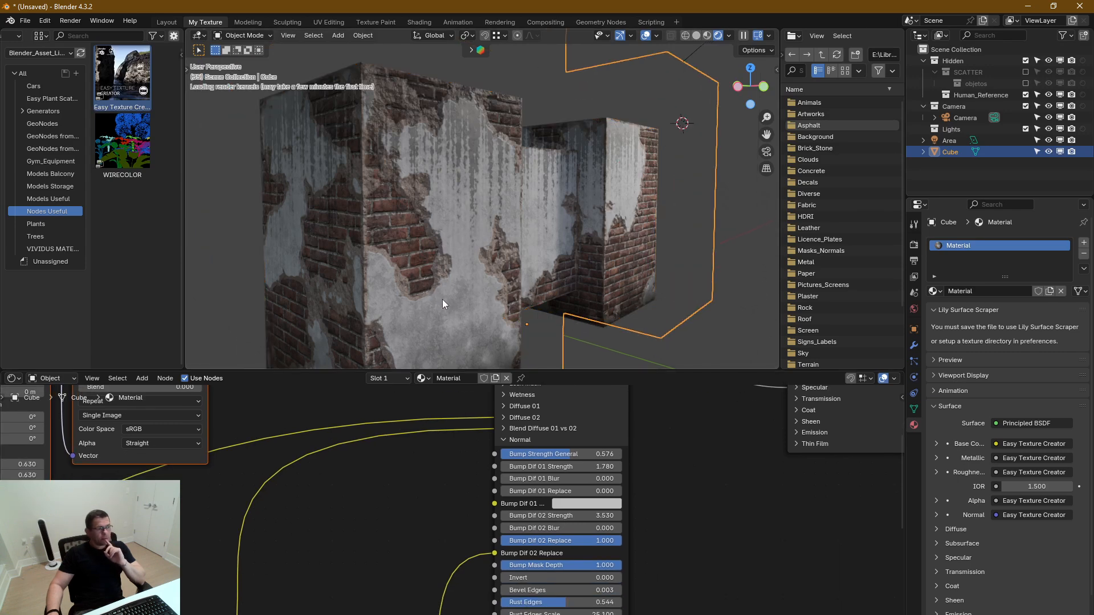
pyautogui.moveTo(447, 292); pyautogui.dragTo(457, 282, button='middle')
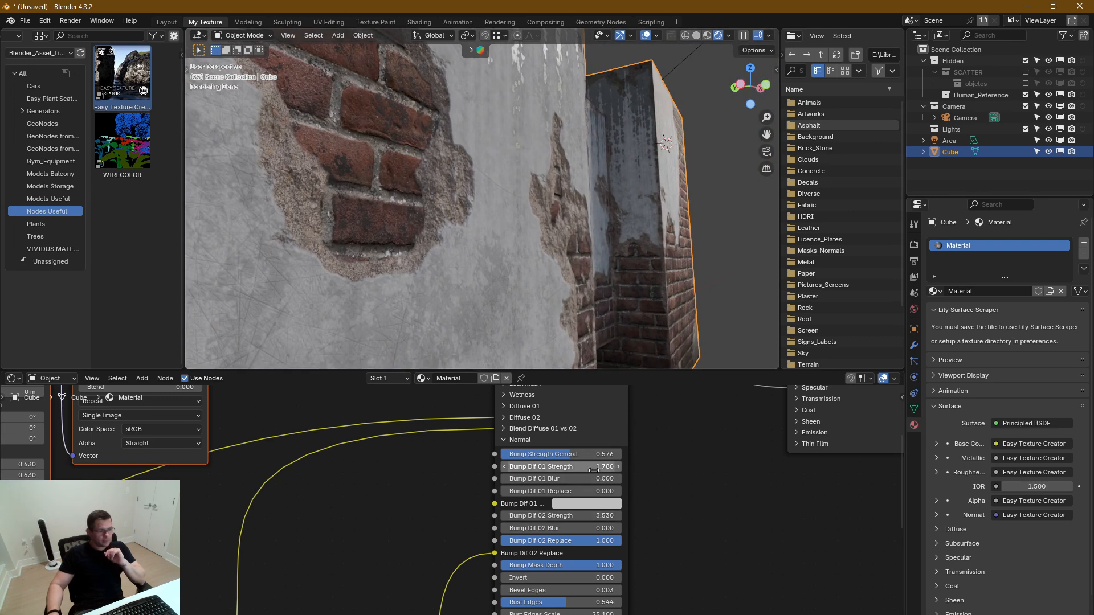
pyautogui.moveTo(595, 471); pyautogui.dragTo(641, 470)
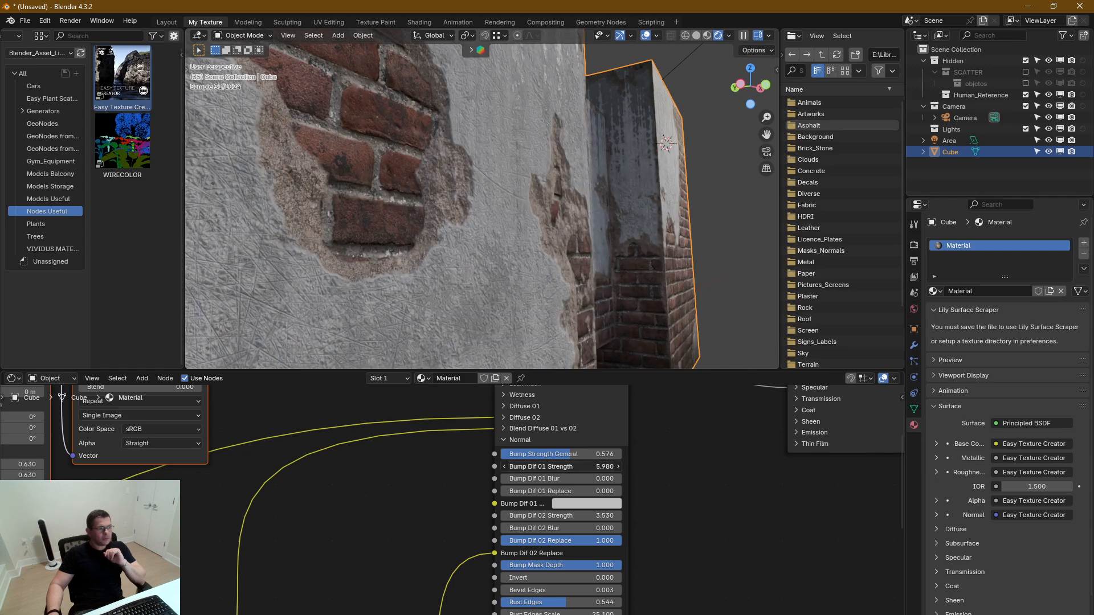
pyautogui.moveTo(642, 471); pyautogui.dragTo(639, 471)
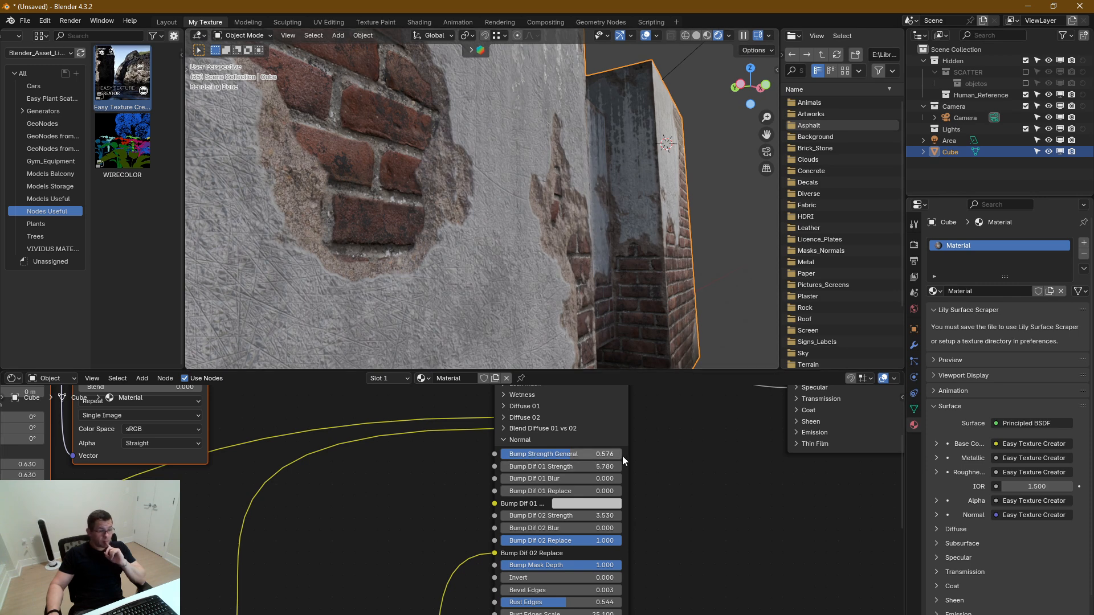
pyautogui.moveTo(668, 520); pyautogui.dragTo(683, 484, button='middle')
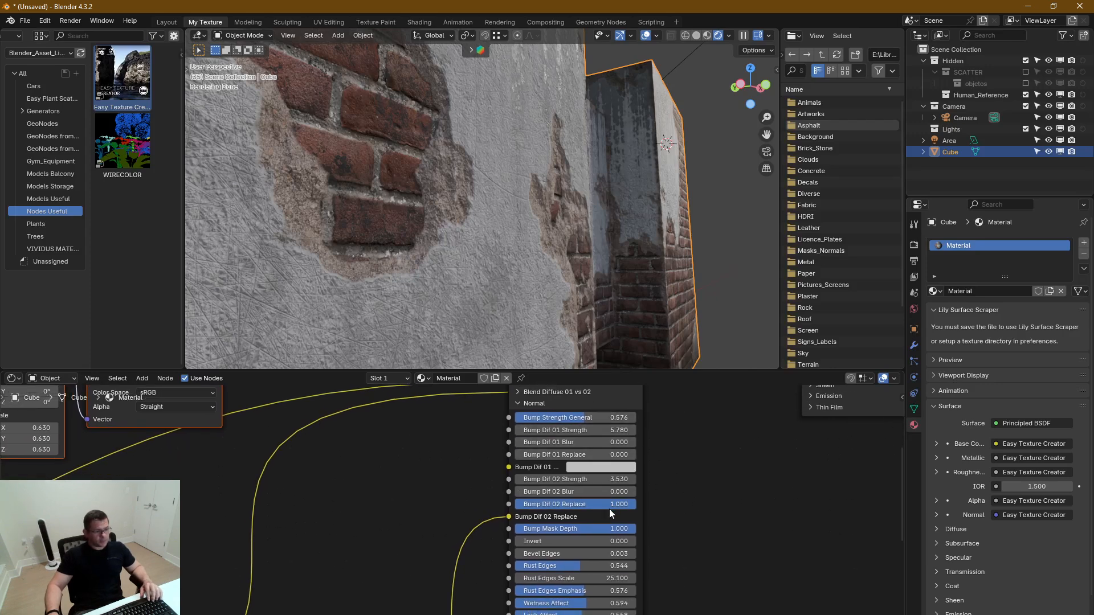
# Set Bump Dif 02 Strength to 4.630, check the relief on the walls, and collapse the Normal section
pyautogui.moveTo(603, 480)
pyautogui.mouseDown()
pyautogui.moveTo(637, 480)
pyautogui.moveTo(613, 480)
pyautogui.mouseUp()
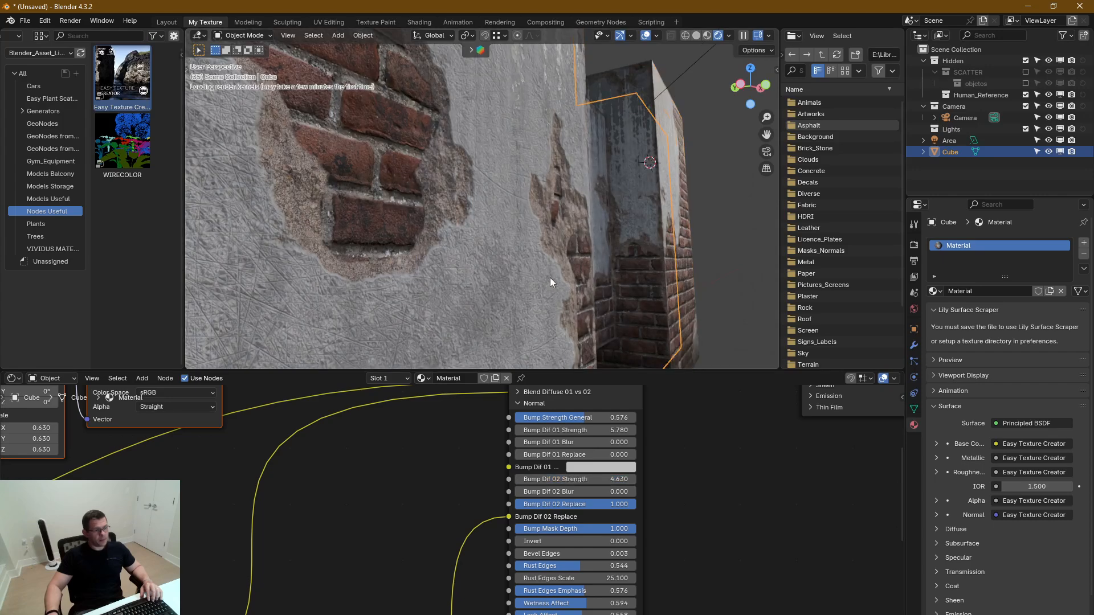
pyautogui.scroll(-3, 550, 278)
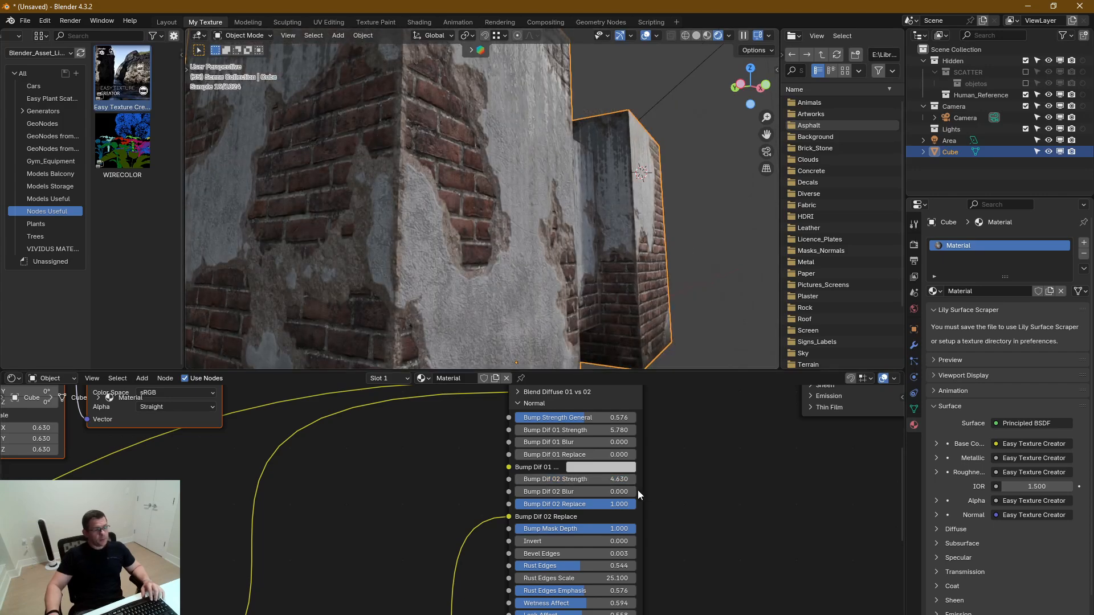
pyautogui.click(525, 404)
# Expand the Blend Diffuse 01 vs 02 section and trace its Intermedian Color input back to the Multiply node
pyautogui.keyDown('shift'); pyautogui.scroll(4, 559, 428); pyautogui.keyUp('shift')
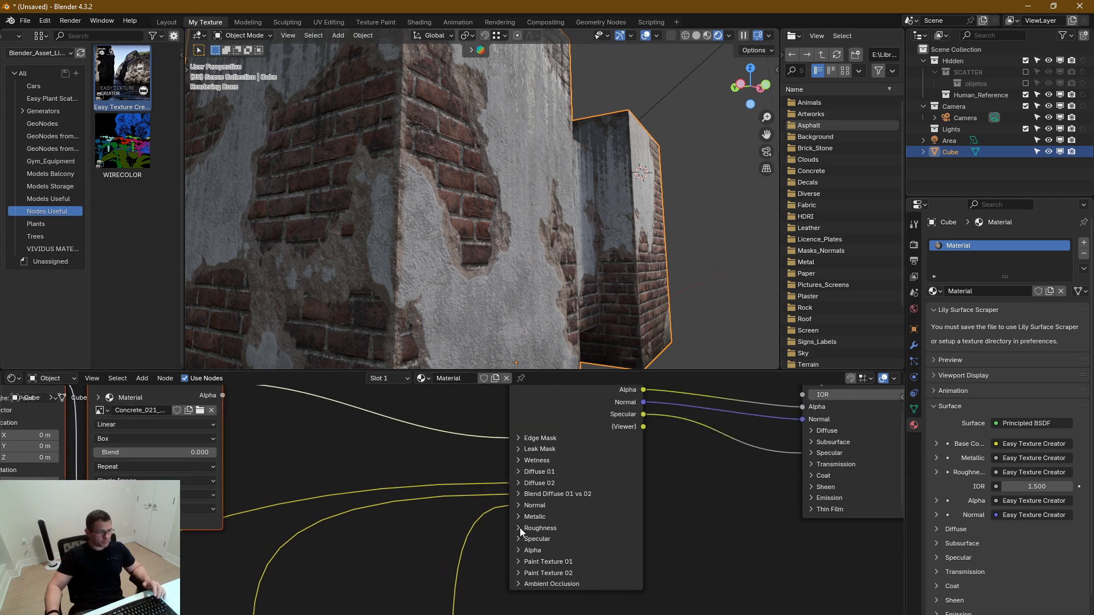
pyautogui.click(519, 494)
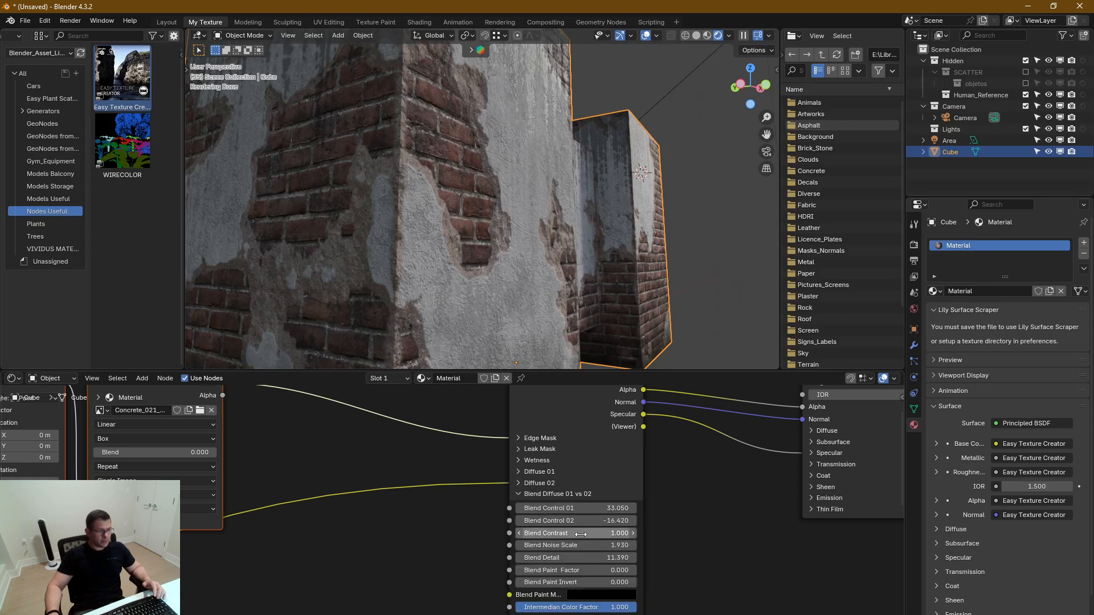
pyautogui.keyDown('shift'); pyautogui.scroll(-4, 570, 508); pyautogui.keyUp('shift')
pyautogui.keyDown('shift'); pyautogui.scroll(-10, 560, 522); pyautogui.keyUp('shift')
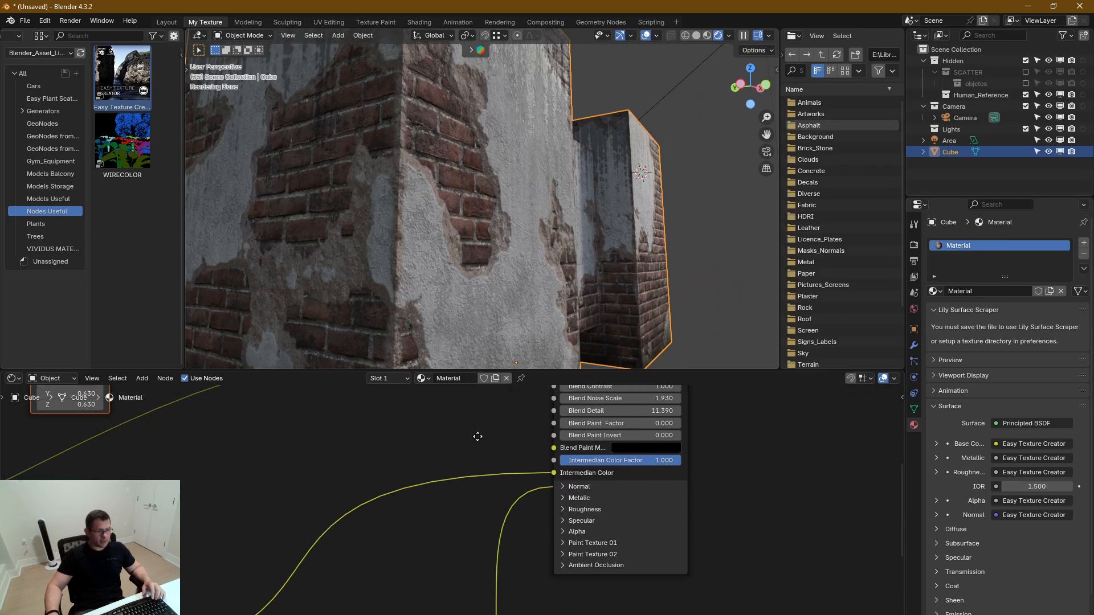
pyautogui.scroll(2, 237, 545)
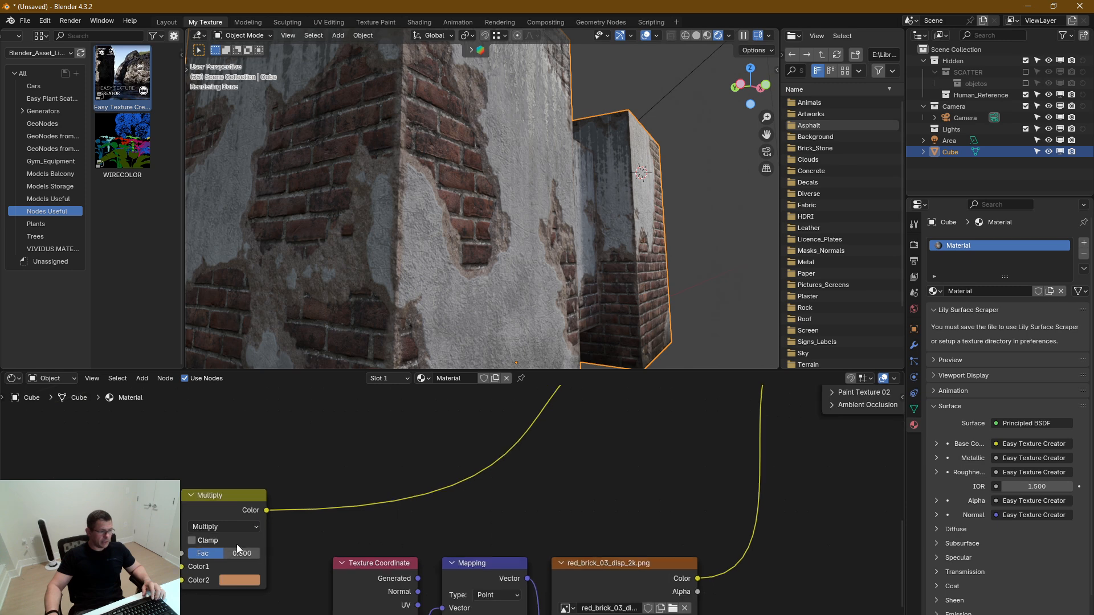
# Darken the Multiply node's Color2 to a deep brown and raise its Fac to 0.708, checking the broken edges
pyautogui.click(244, 588)
pyautogui.moveTo(355, 406); pyautogui.dragTo(354, 414)
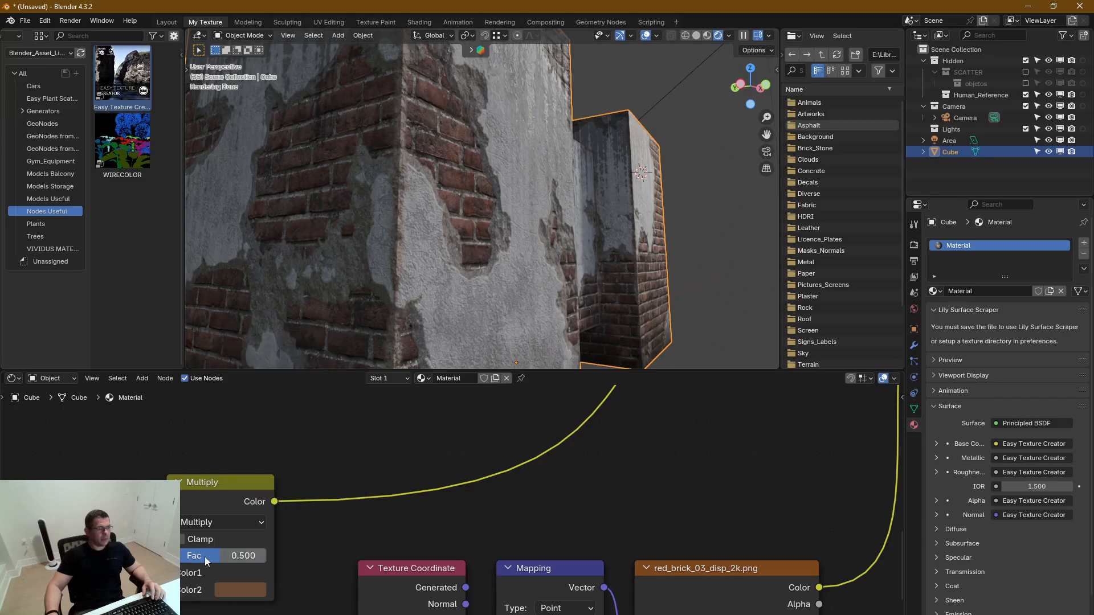
pyautogui.moveTo(222, 555); pyautogui.dragTo(241, 556)
pyautogui.moveTo(383, 230); pyautogui.dragTo(400, 259, button='middle')
pyautogui.moveTo(551, 235); pyautogui.dragTo(542, 234, button='middle')
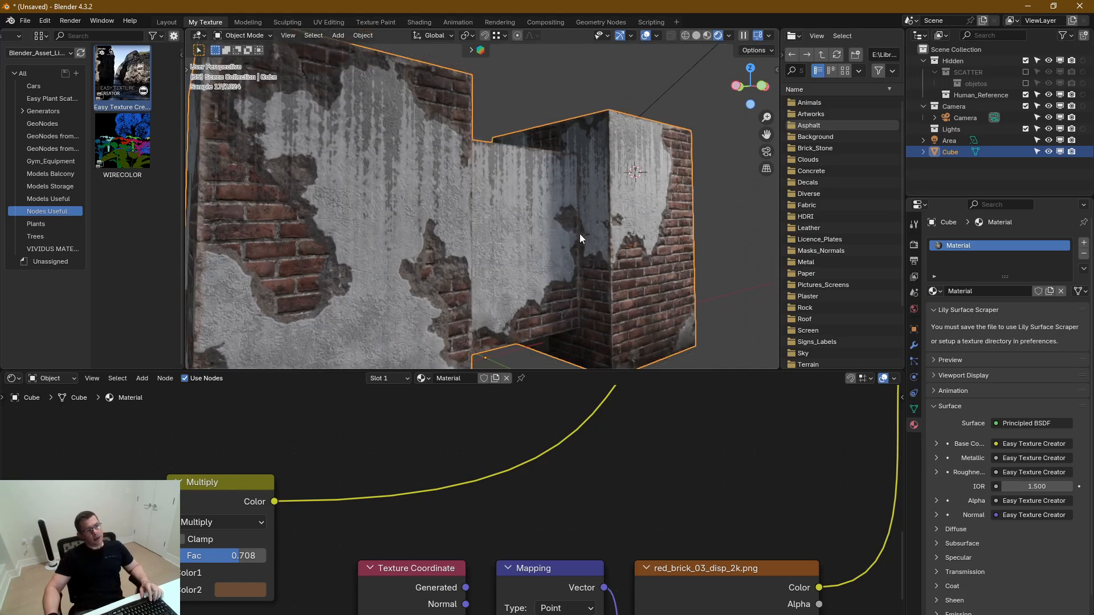
# Expand the Ambient Occlusion section and set AO Extra to 1.000 and AO Distance to 0.120
pyautogui.moveTo(605, 516); pyautogui.dragTo(400, 478, button='middle')
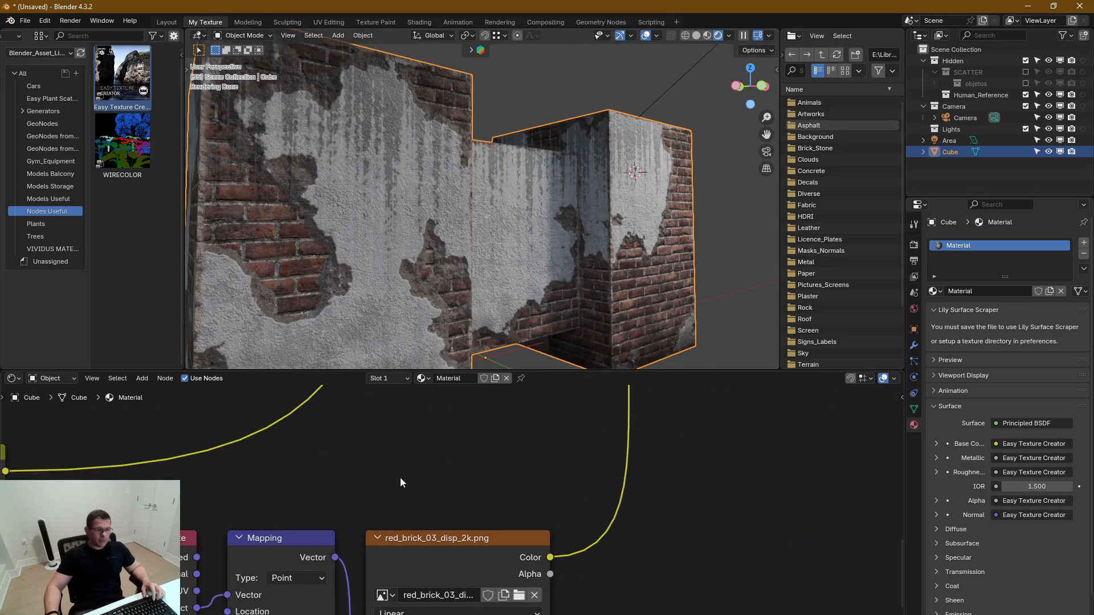
pyautogui.scroll(-4, 525, 501)
pyautogui.scroll(6, 499, 512)
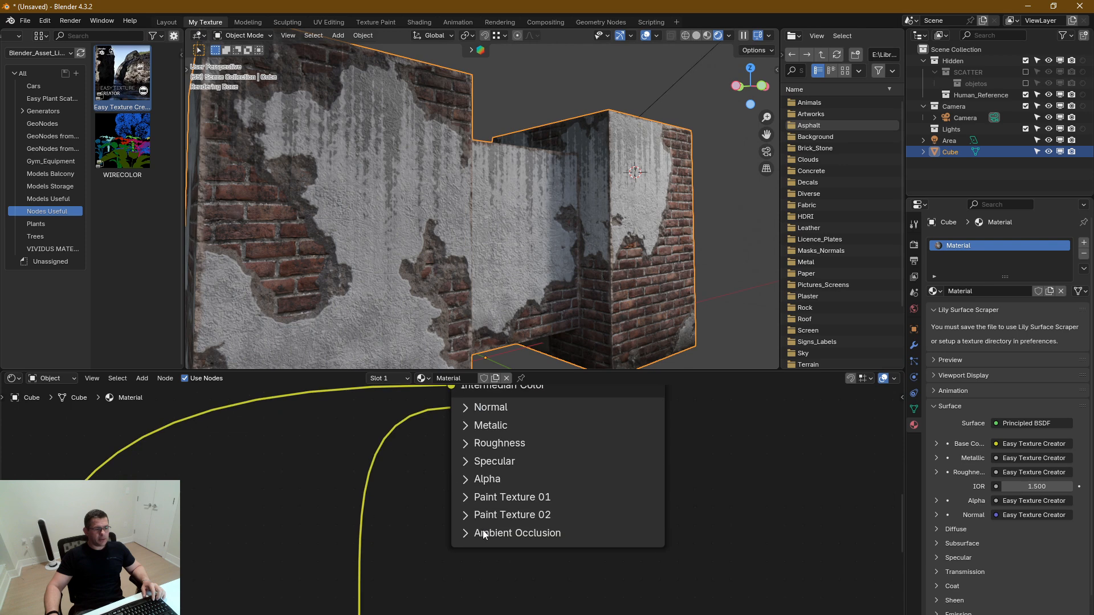
pyautogui.click(461, 531)
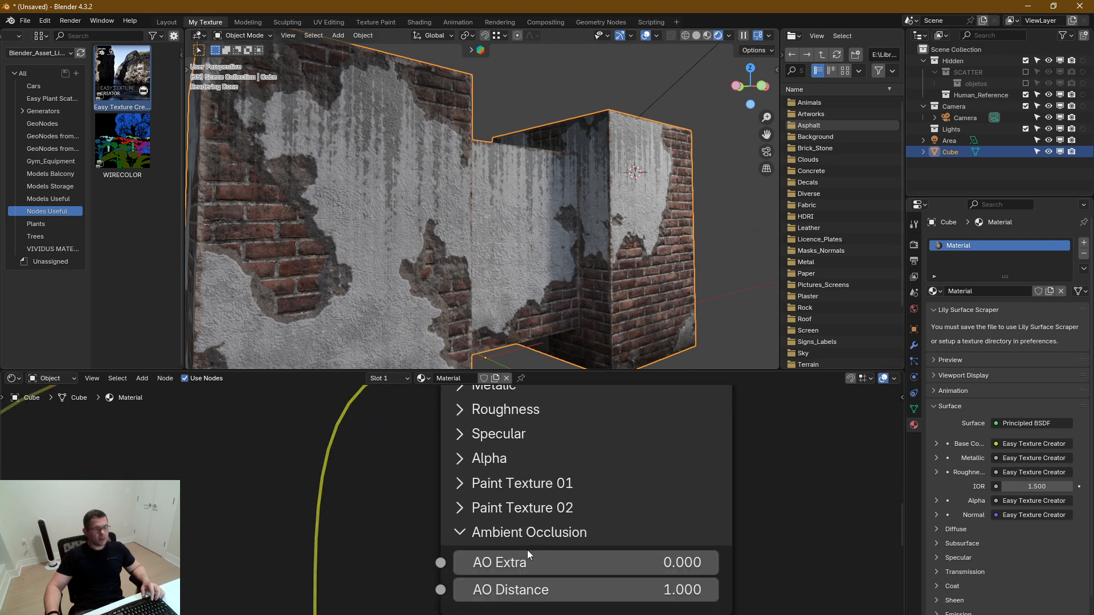
pyautogui.moveTo(522, 556); pyautogui.dragTo(786, 557)
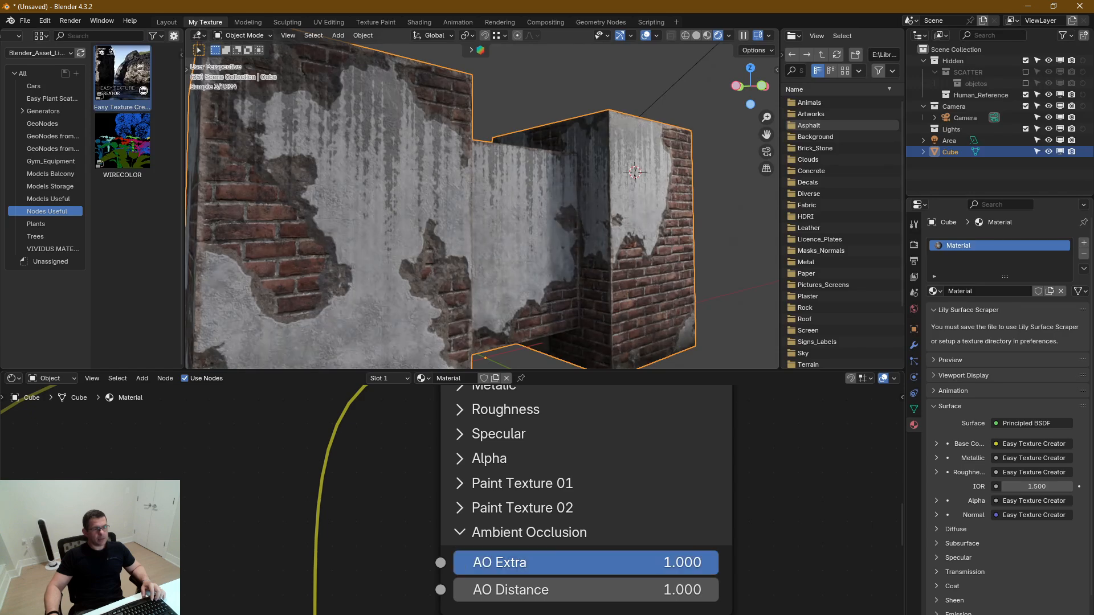
pyautogui.moveTo(587, 589)
pyautogui.mouseDown()
pyautogui.moveTo(561, 590)
pyautogui.moveTo(589, 590)
pyautogui.mouseUp()
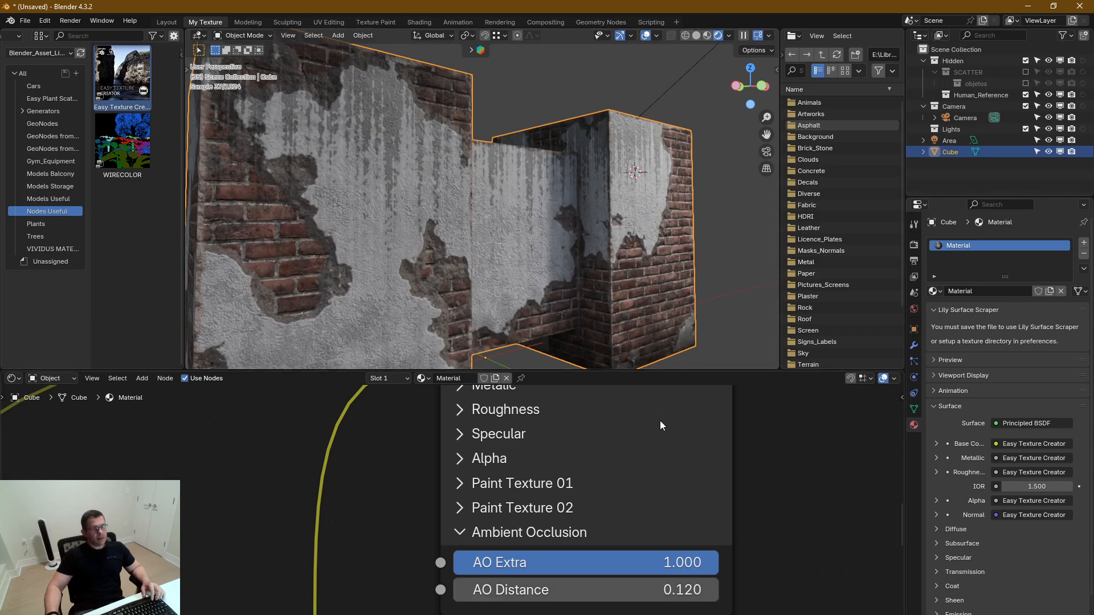
# Enter Edit Mode and inset the front face of the narrow section joining the two blocks
pyautogui.scroll(-5, 576, 279)
pyautogui.moveTo(473, 312); pyautogui.dragTo(491, 299, button='middle')
pyautogui.scroll(3, 496, 294)
pyautogui.press('Tab')
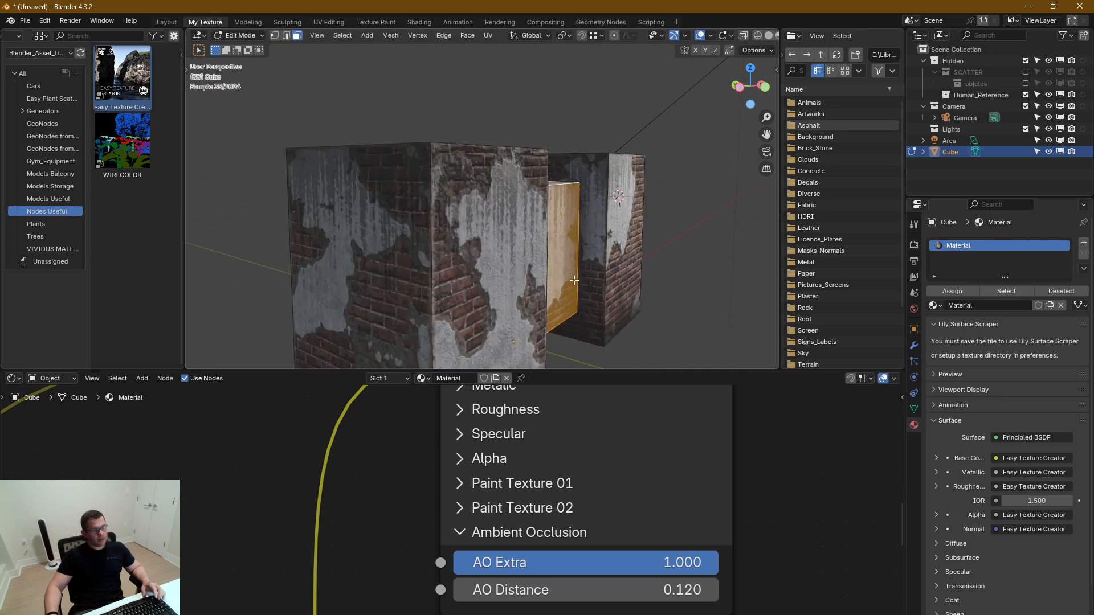
pyautogui.moveTo(574, 280); pyautogui.dragTo(537, 277, button='middle')
pyautogui.hotkey('alt', 'a')
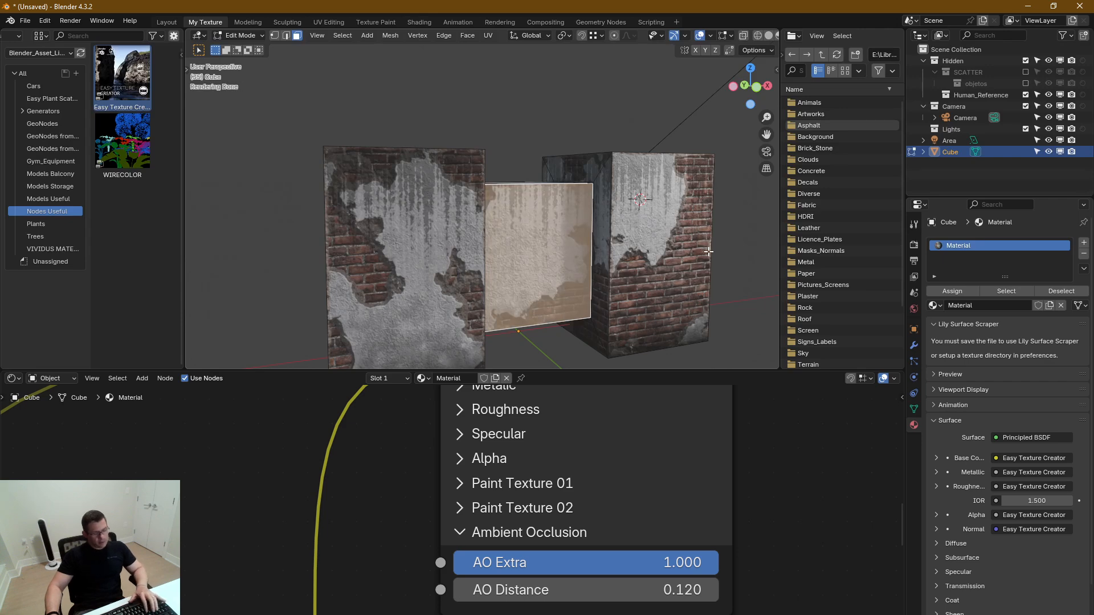
pyautogui.press('i')
pyautogui.click(680, 273)
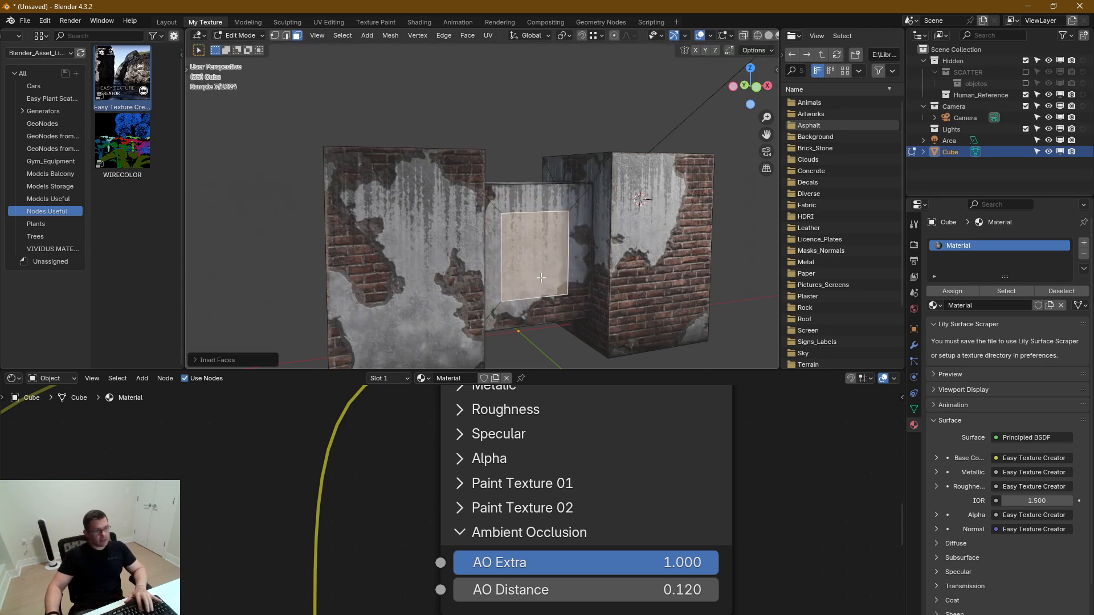
# Extrude the inset face about 0.35 m inward to form a recess and return to Object Mode
pyautogui.moveTo(680, 273); pyautogui.dragTo(641, 375, button='middle')
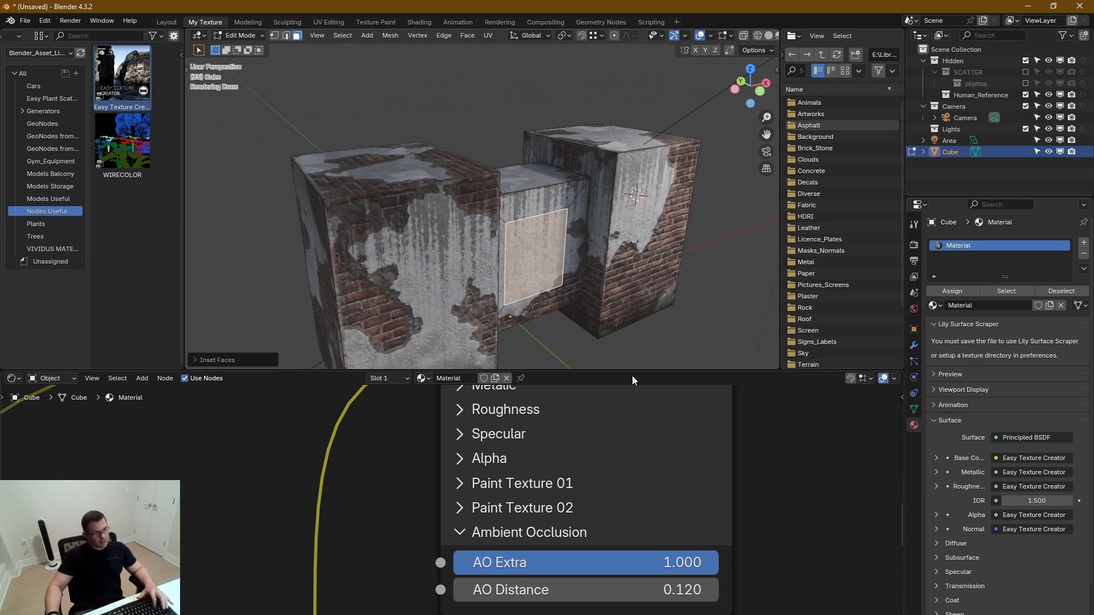
pyautogui.press('e')
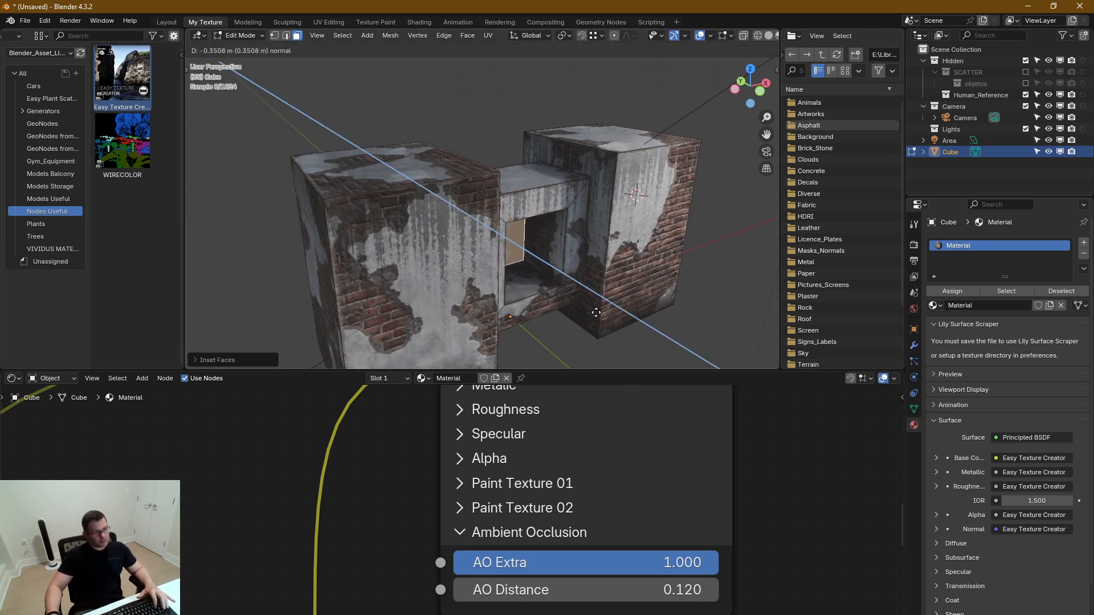
pyautogui.click(594, 312)
pyautogui.press('Tab')
pyautogui.moveTo(556, 285); pyautogui.dragTo(522, 253, button='middle')
# Compare the shading inside the recess with varied AO Extra values, ending at 1.000
pyautogui.scroll(6, 529, 251)
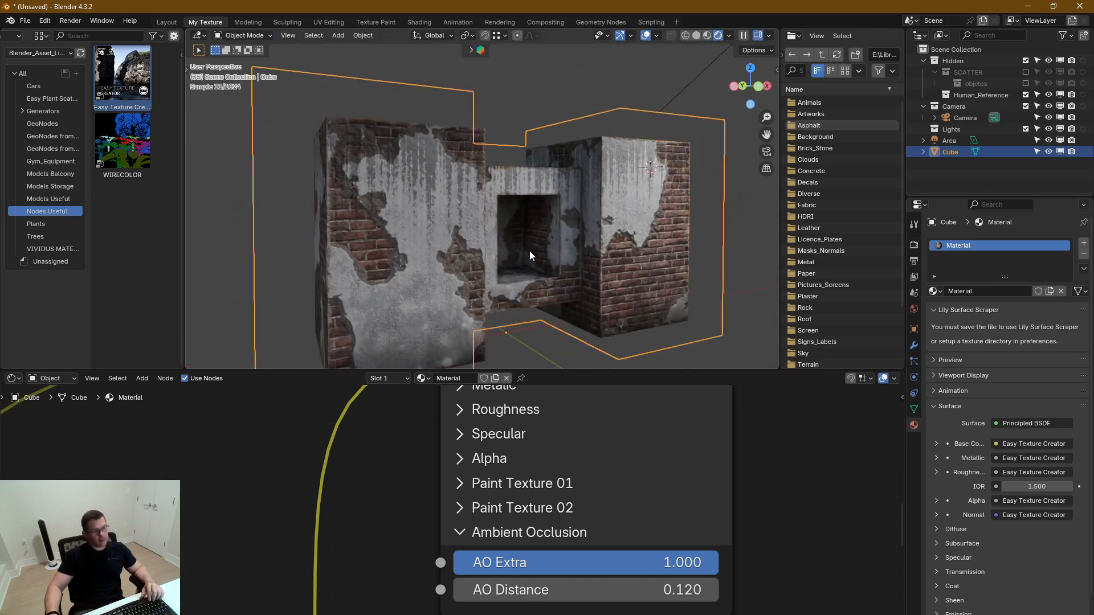
pyautogui.moveTo(690, 563); pyautogui.dragTo(719, 563)
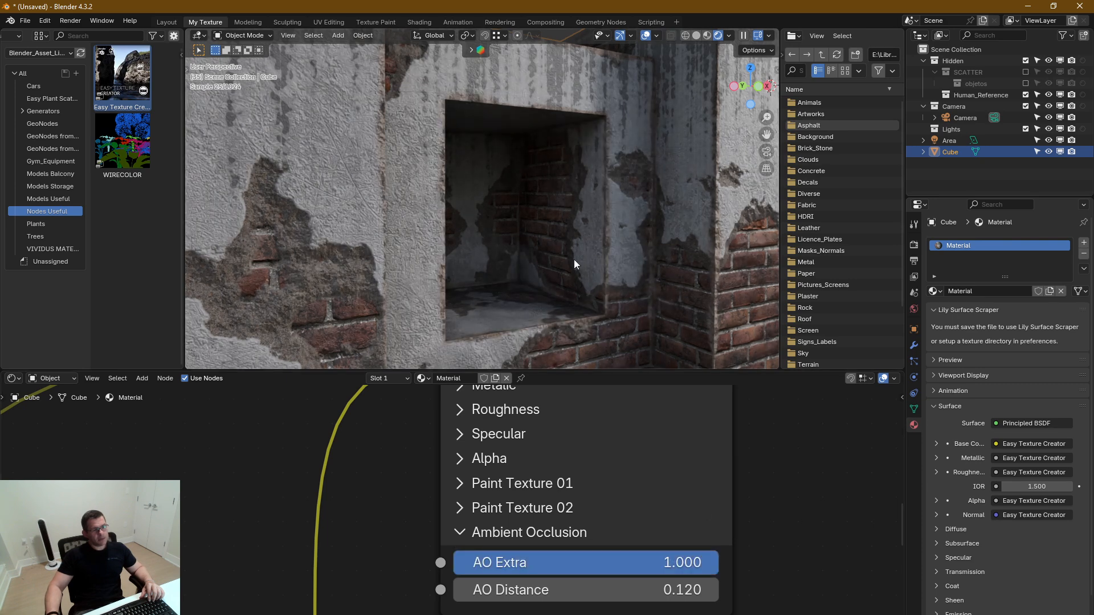
pyautogui.moveTo(589, 563); pyautogui.dragTo(719, 563)
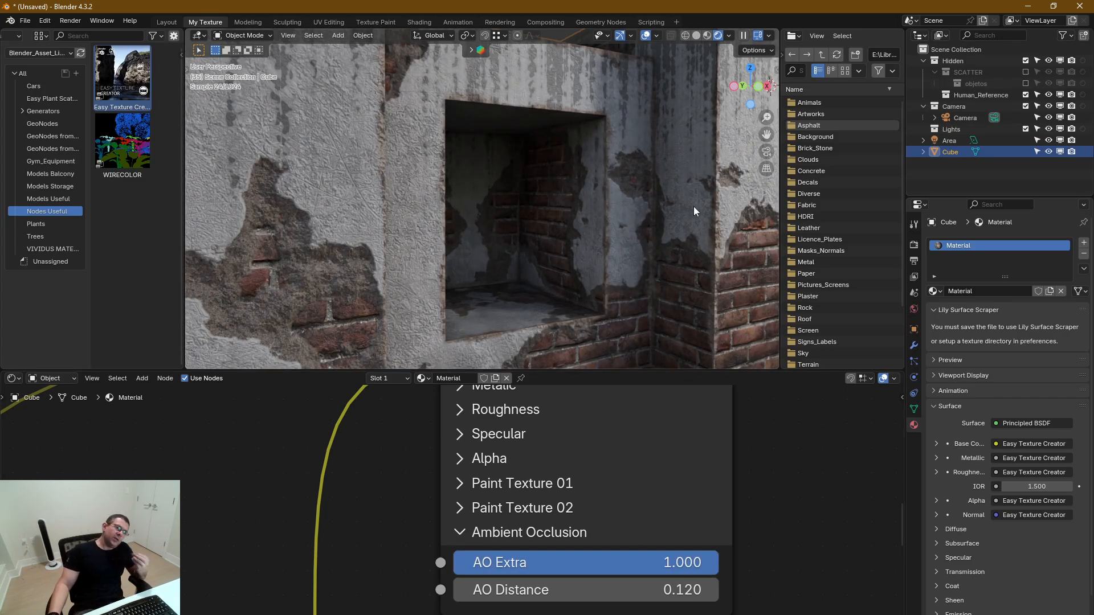
# Enable Scene World lighting in the viewport's shading options
pyautogui.click(656, 35)
pyautogui.click(730, 36)
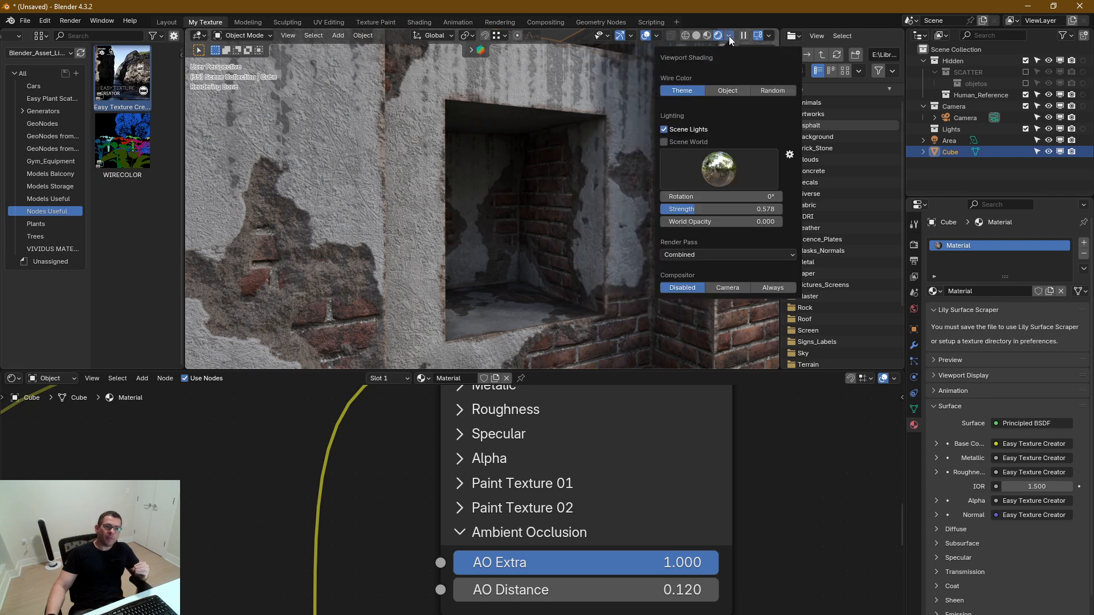
pyautogui.click(665, 141)
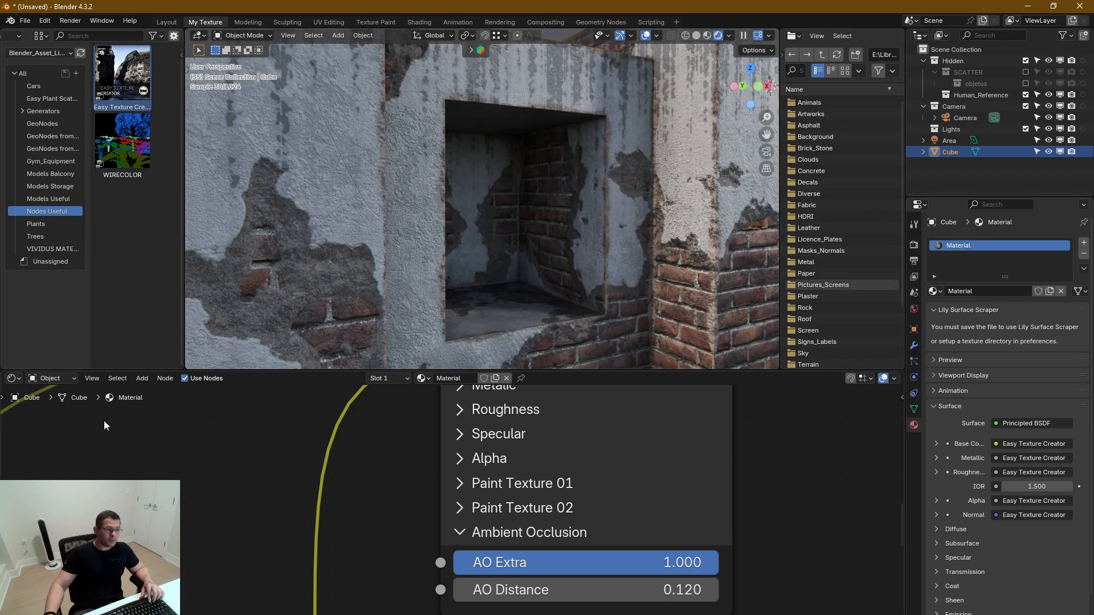
# Switch the node editor to the World nodes and set the Sky Texture's Sun Rotation to 222°
pyautogui.click(37, 376)
pyautogui.click(63, 419)
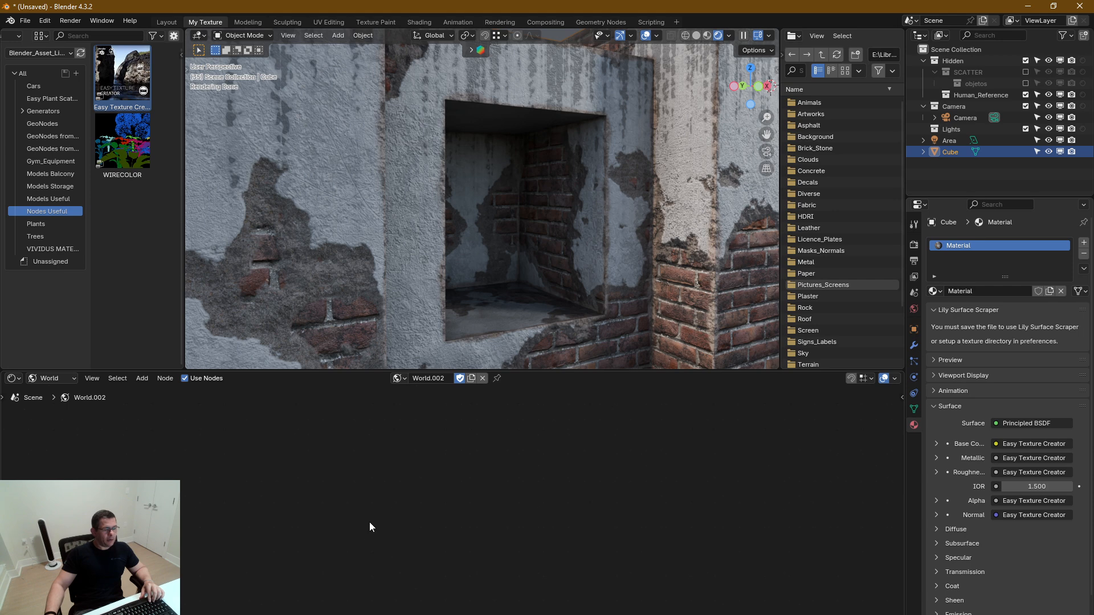
pyautogui.scroll(-8, 374, 496)
pyautogui.moveTo(465, 483); pyautogui.dragTo(374, 596, button='middle')
pyautogui.scroll(5, 419, 496)
pyautogui.moveTo(390, 420); pyautogui.dragTo(383, 540, button='middle')
pyautogui.moveTo(421, 530); pyautogui.dragTo(403, 388, button='middle')
pyautogui.scroll(8, 396, 473)
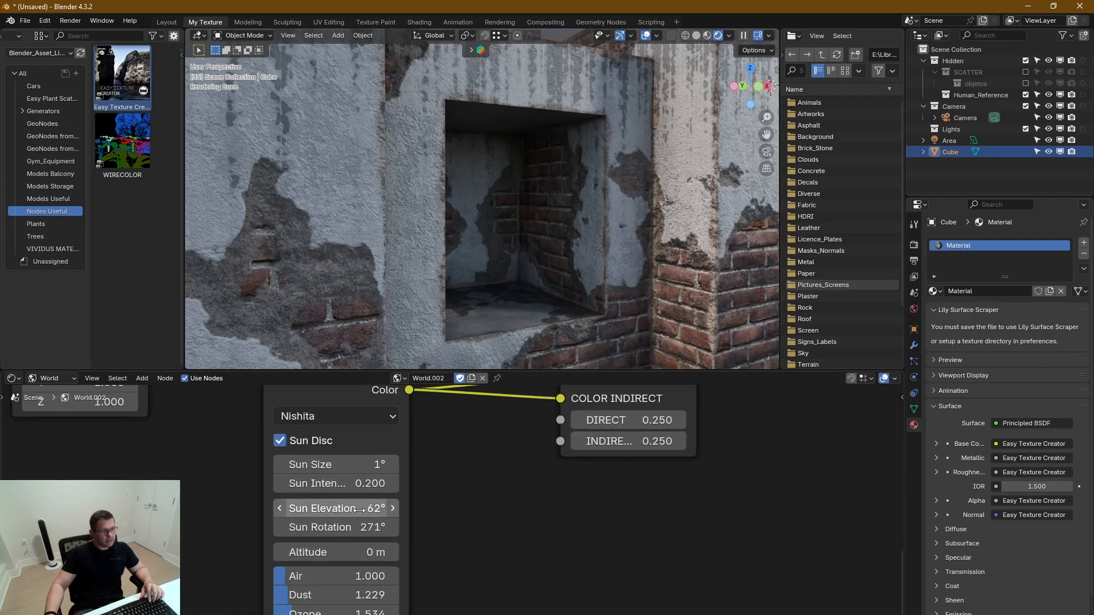
pyautogui.moveTo(359, 527)
pyautogui.mouseDown()
pyautogui.moveTo(405, 527)
pyautogui.moveTo(303, 527)
pyautogui.moveTo(363, 527)
pyautogui.mouseUp()
# Examine the block's plaster, bricks and recess under the rotated sunlight from several distances and angles
pyautogui.scroll(-5, 572, 271)
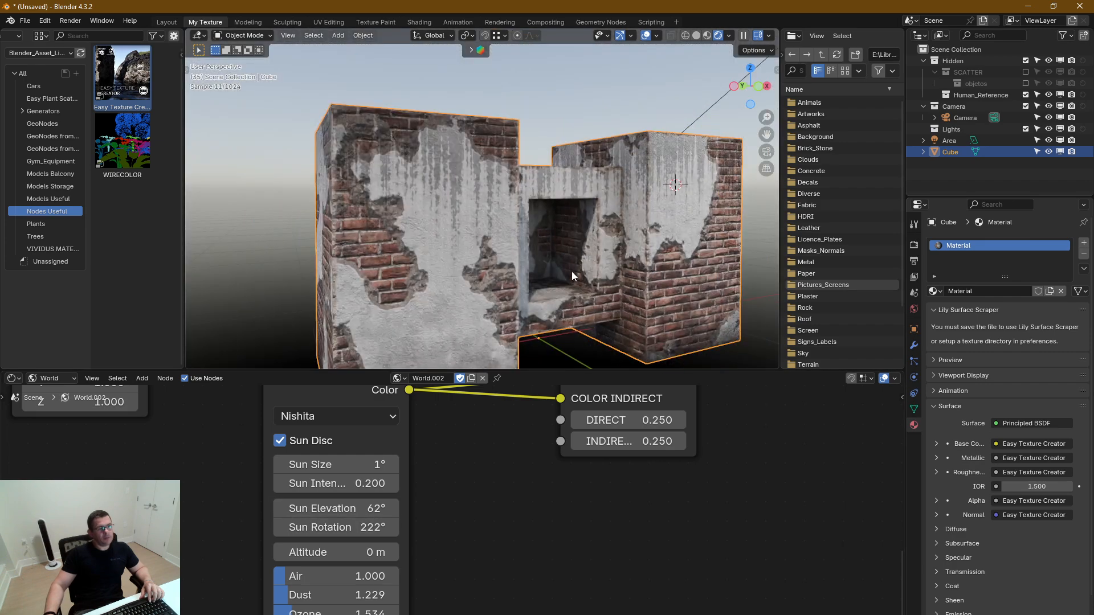
pyautogui.moveTo(572, 272); pyautogui.dragTo(586, 264, button='middle')
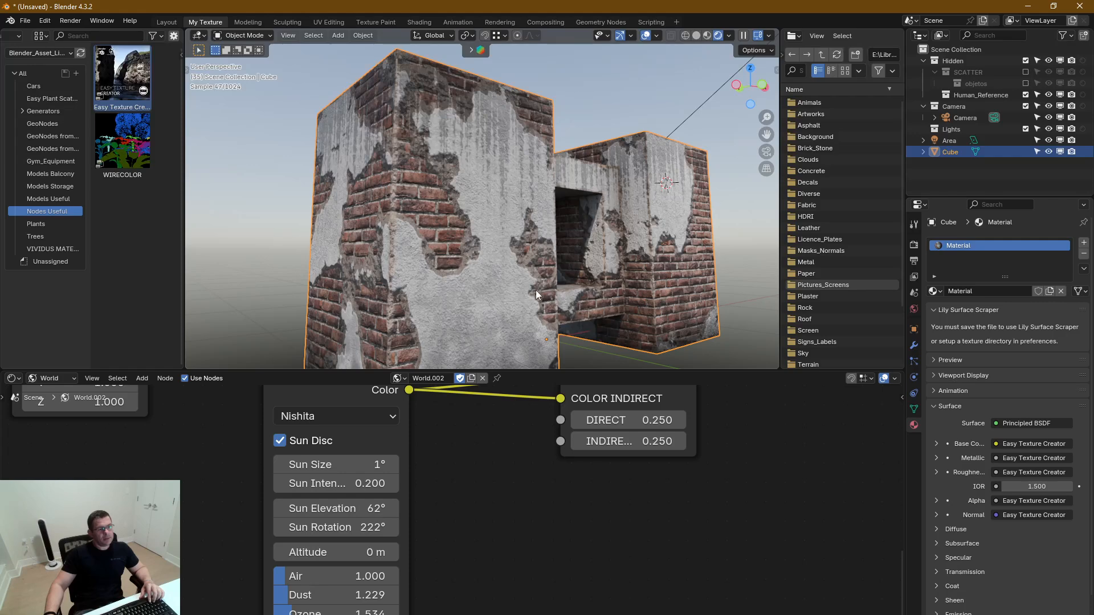
pyautogui.scroll(2, 538, 297)
pyautogui.moveTo(467, 332); pyautogui.dragTo(462, 328, button='middle')
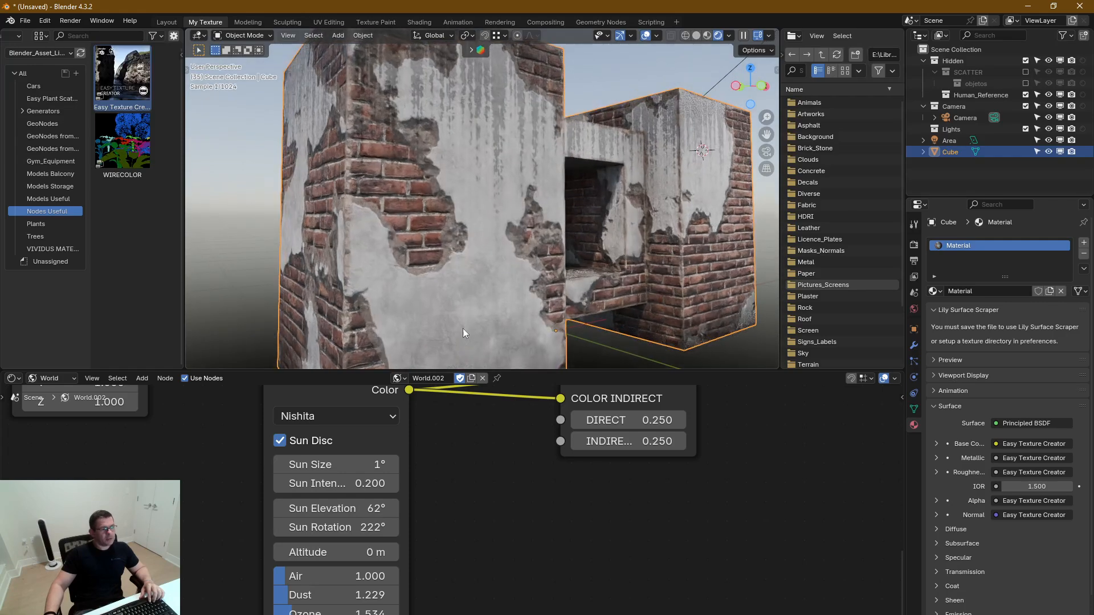
pyautogui.scroll(3, 420, 224)
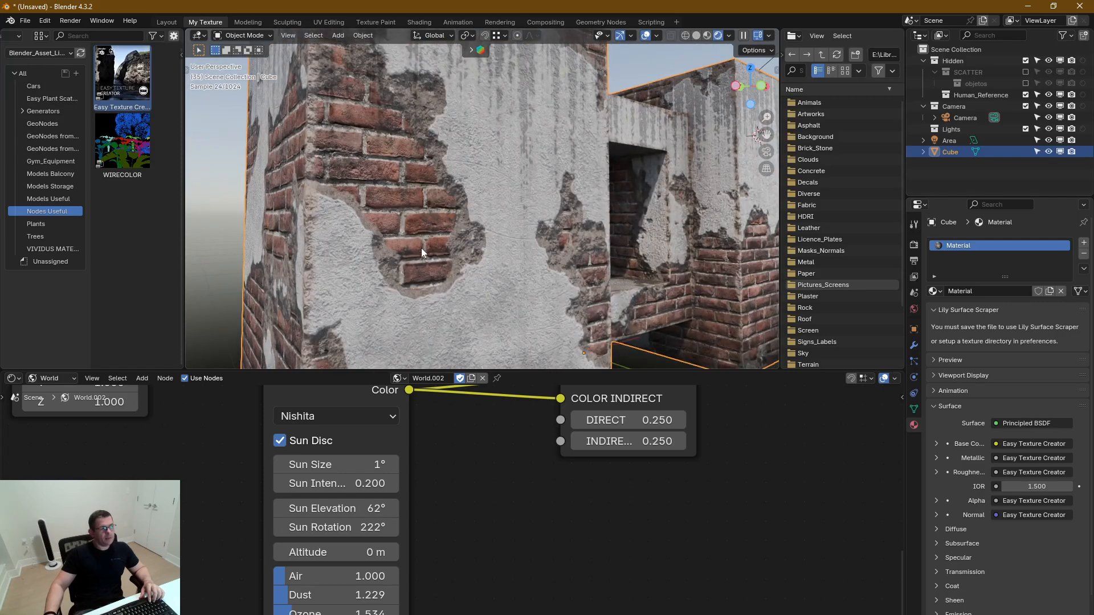
pyautogui.scroll(-5, 420, 268)
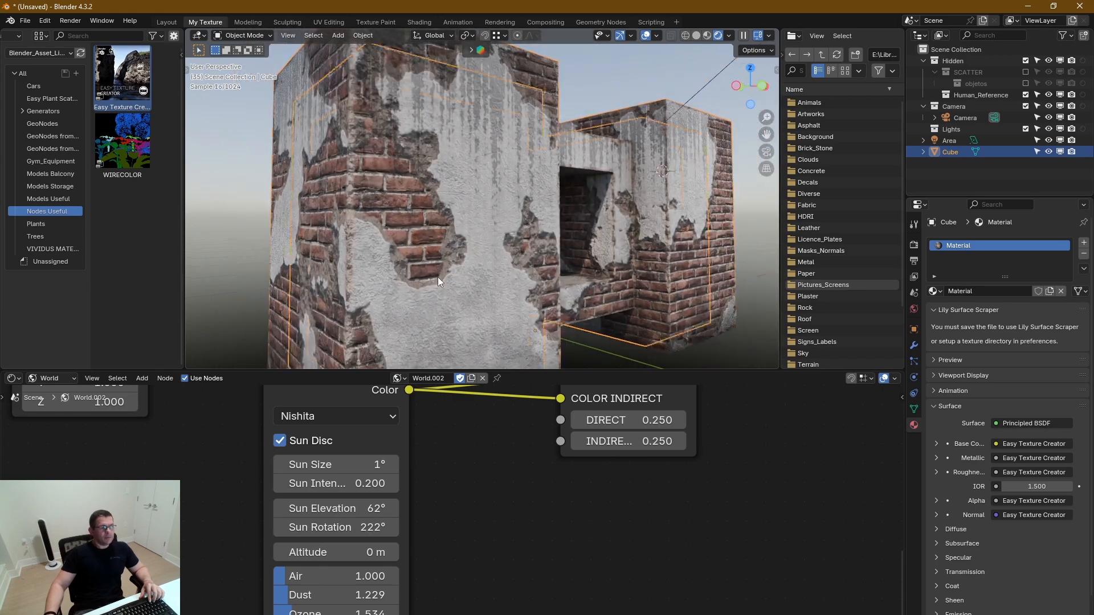
pyautogui.scroll(-1, 437, 277)
# Return the node editor to the block's object material and expand the Easy Texture Creator's Normal section
pyautogui.moveTo(453, 470); pyautogui.dragTo(456, 523, button='middle')
pyautogui.scroll(-5, 593, 464)
pyautogui.moveTo(774, 450); pyautogui.dragTo(584, 519, button='middle')
pyautogui.scroll(-2, 498, 539)
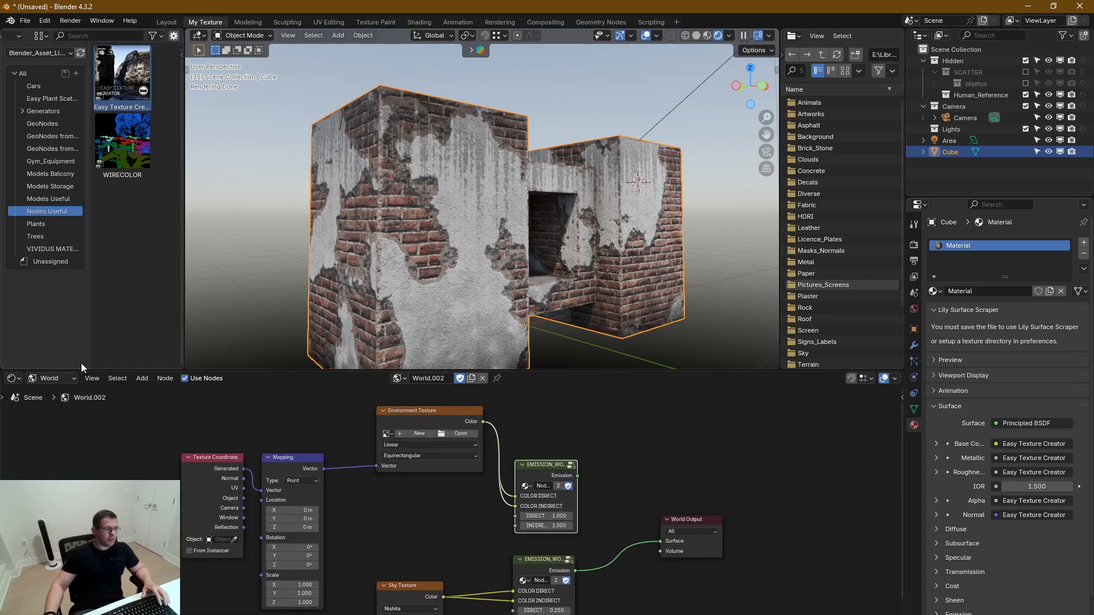
pyautogui.click(52, 378)
pyautogui.click(57, 404)
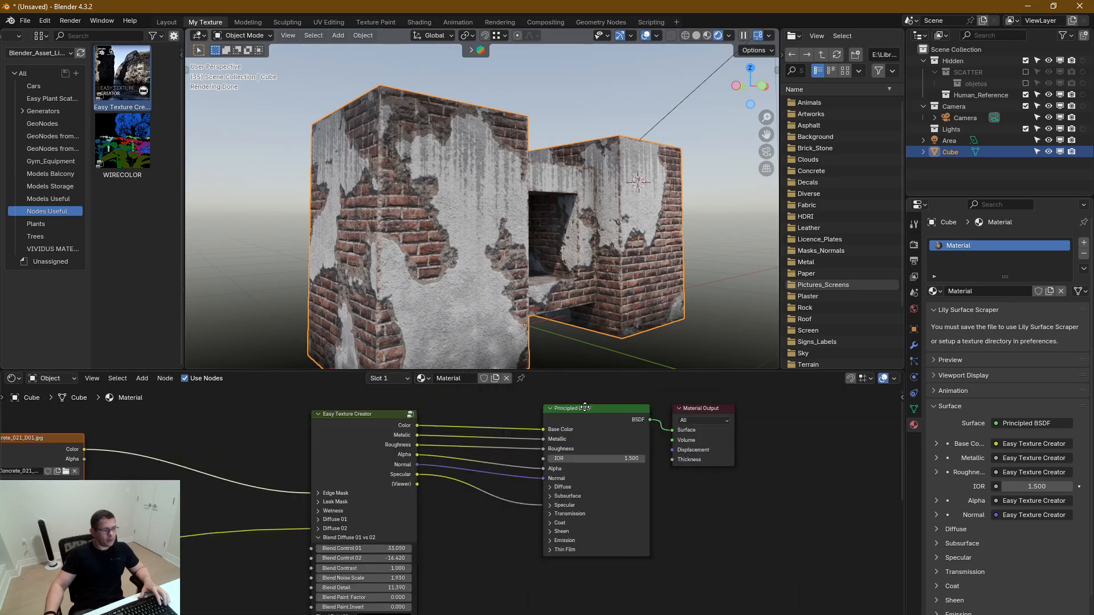
pyautogui.moveTo(585, 407); pyautogui.dragTo(604, 390, button='middle')
pyautogui.moveTo(421, 513); pyautogui.dragTo(502, 424, button='middle')
pyautogui.moveTo(471, 462); pyautogui.dragTo(479, 447, button='middle')
pyautogui.scroll(5, 454, 511)
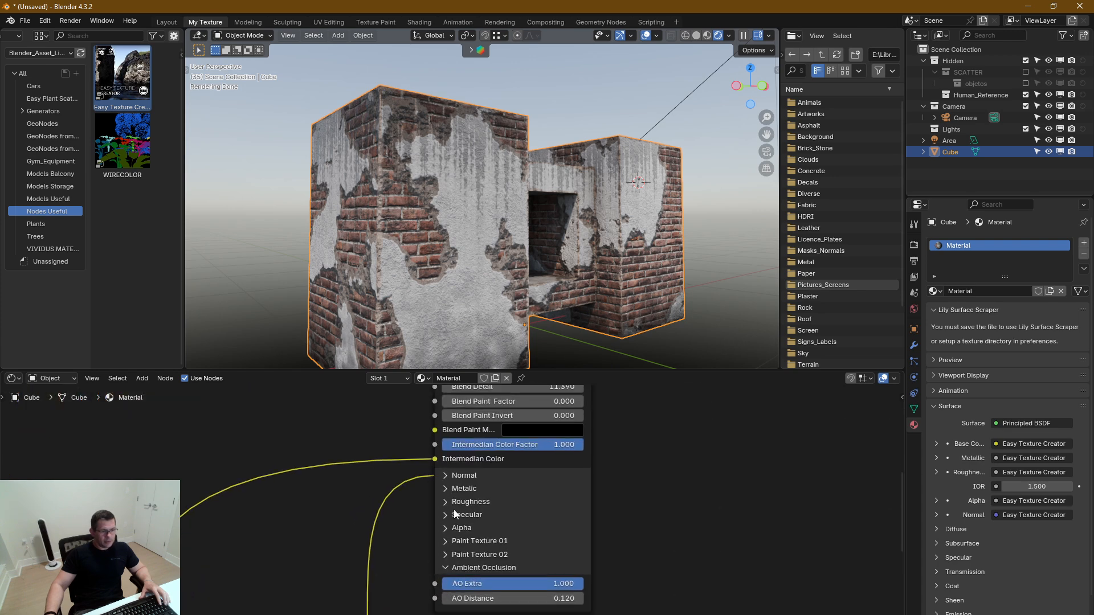
pyautogui.click(446, 475)
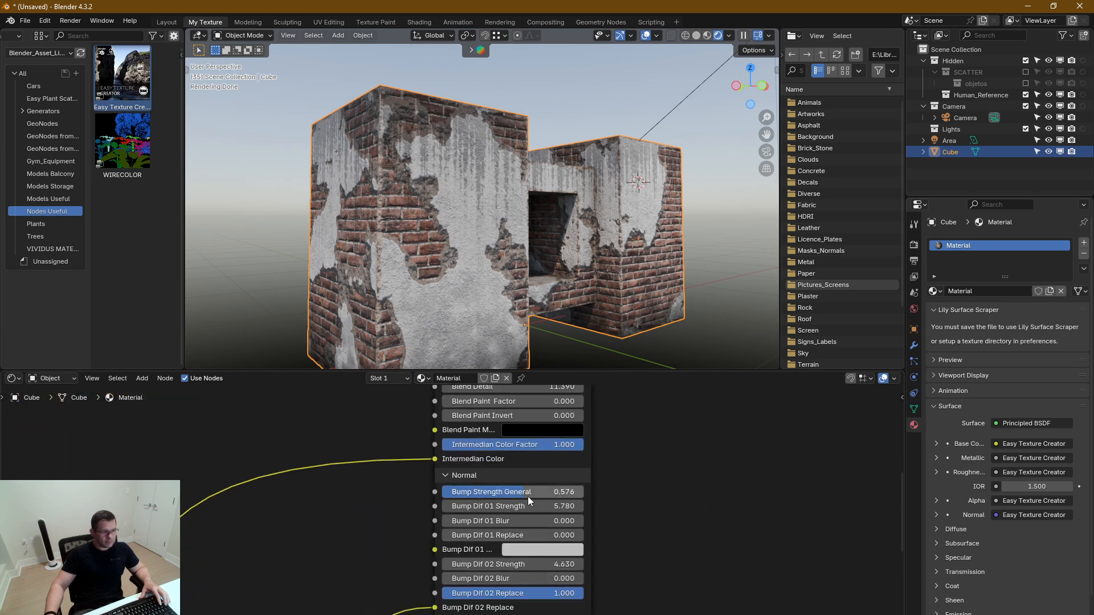
# Set Bump Dif 02 Strength to 1.530 and enlarge the 3D viewport over the node editor
pyautogui.scroll(1, 527, 507)
pyautogui.scroll(2, 527, 507)
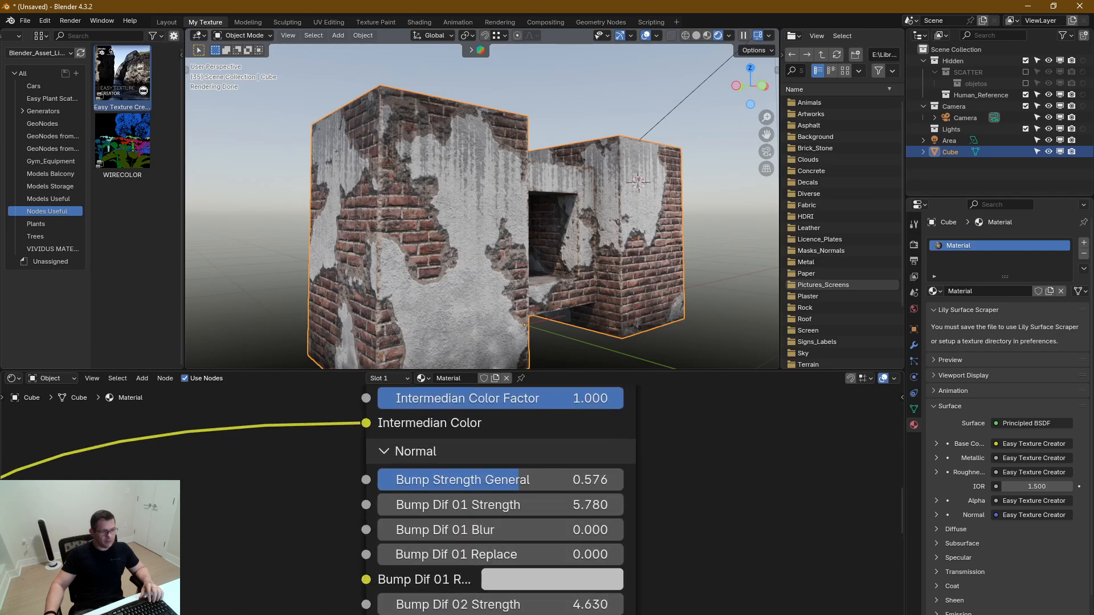
pyautogui.moveTo(587, 605)
pyautogui.mouseDown()
pyautogui.moveTo(512, 605)
pyautogui.moveTo(555, 605)
pyautogui.mouseUp()
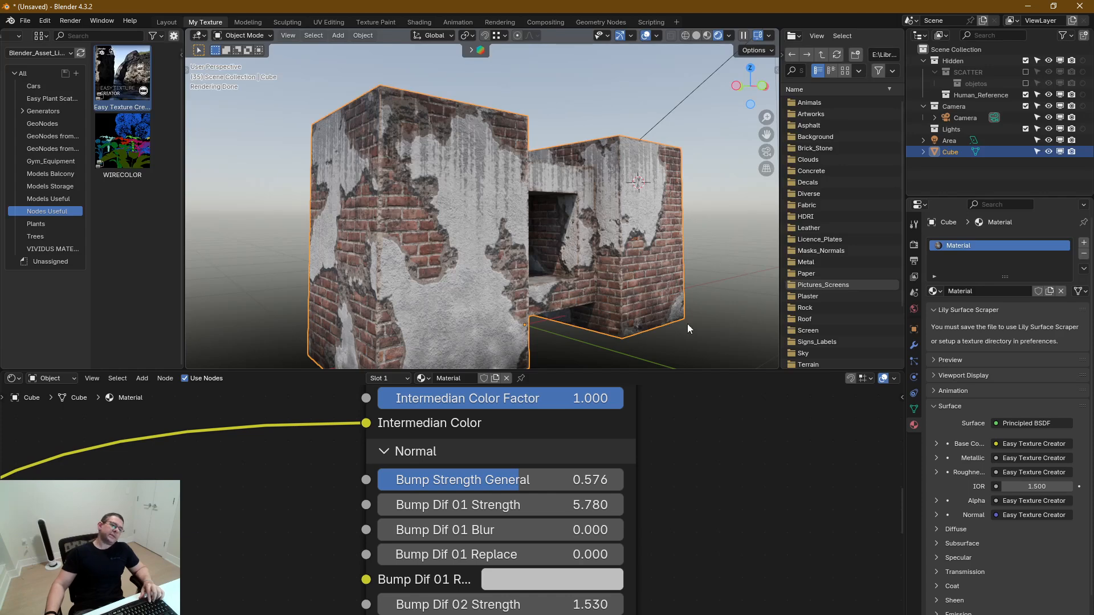
pyautogui.moveTo(676, 370); pyautogui.dragTo(677, 614)
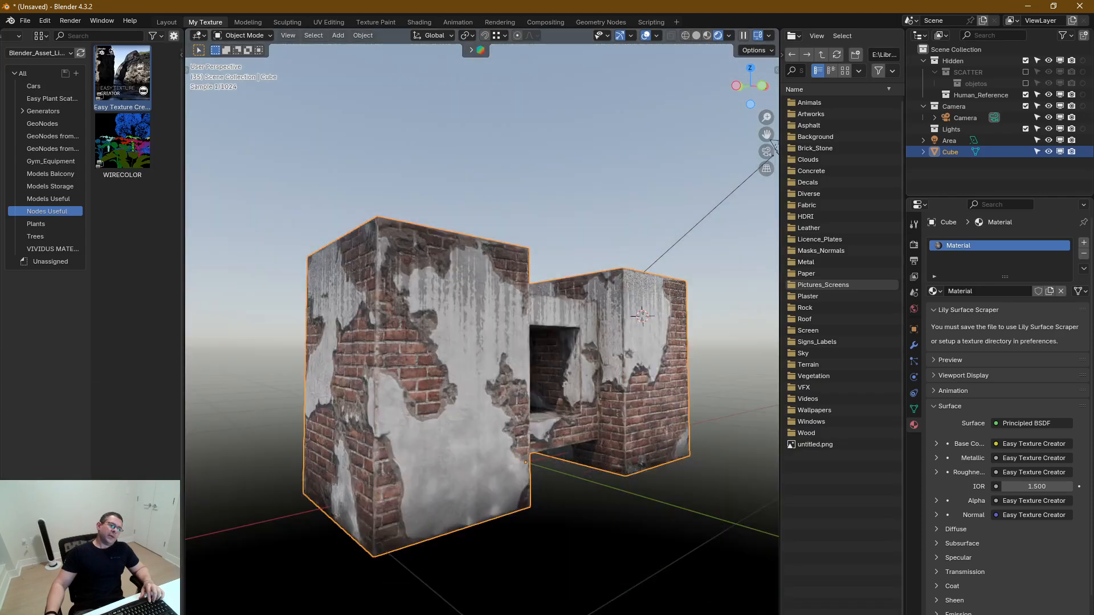